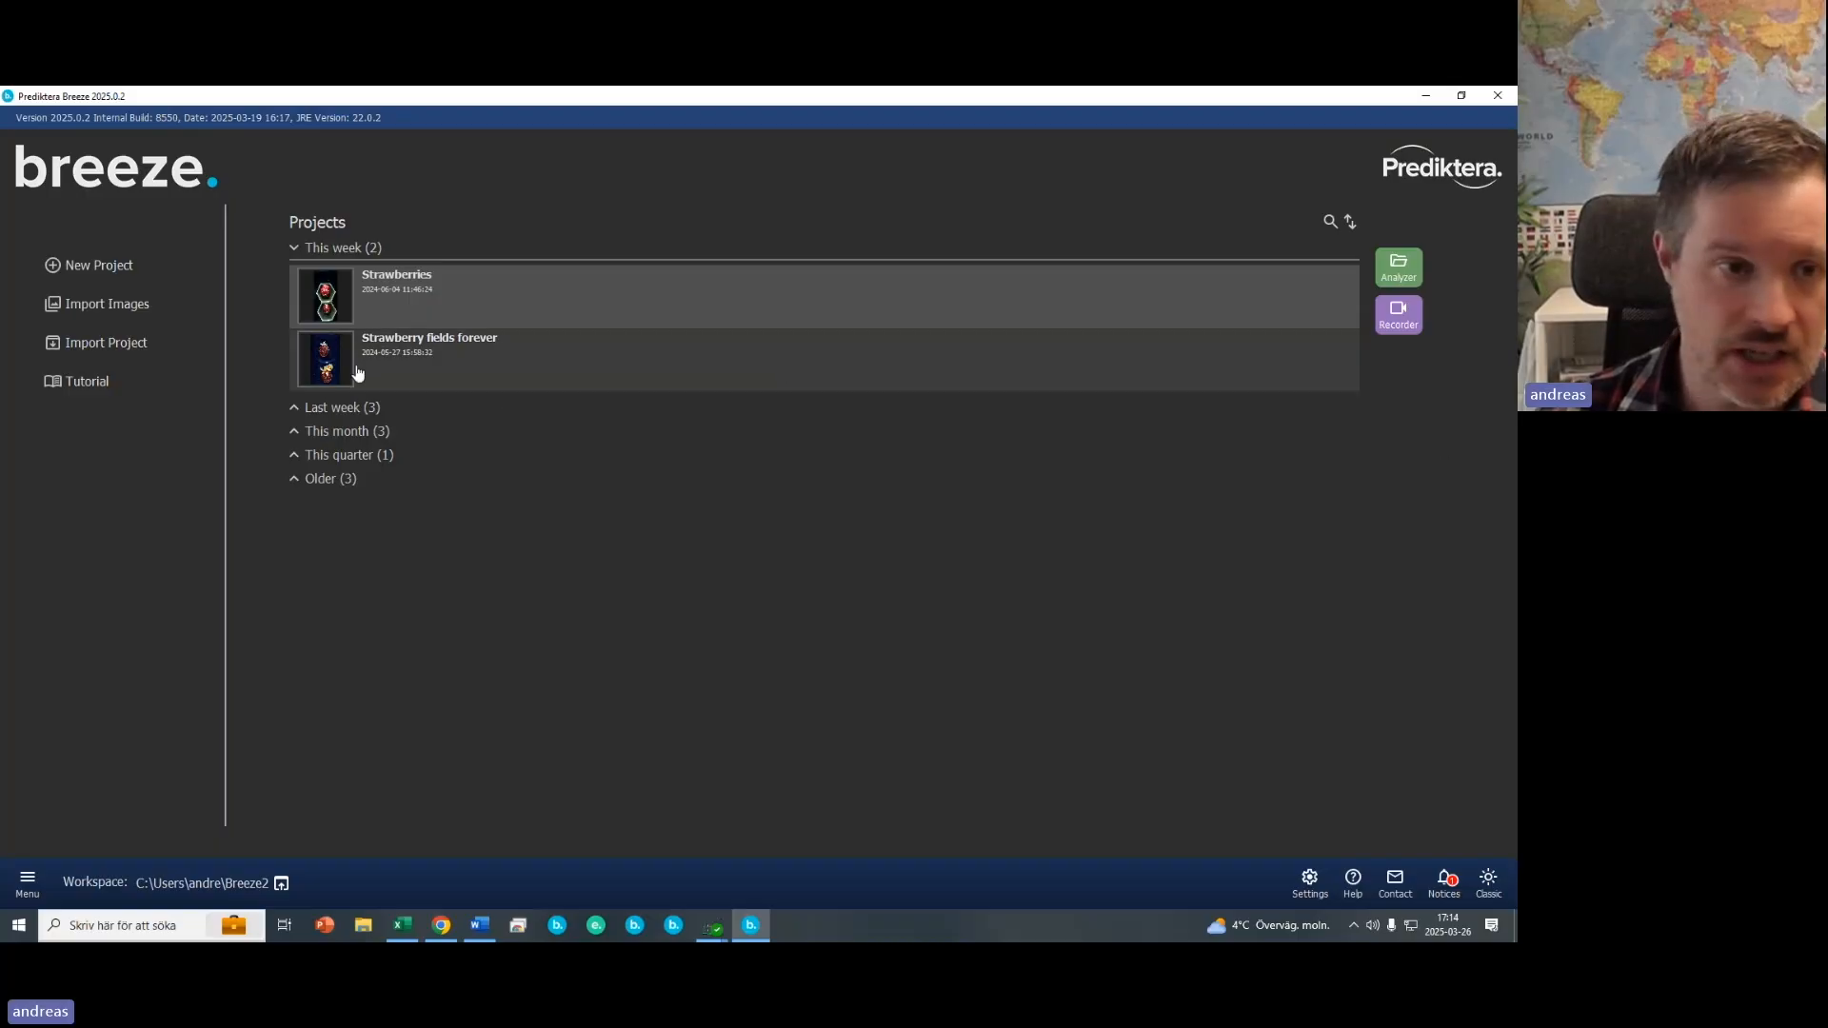
- Open the Strawberry fields forever project in the Recorder, placing it in a new group named Group (1)
click(327, 369)
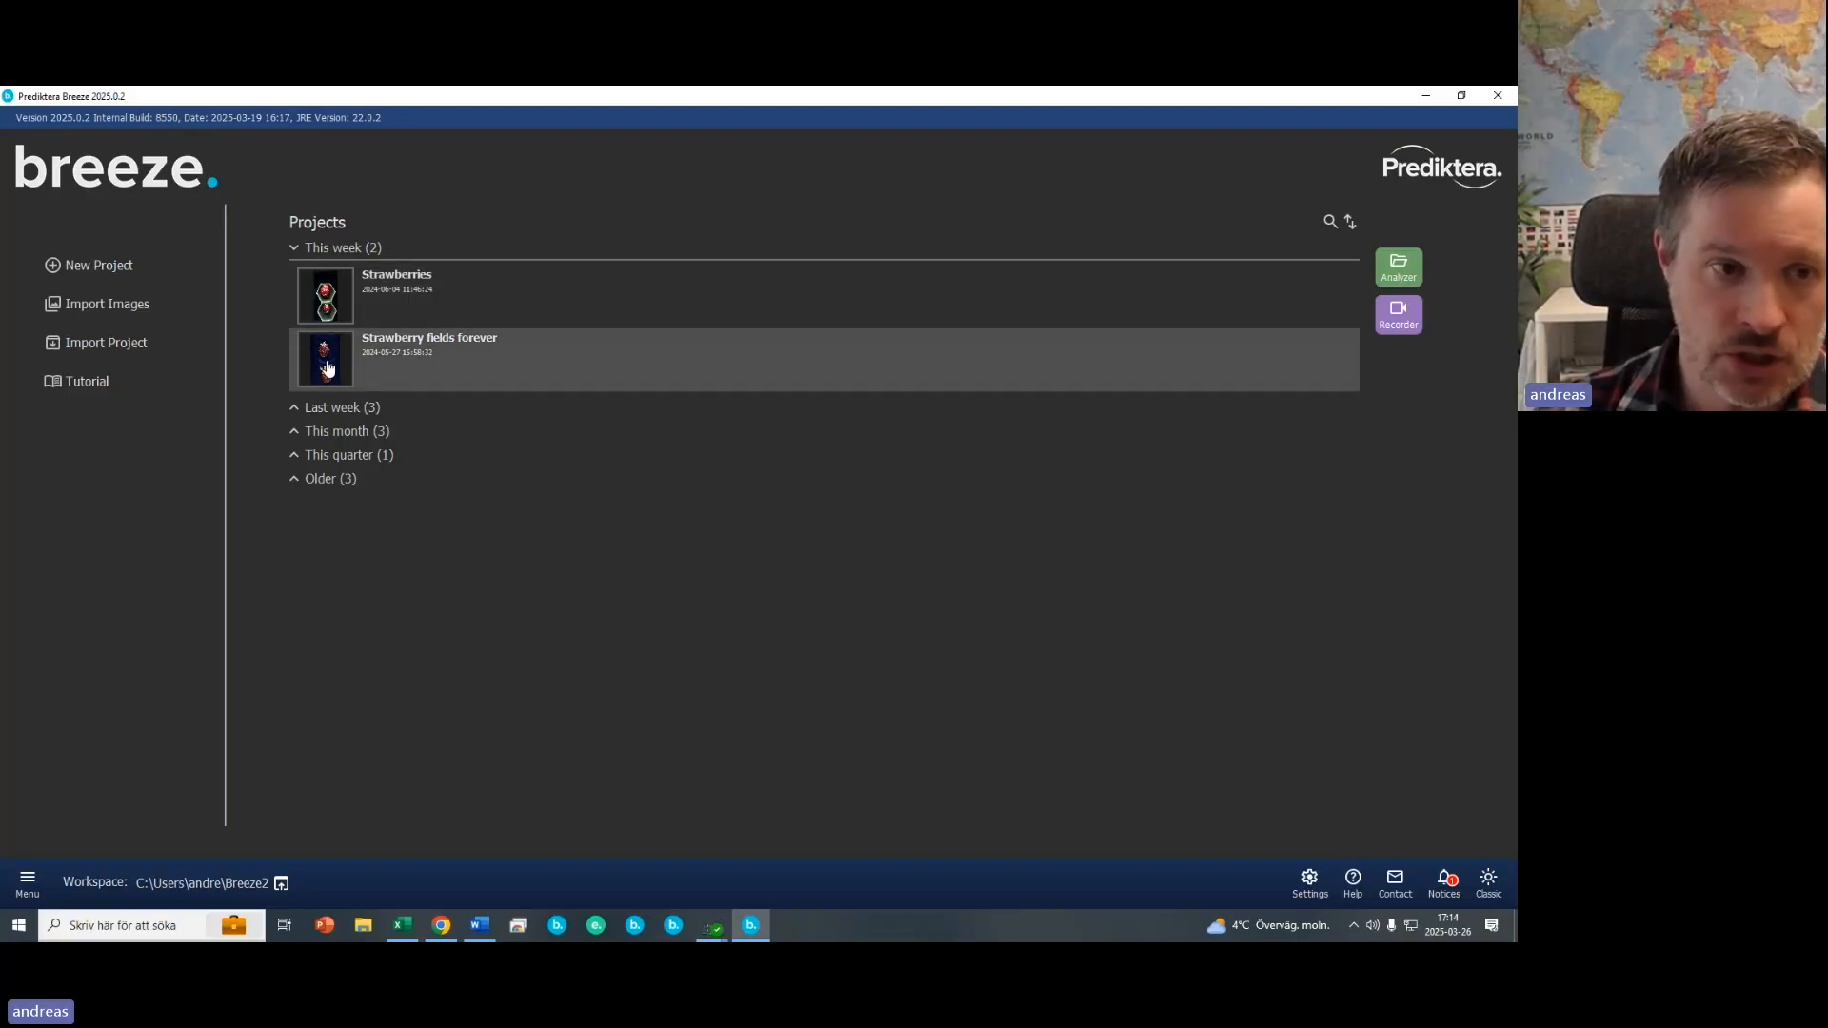
click(1395, 328)
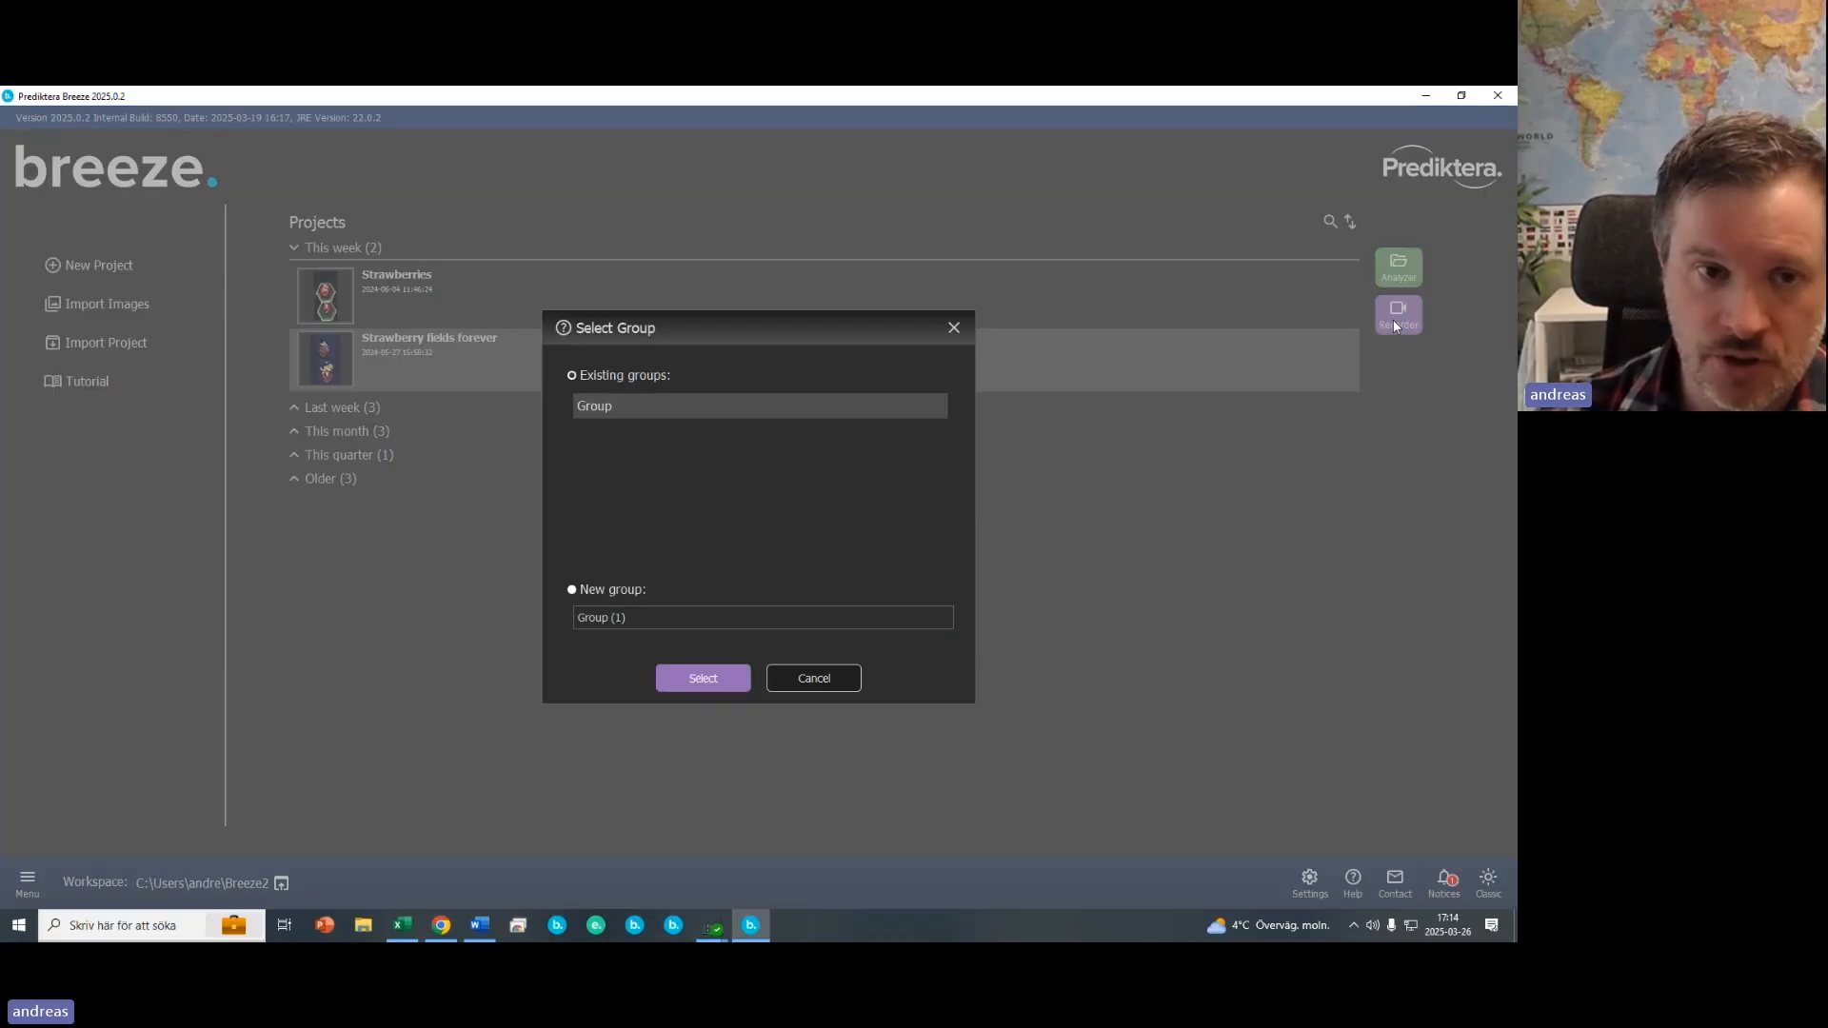
click(573, 590)
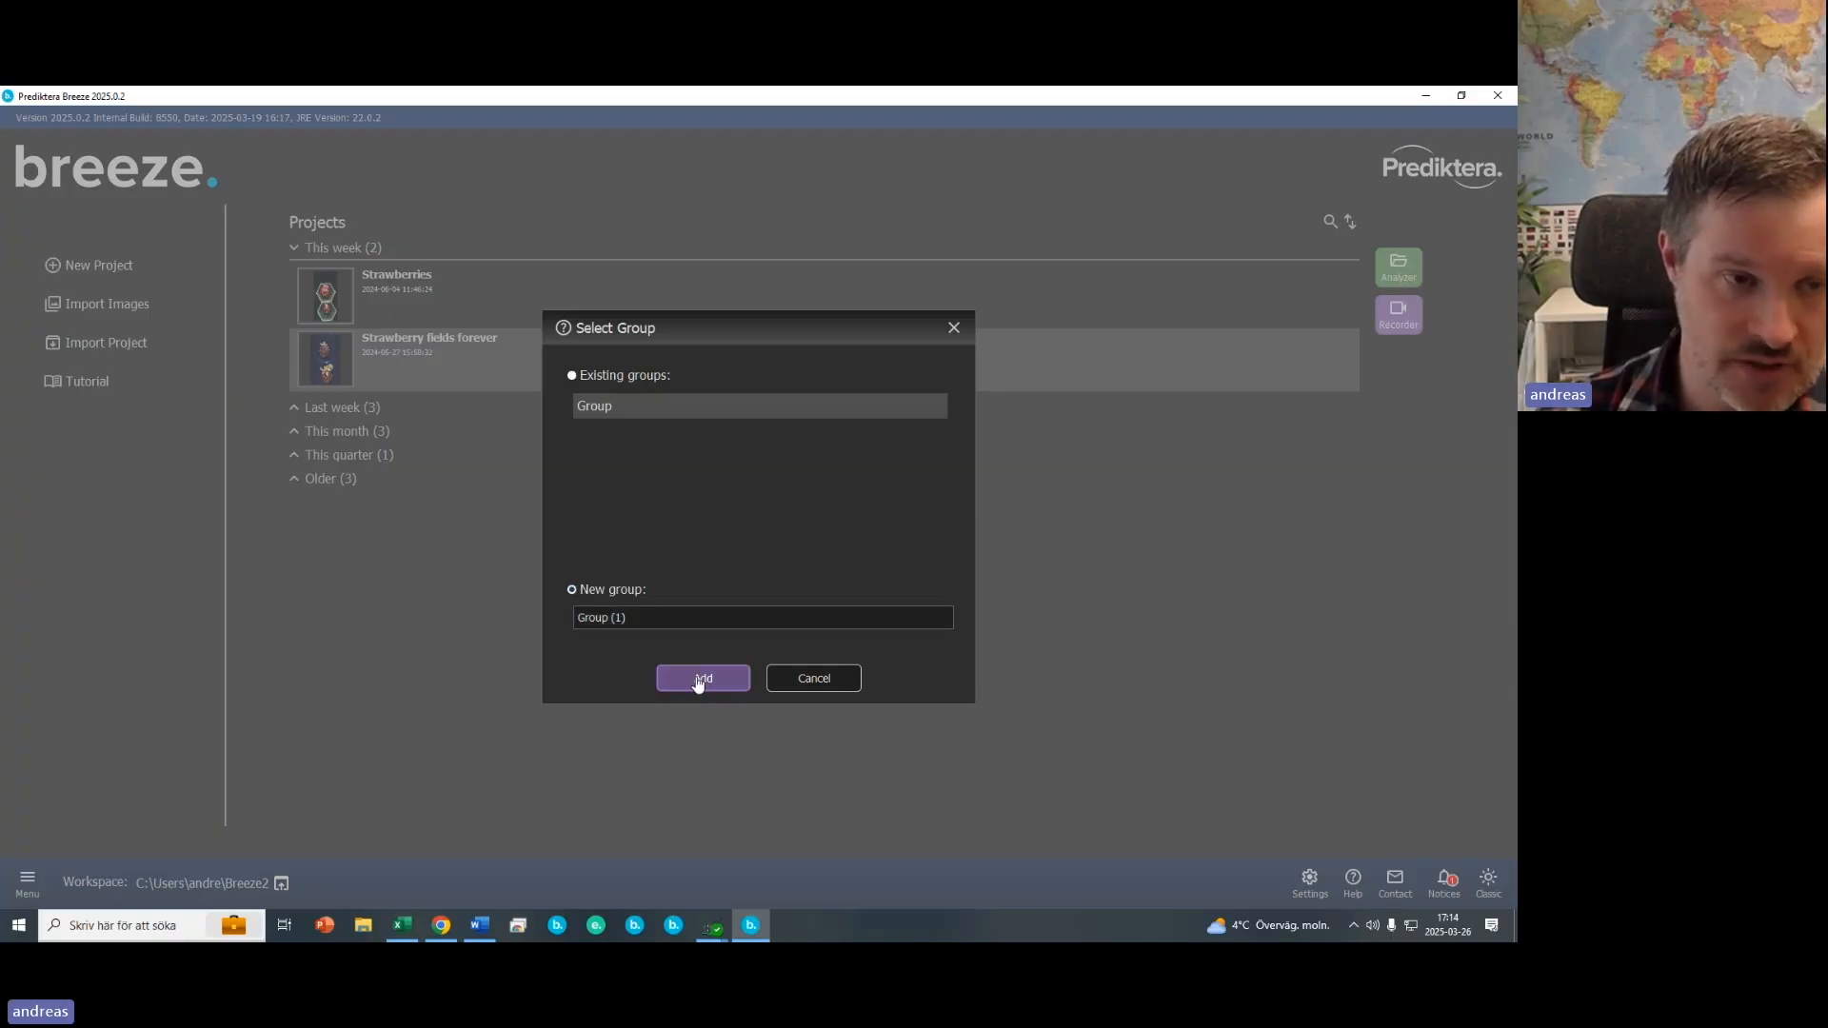
click(694, 678)
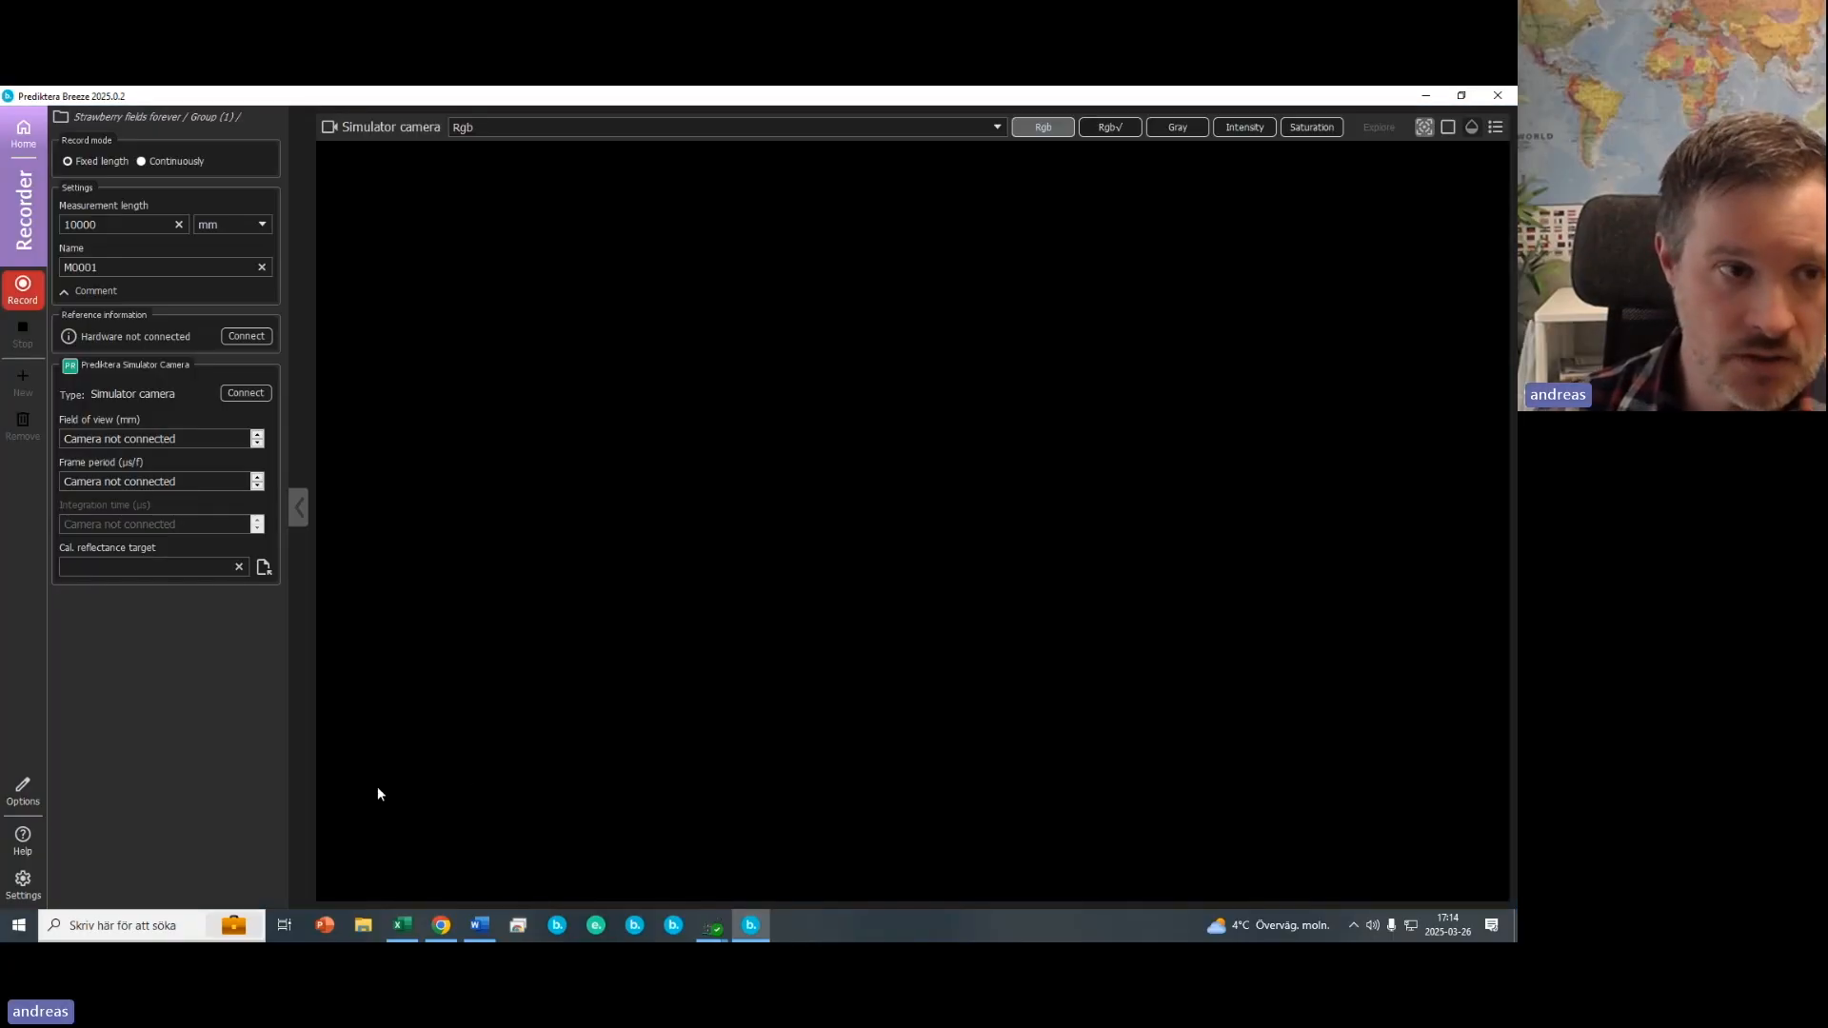
- Configure the camera as Prediktera Simulator Camera using directory measurements, connect it, and close the hardware settings
click(23, 882)
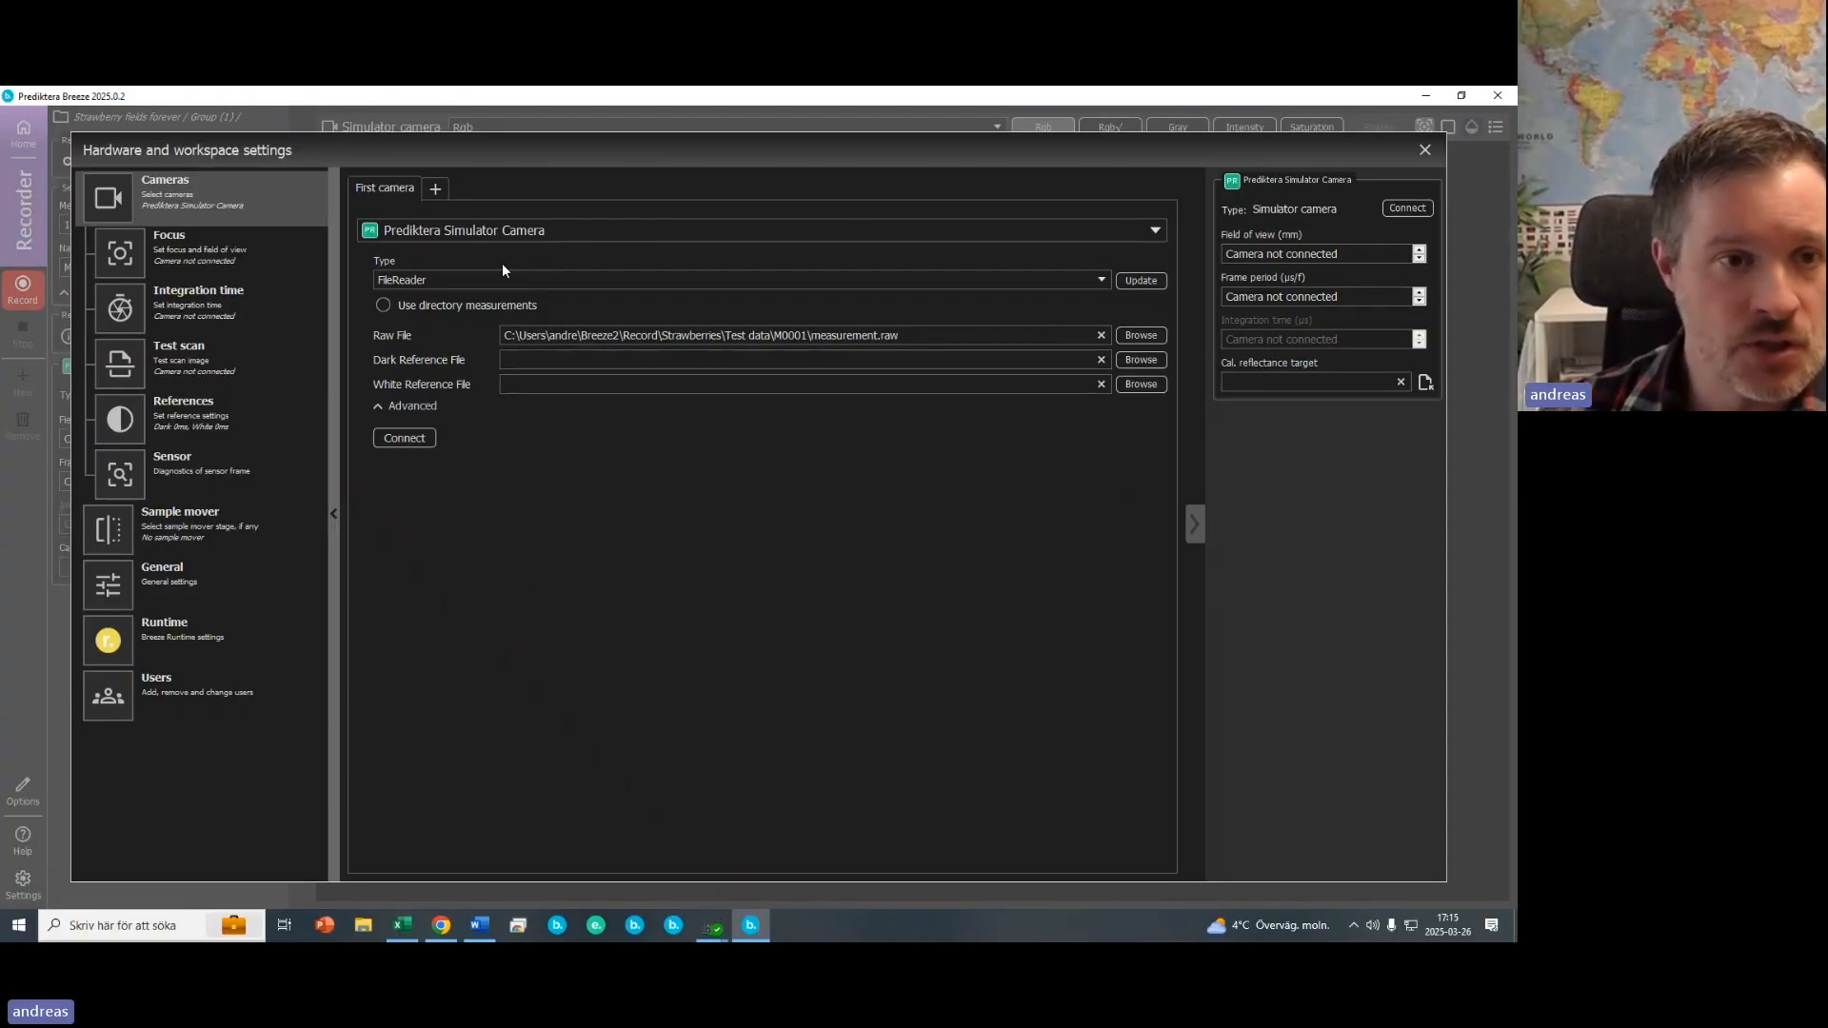
click(404, 231)
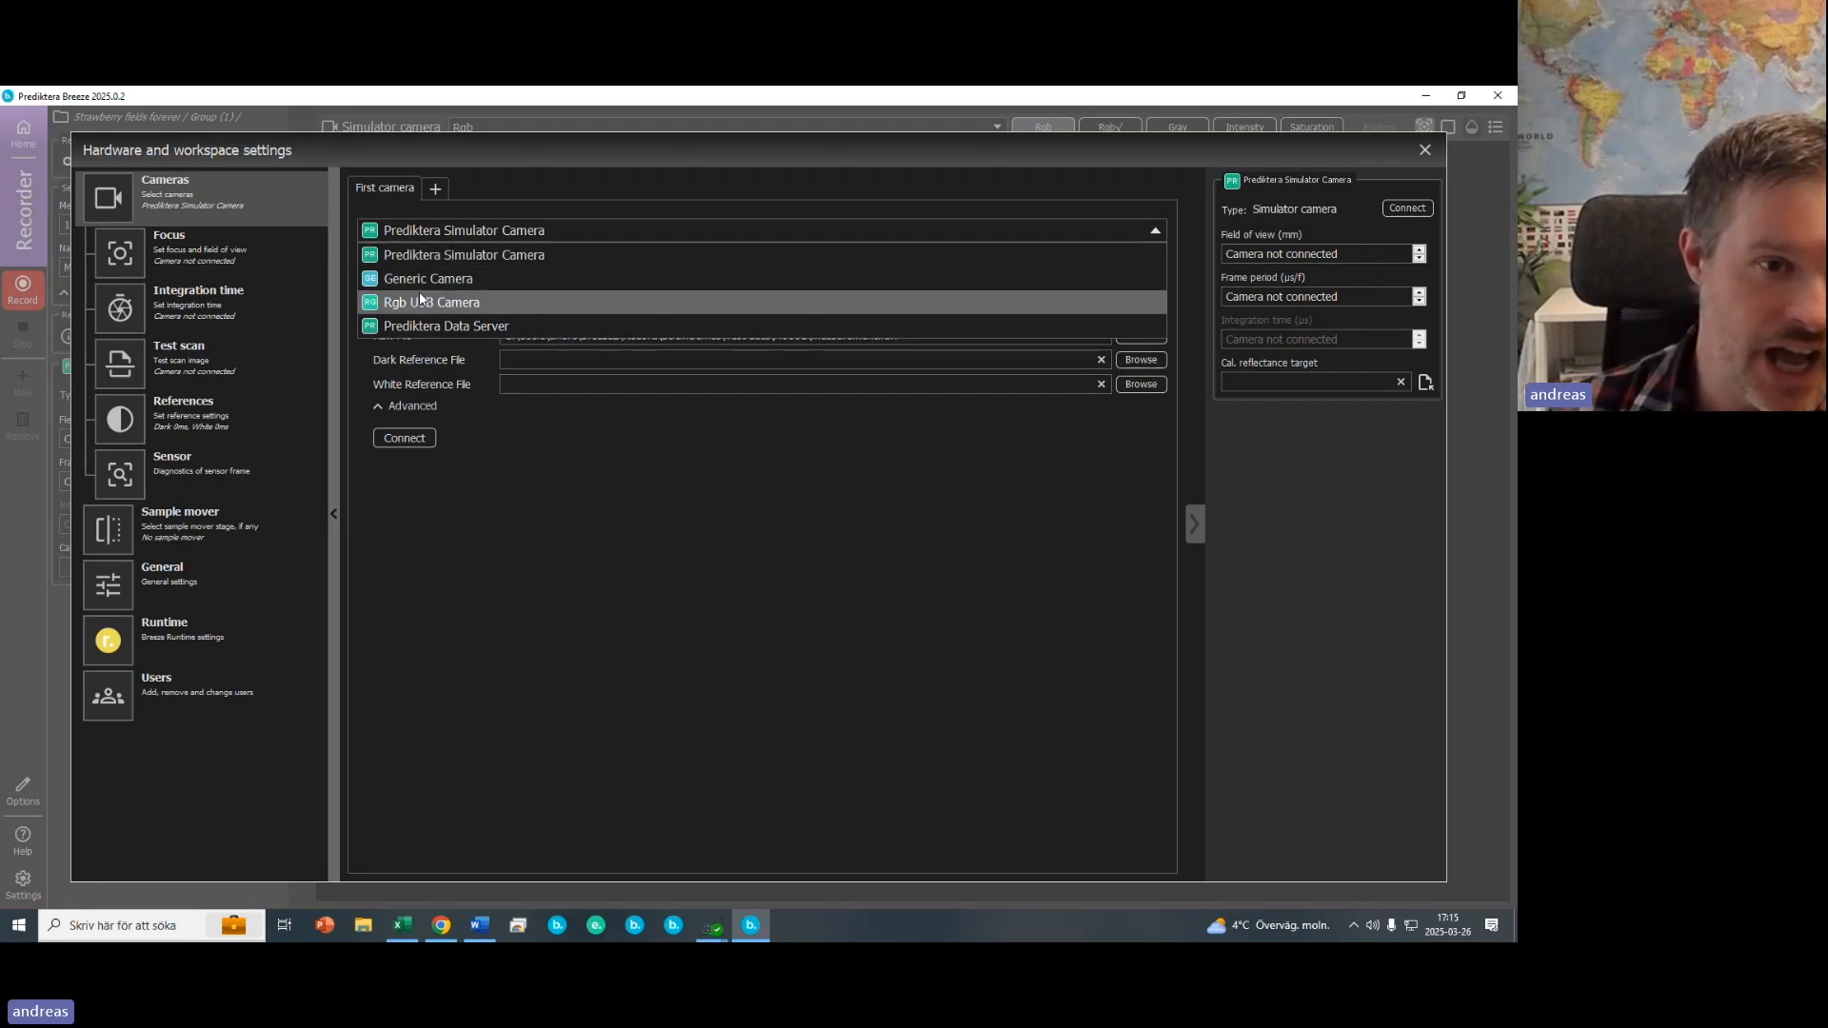
click(488, 255)
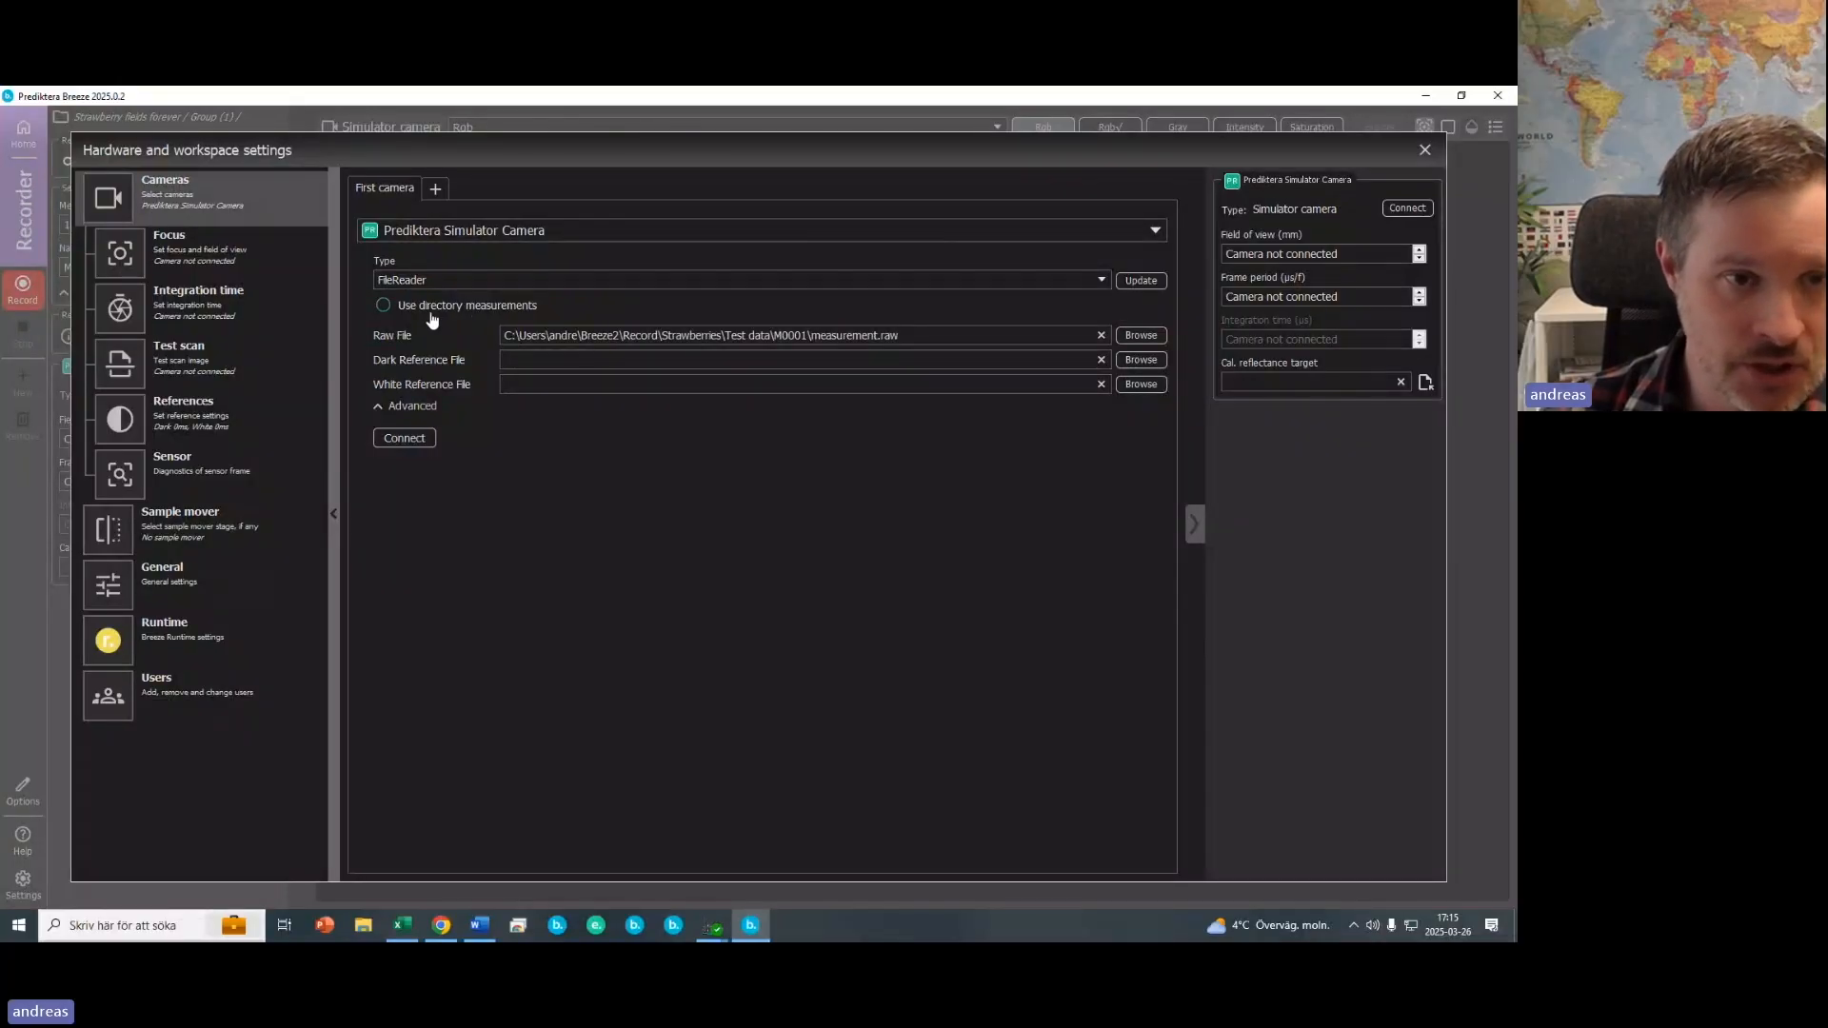
click(384, 305)
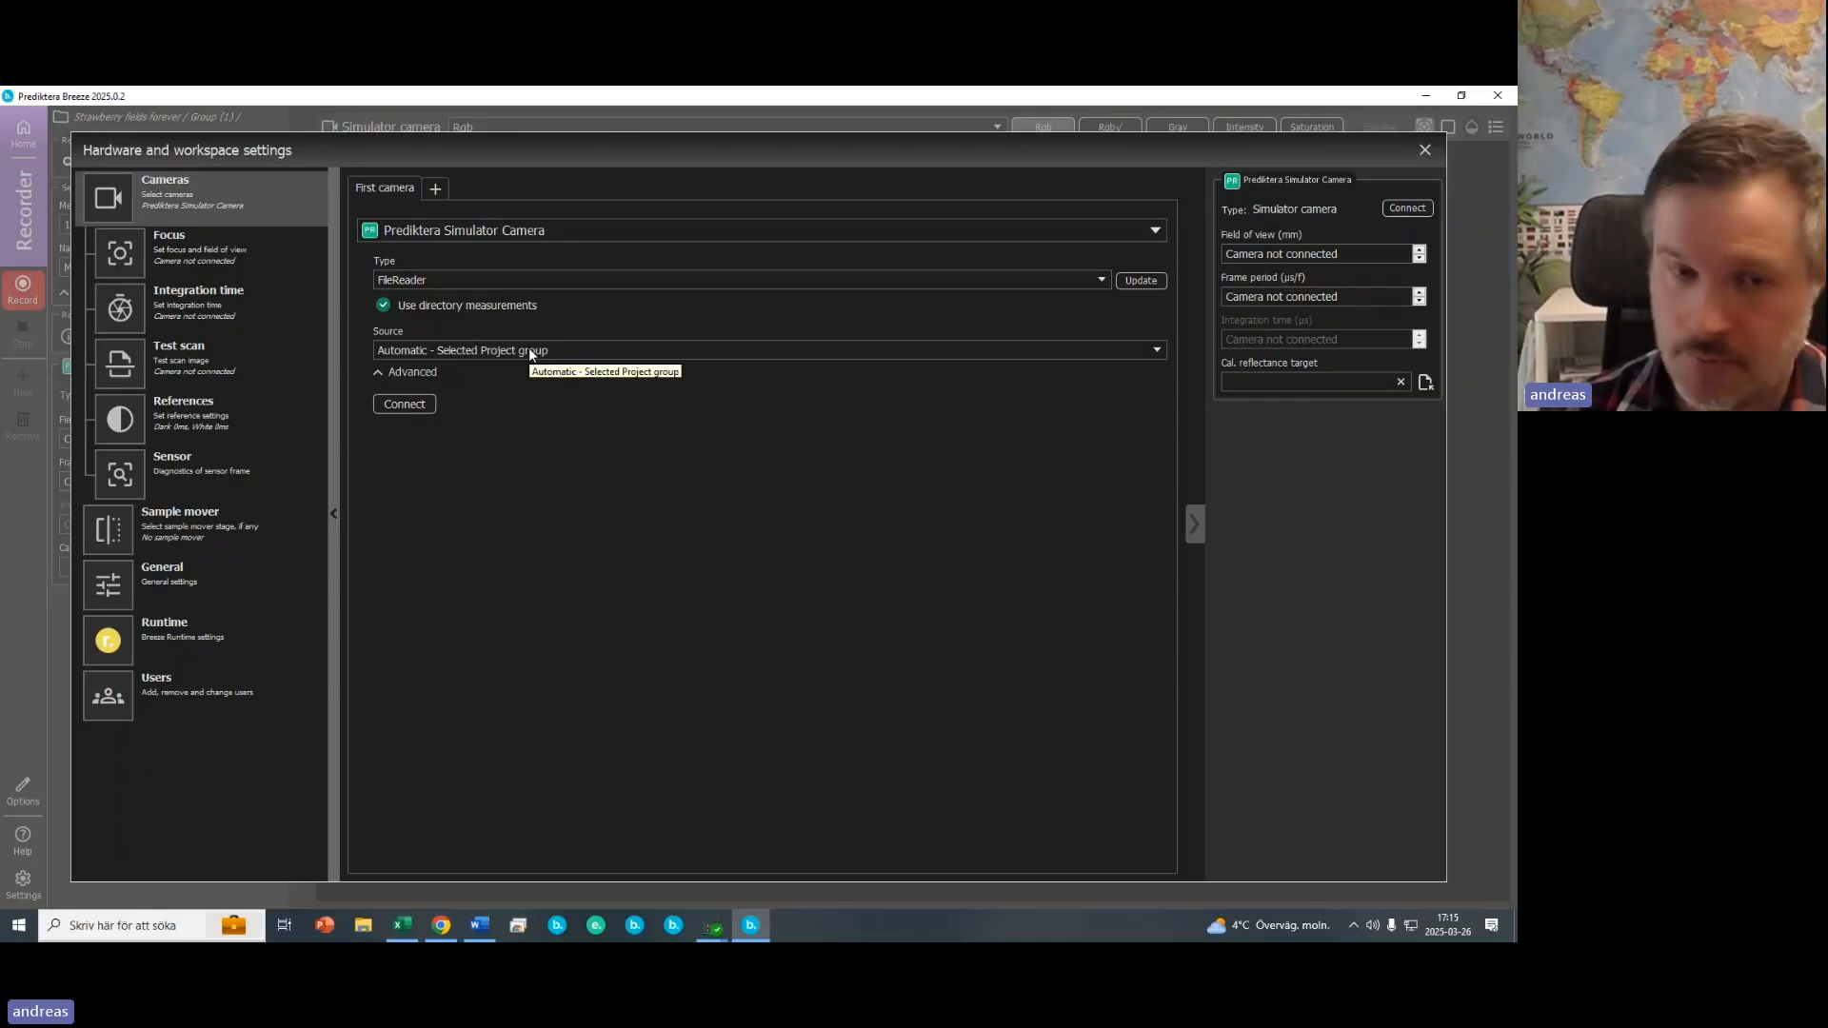
click(411, 406)
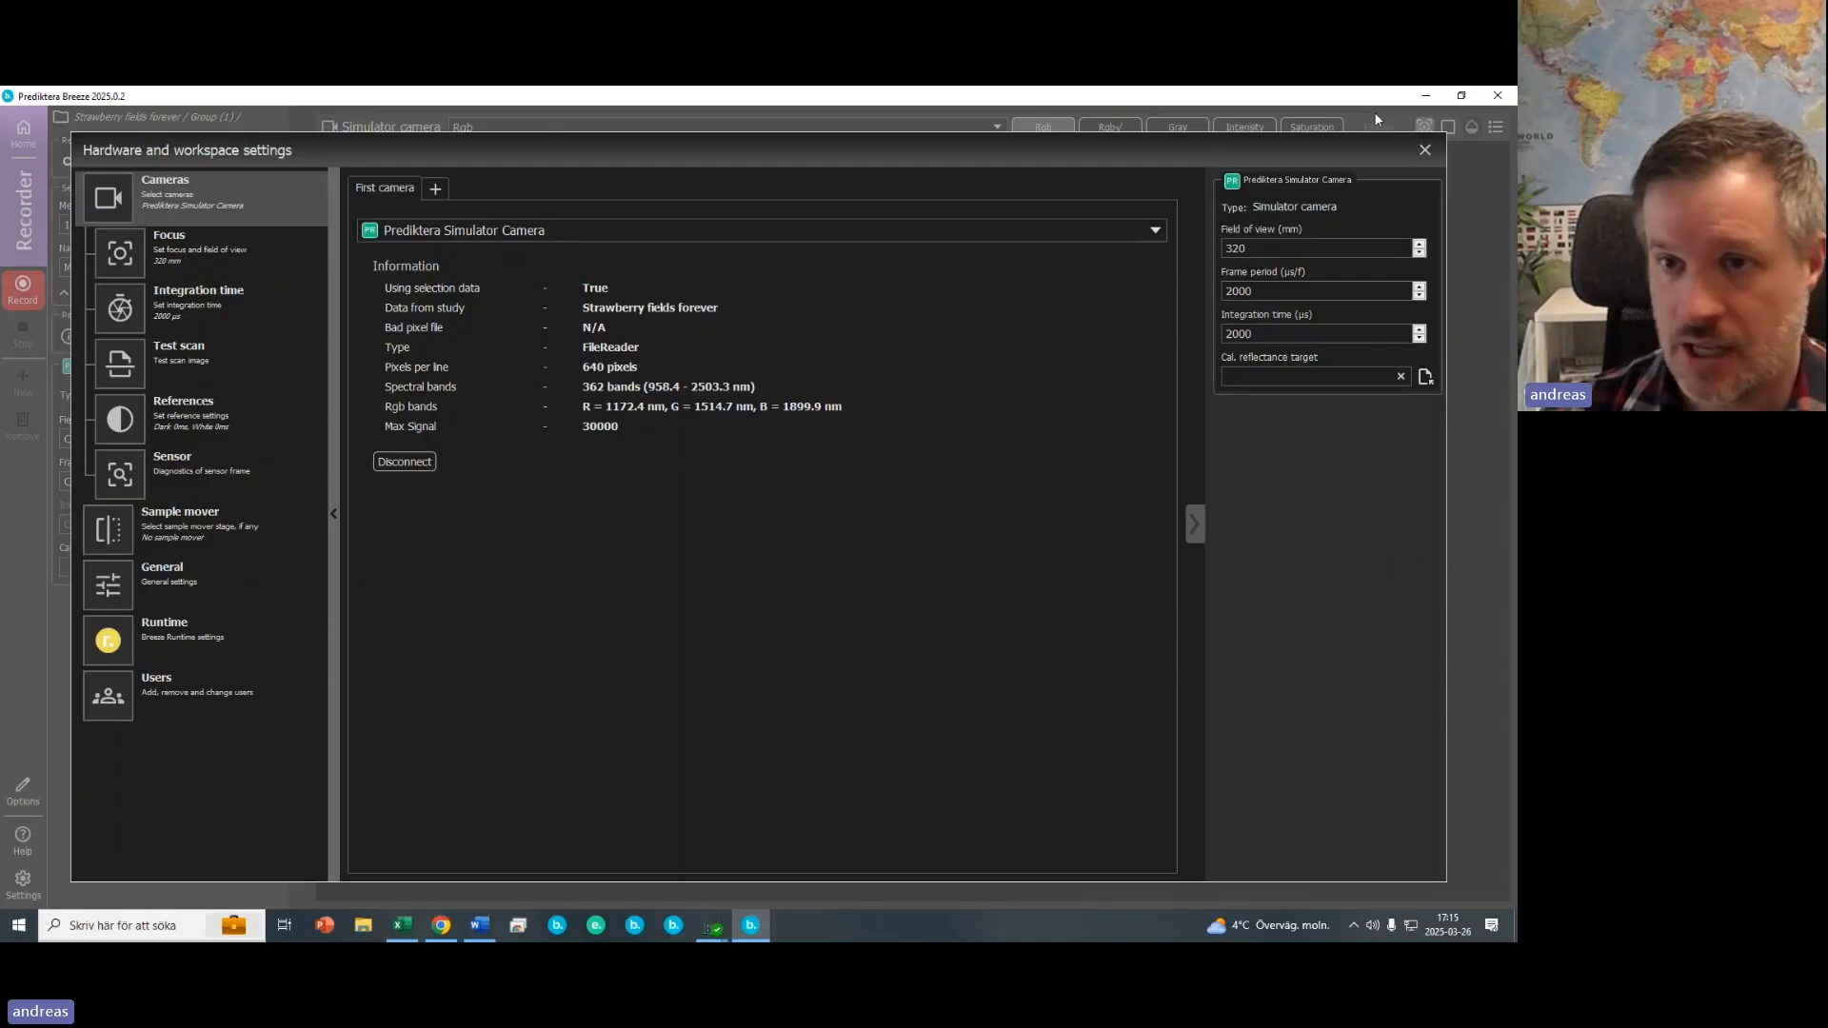
click(1425, 150)
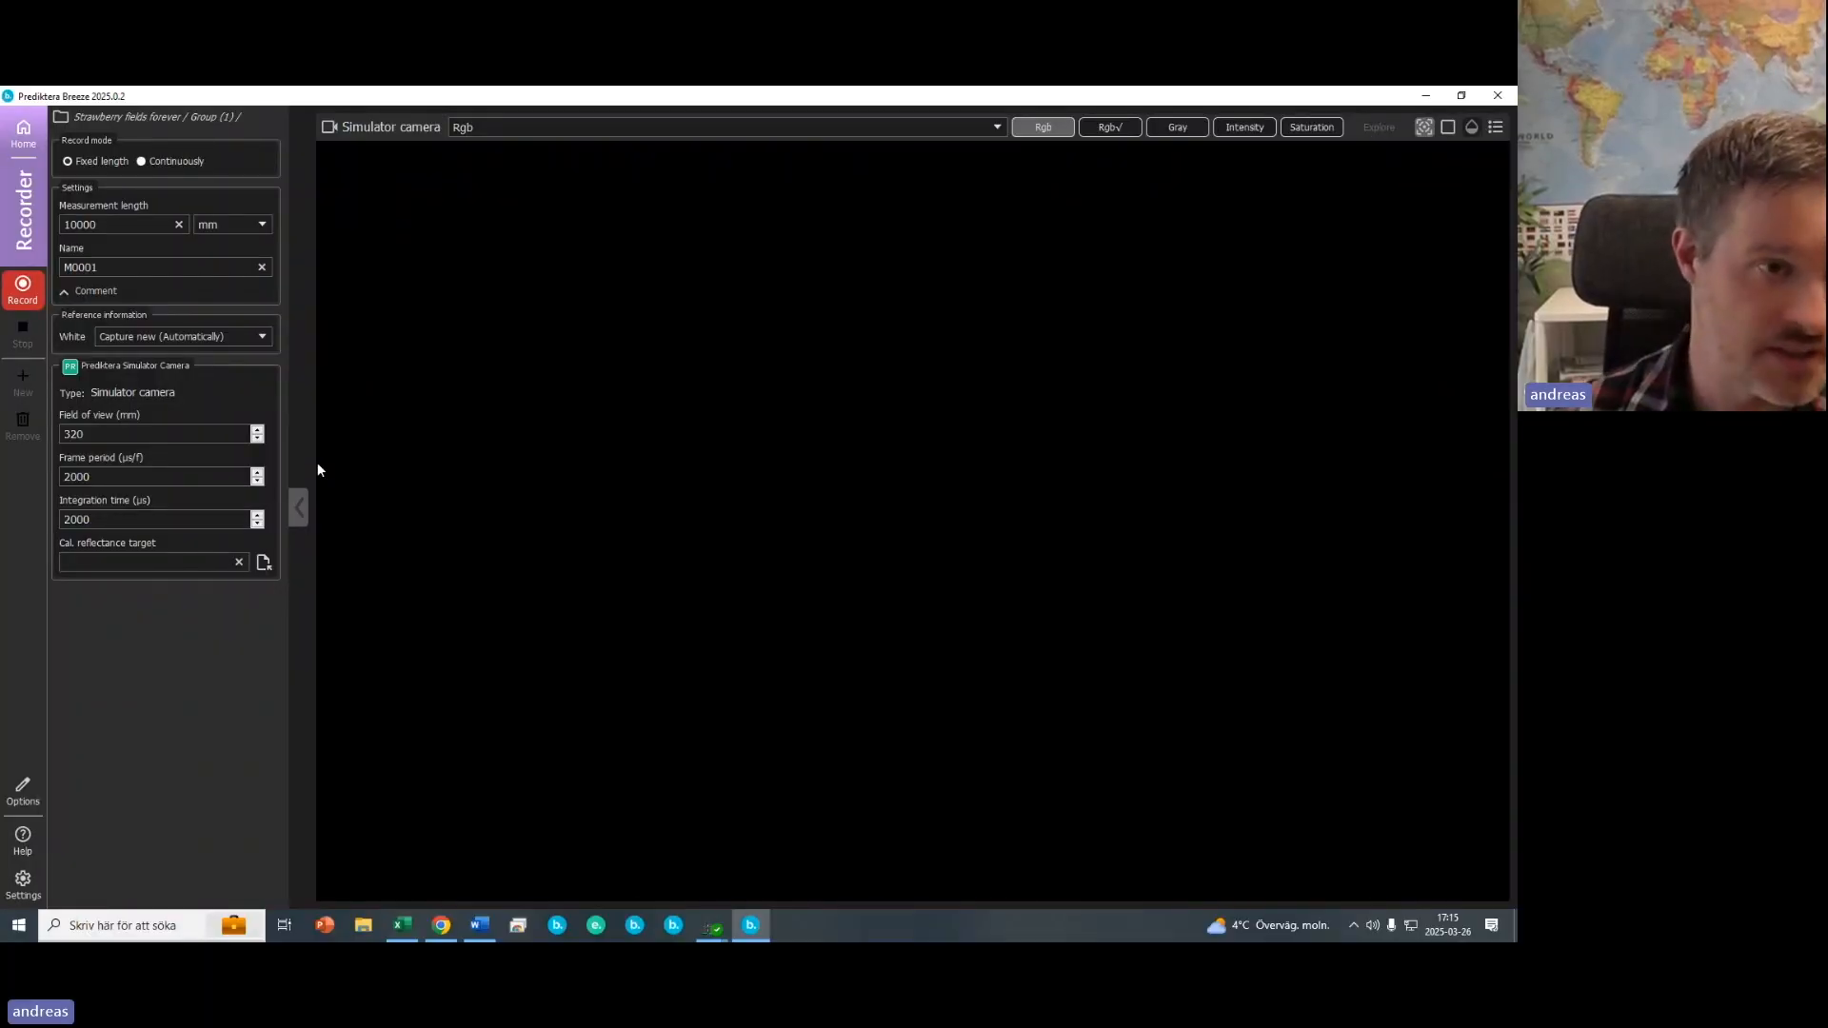
- Record a fixed-length 10000 mm measurement named M0001 and stop the scan
double_click(93, 223)
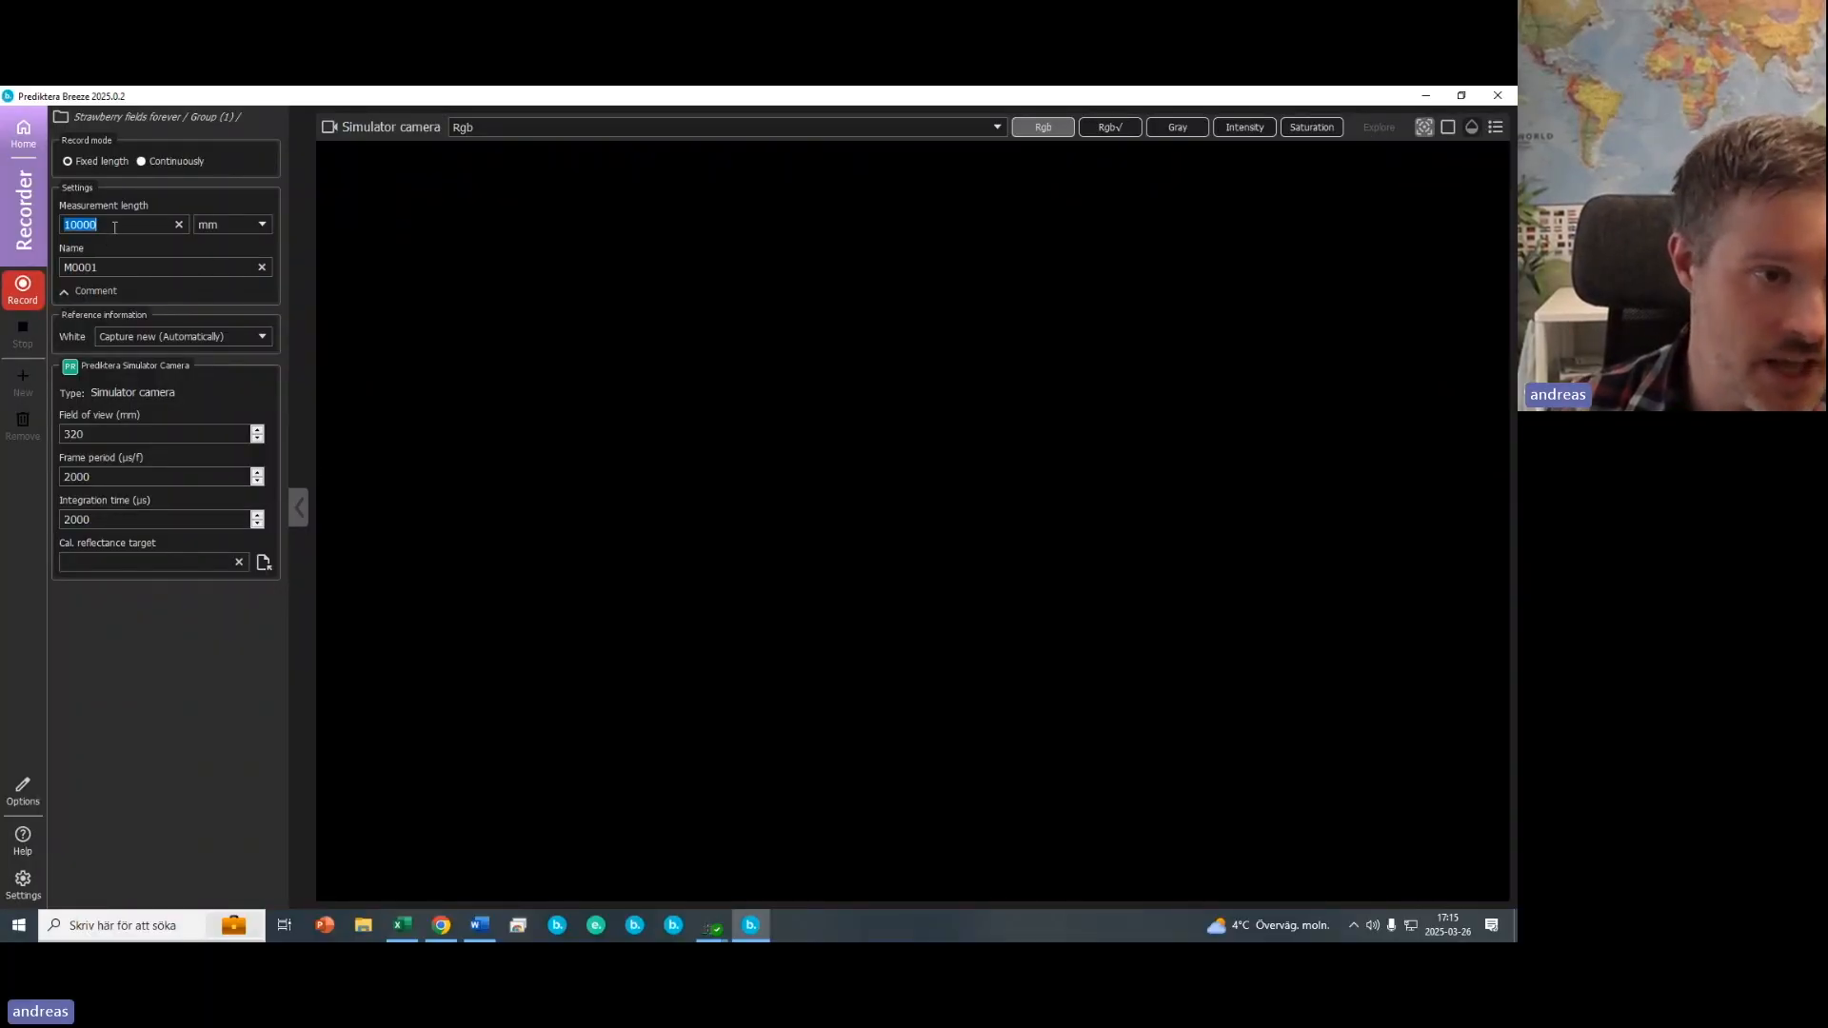
double_click(107, 270)
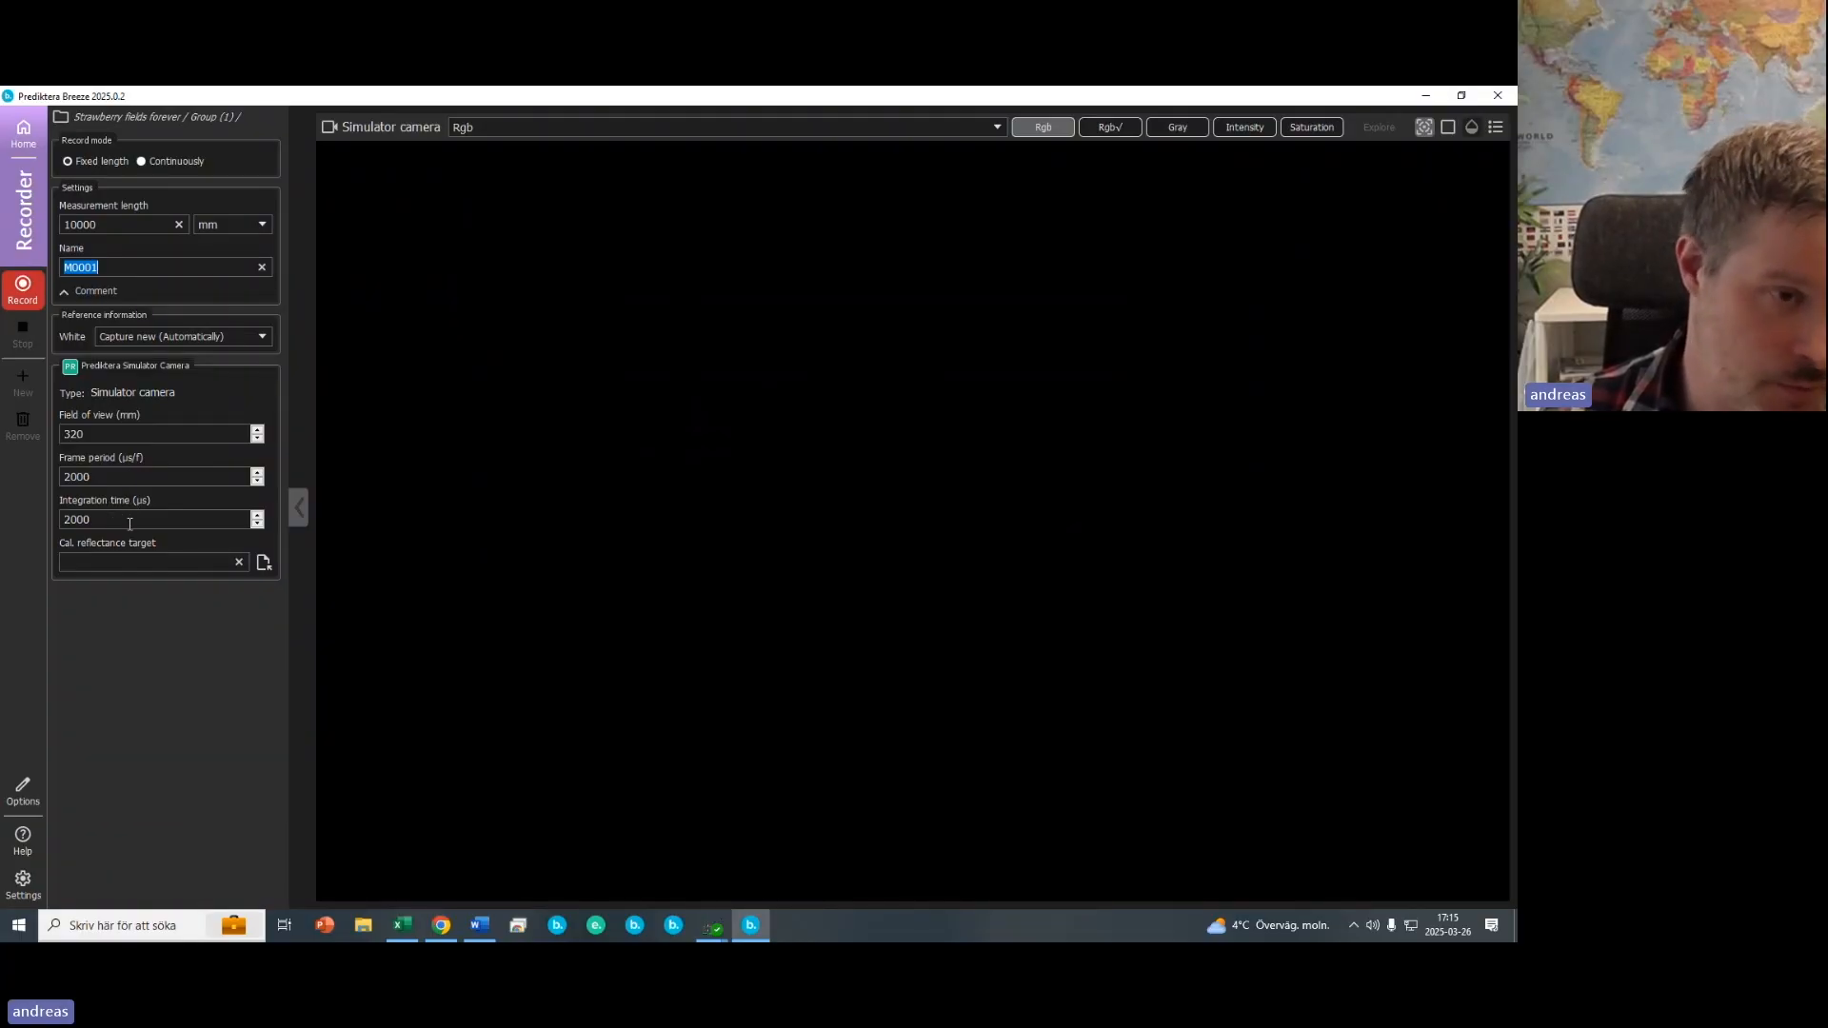
click(196, 271)
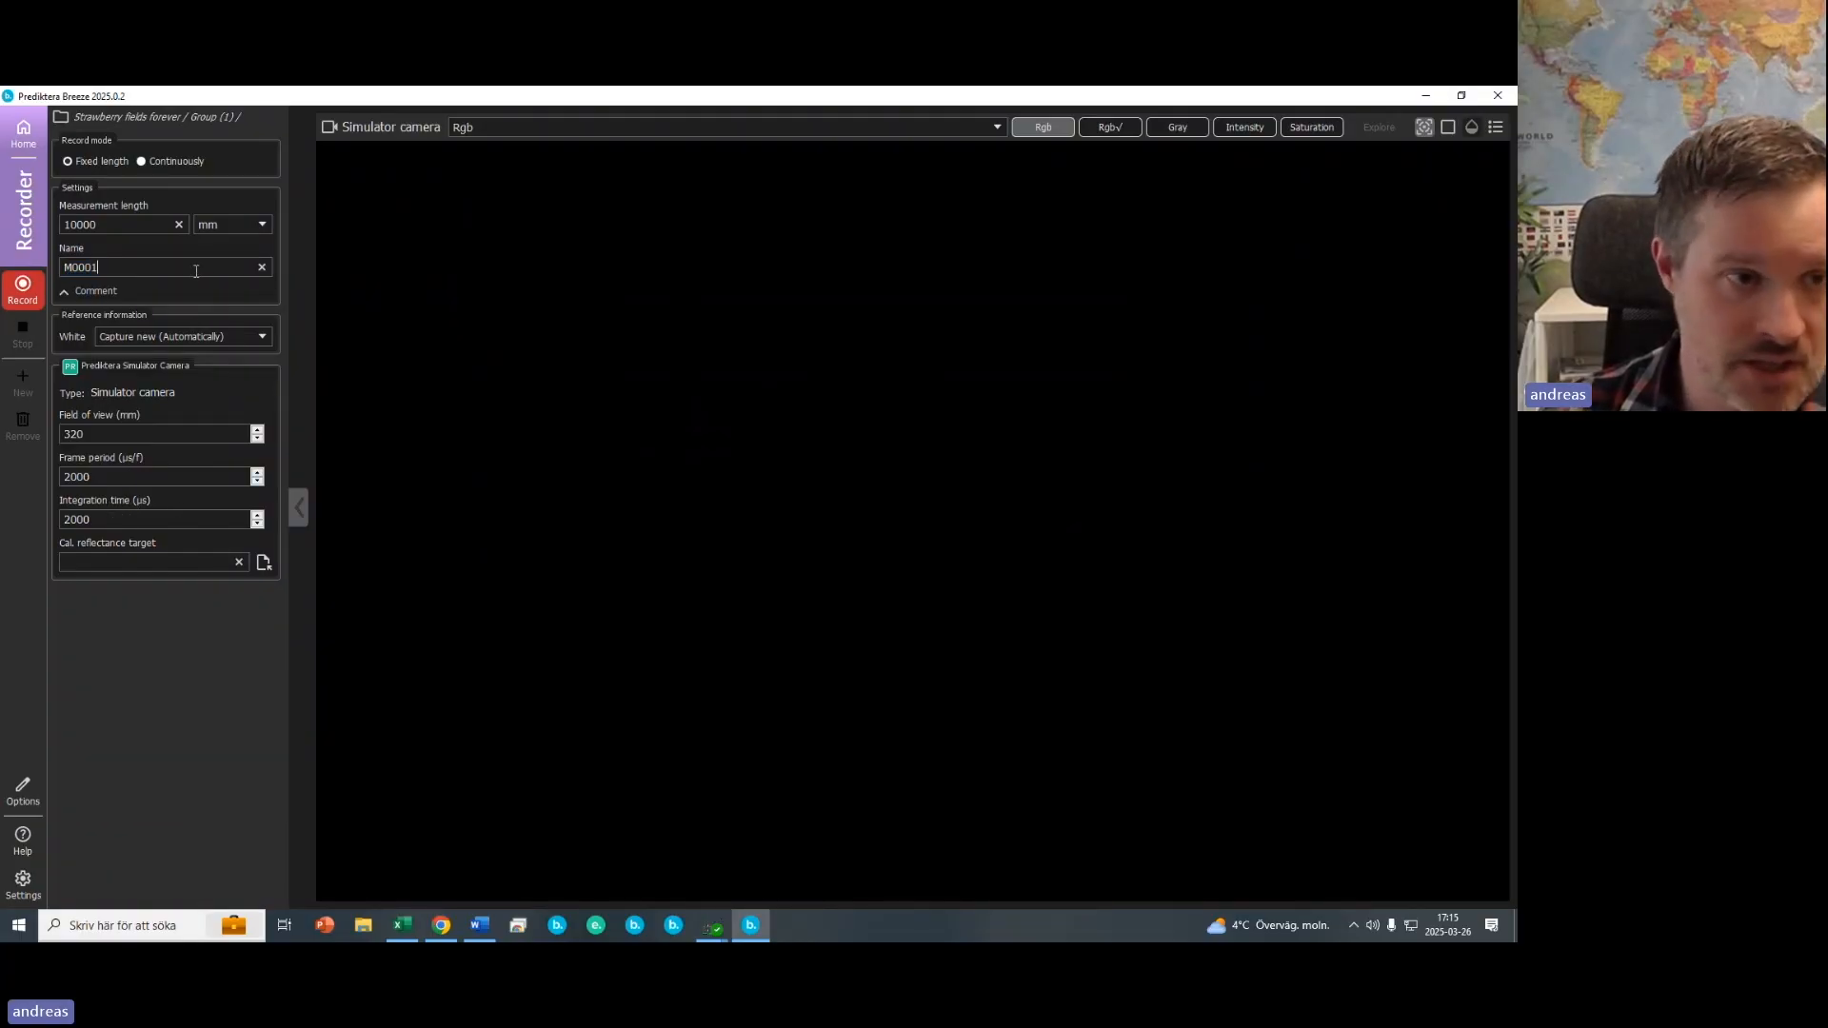
click(26, 299)
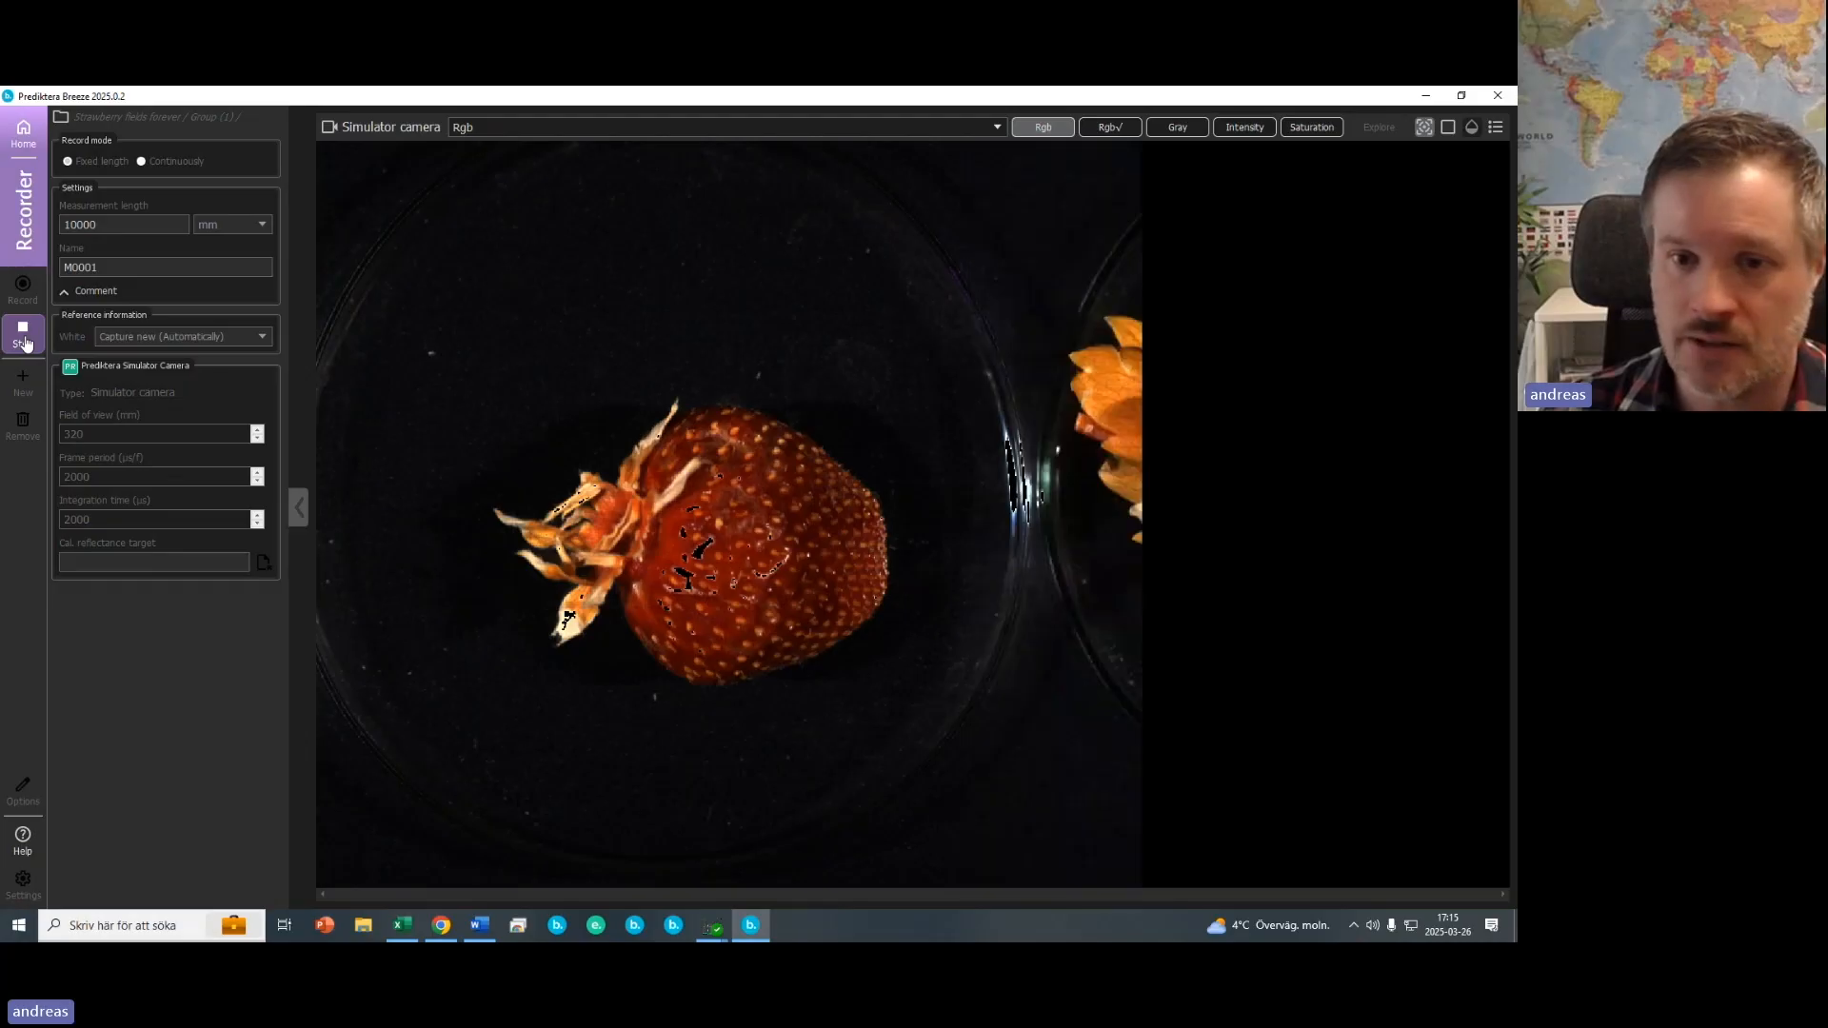
click(26, 335)
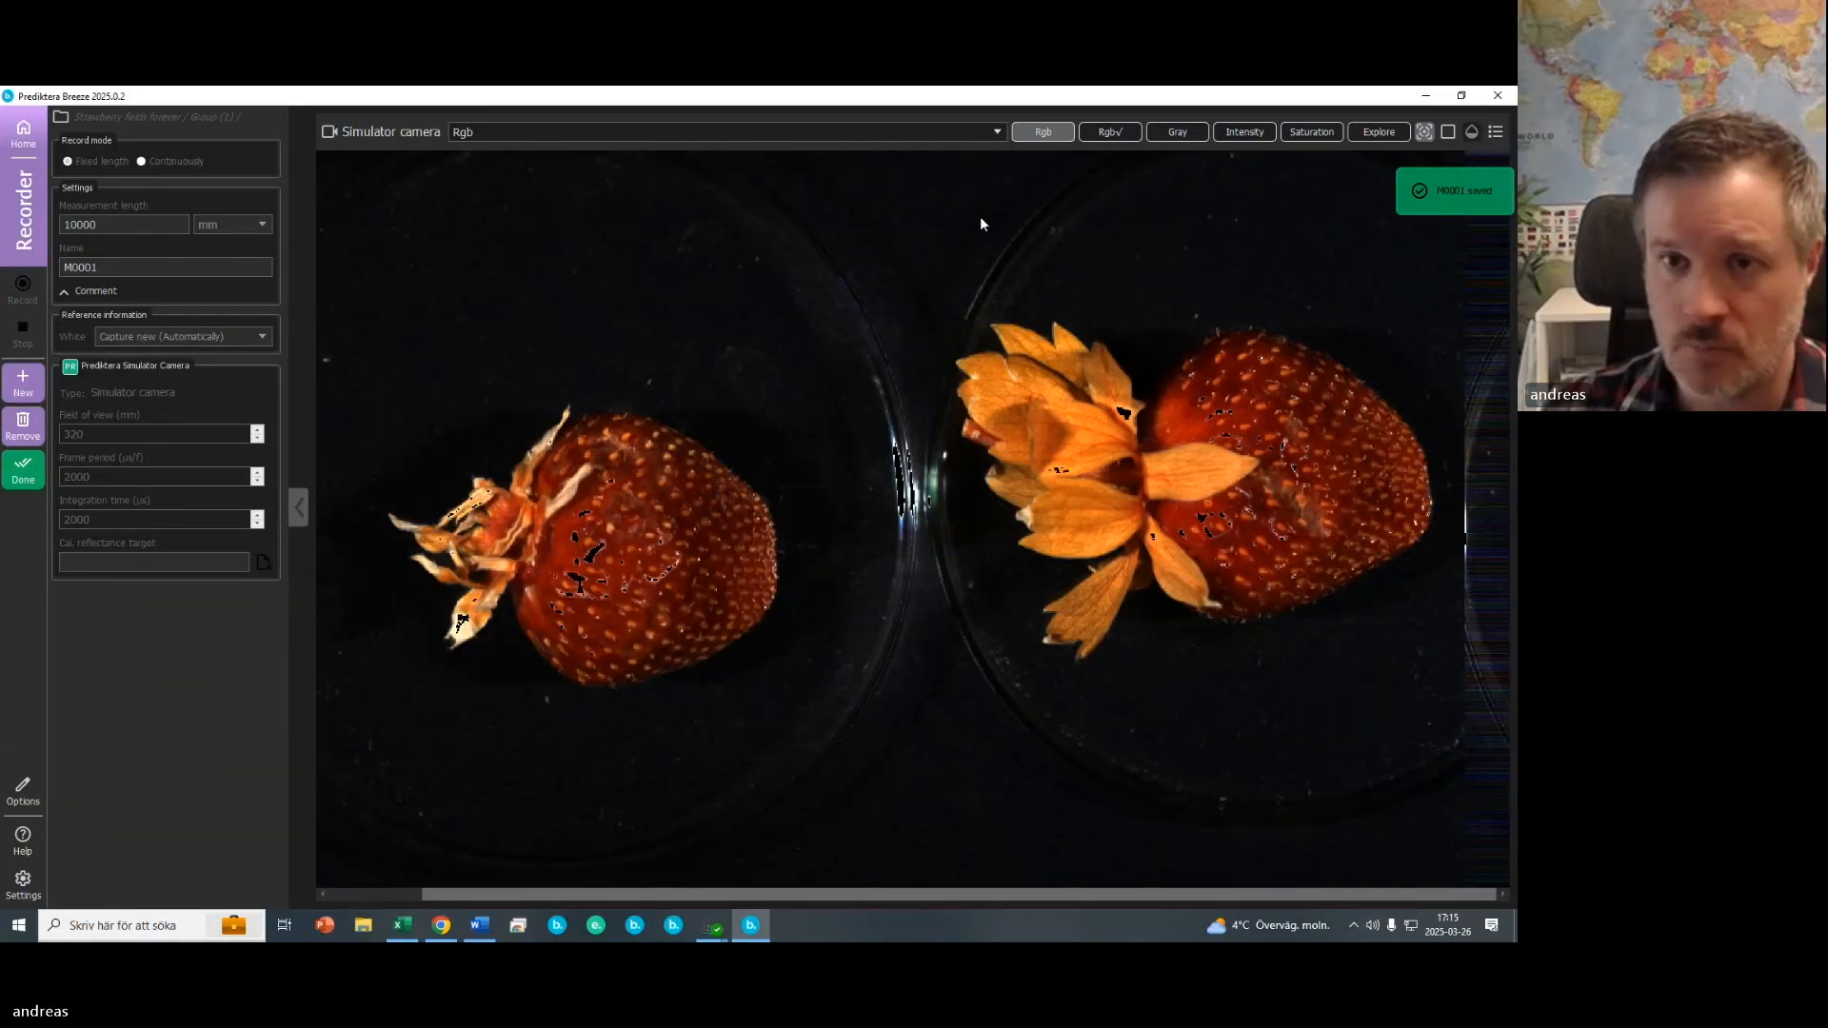
- Switch the measurement preview to the Intensity view with its colour scale shown
click(1245, 133)
click(1500, 137)
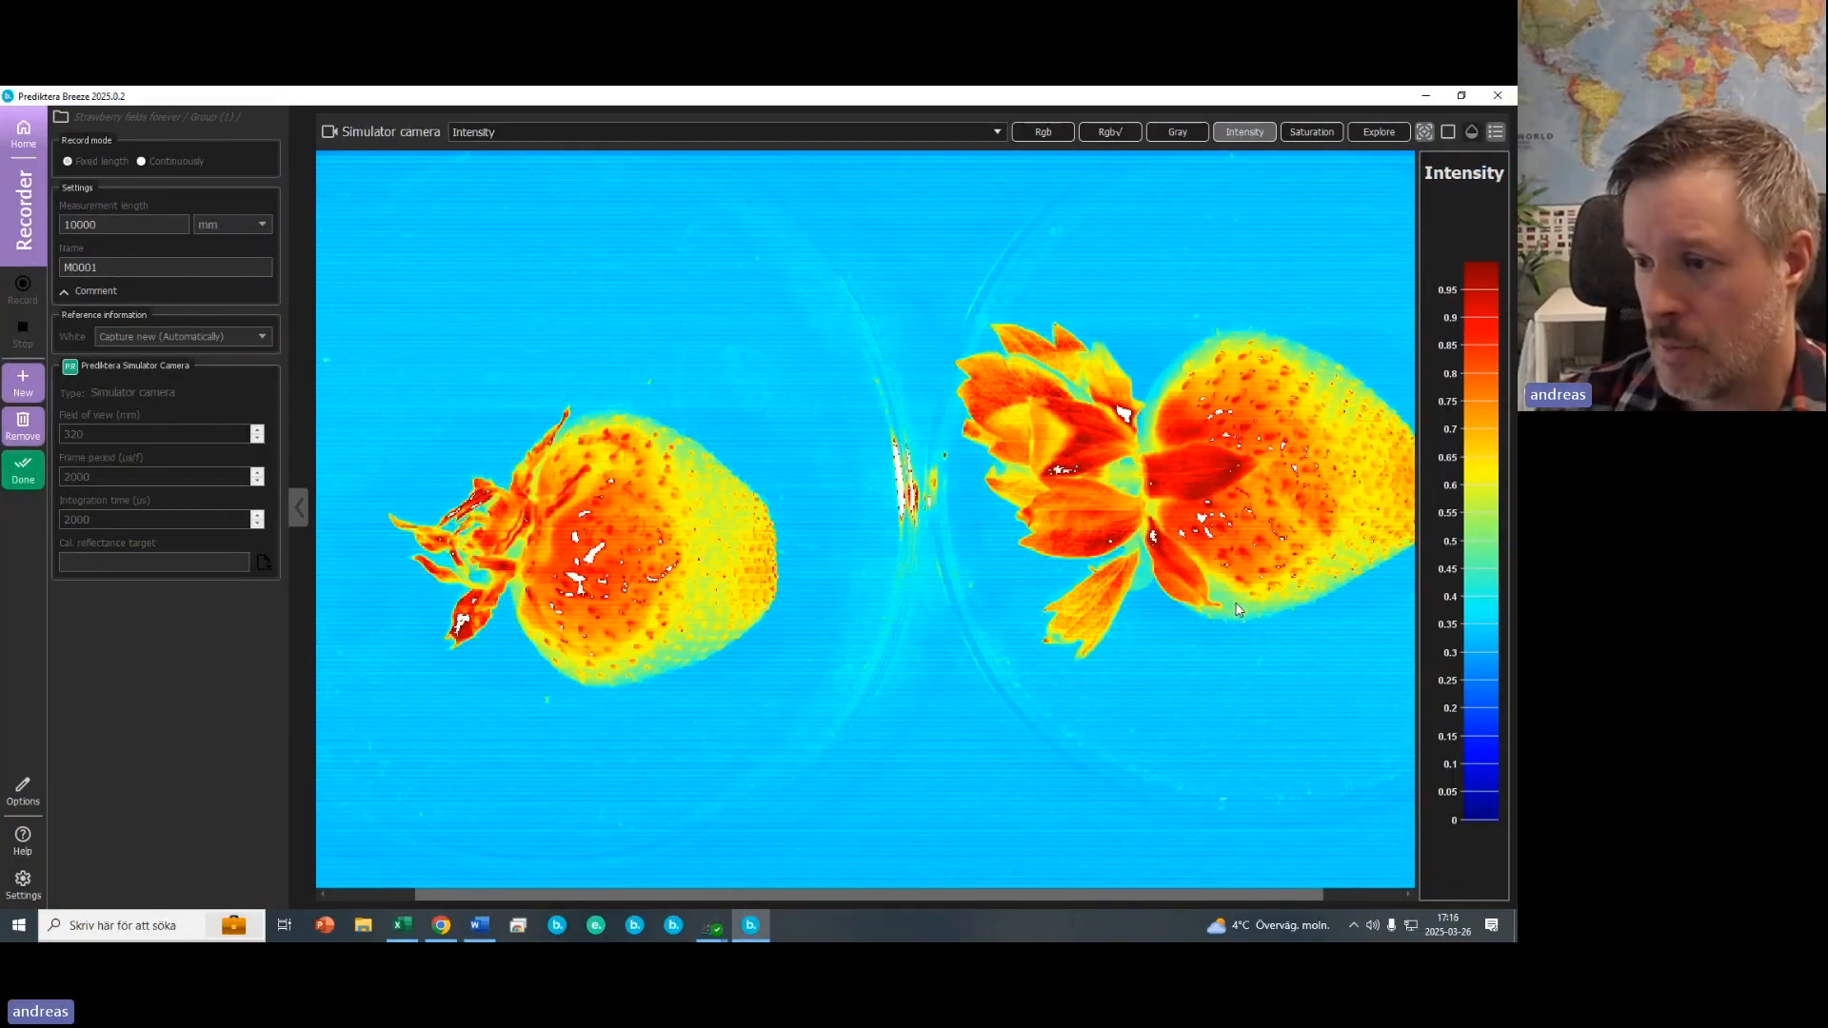
- Open the Explore window for the recorded measurement and widen the spectrum plot panel
click(1378, 133)
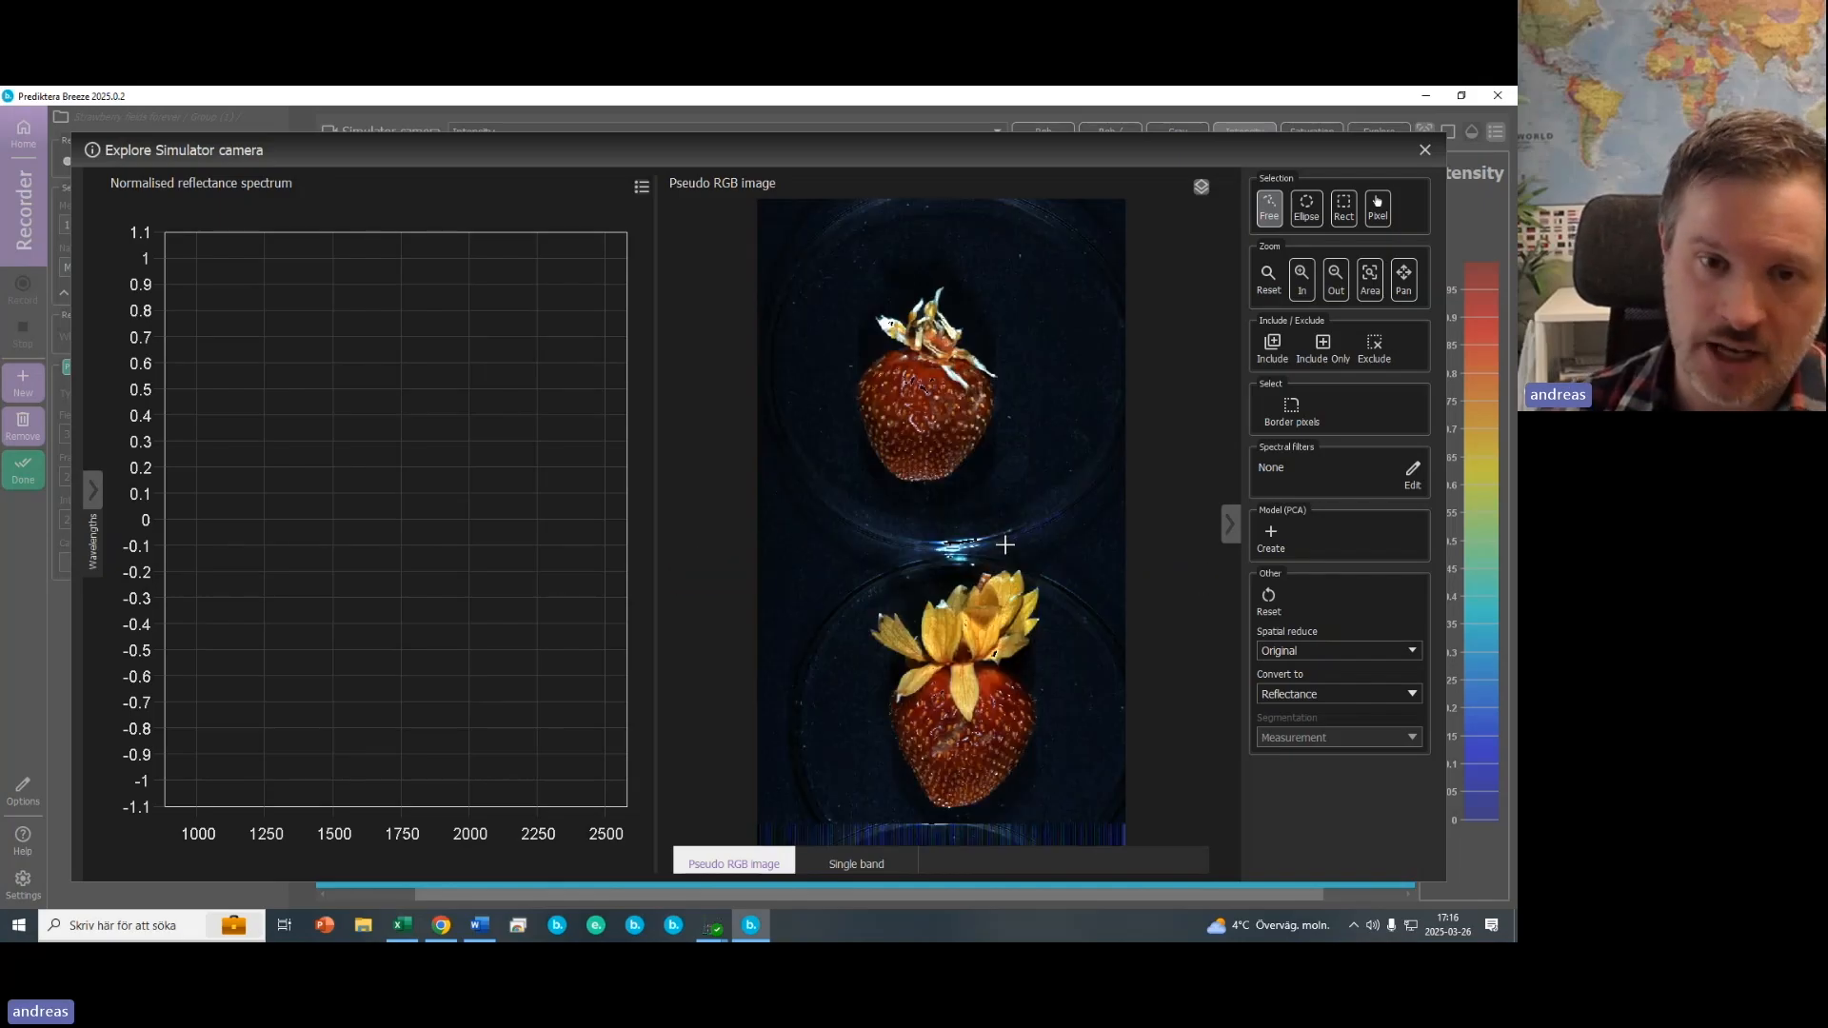
scroll(924, 409, up, 1)
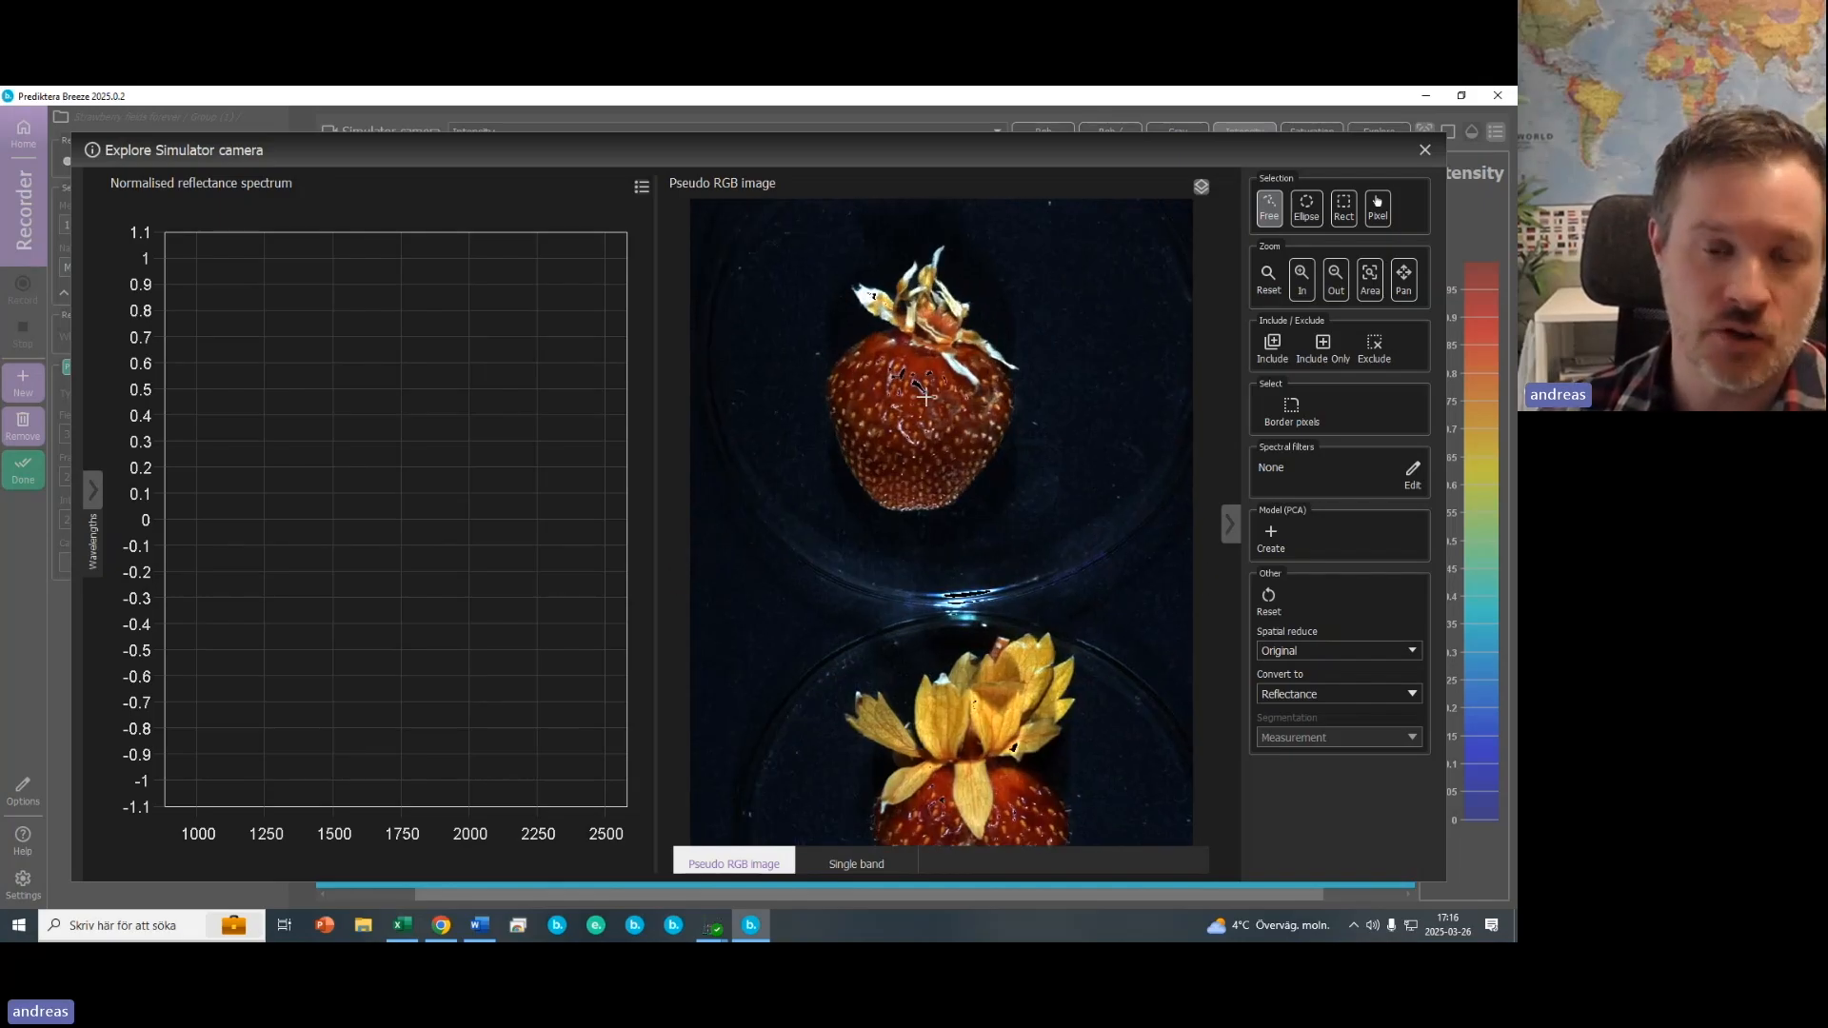
mouse_move(923, 439)
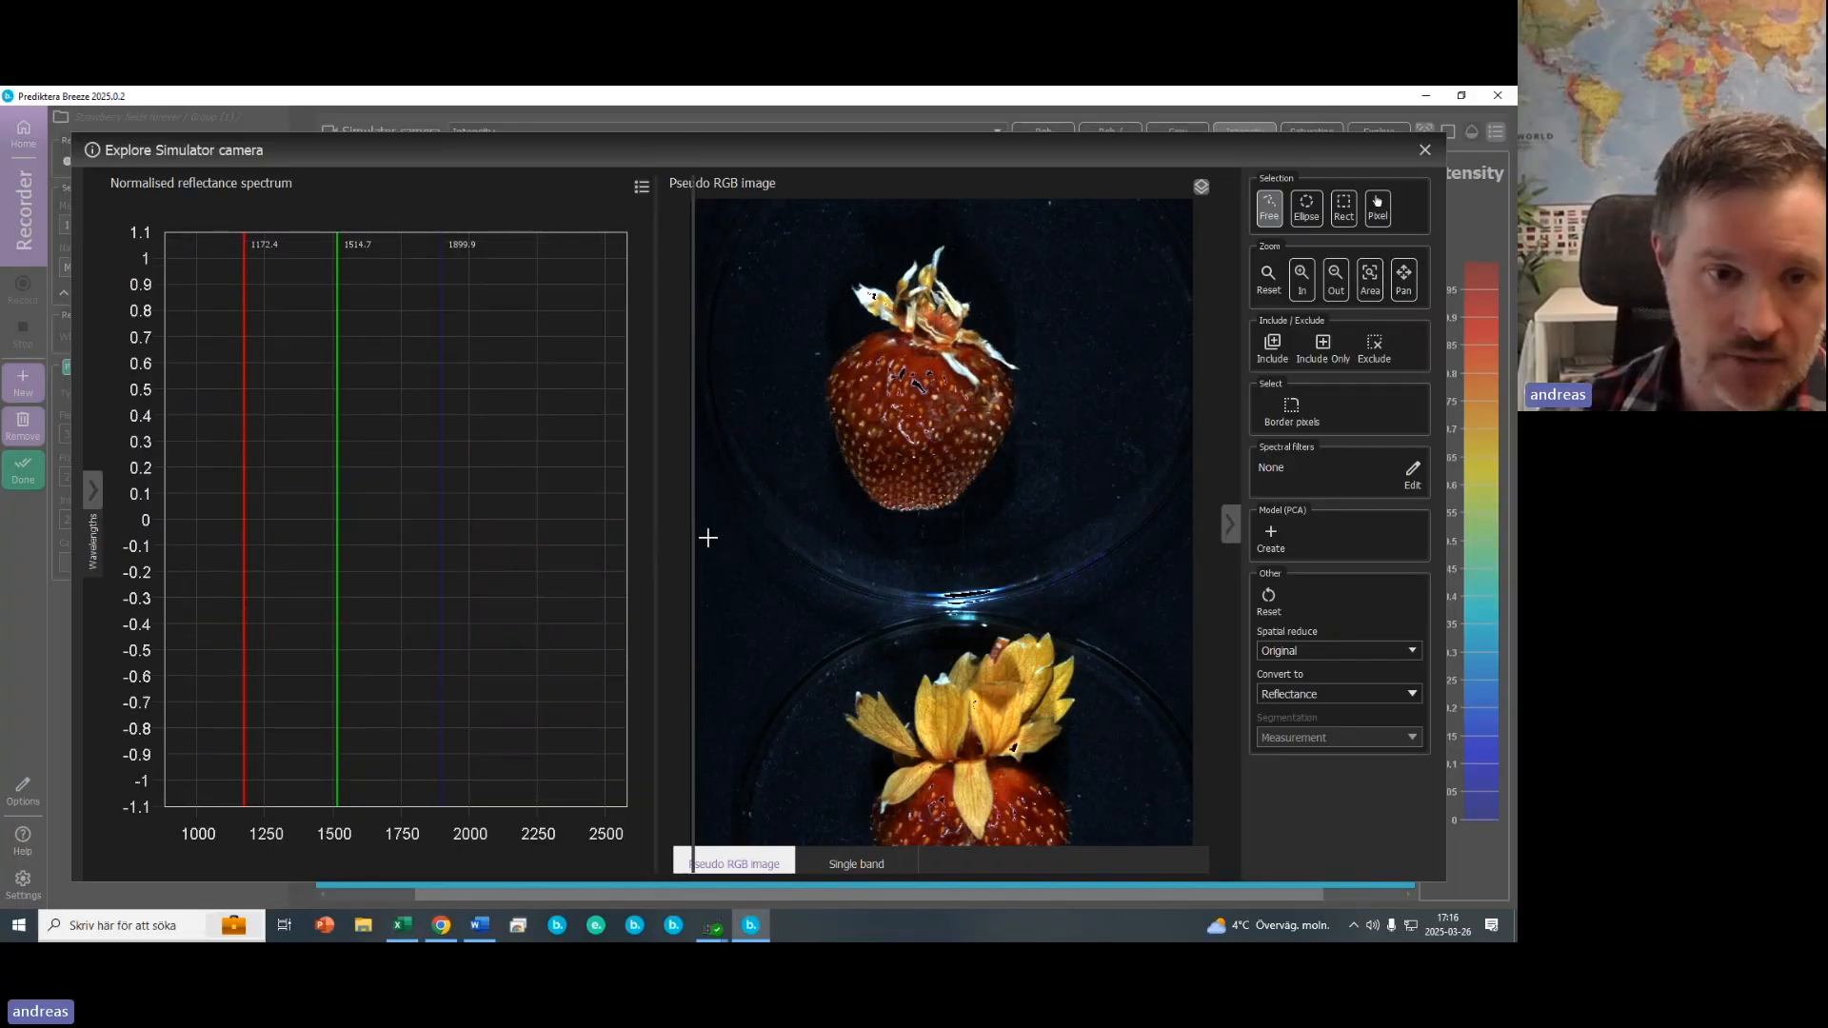
drag(707, 538, 791, 538)
mouse_move(981, 458)
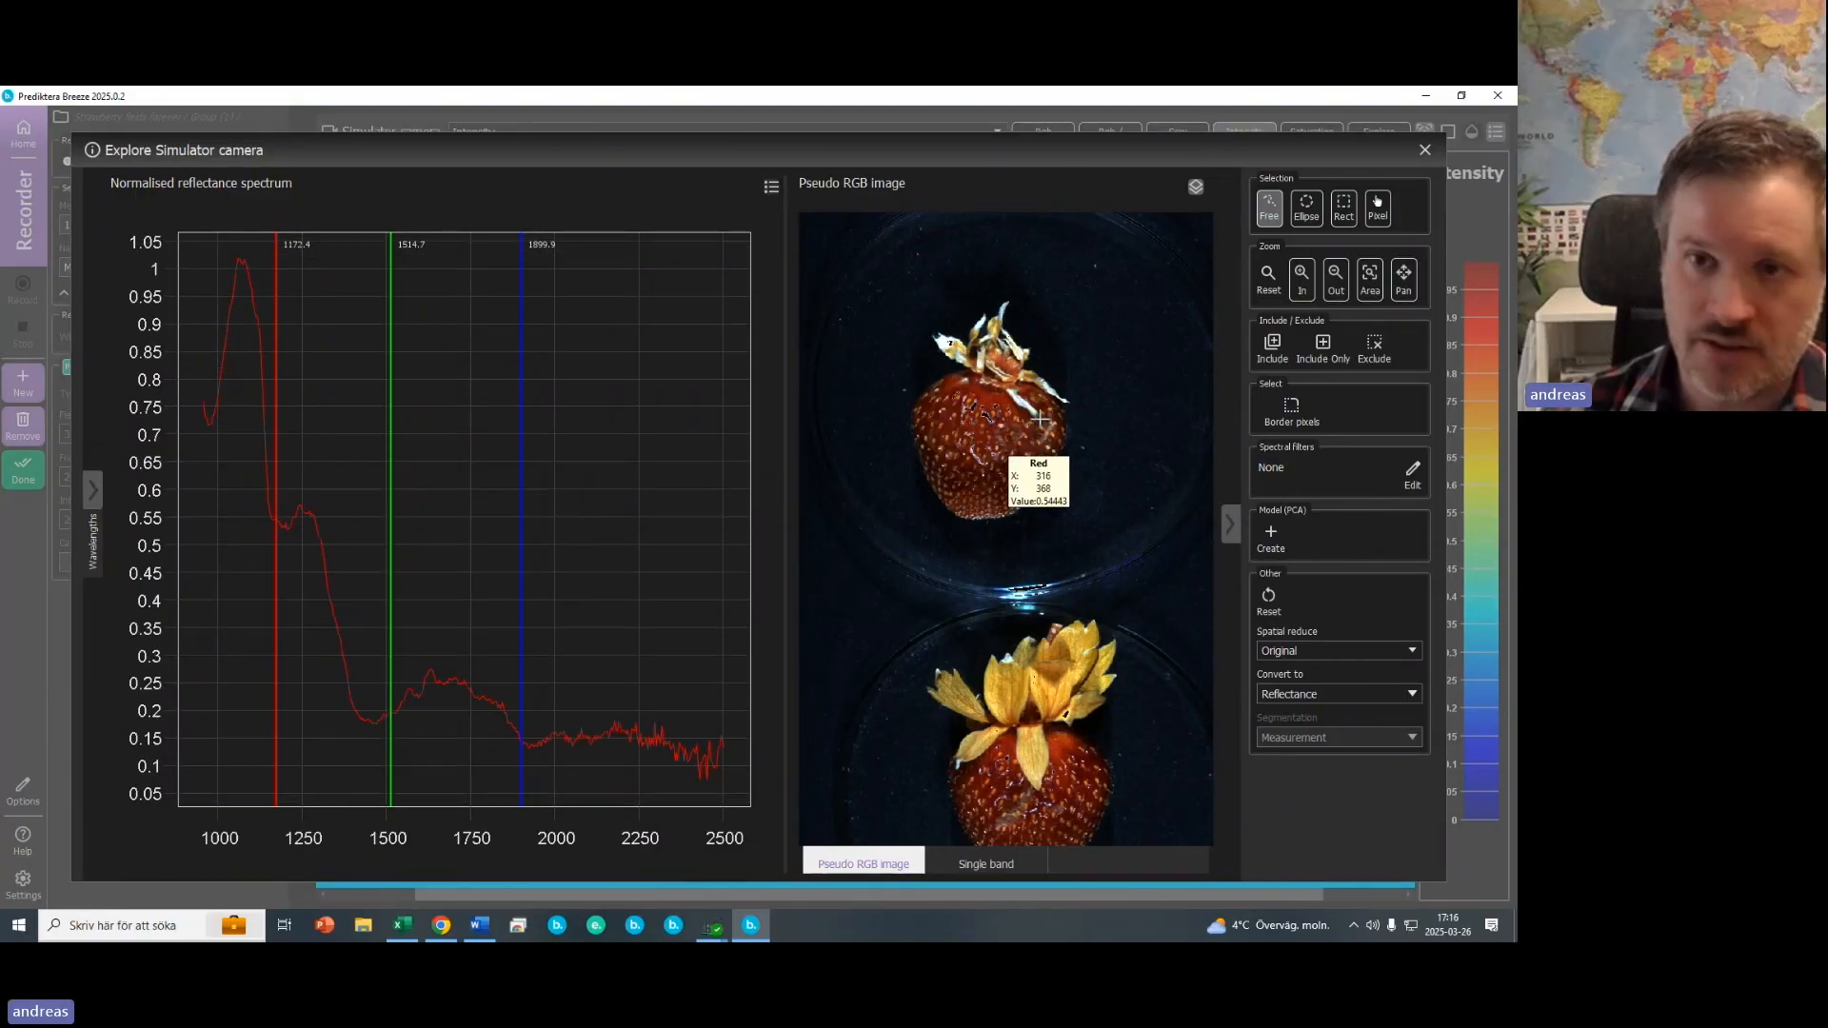
- With the Pixel selection tool, pick several single pixels on the upper strawberry to plot their spectra
click(1376, 211)
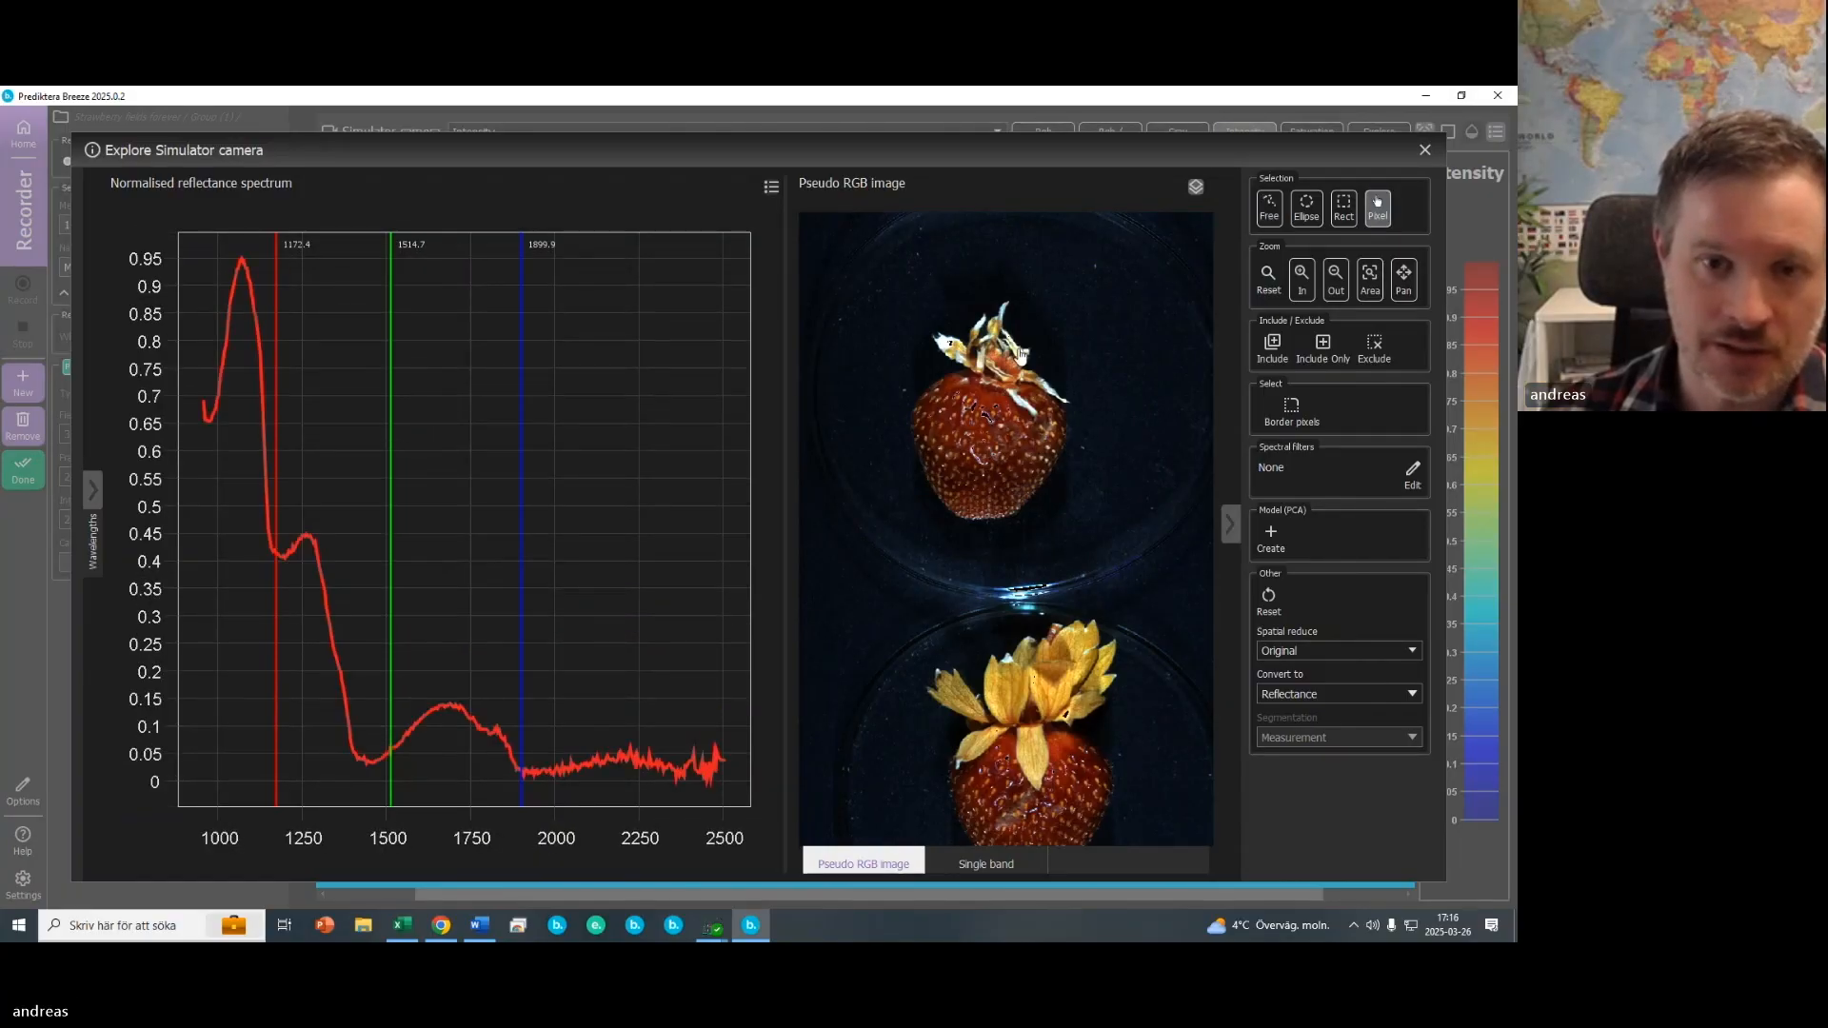
click(1011, 388)
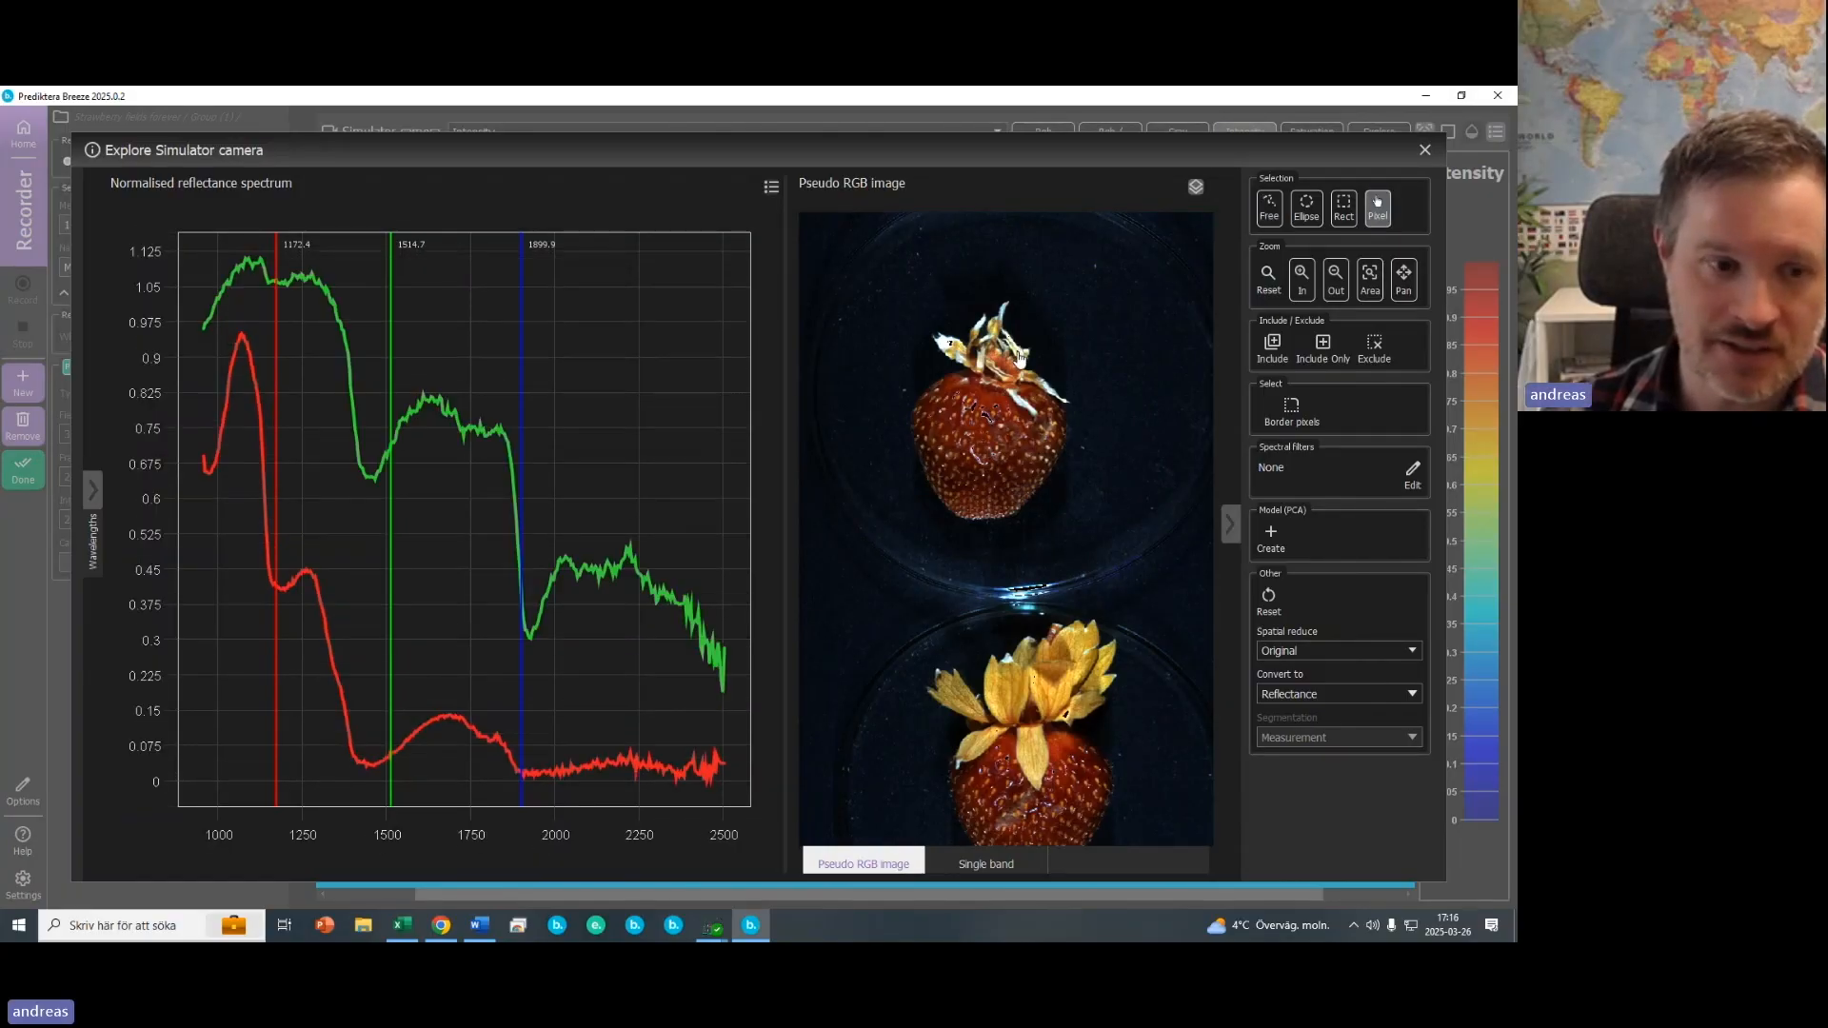
click(975, 461)
click(1008, 433)
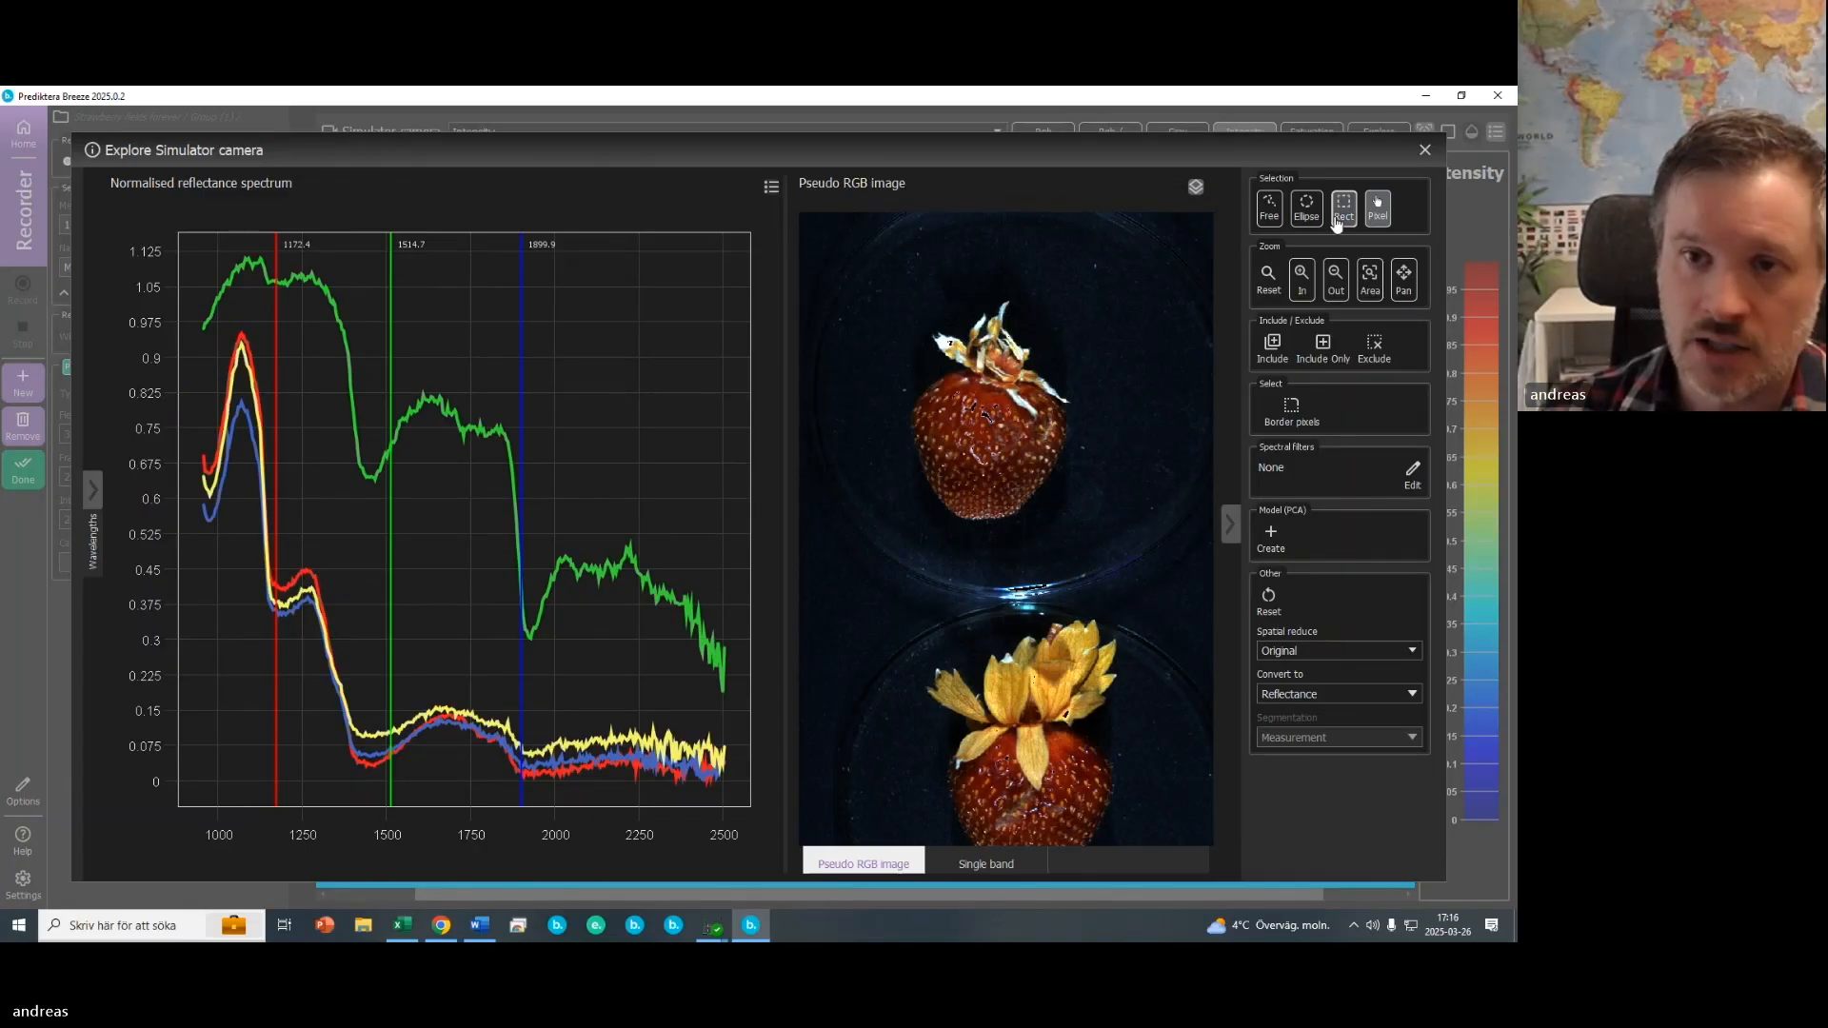
- With the Free selection tool, select a small region on the upper strawberry and one on the lower strawberry's calyx
click(1276, 206)
mouse_move(1000, 458)
mouse_down()
mouse_move(1009, 429)
mouse_move(964, 449)
mouse_move(996, 459)
mouse_up()
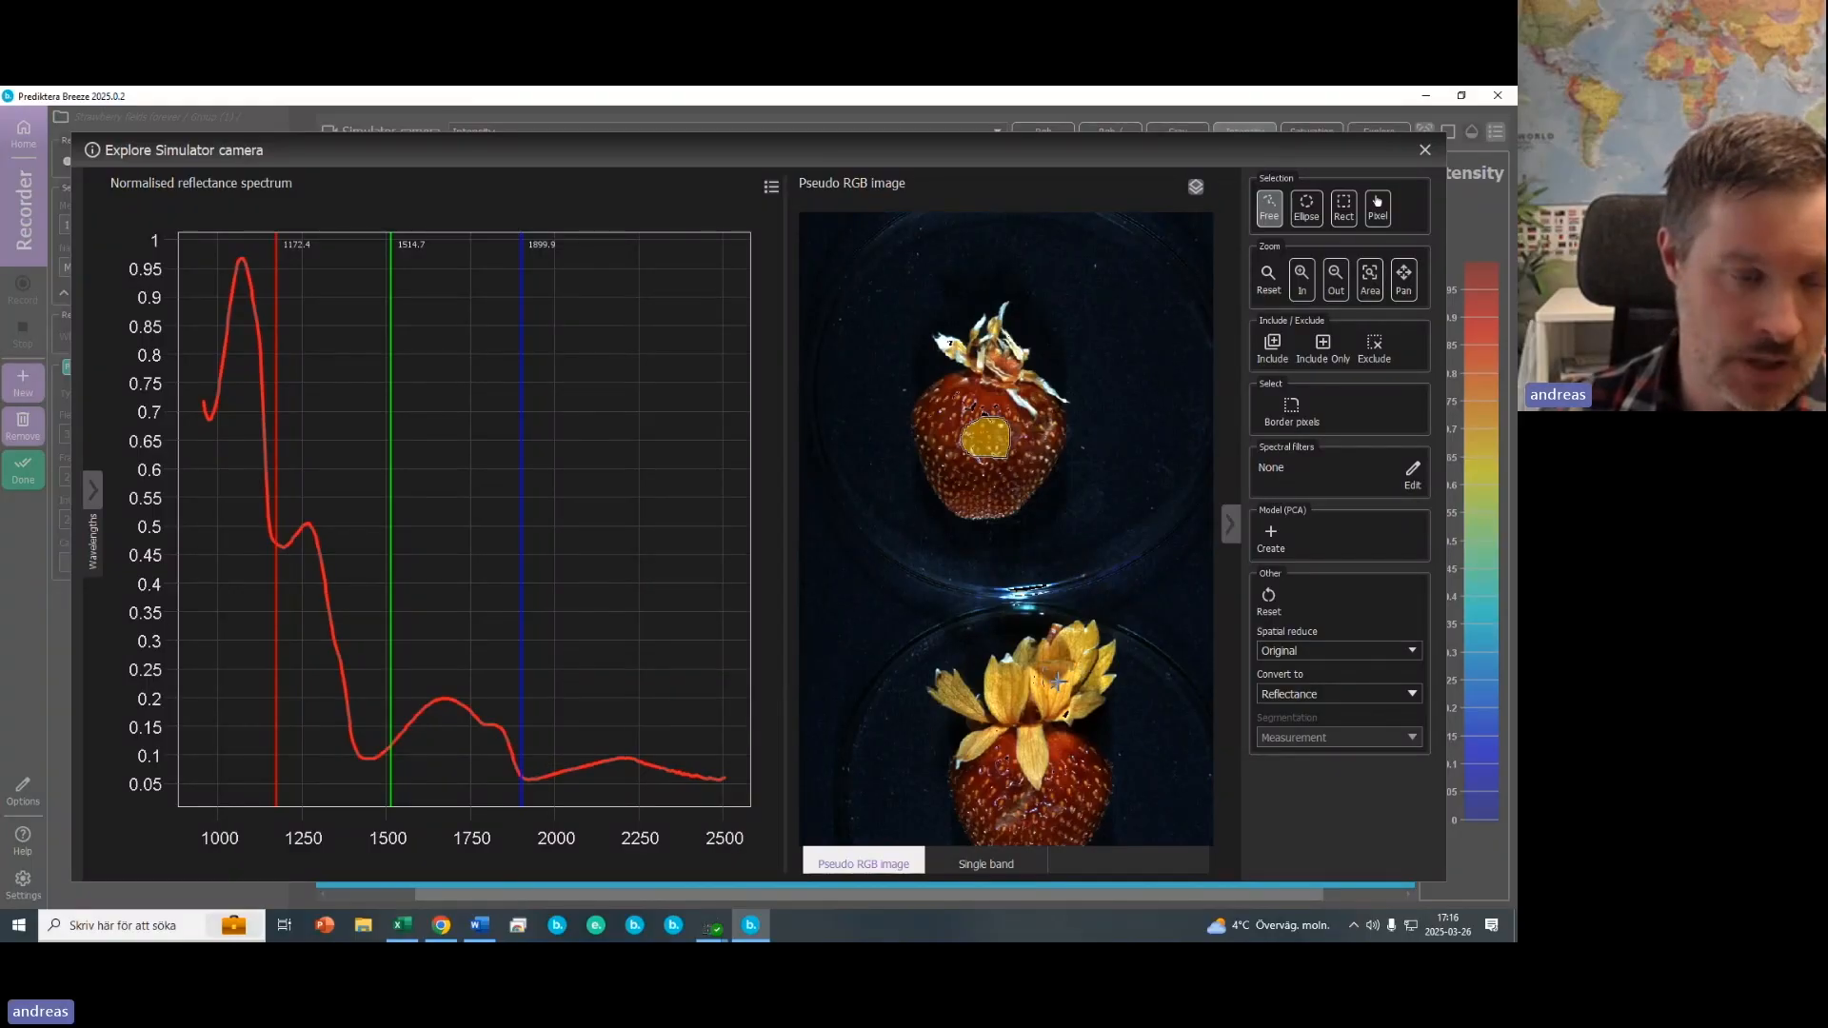
click(1058, 681)
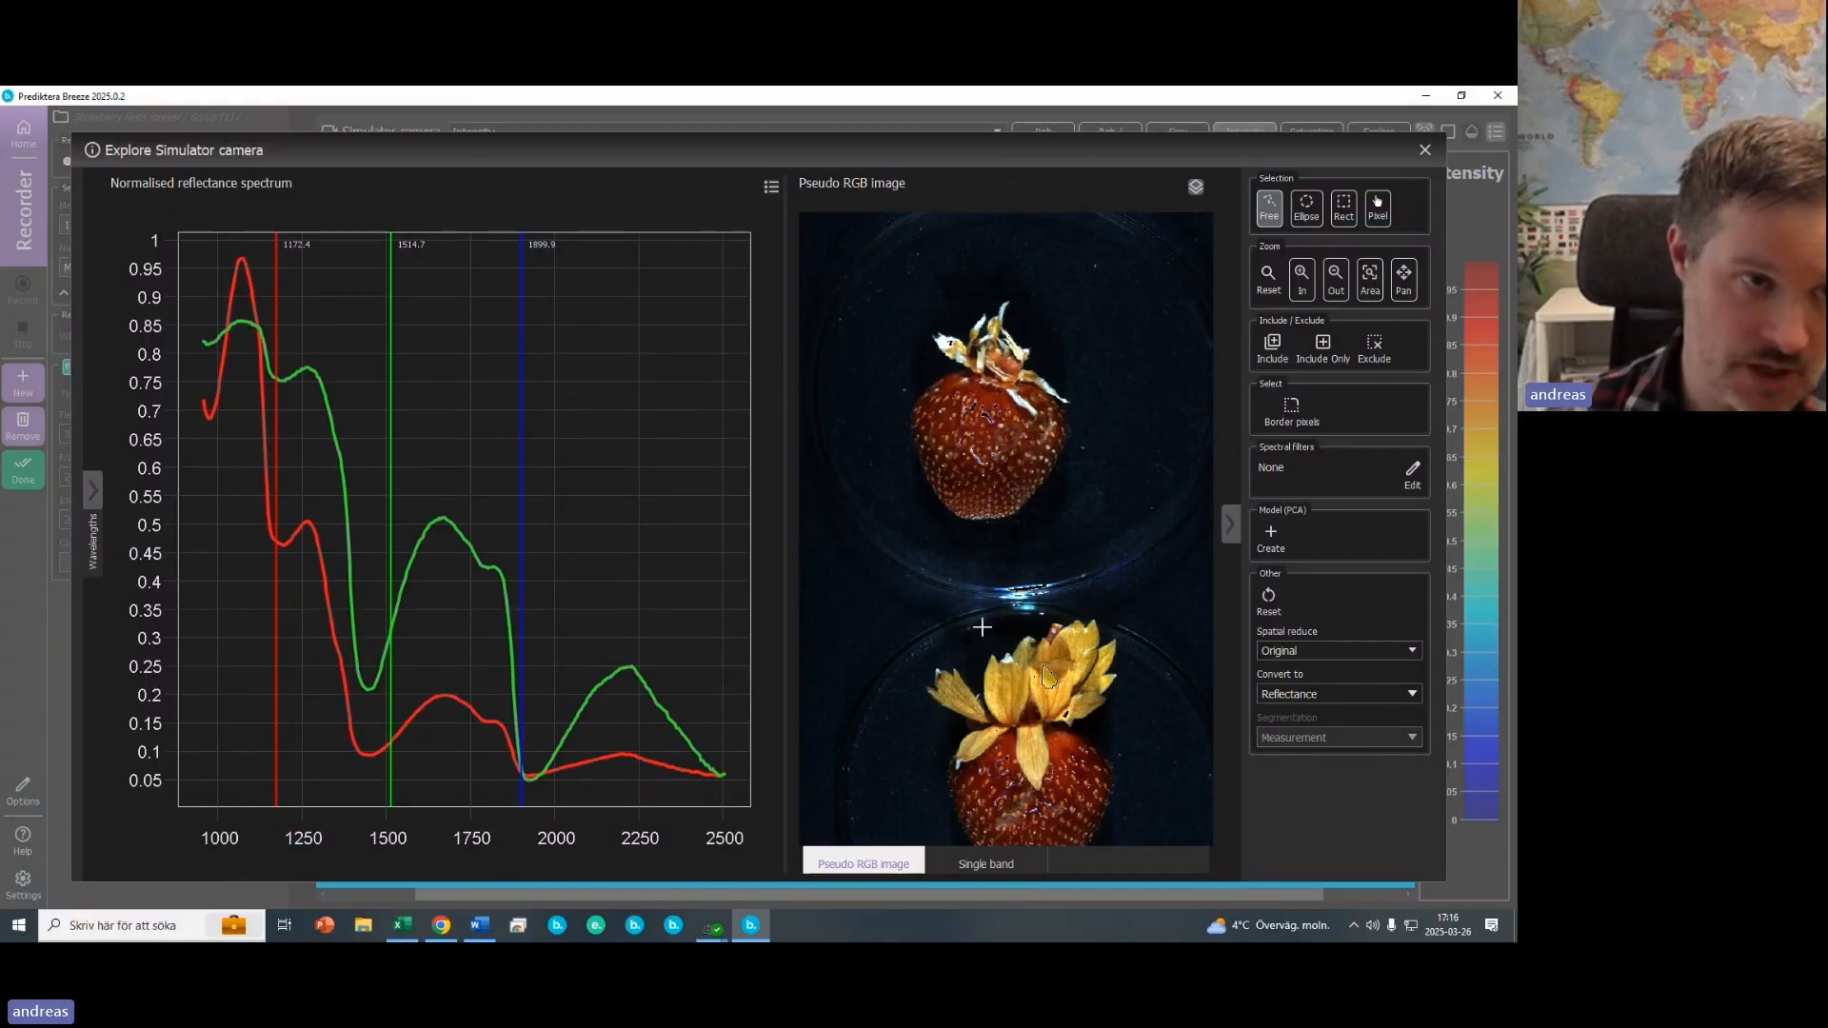
mouse_move(1047, 677)
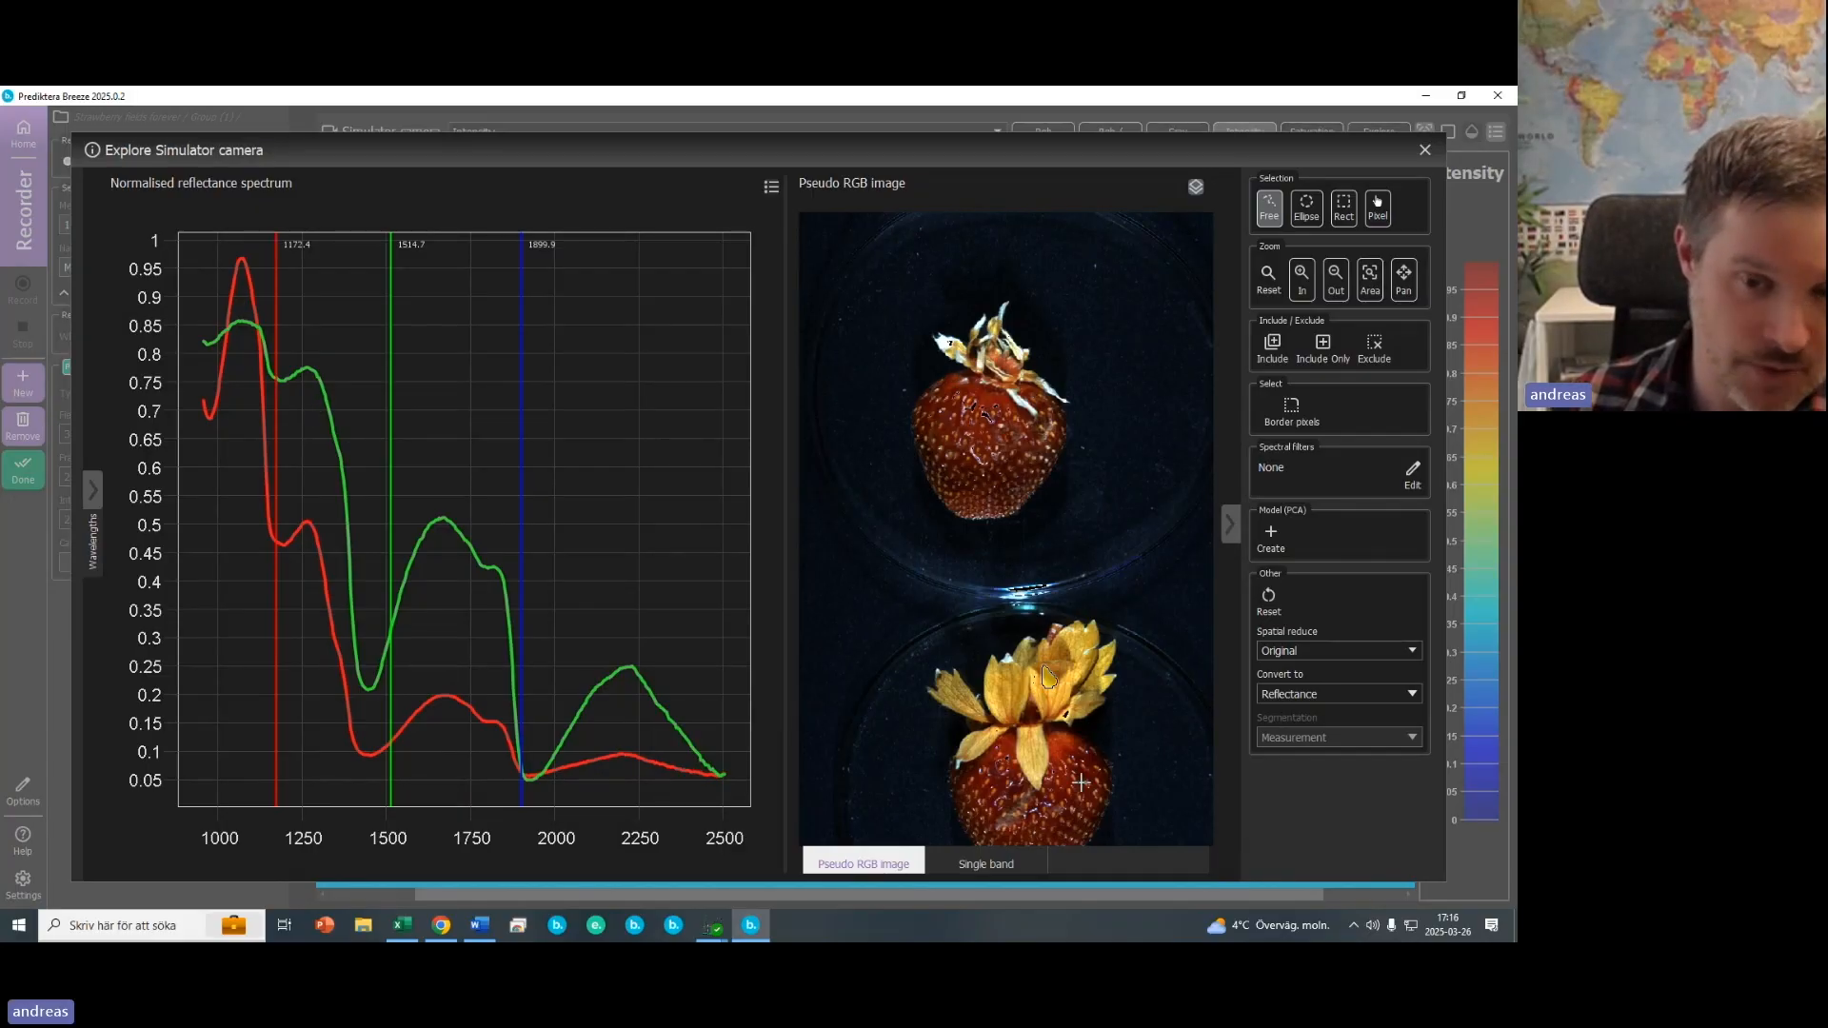
mouse_move(1079, 802)
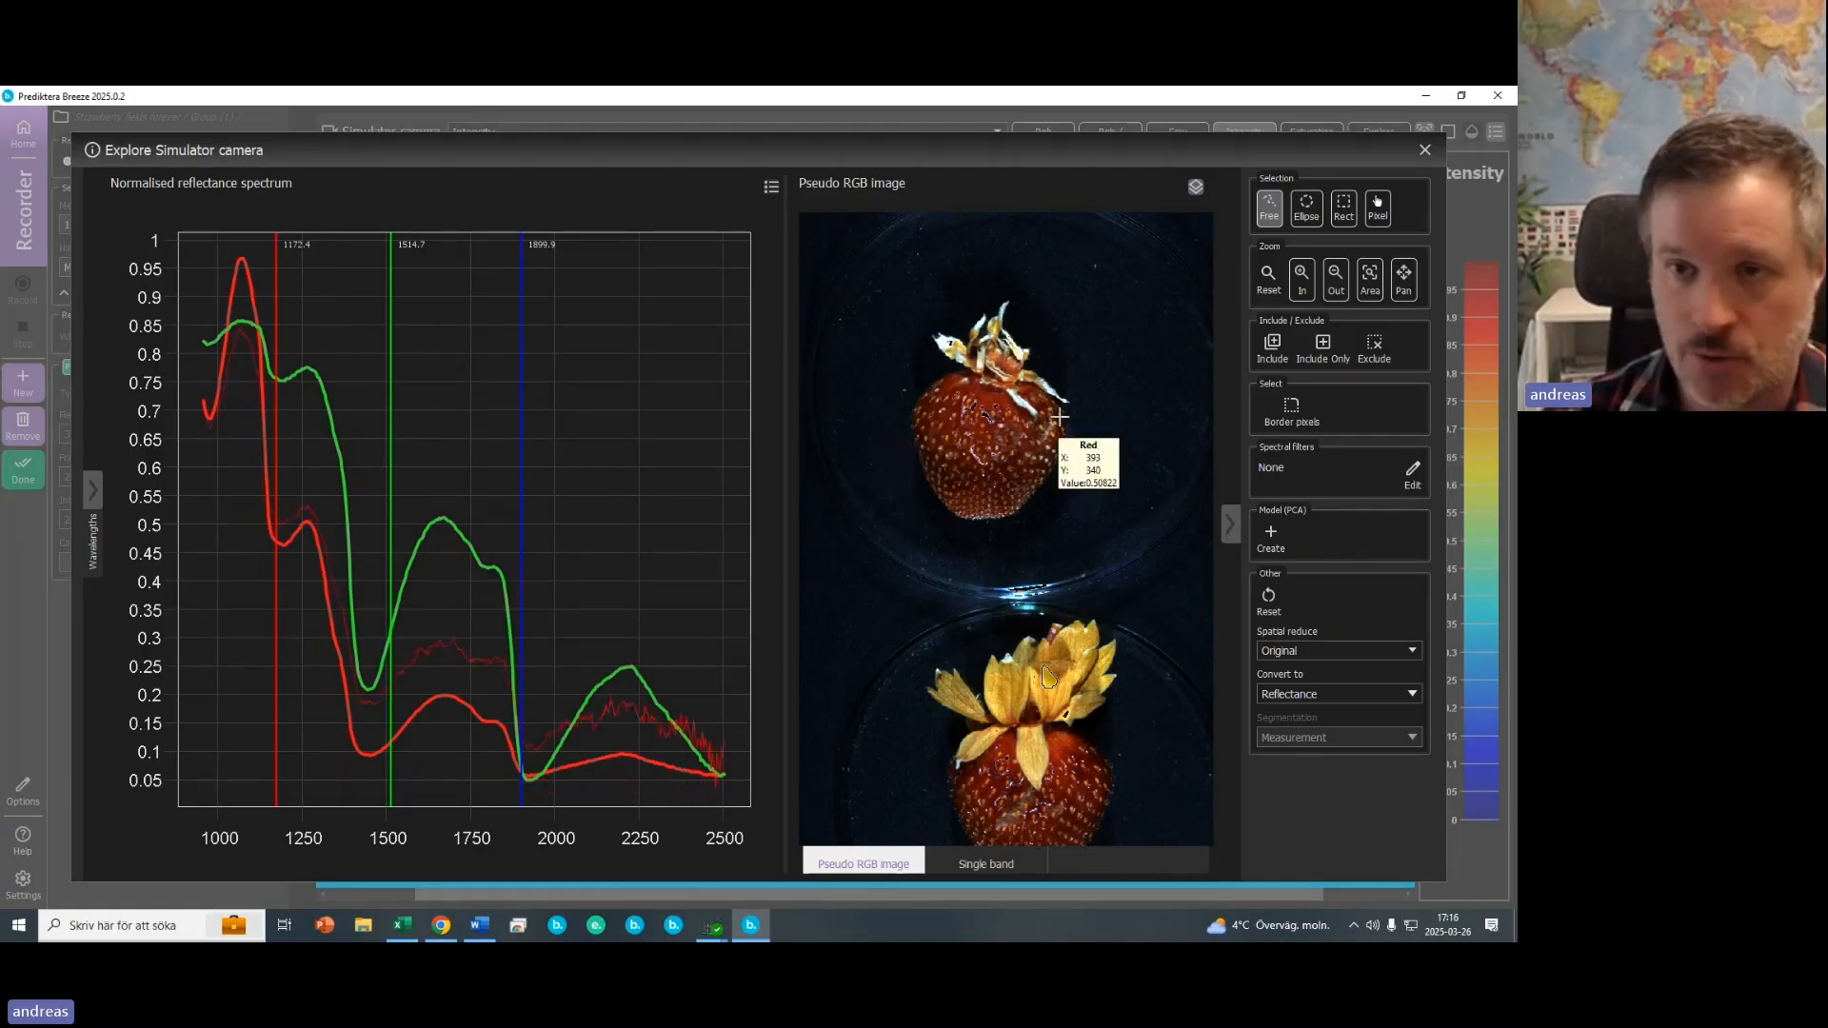
- Close the Explore window, return home, and open the Strawberries project in the Analyzer
click(1425, 150)
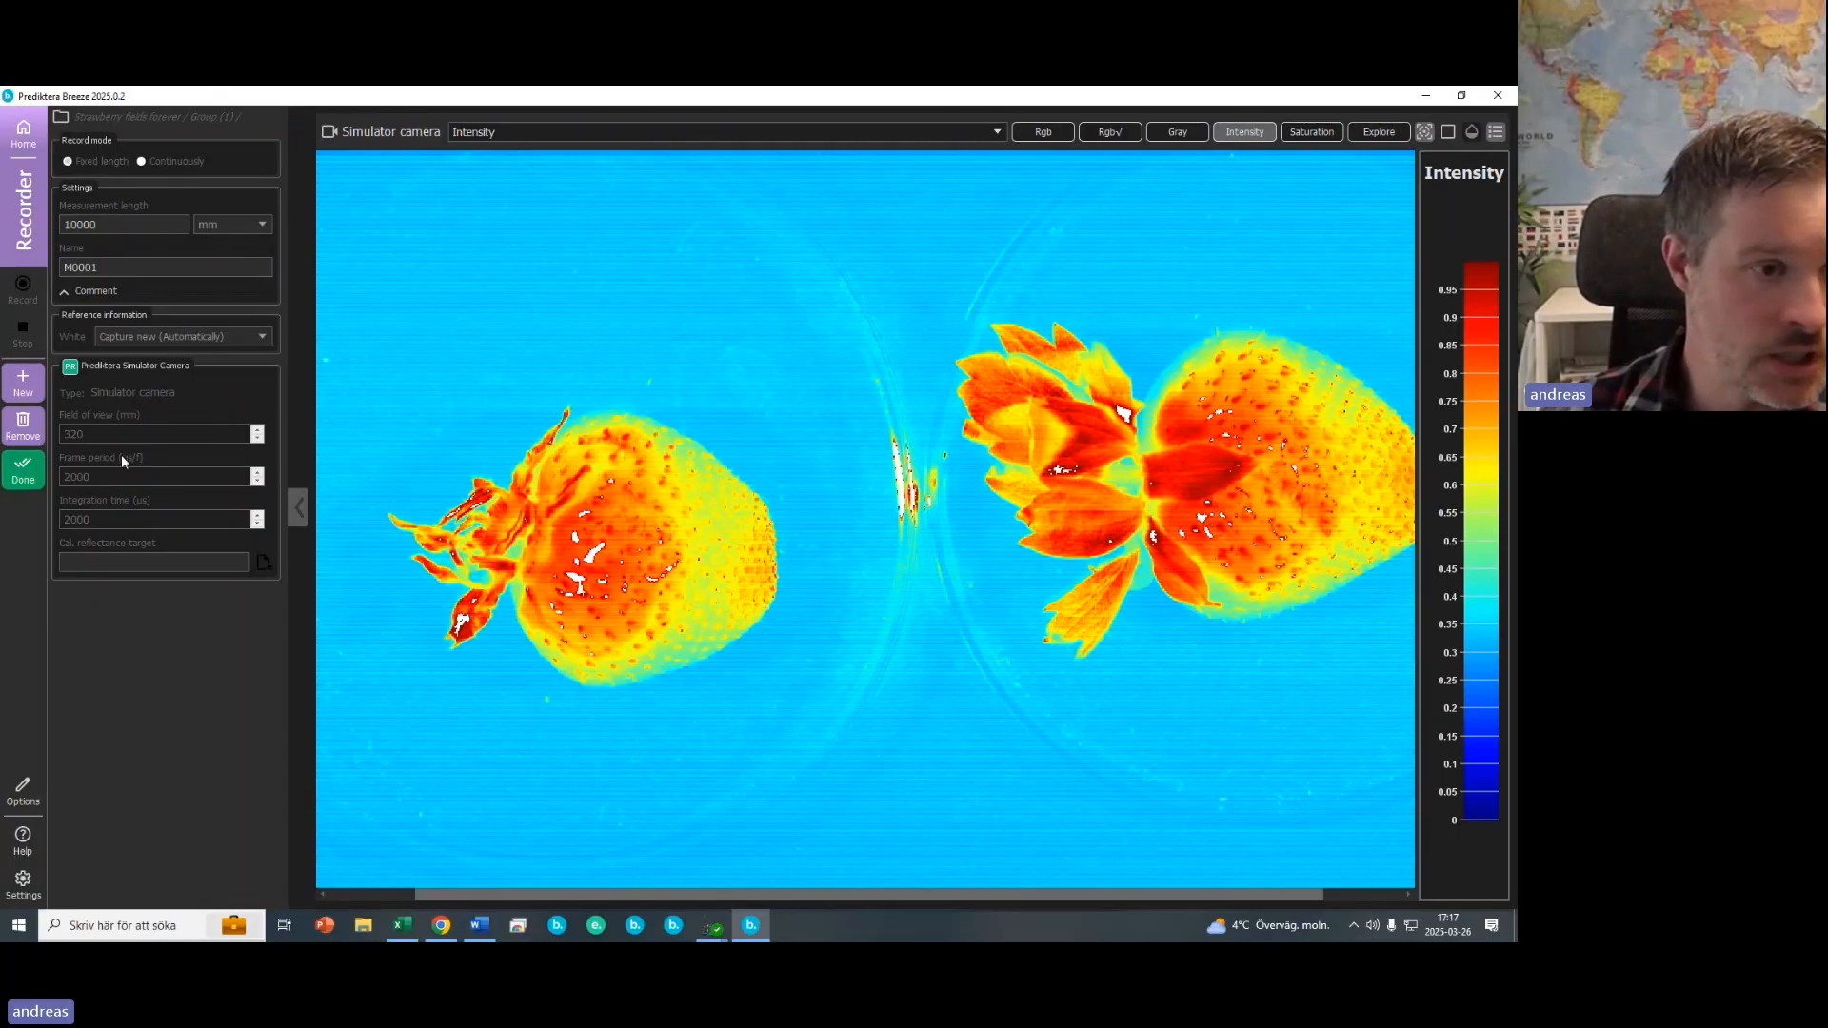
click(30, 144)
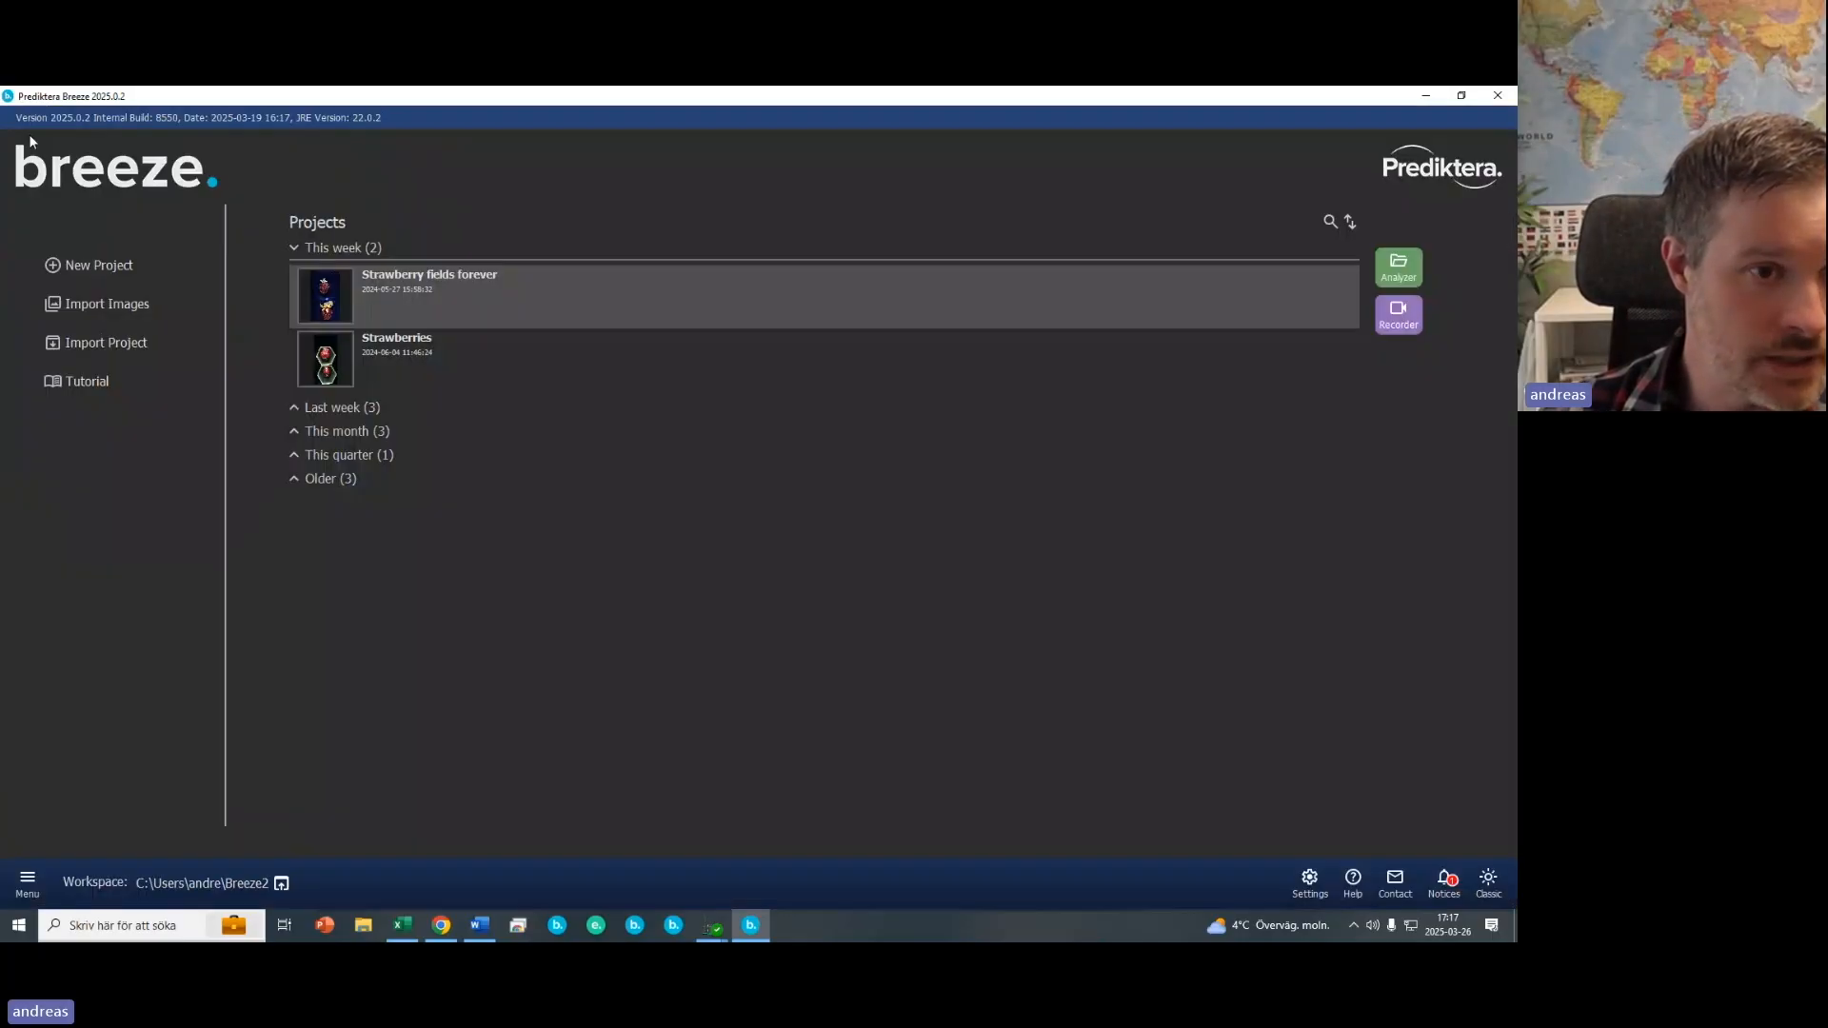
click(331, 373)
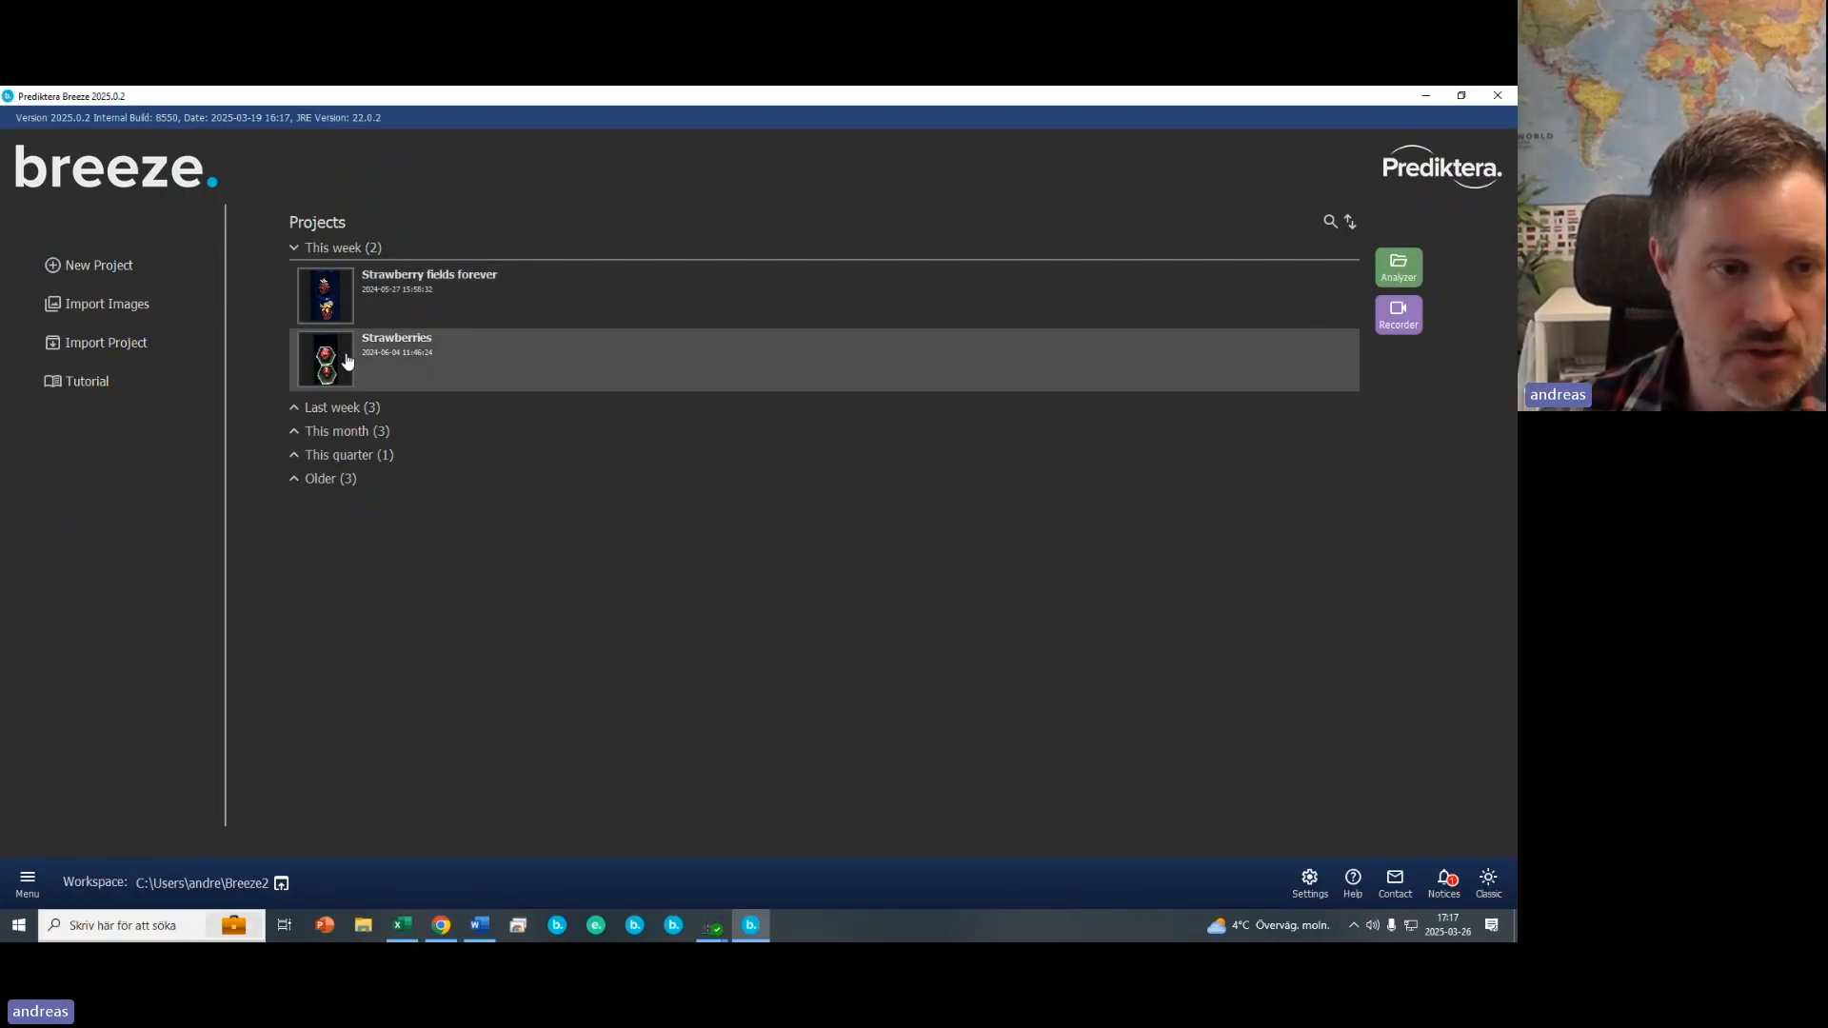
click(1401, 272)
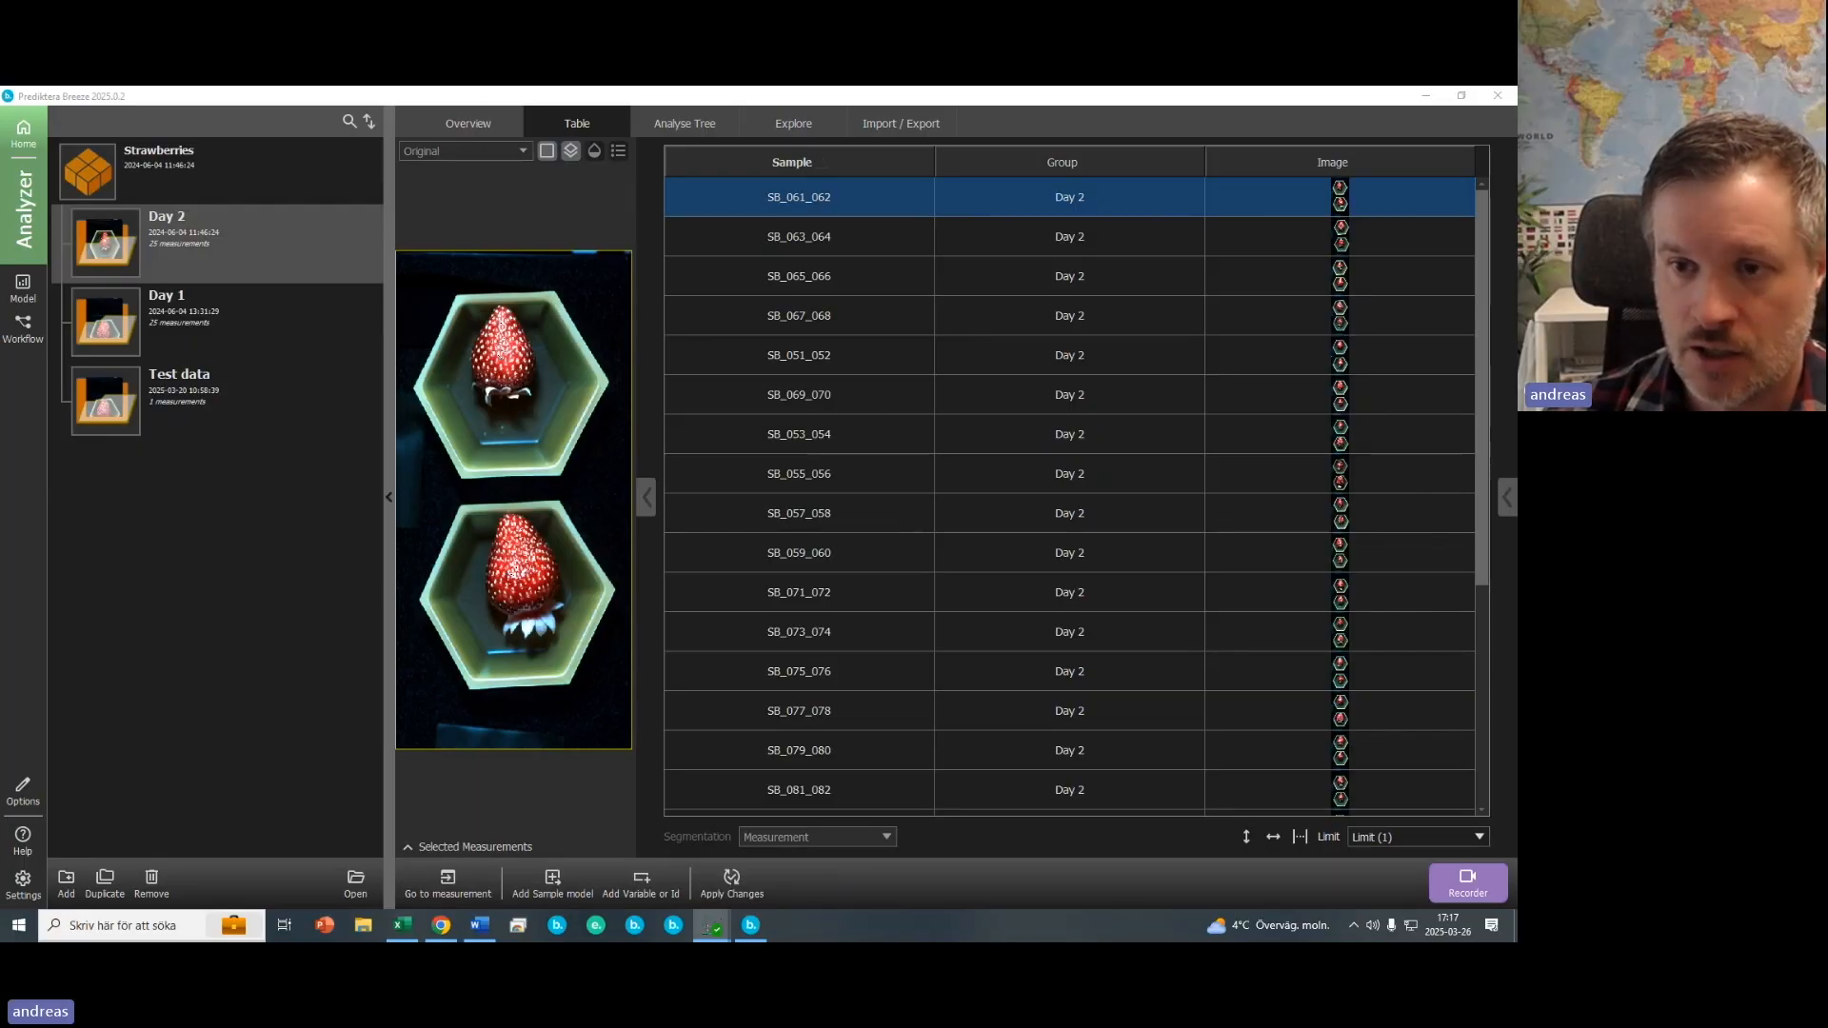
- Step through the Day 2 sample rows in the table, selecting SB_069_070
click(1352, 237)
click(1318, 283)
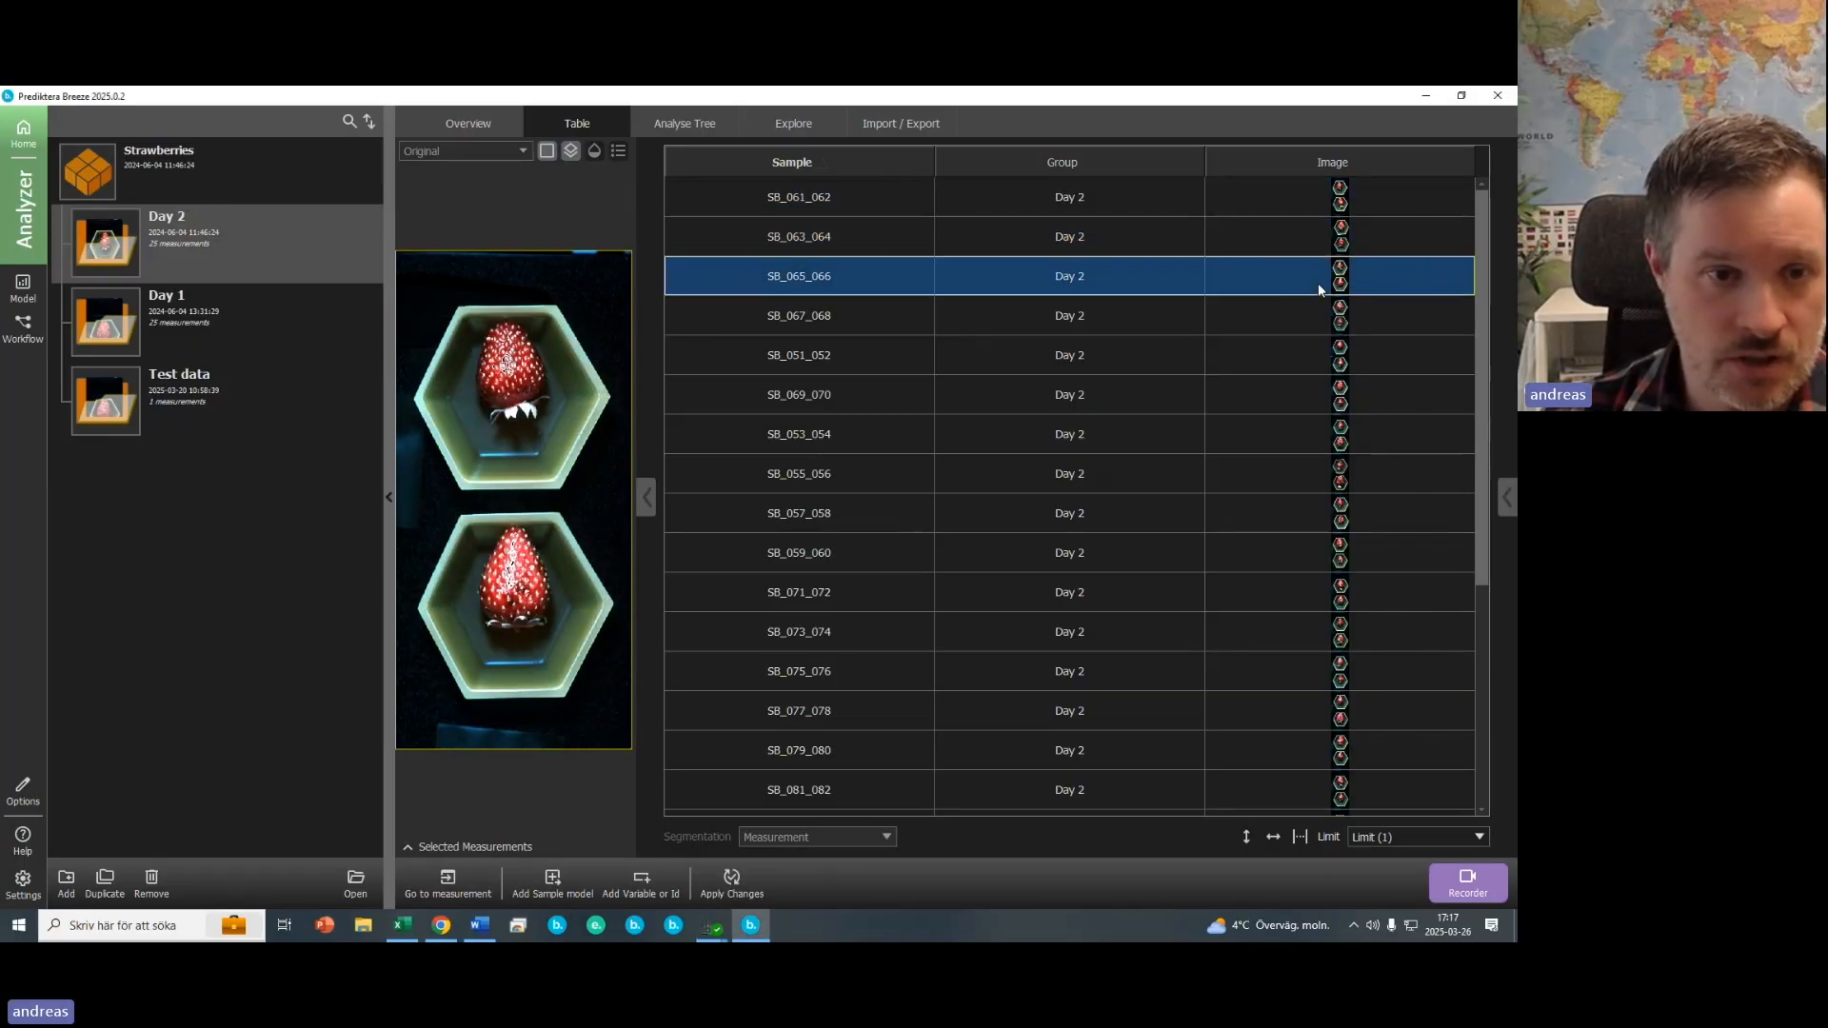
click(1283, 320)
click(1284, 357)
click(1290, 400)
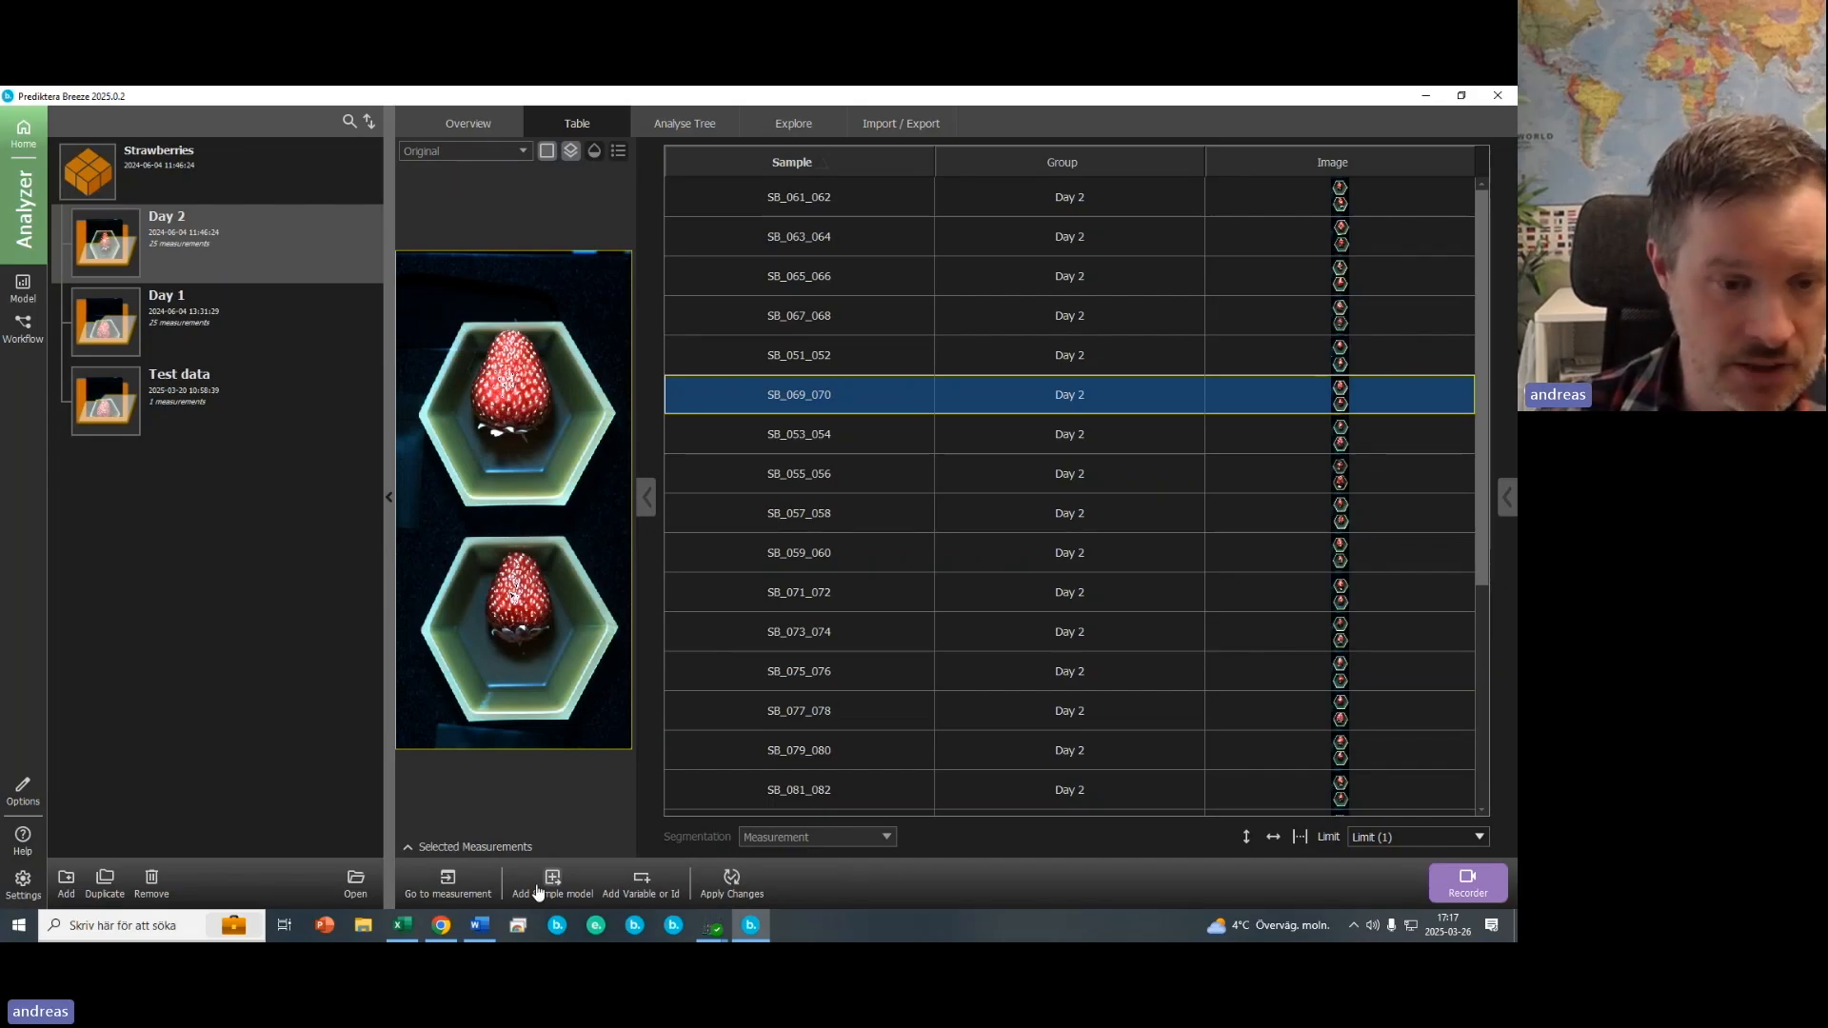
- Go to the selected measurement and open Pixel Explore to inspect a pixel's raw spectrum on the strawberry
click(445, 890)
click(567, 133)
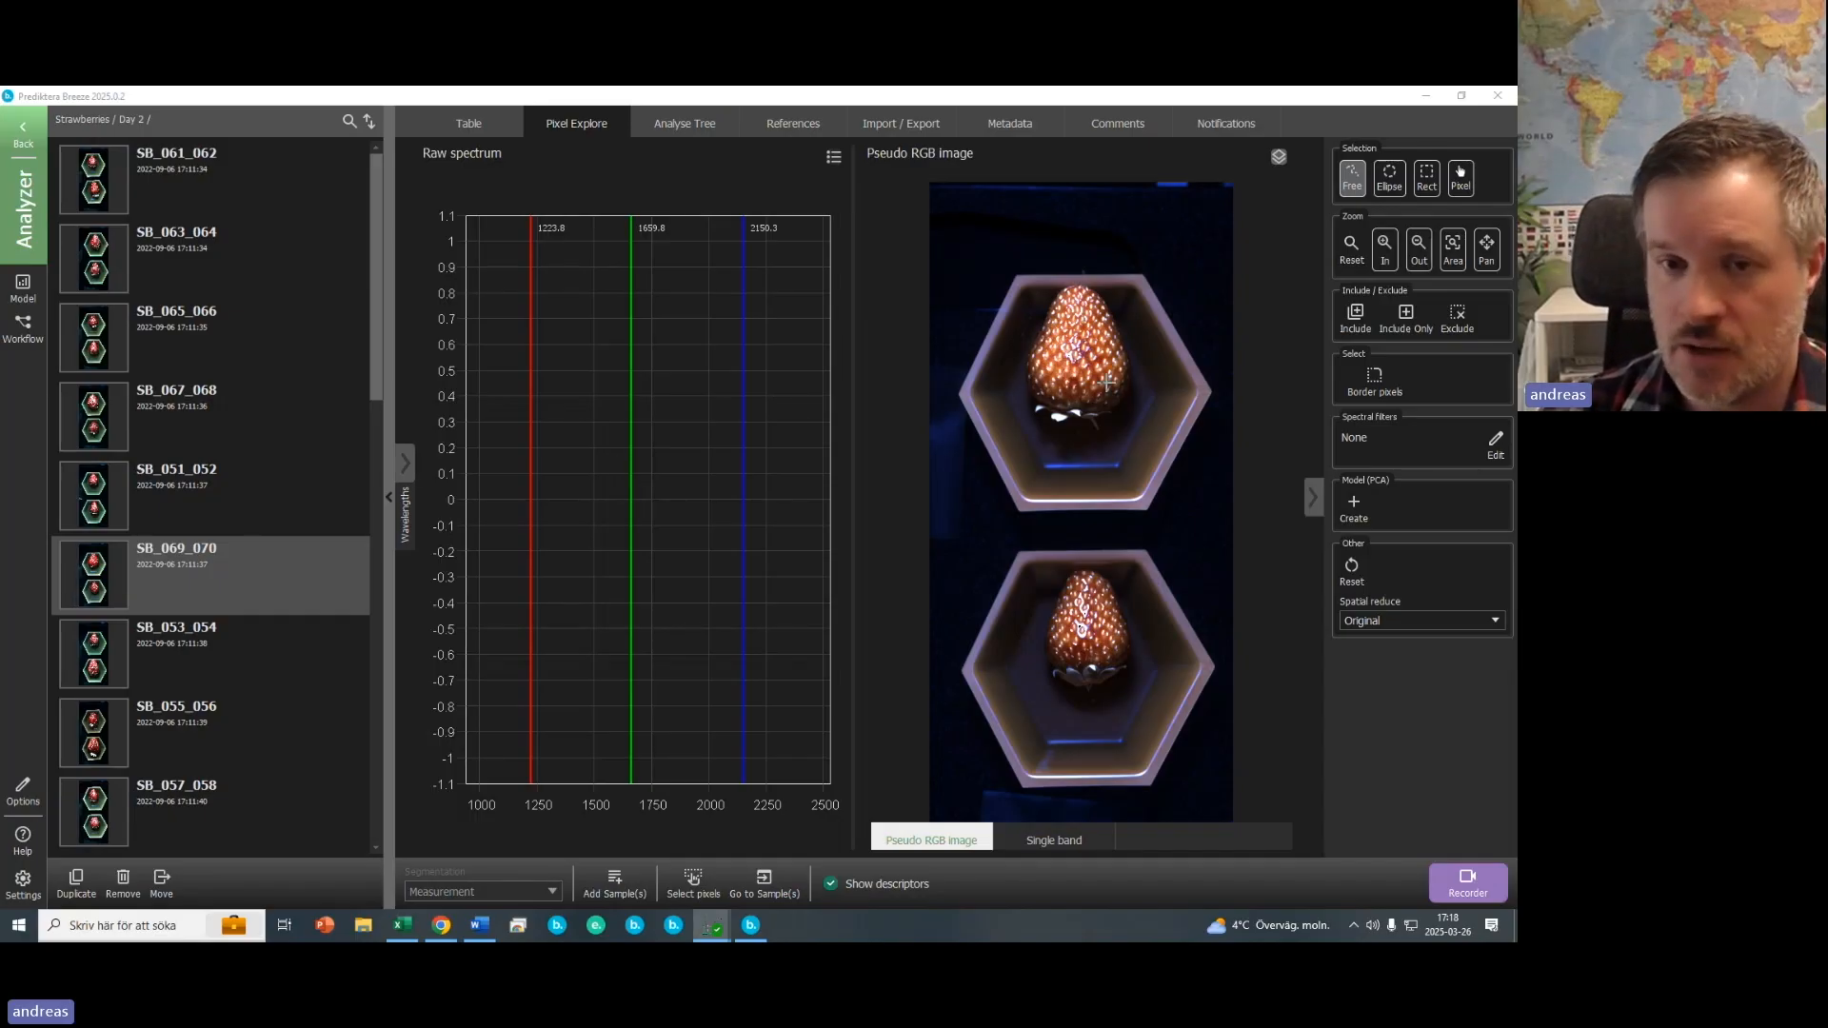
mouse_move(1095, 376)
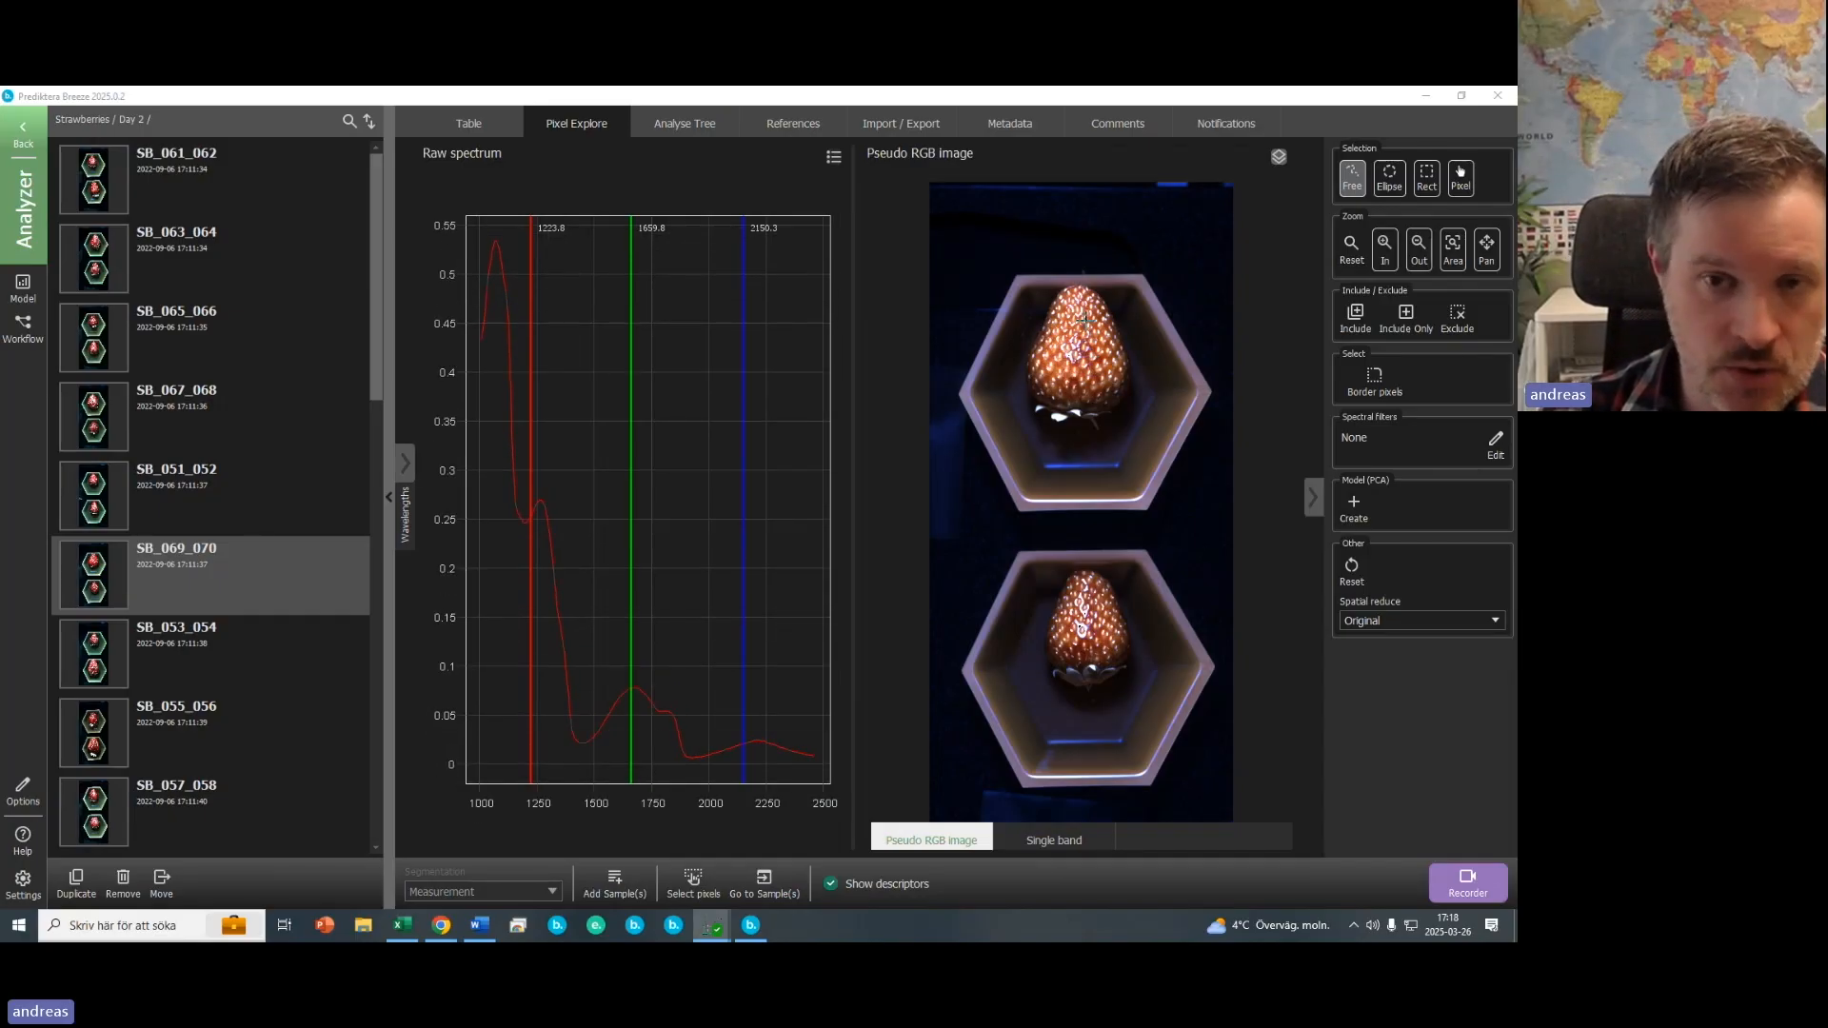
- Collapse the sample list and pick a pixel at the upper strawberry's edge to add a second spectrum
click(390, 500)
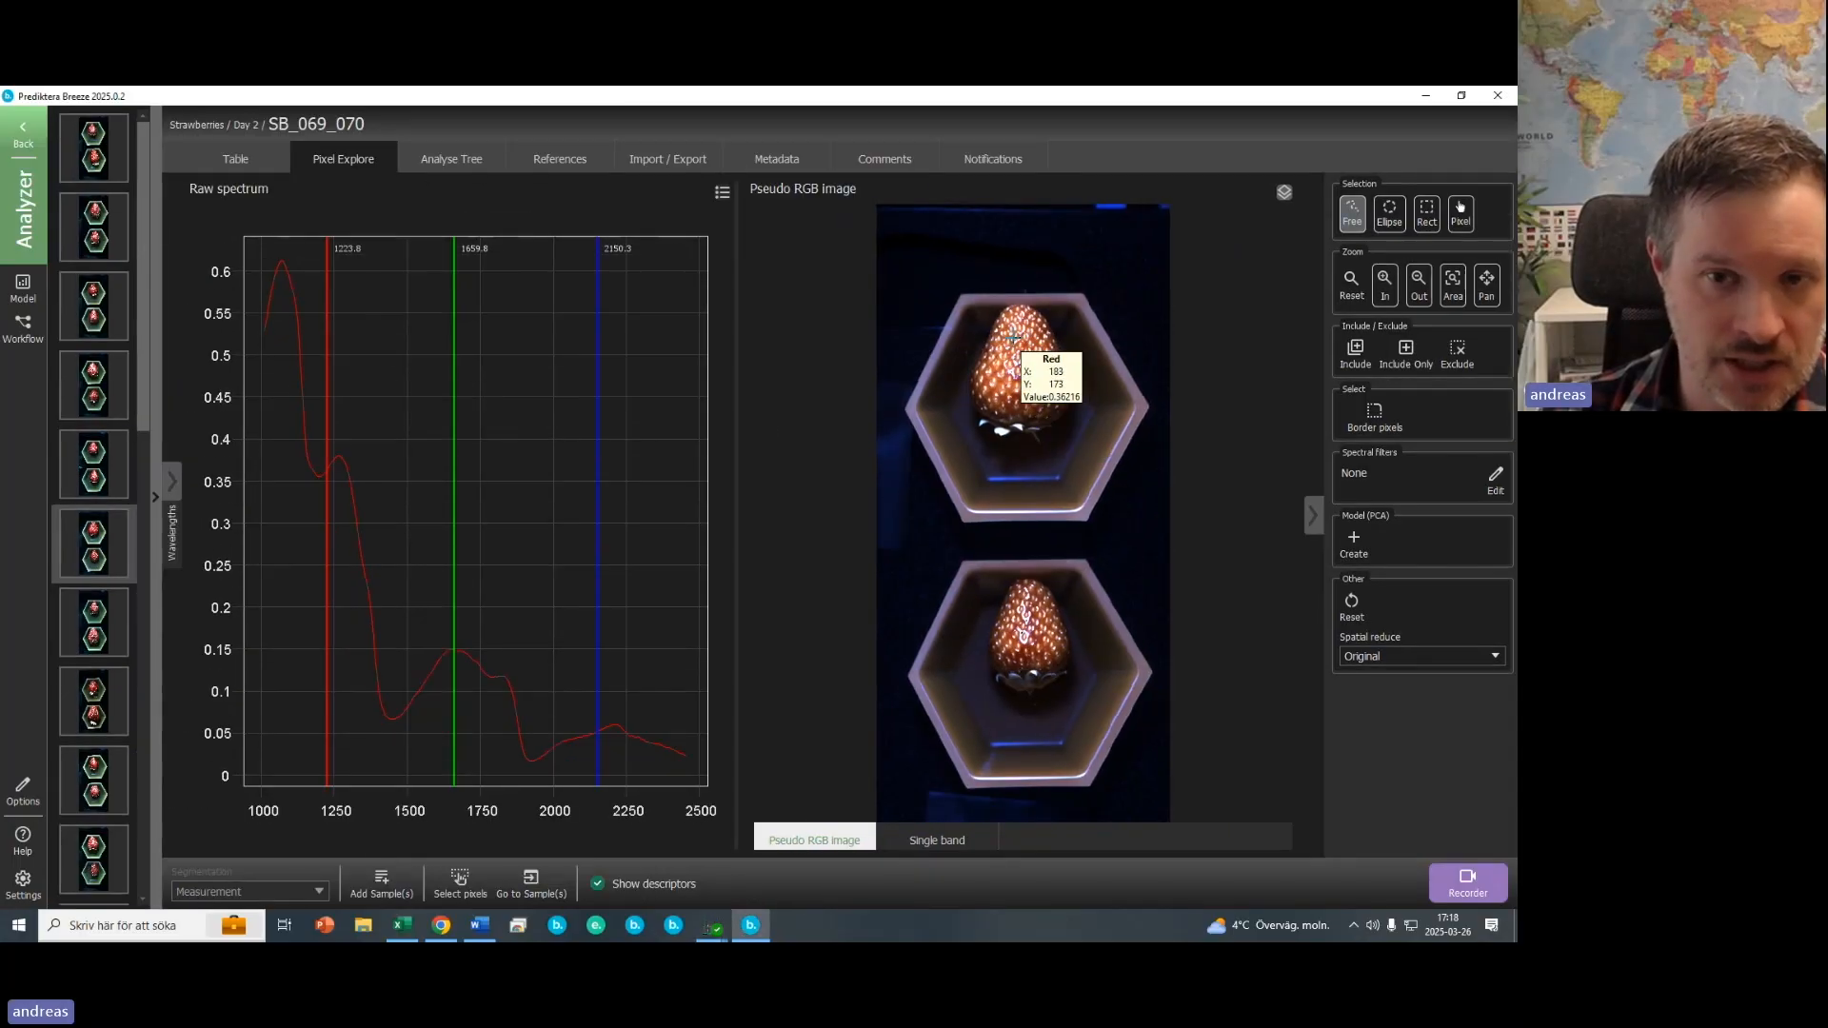
click(952, 351)
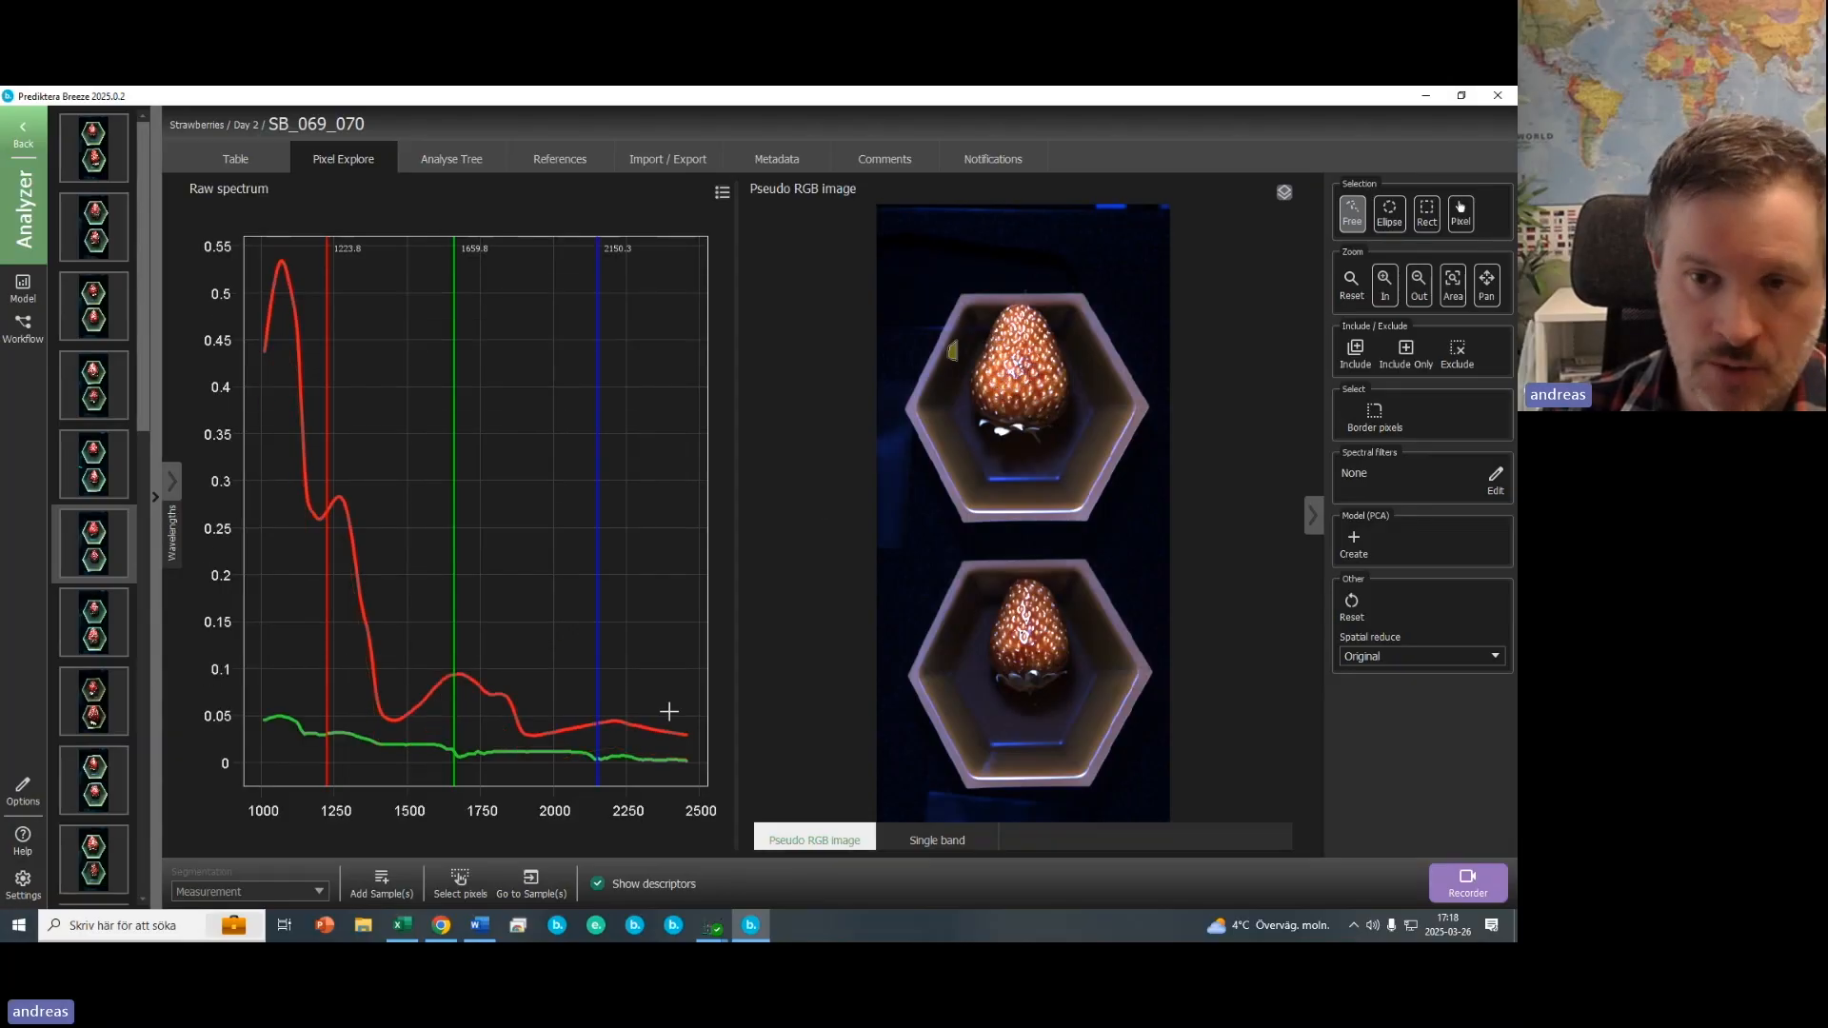
- Collapse the tools panel and move the blue band marker to about 2161 nm
click(1314, 516)
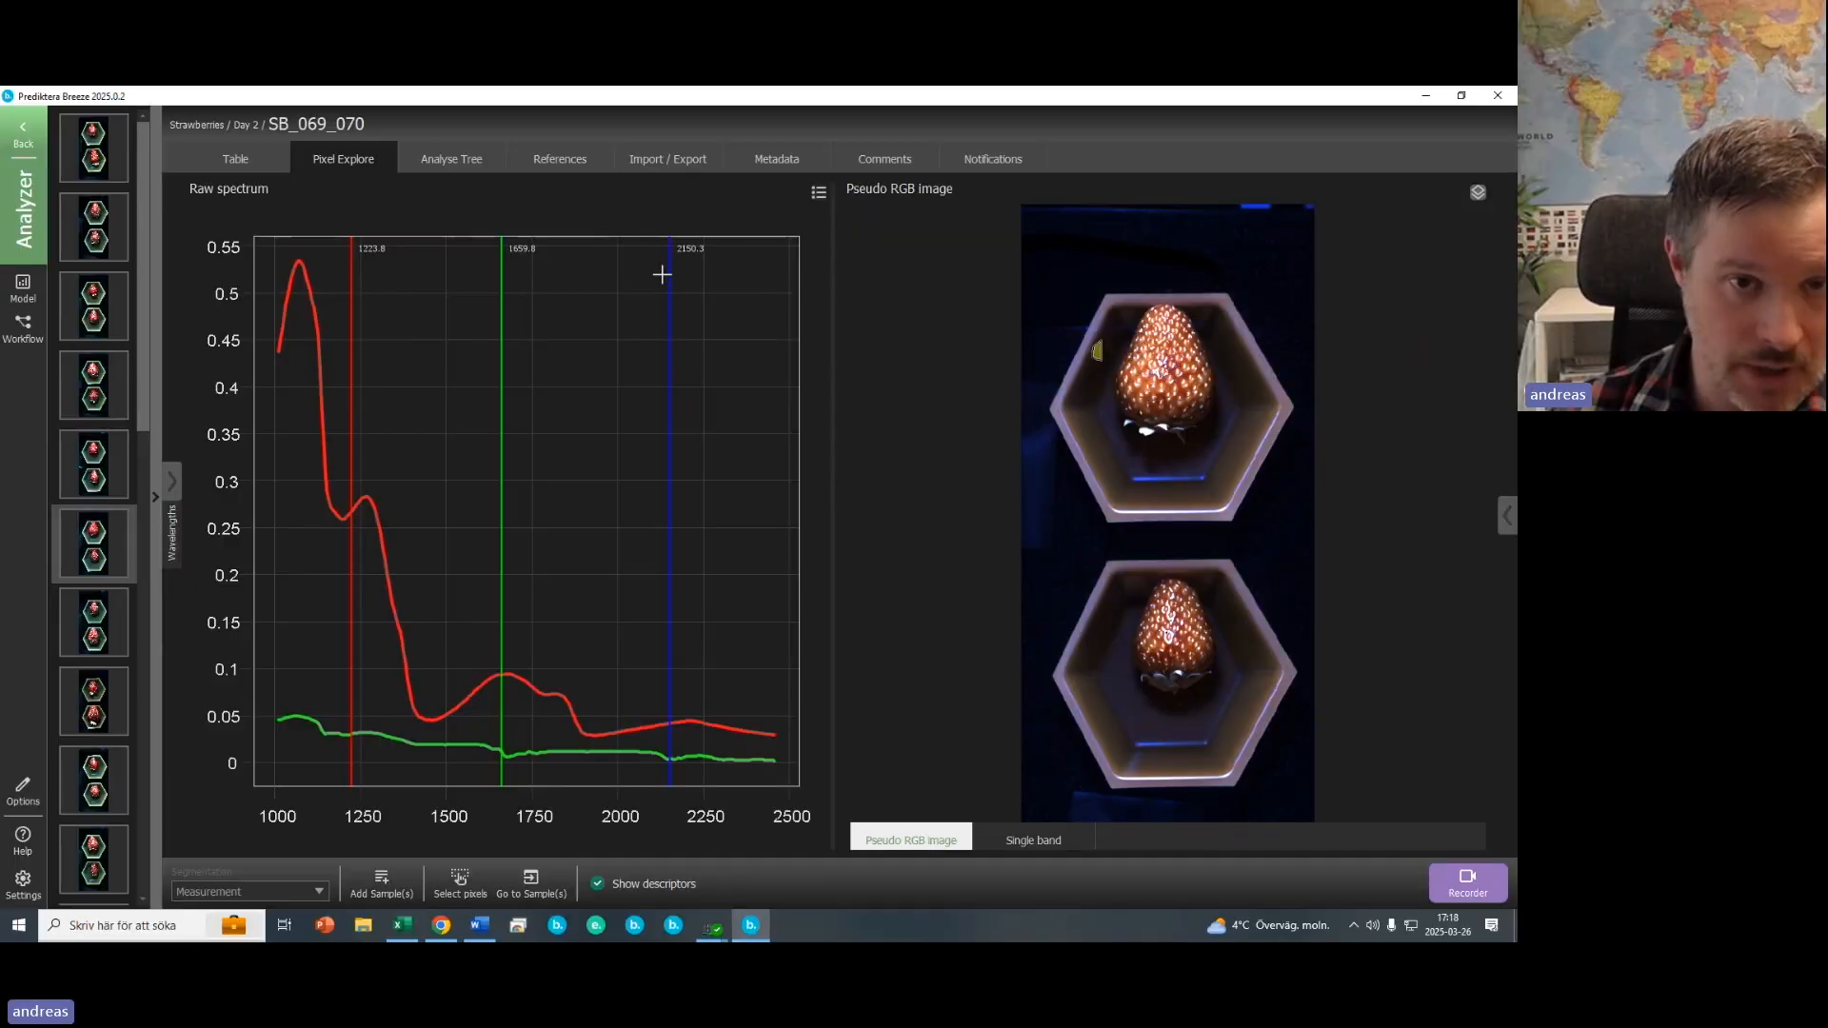
mouse_move(643, 281)
mouse_down()
mouse_move(381, 307)
mouse_move(399, 338)
mouse_move(672, 378)
mouse_up()
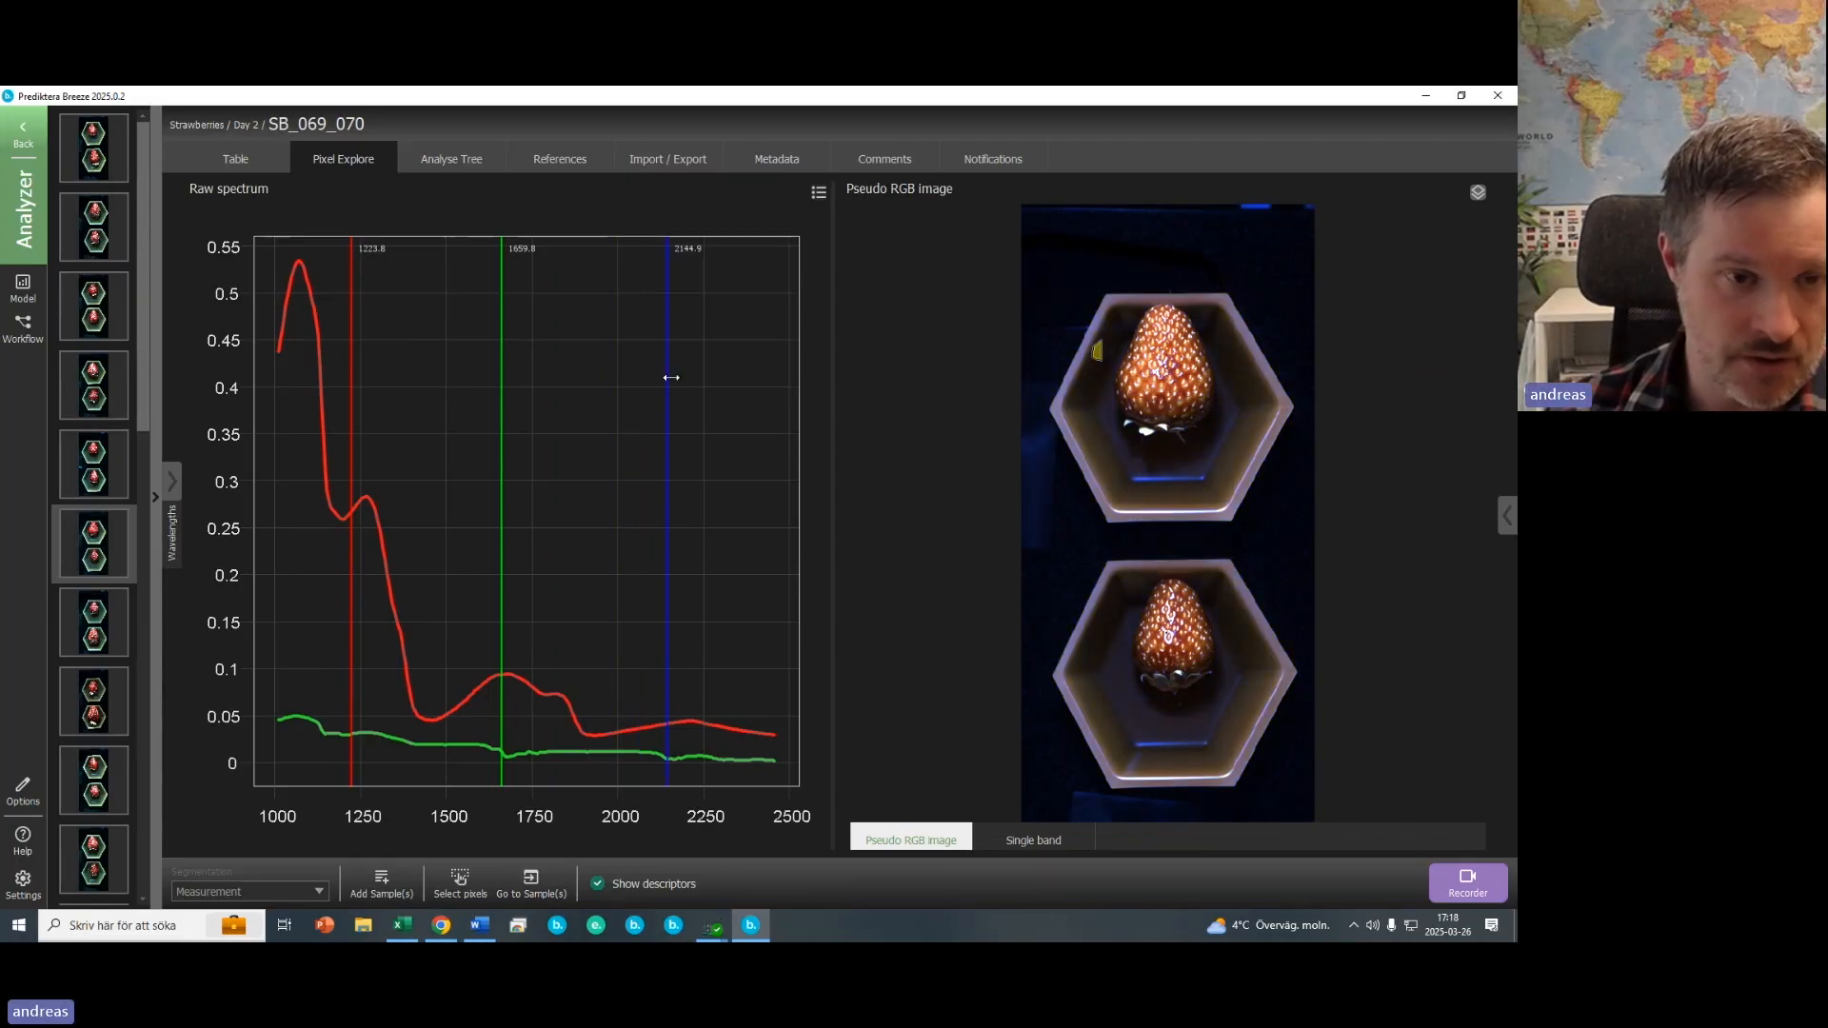
- Switch to the single band image and move its band marker to about 1139 nm
click(1019, 844)
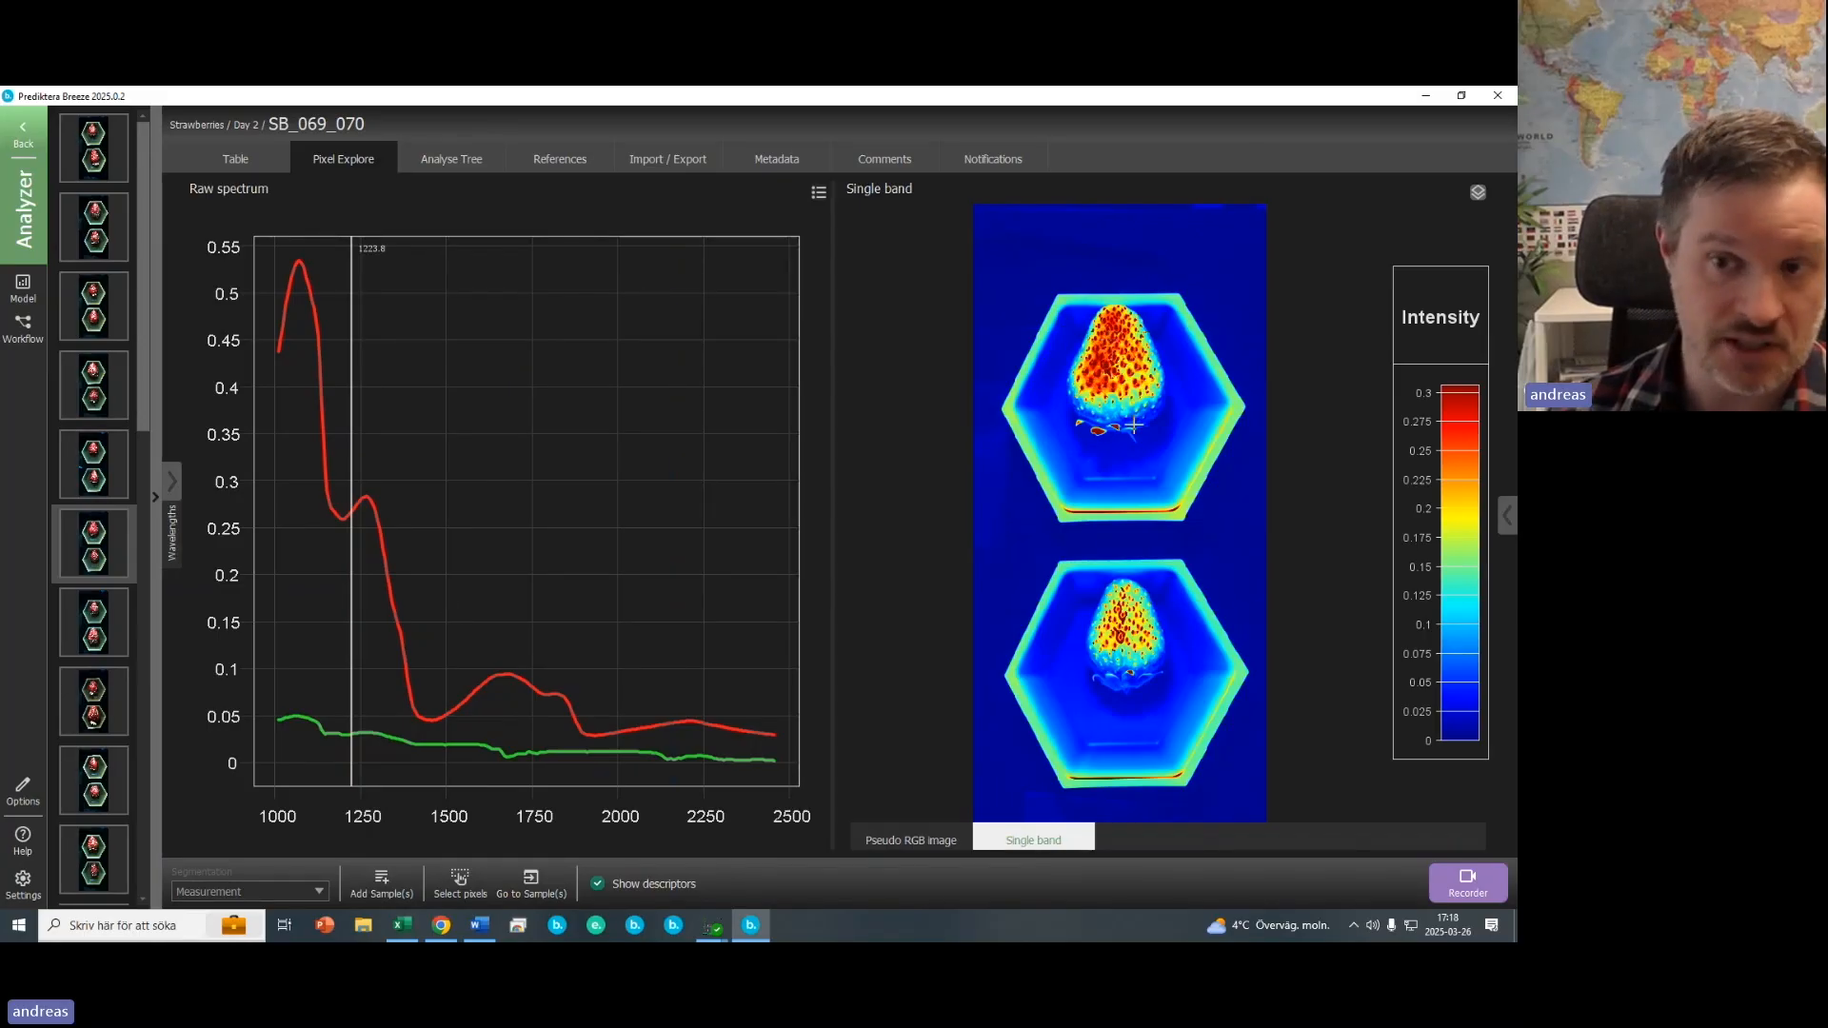
mouse_move(1134, 425)
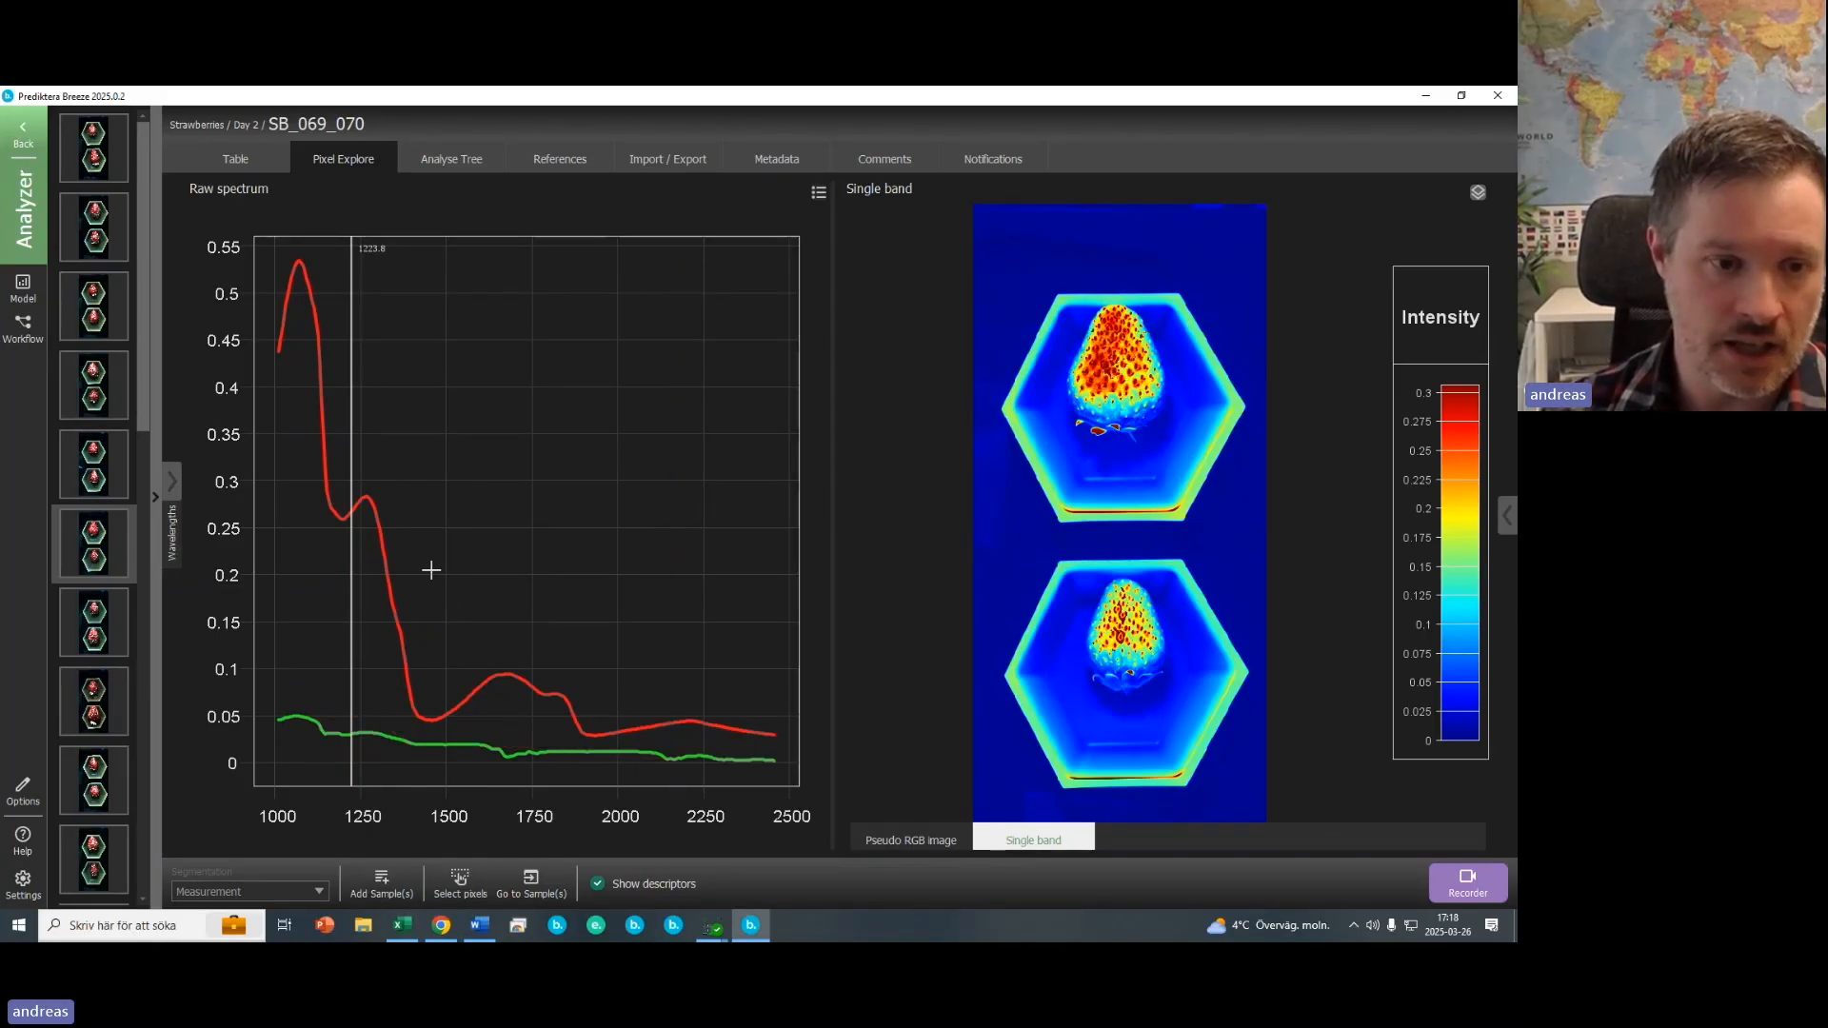
mouse_move(352, 651)
mouse_down()
mouse_move(309, 641)
mouse_move(682, 673)
mouse_move(321, 688)
mouse_up()
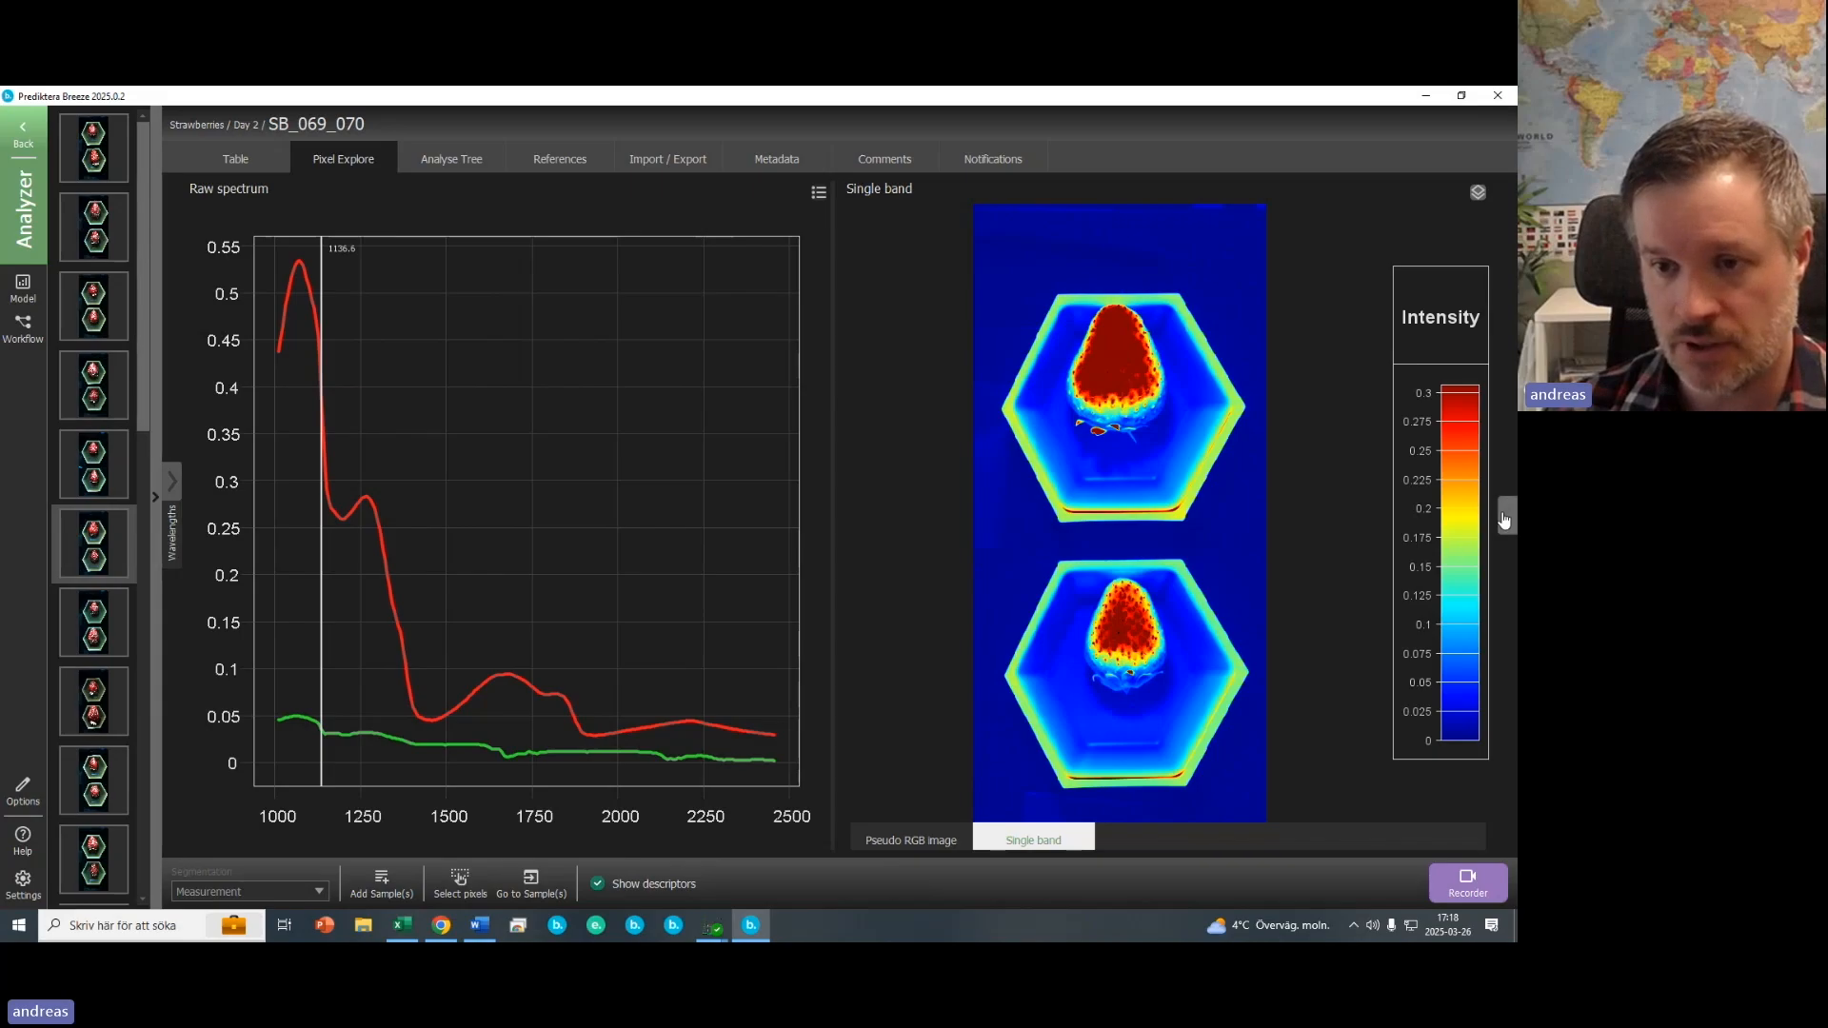
- Reopen the tools panel and create a PCA model for the measurement
click(1507, 515)
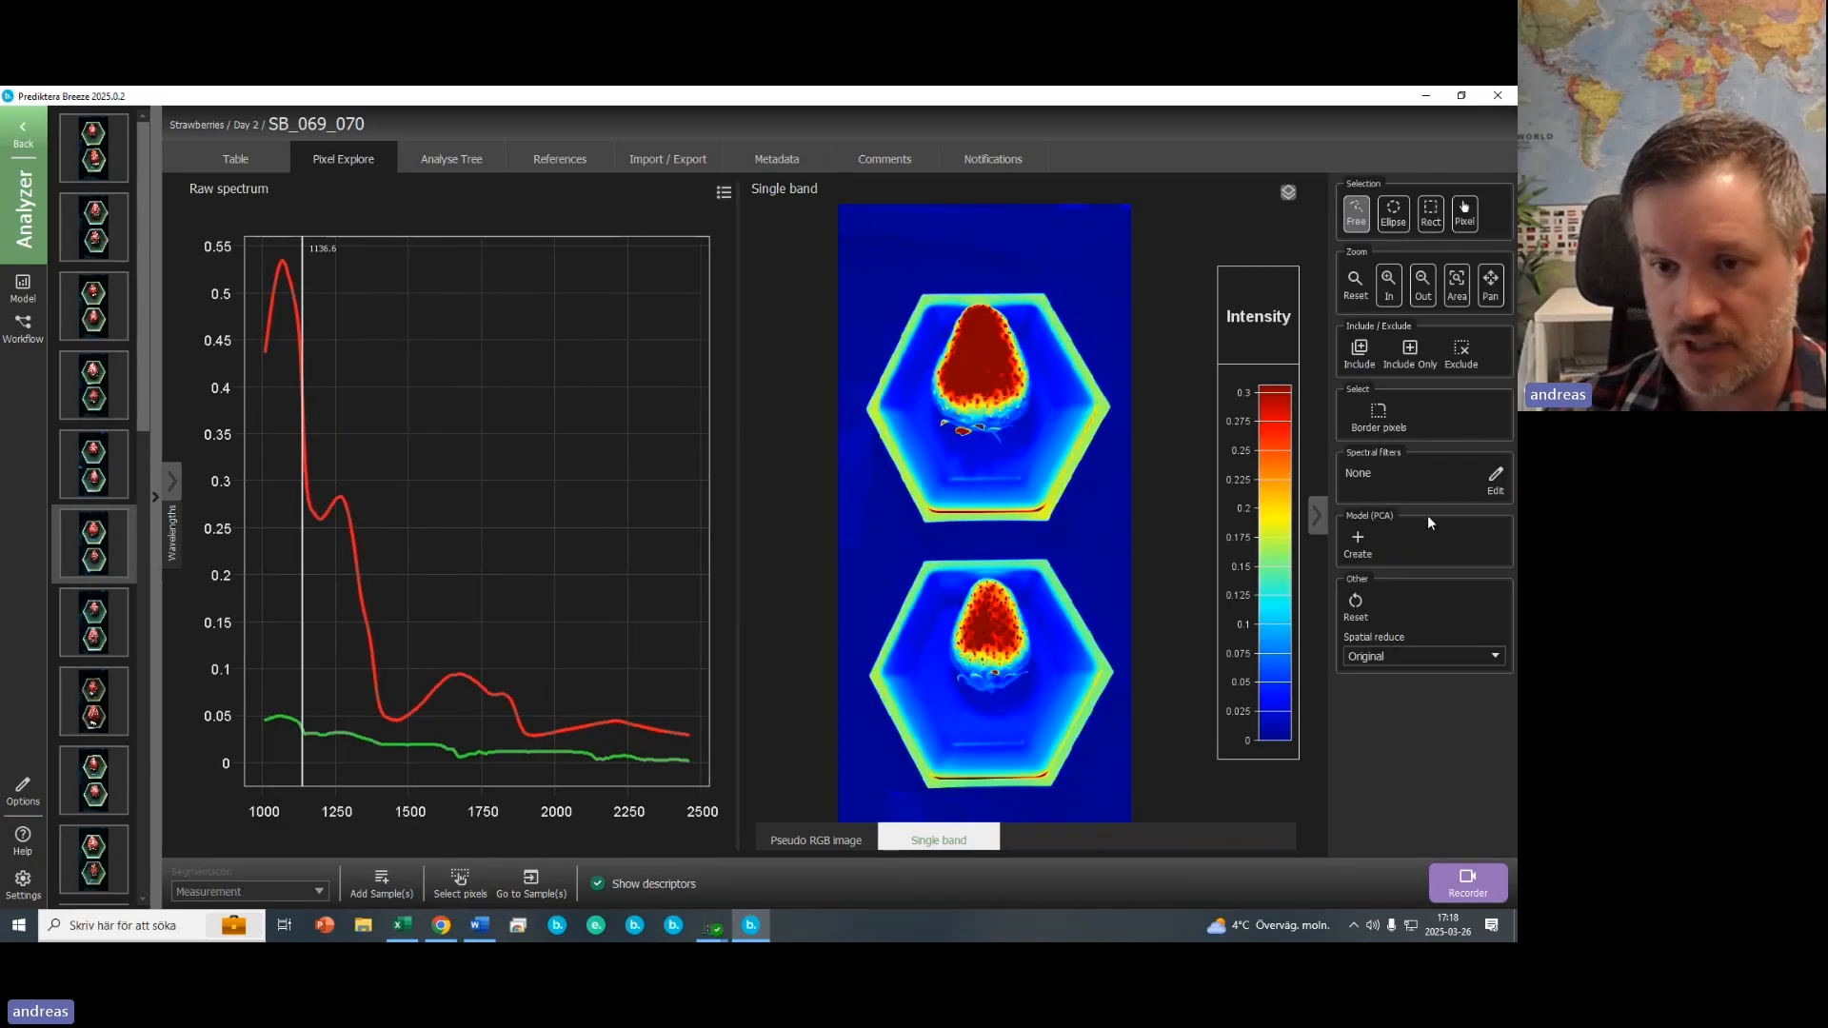
click(1358, 541)
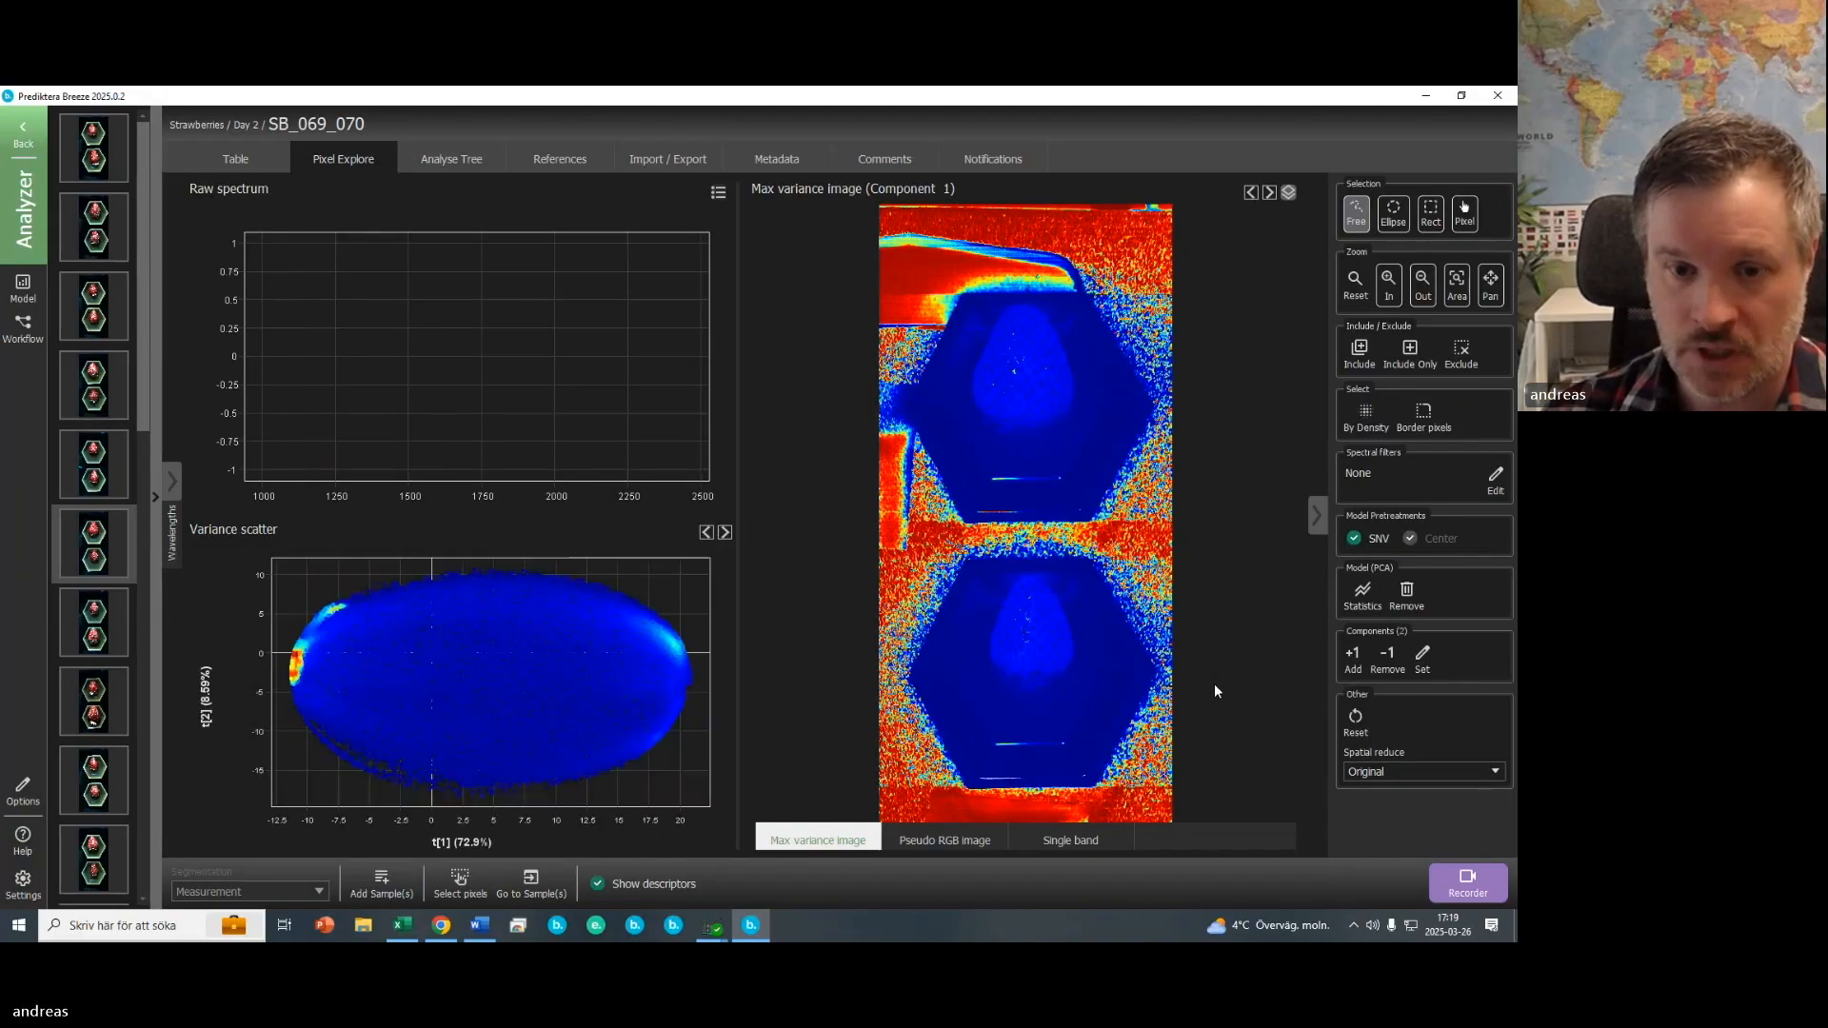
- On the pseudo-RGB image, select a rectangle on the upper strawberry to highlight its scores, then clear it
click(970, 844)
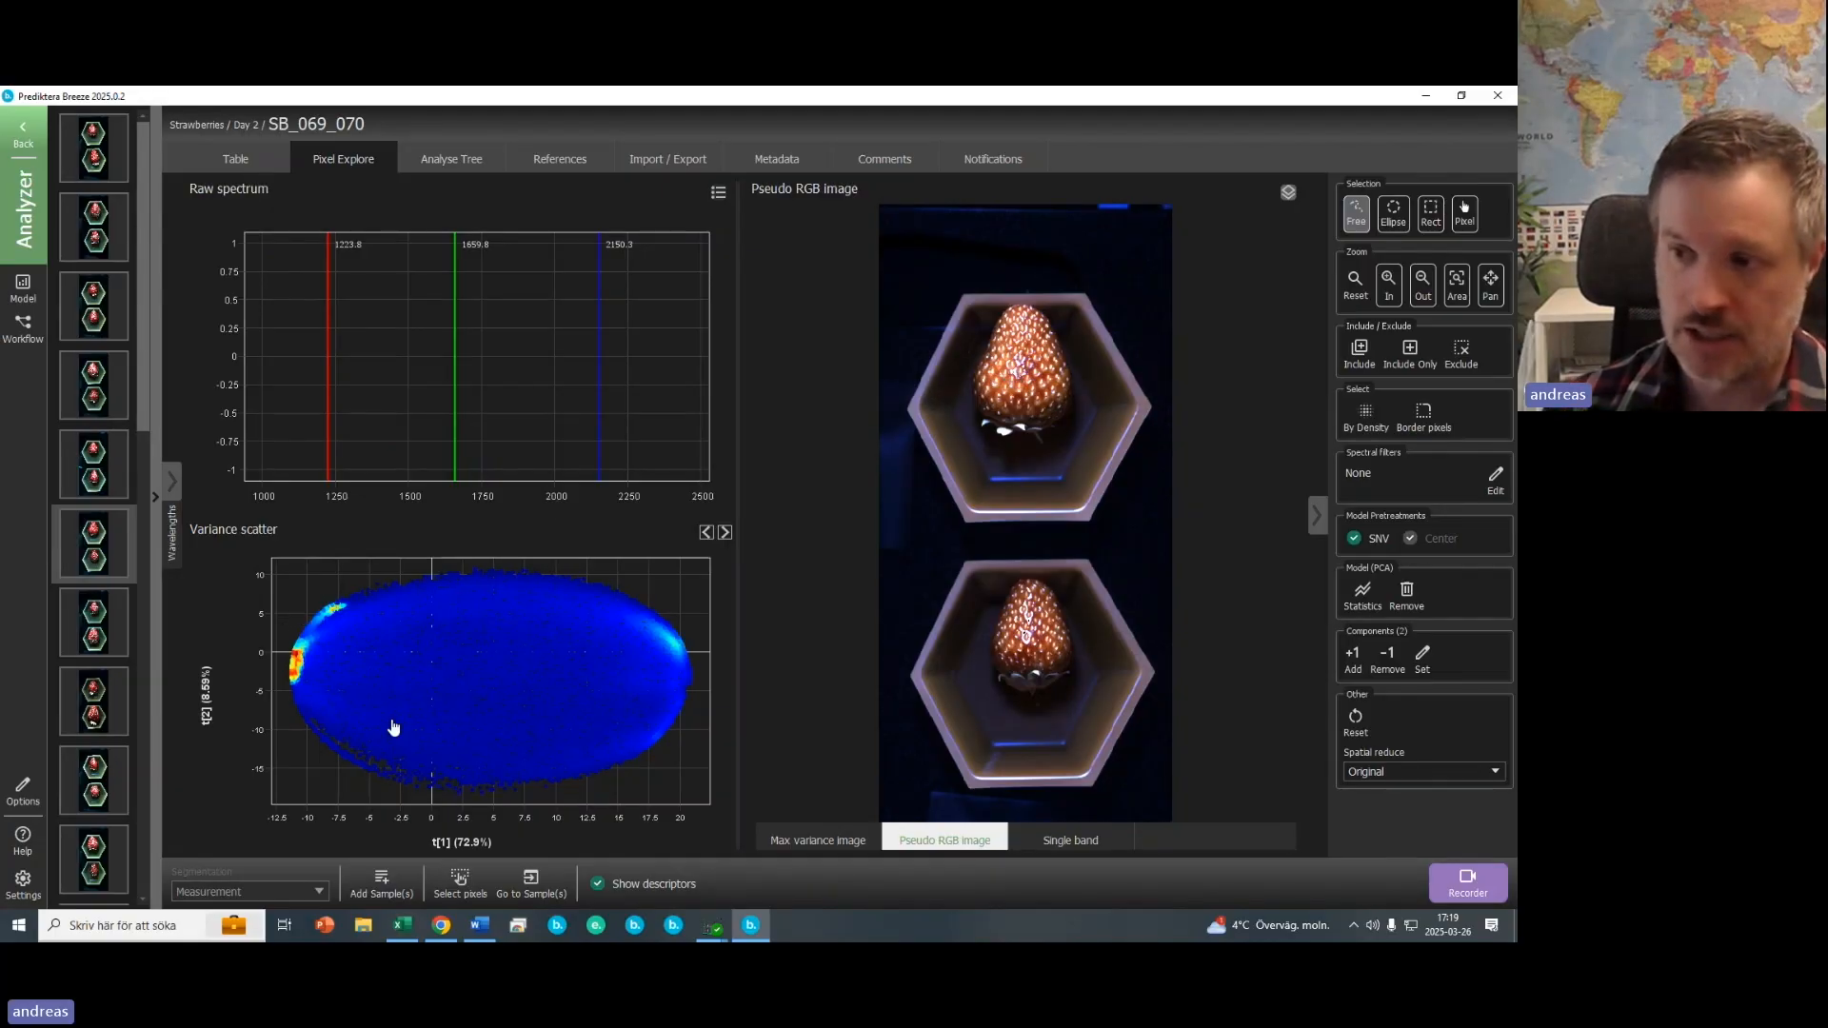
mouse_move(393, 727)
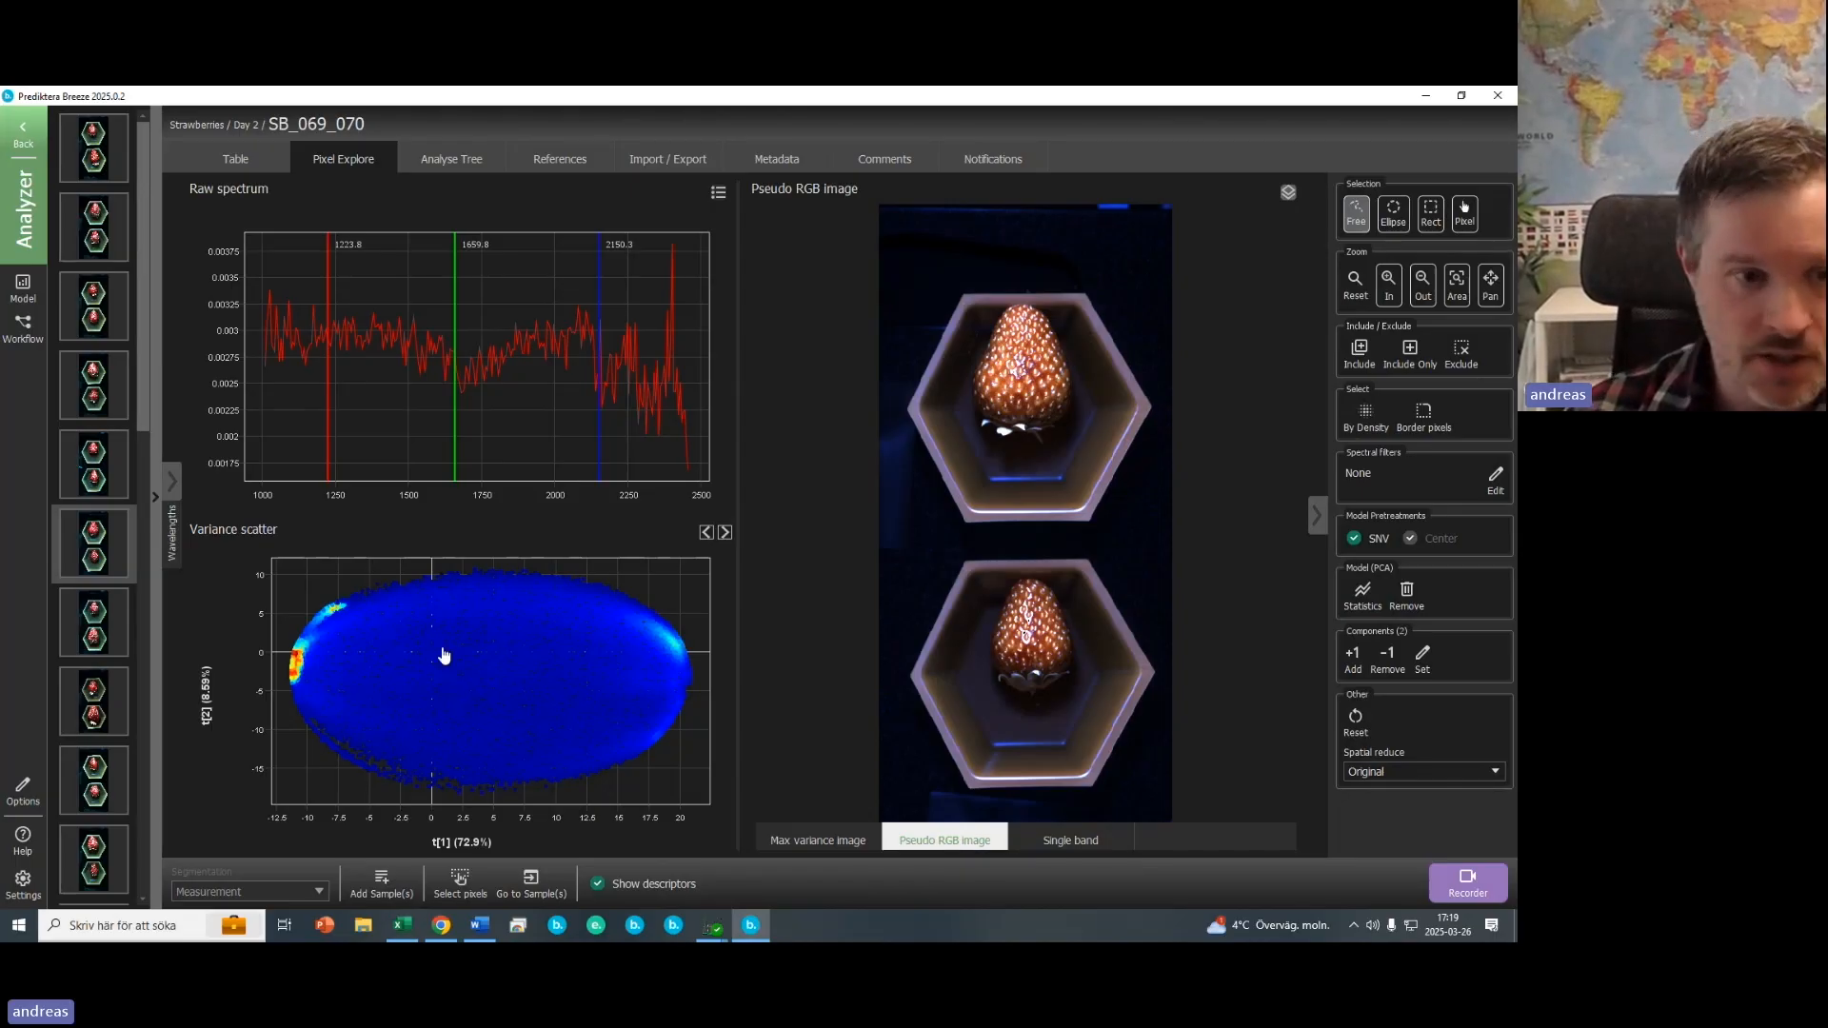
click(1433, 215)
drag(1041, 388, 1002, 348)
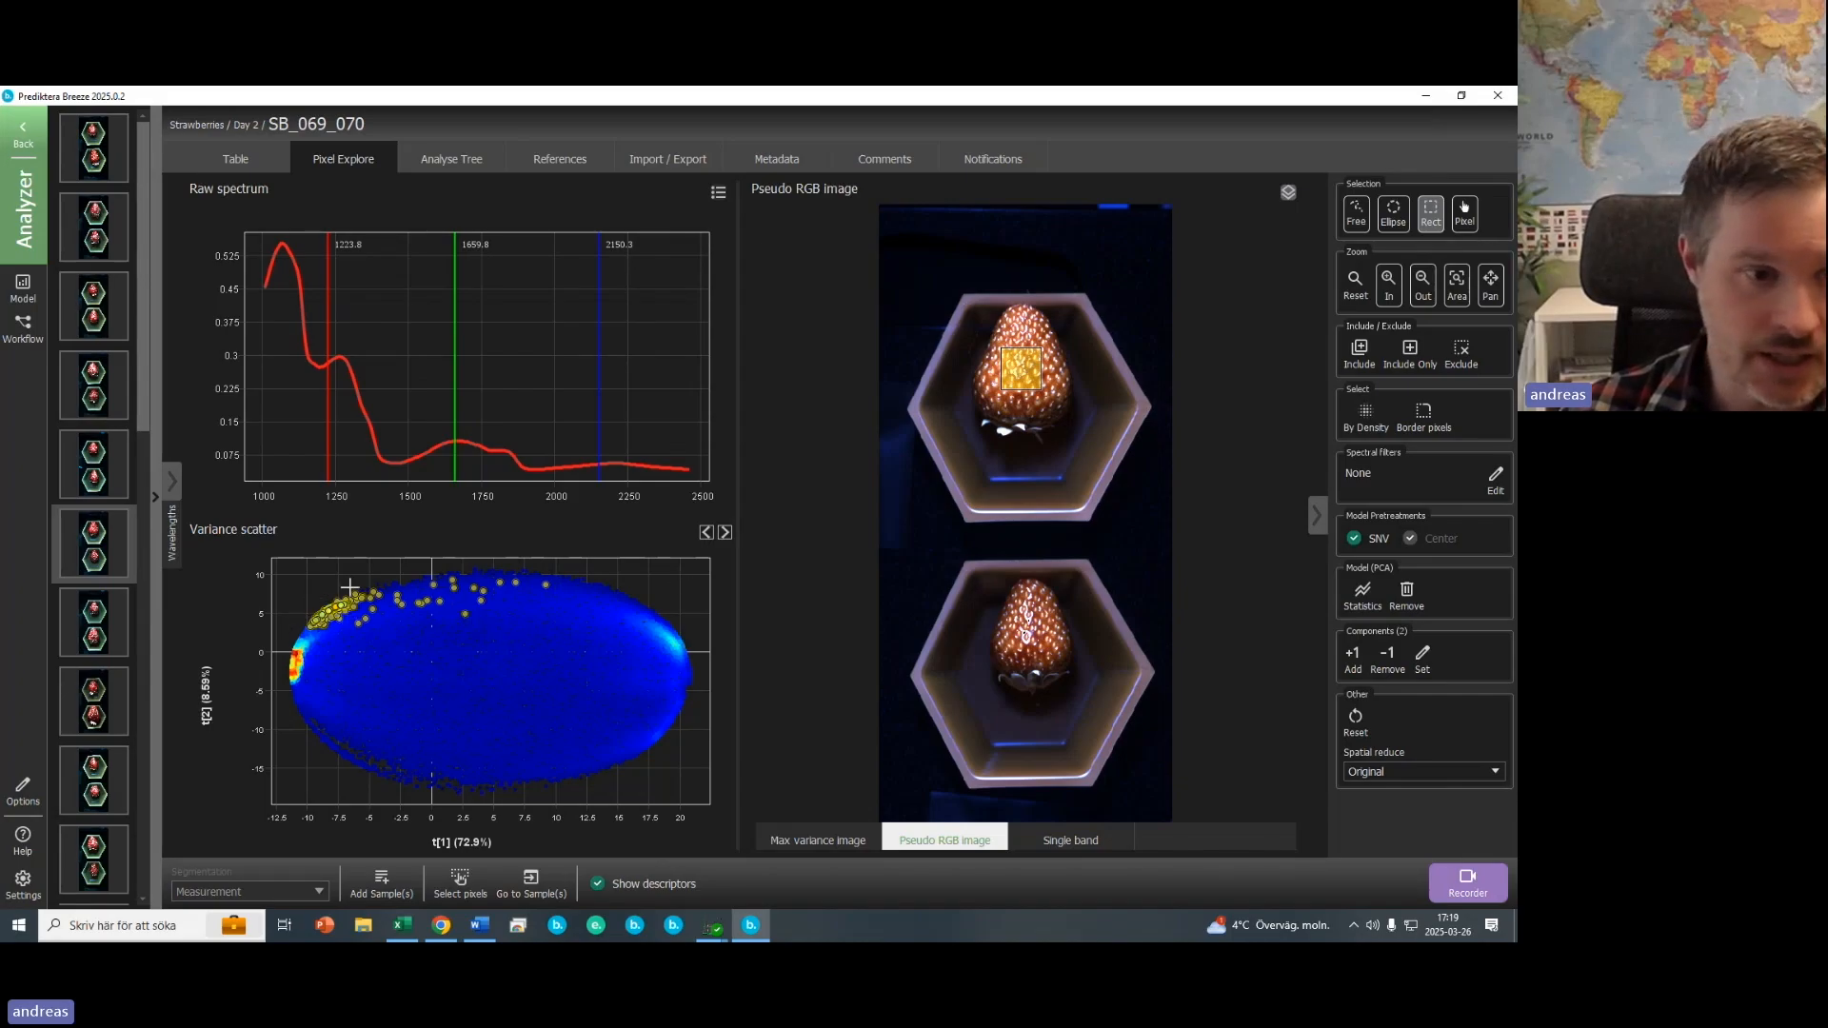
click(1259, 261)
- Zoom into the variance scatter, lasso the strawberry cluster with Free selection and include only it
click(1357, 213)
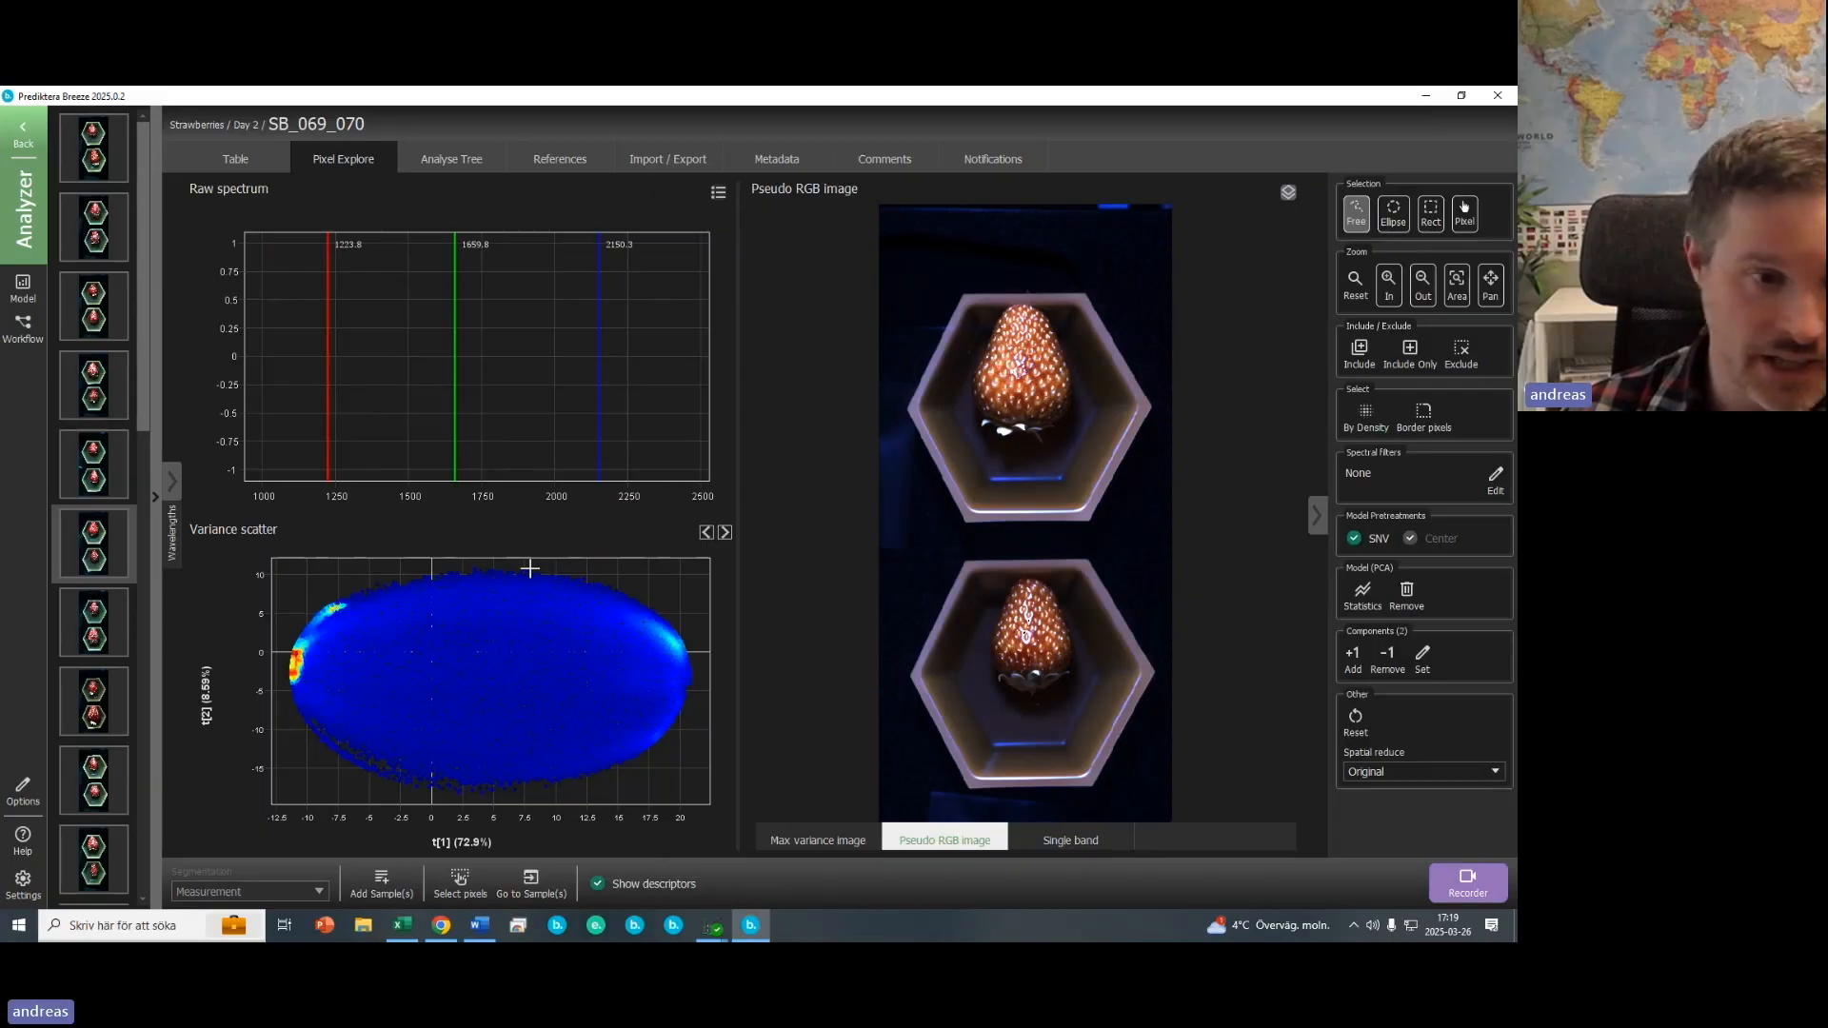
scroll(321, 598, up, 1)
scroll(321, 598, up, 2)
mouse_move(344, 595)
mouse_down()
mouse_move(300, 621)
mouse_move(278, 684)
mouse_move(378, 637)
mouse_move(381, 585)
mouse_up()
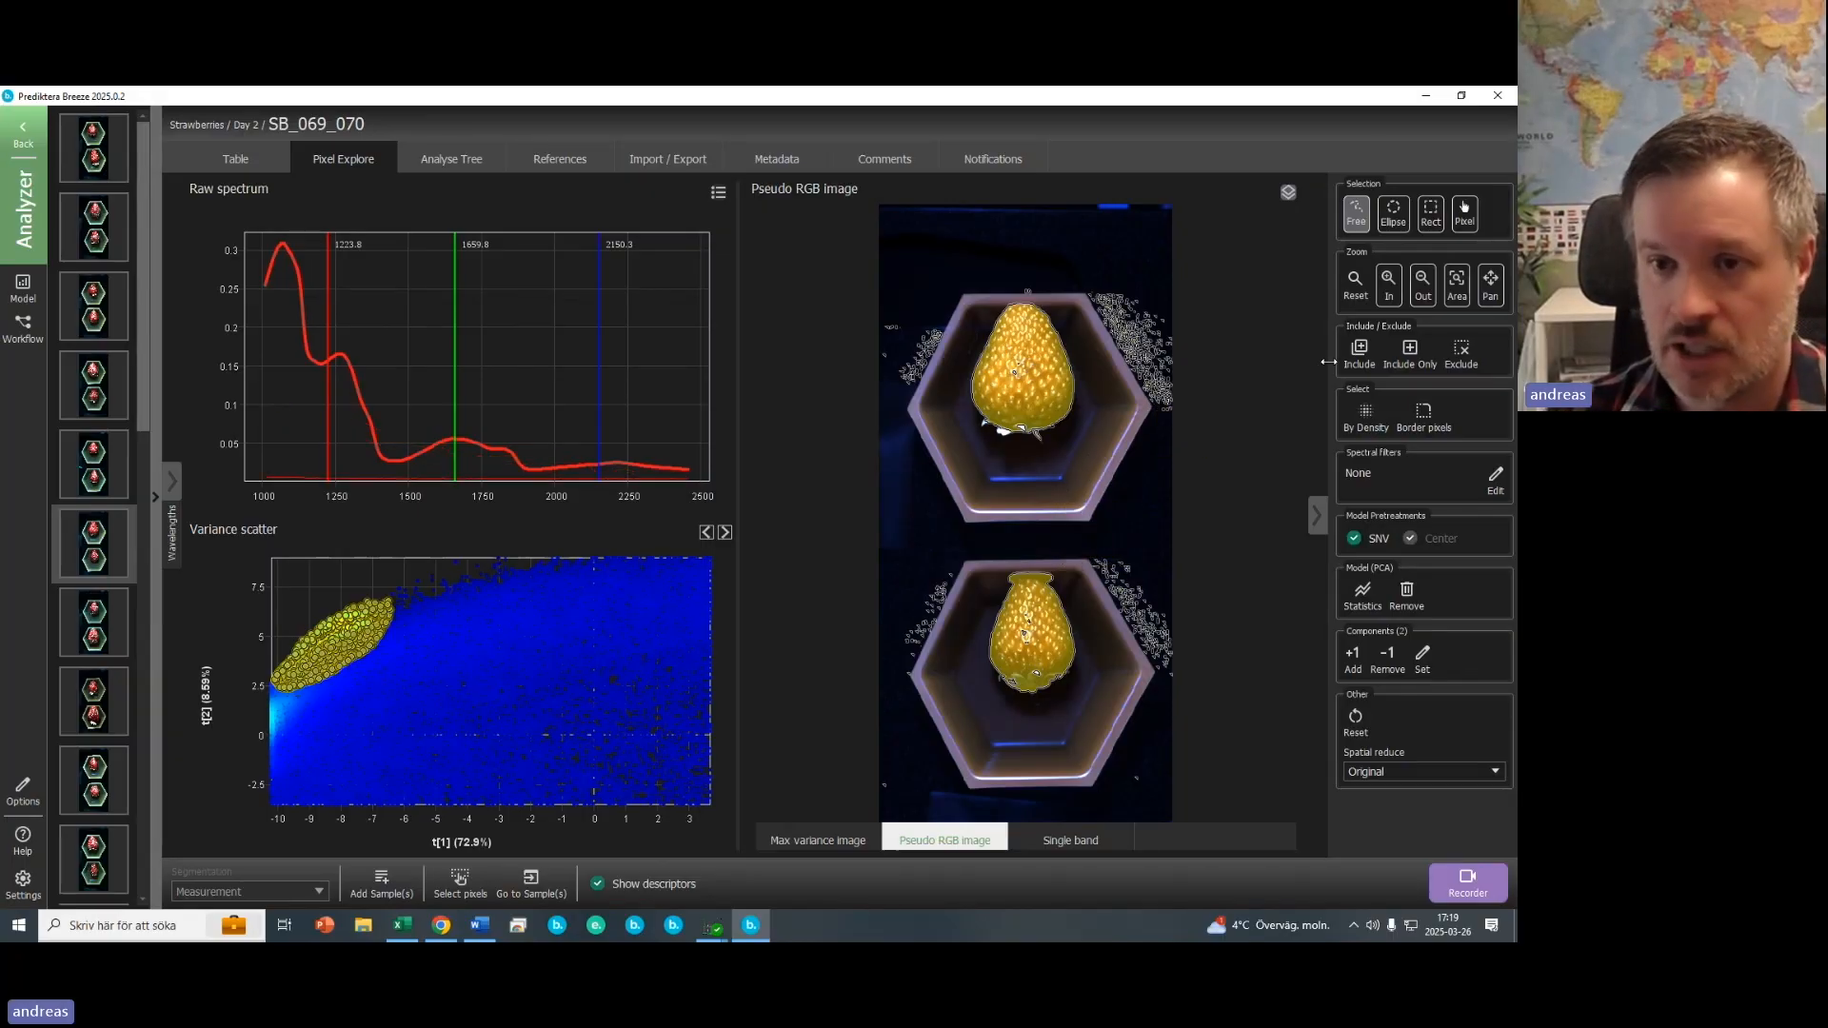
click(1404, 356)
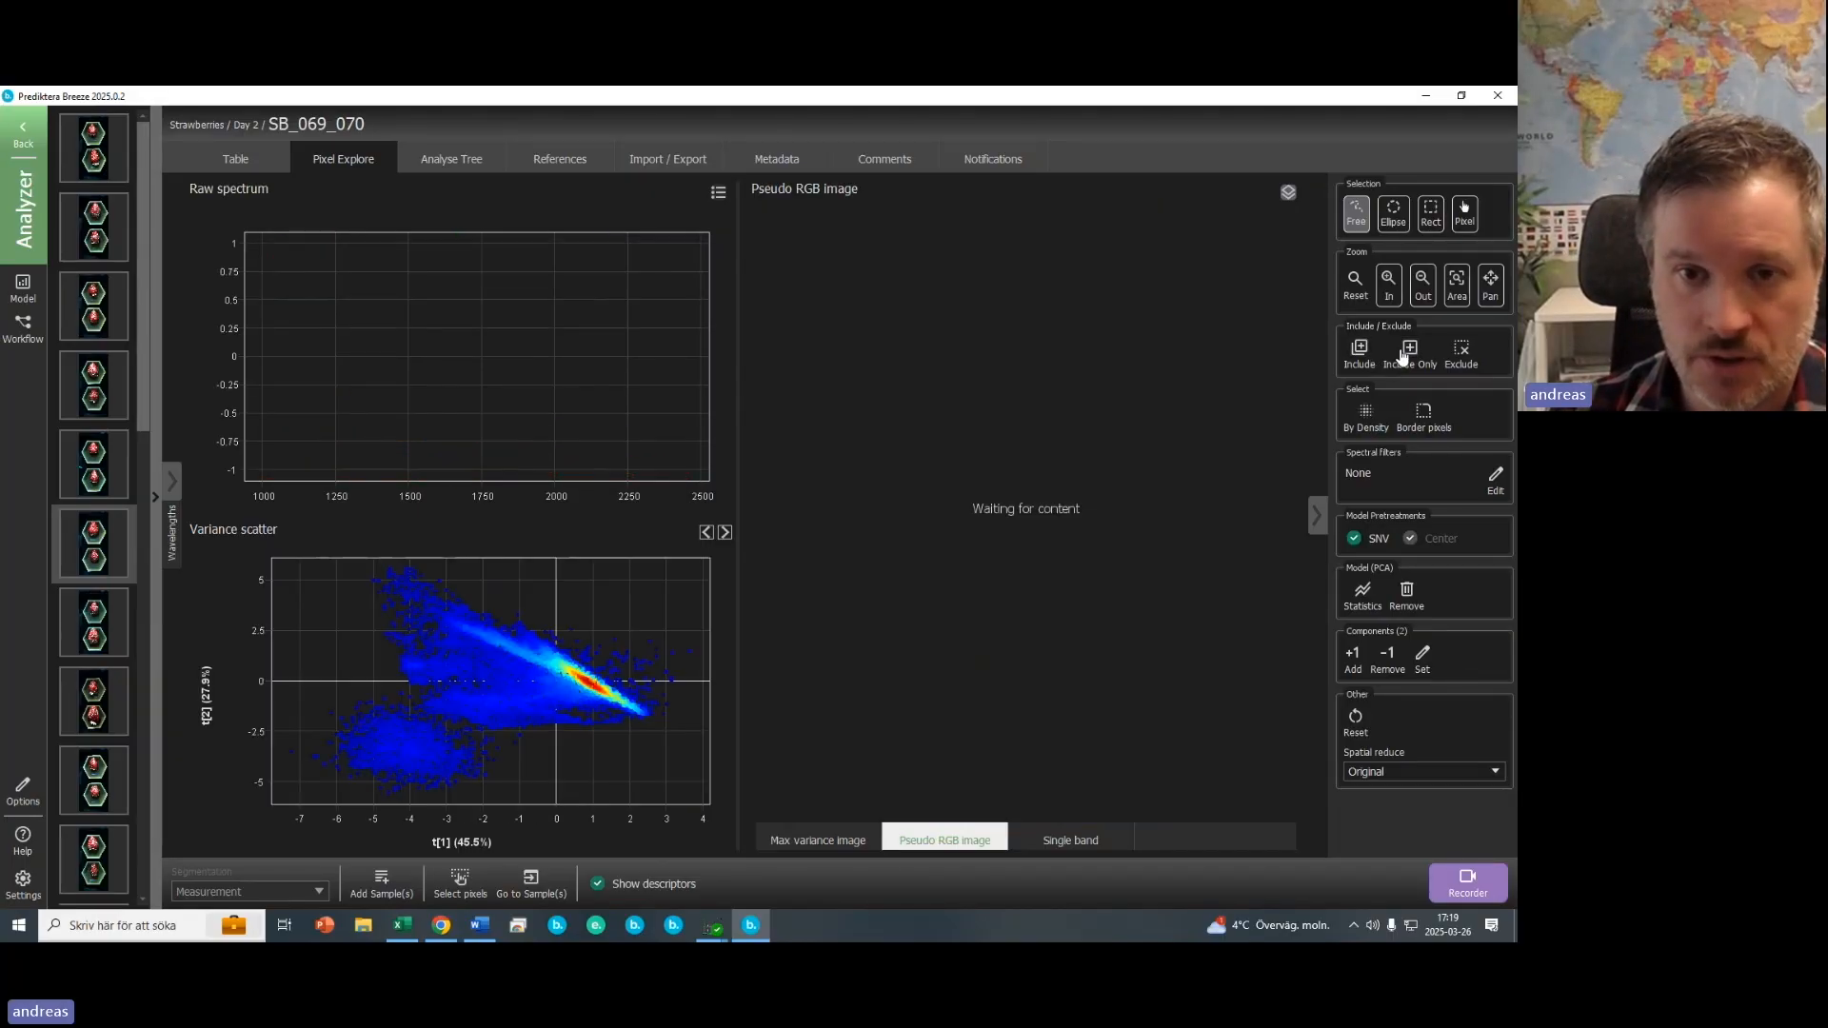
- Switch to the max variance image, lasso the lower-left background cluster in the scatter and exclude it
click(838, 841)
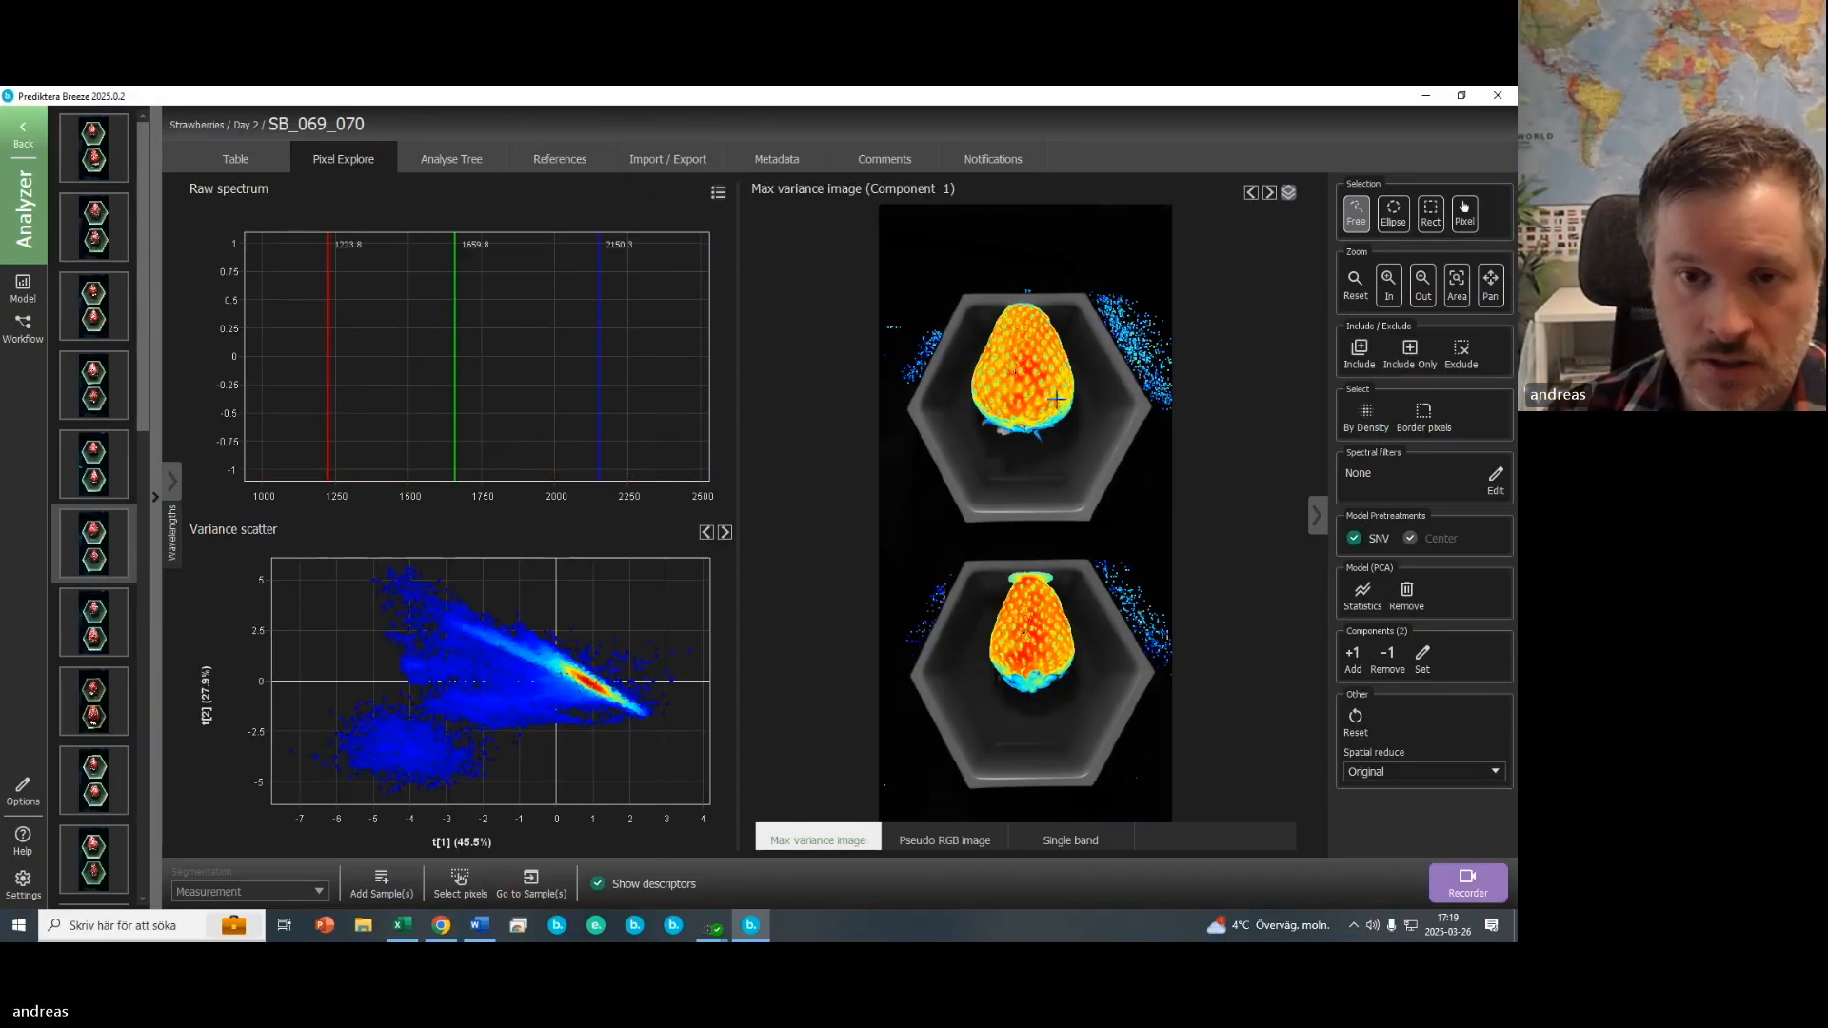
mouse_move(492, 771)
mouse_down()
mouse_move(457, 722)
mouse_move(314, 673)
mouse_move(360, 835)
mouse_move(476, 790)
mouse_up()
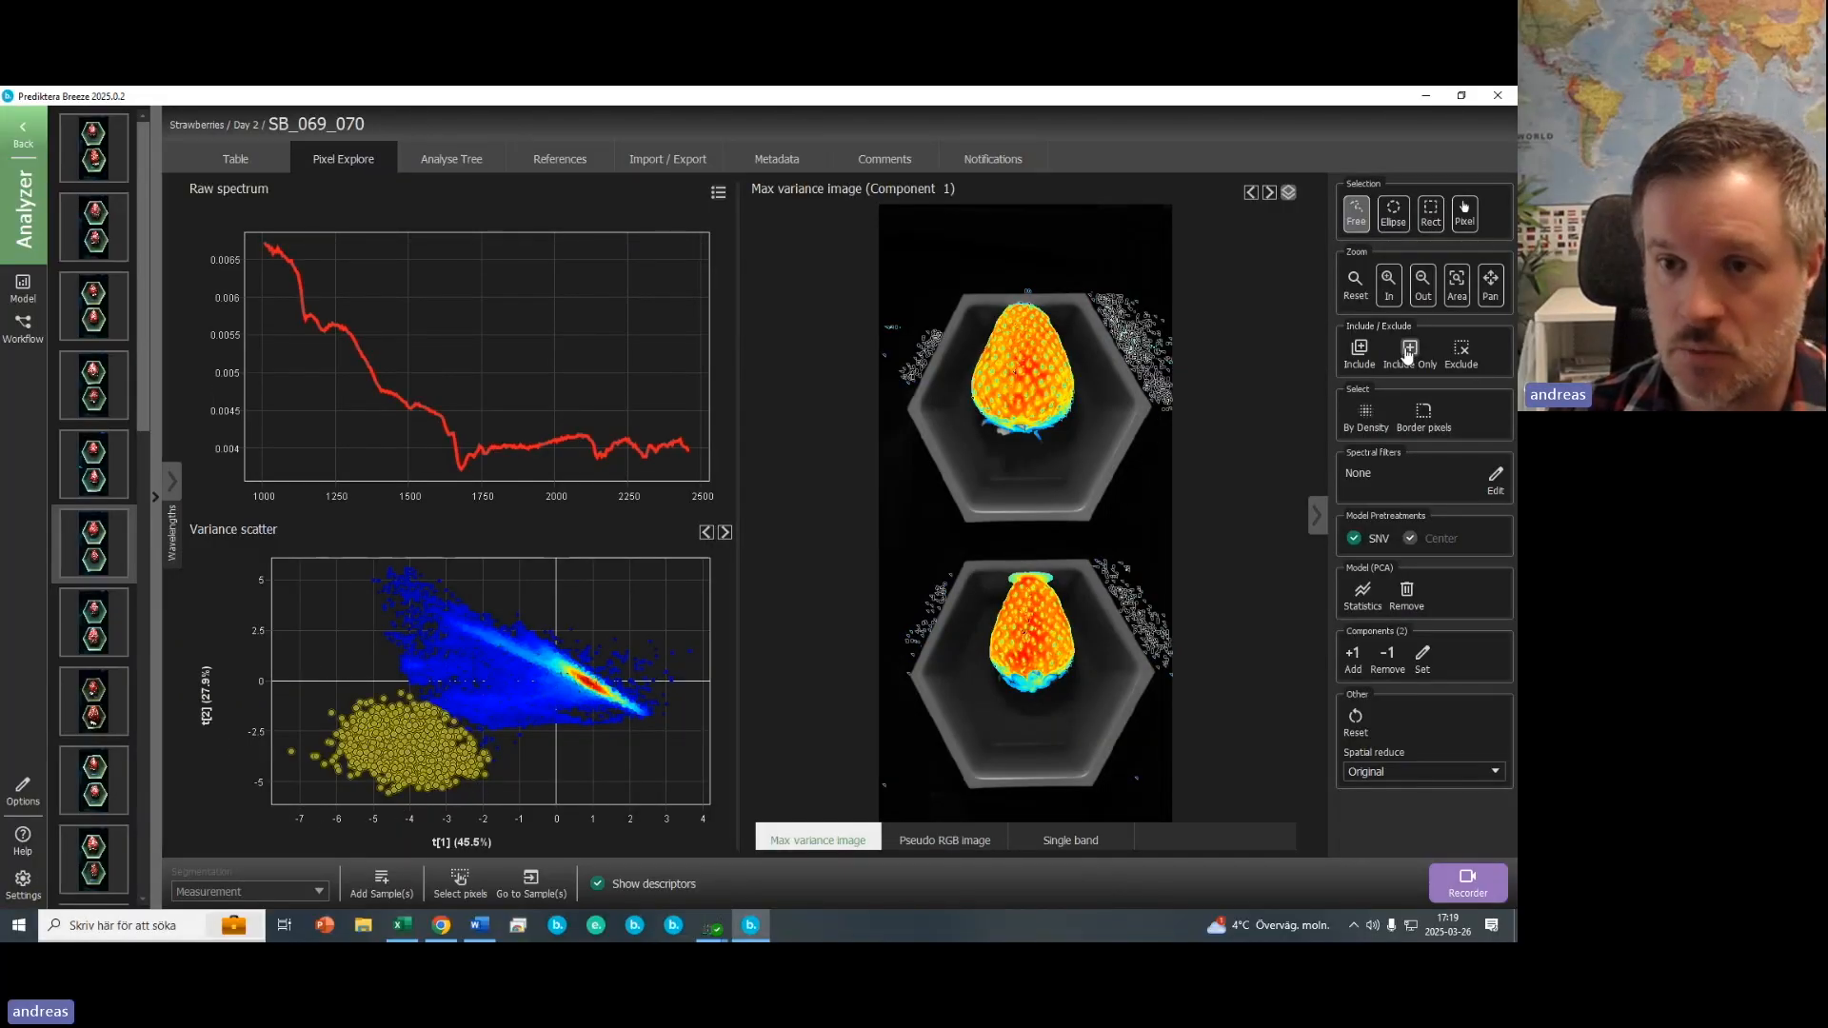
click(1461, 352)
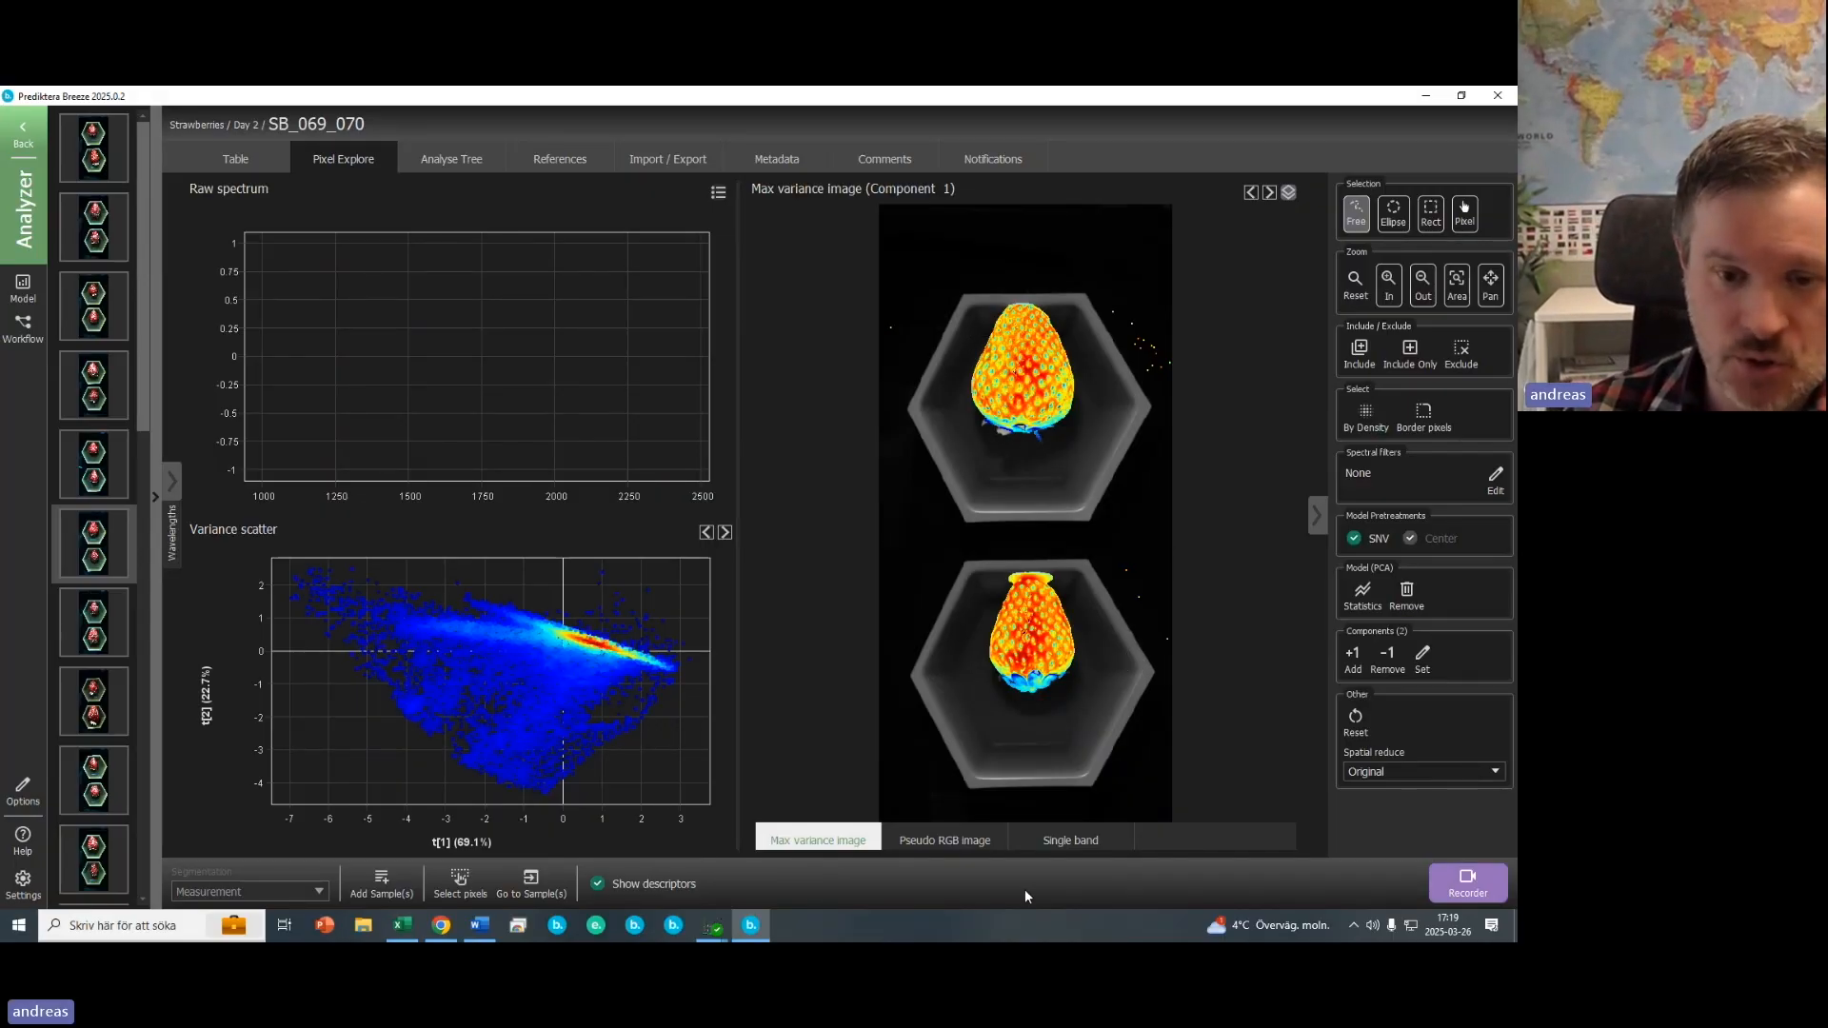
- Switch back to the pseudo-RGB image to view the segmented strawberries
click(969, 851)
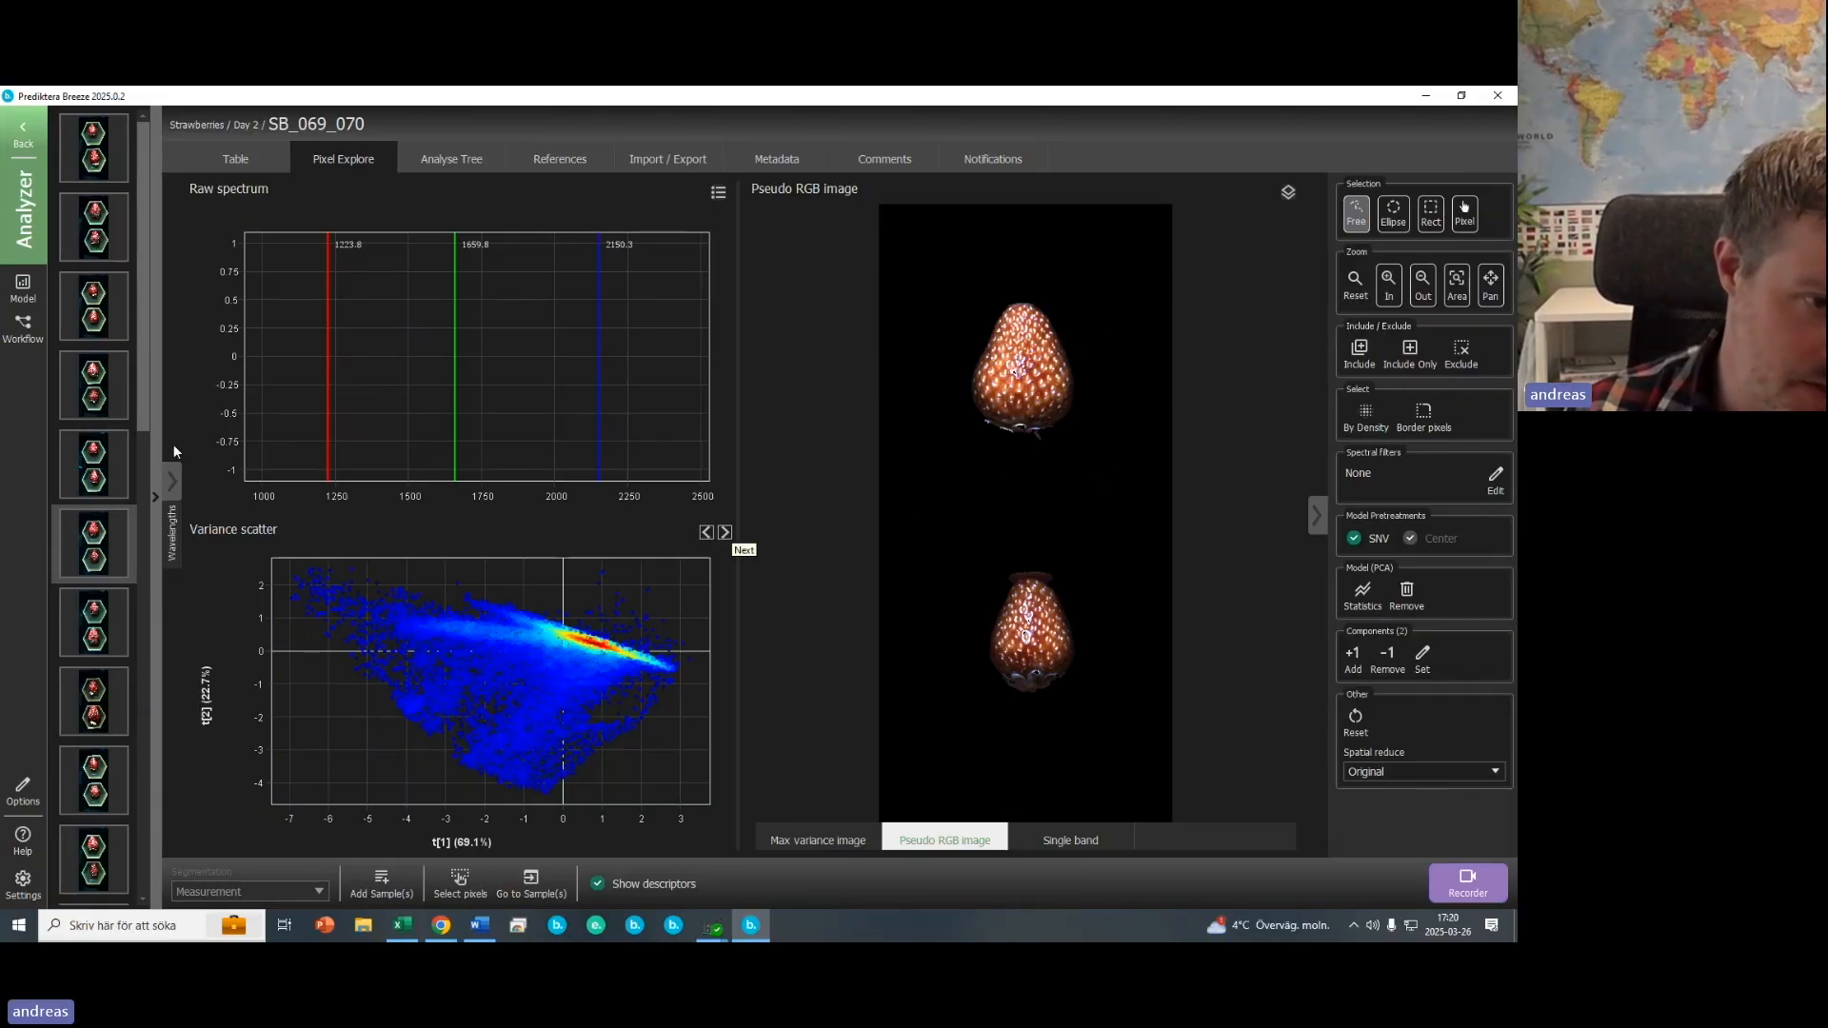
drag(145, 419, 130, 293)
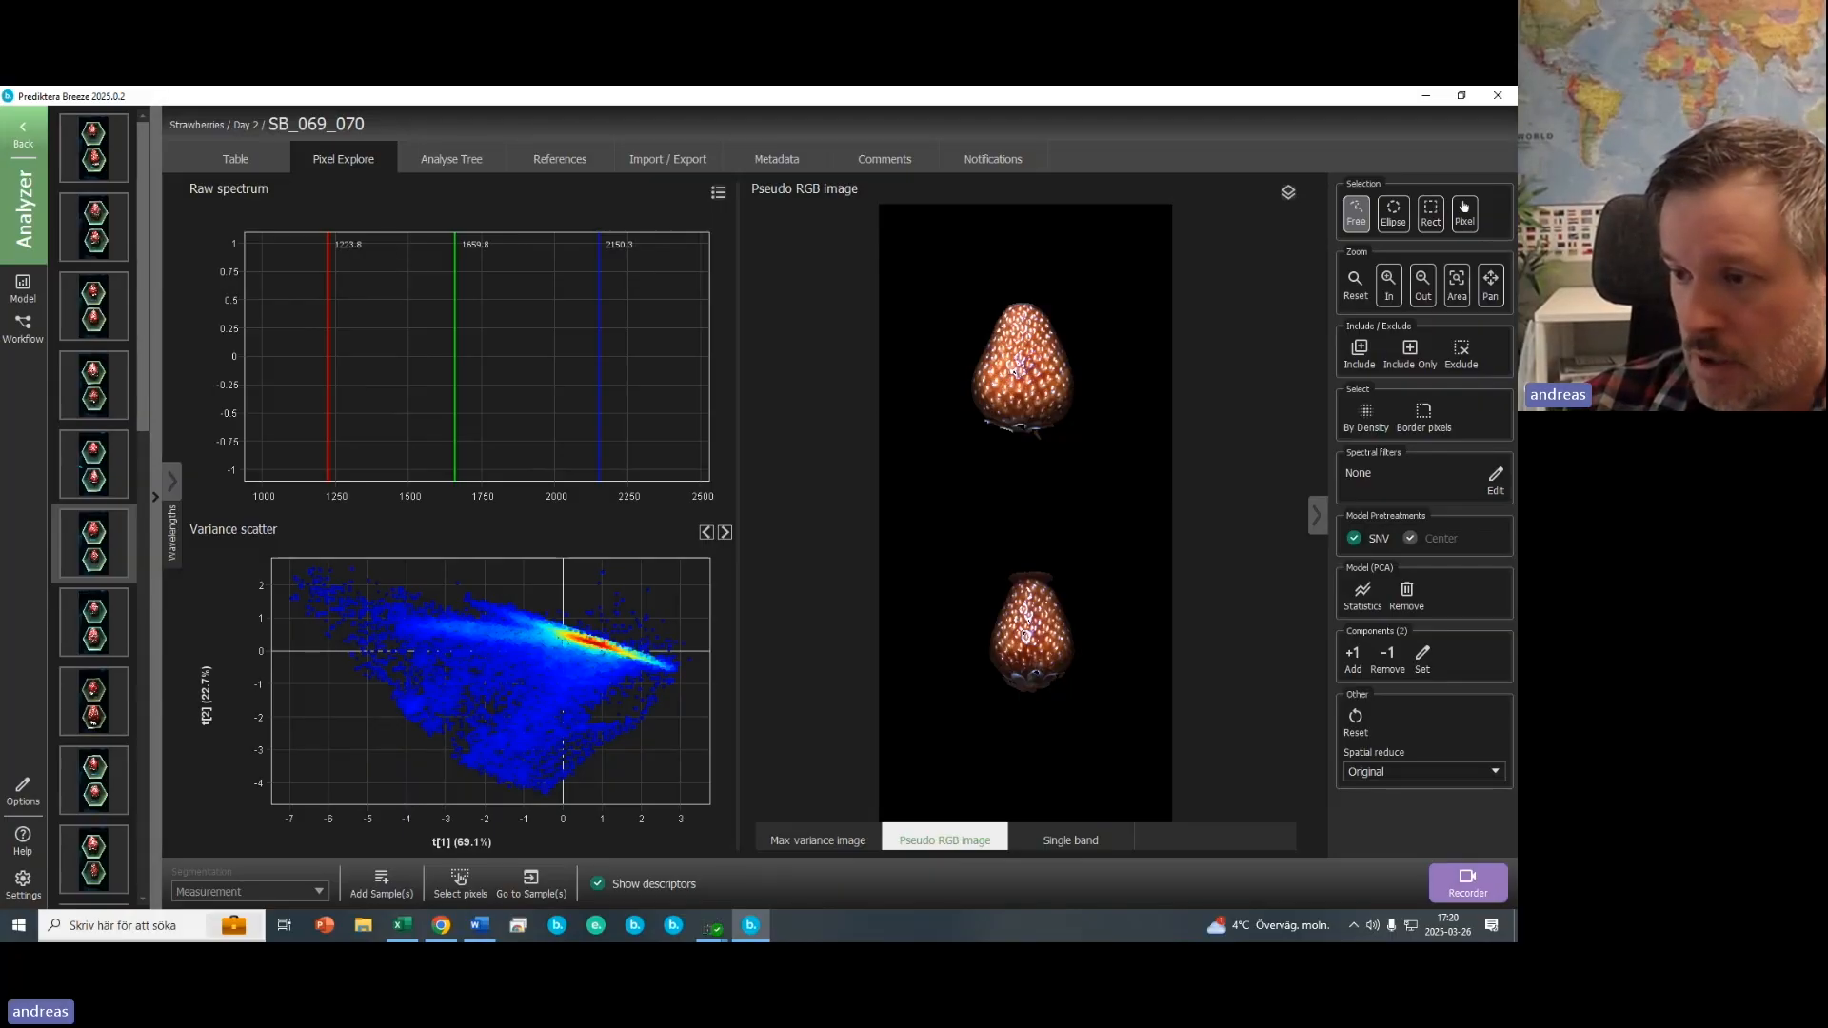
- Open the model manager and add a new Sample Model named "Sample - Strawberries"
click(23, 290)
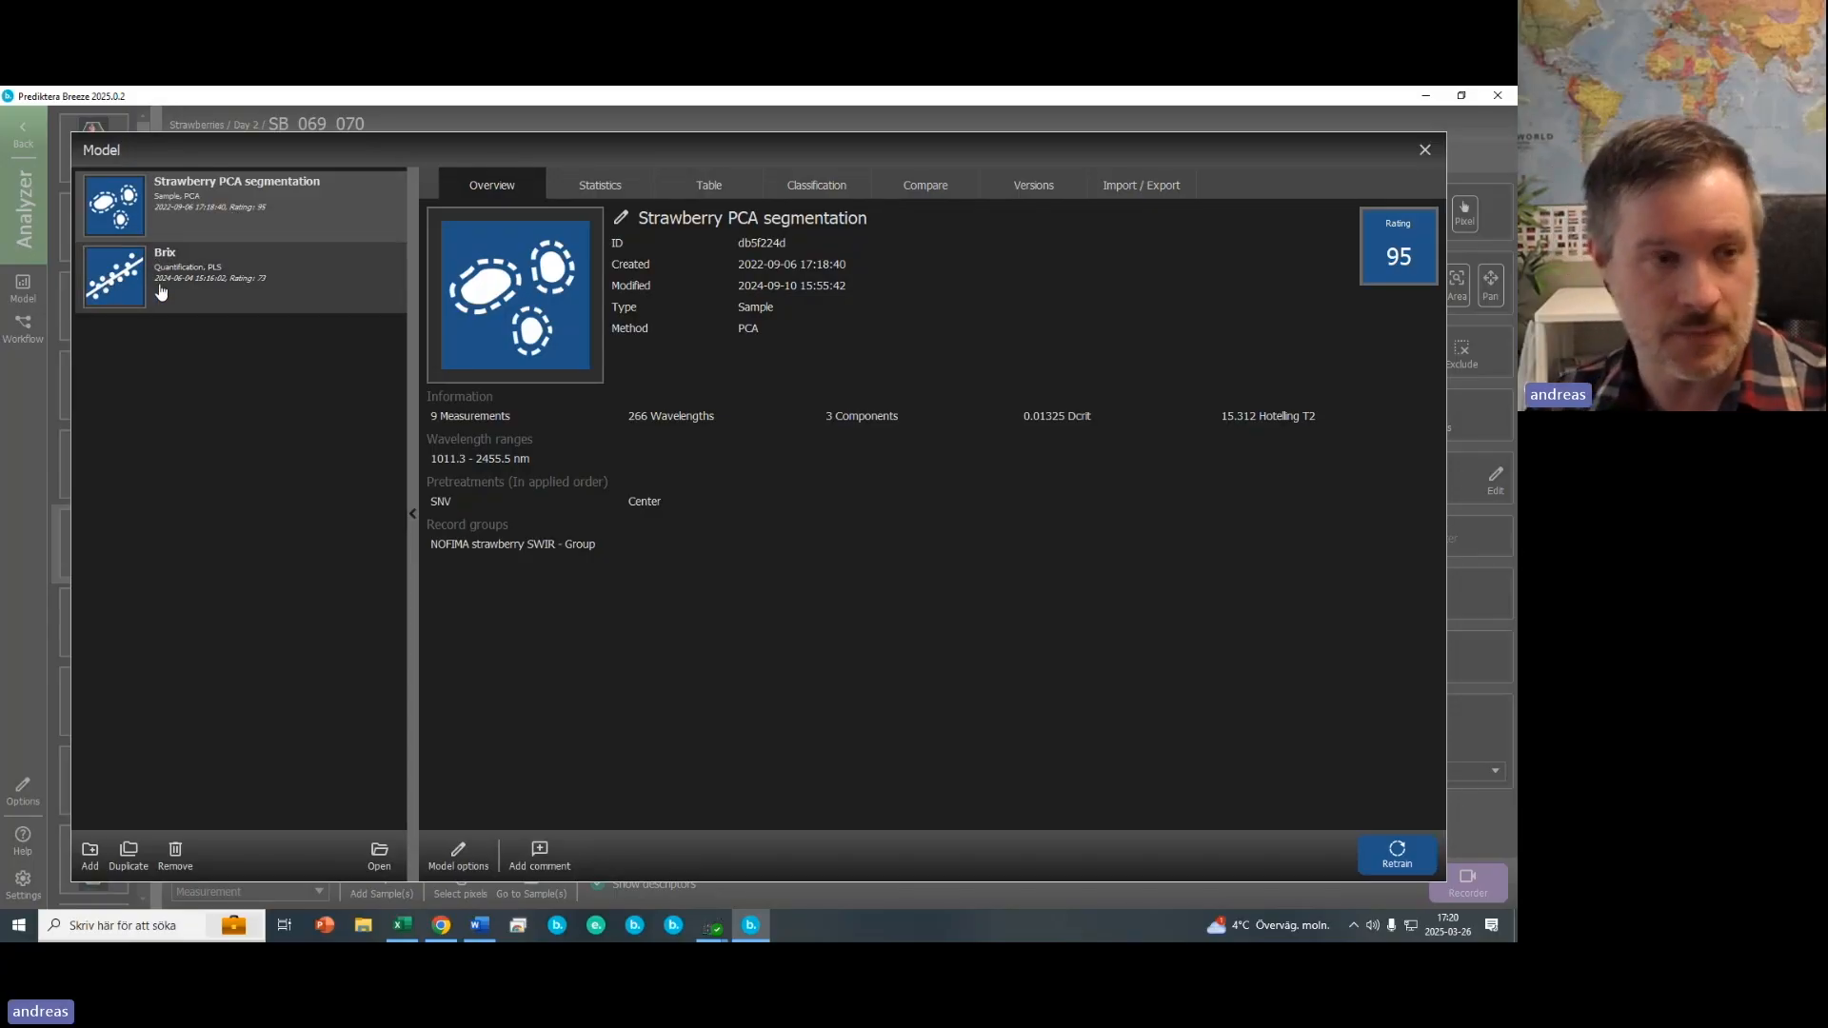
click(90, 856)
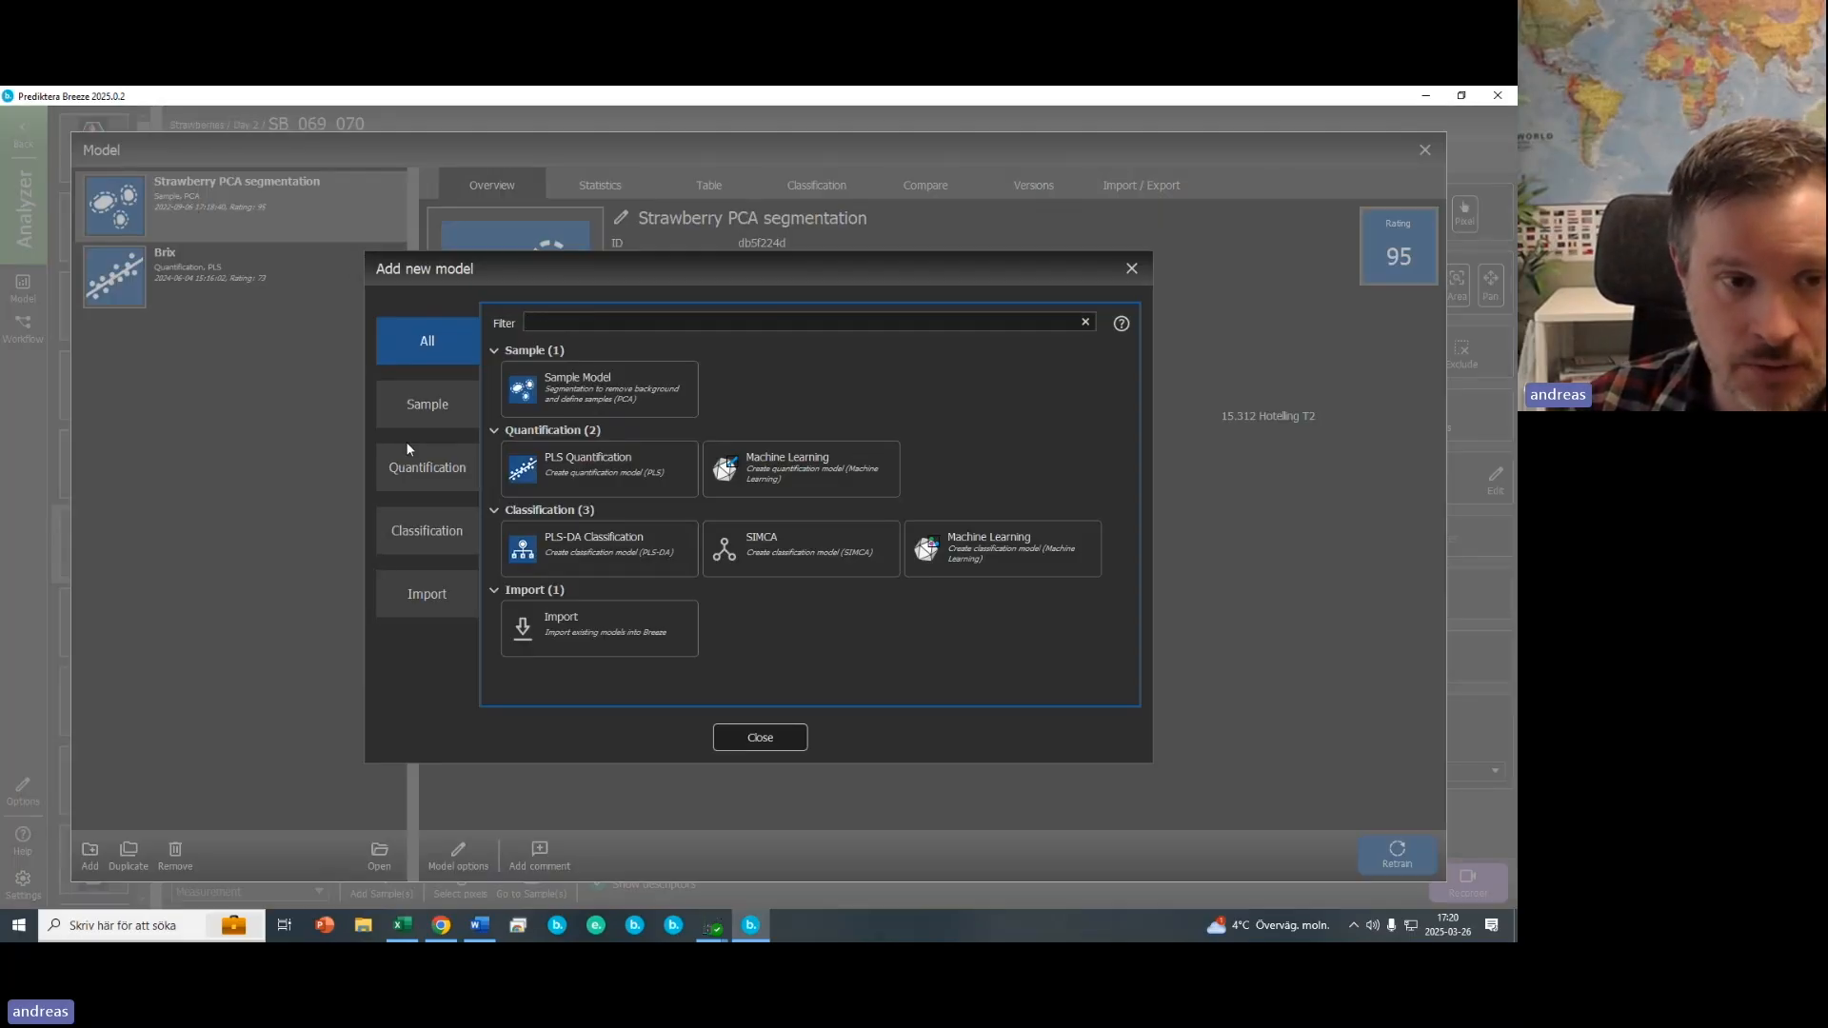
click(425, 403)
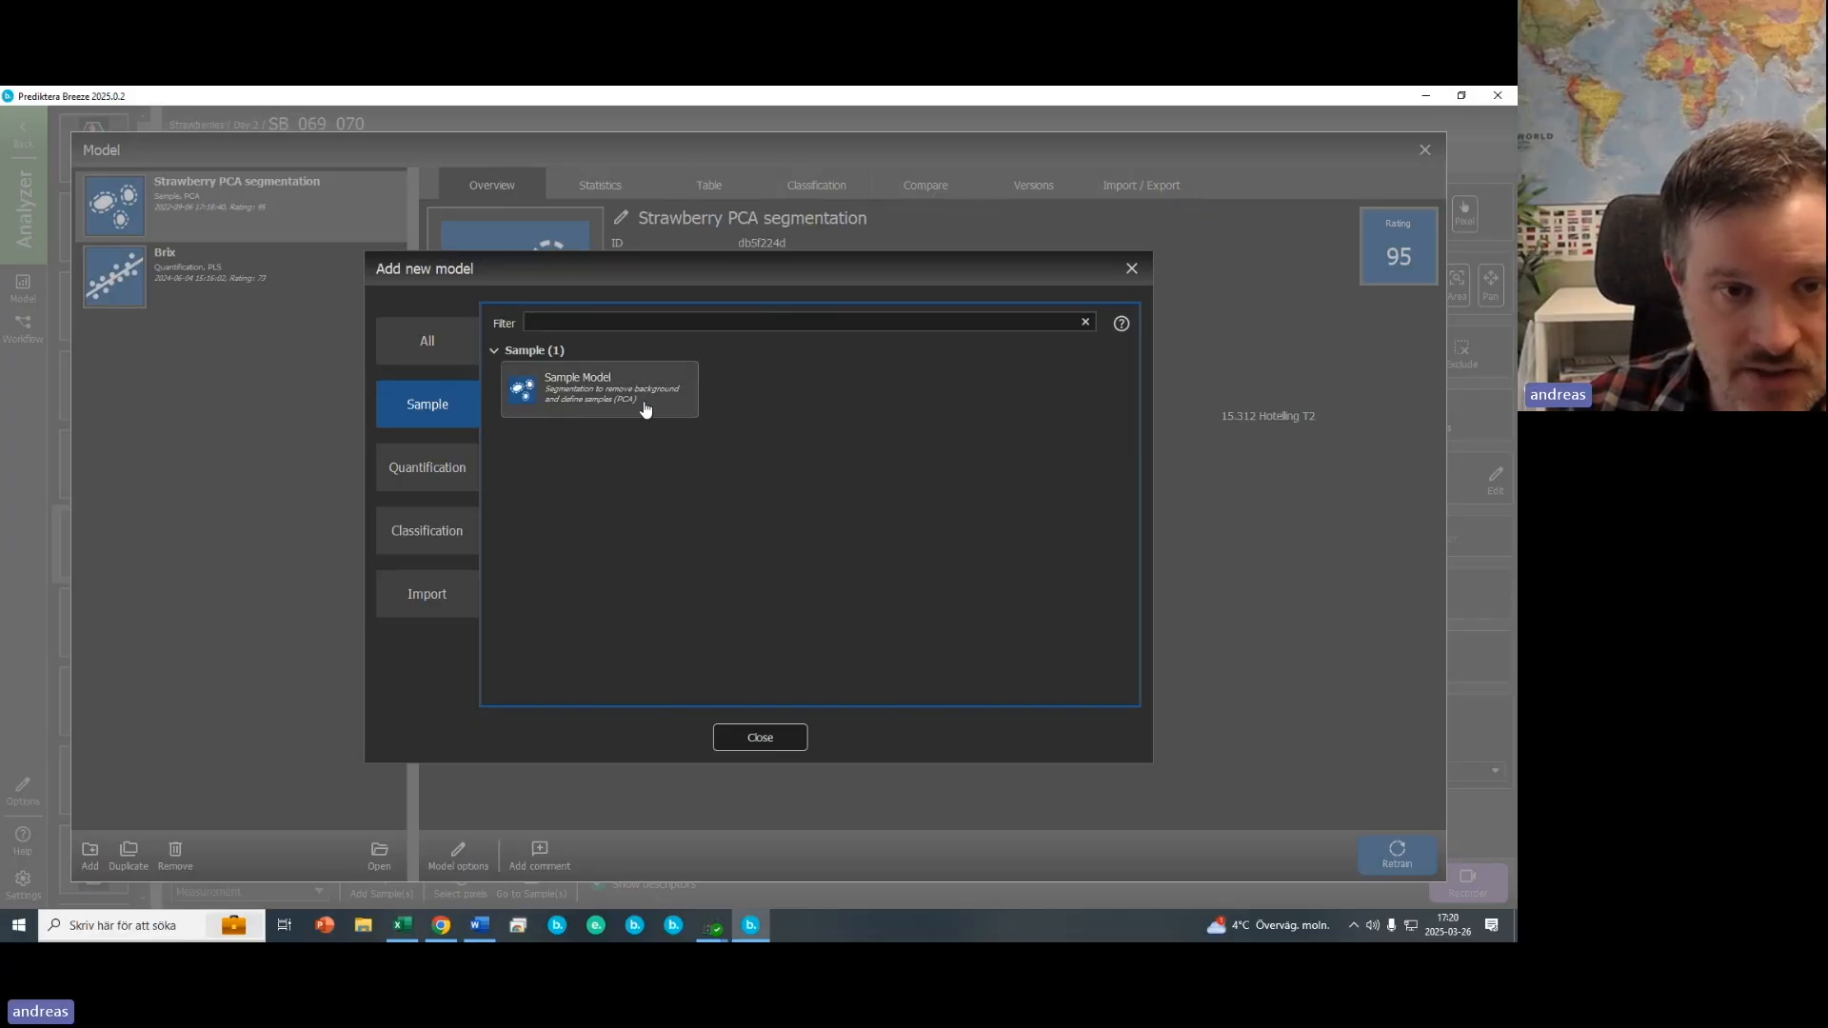
double_click(589, 398)
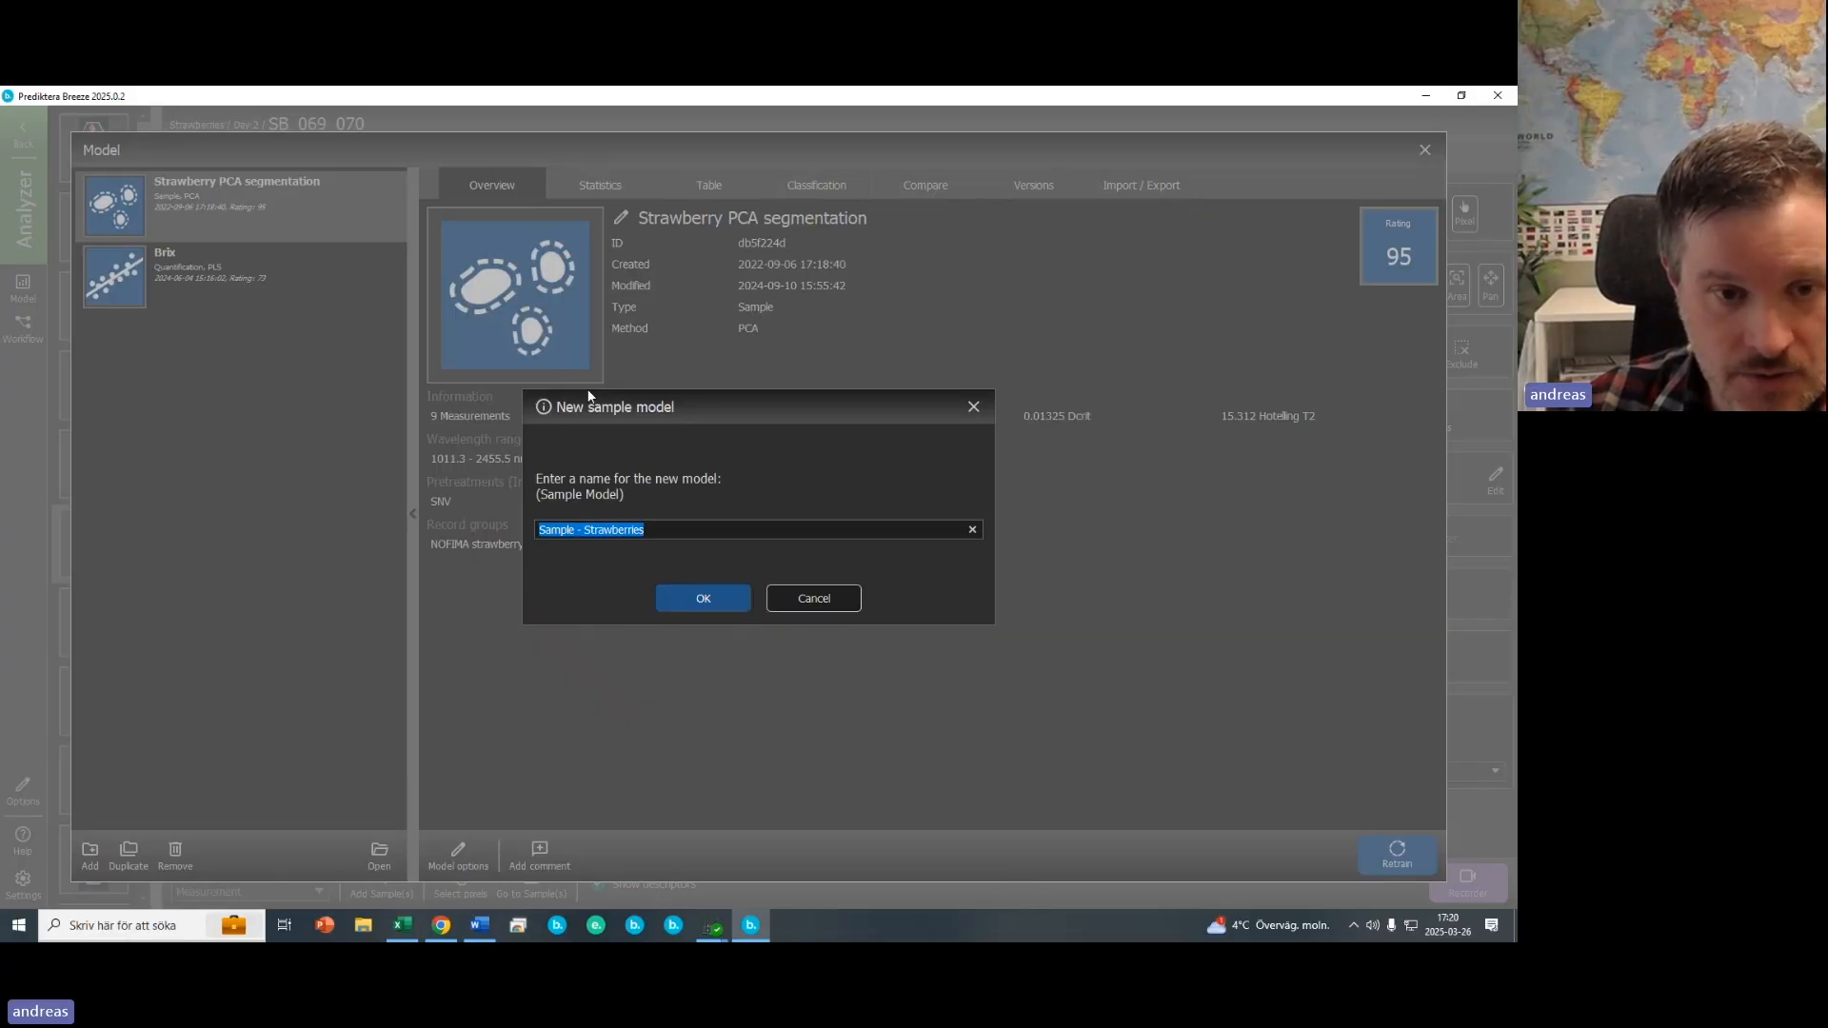
click(684, 597)
- Scroll through the representative measurements and proceed to the wavelength step
click(686, 360)
drag(1413, 446, 1358, 410)
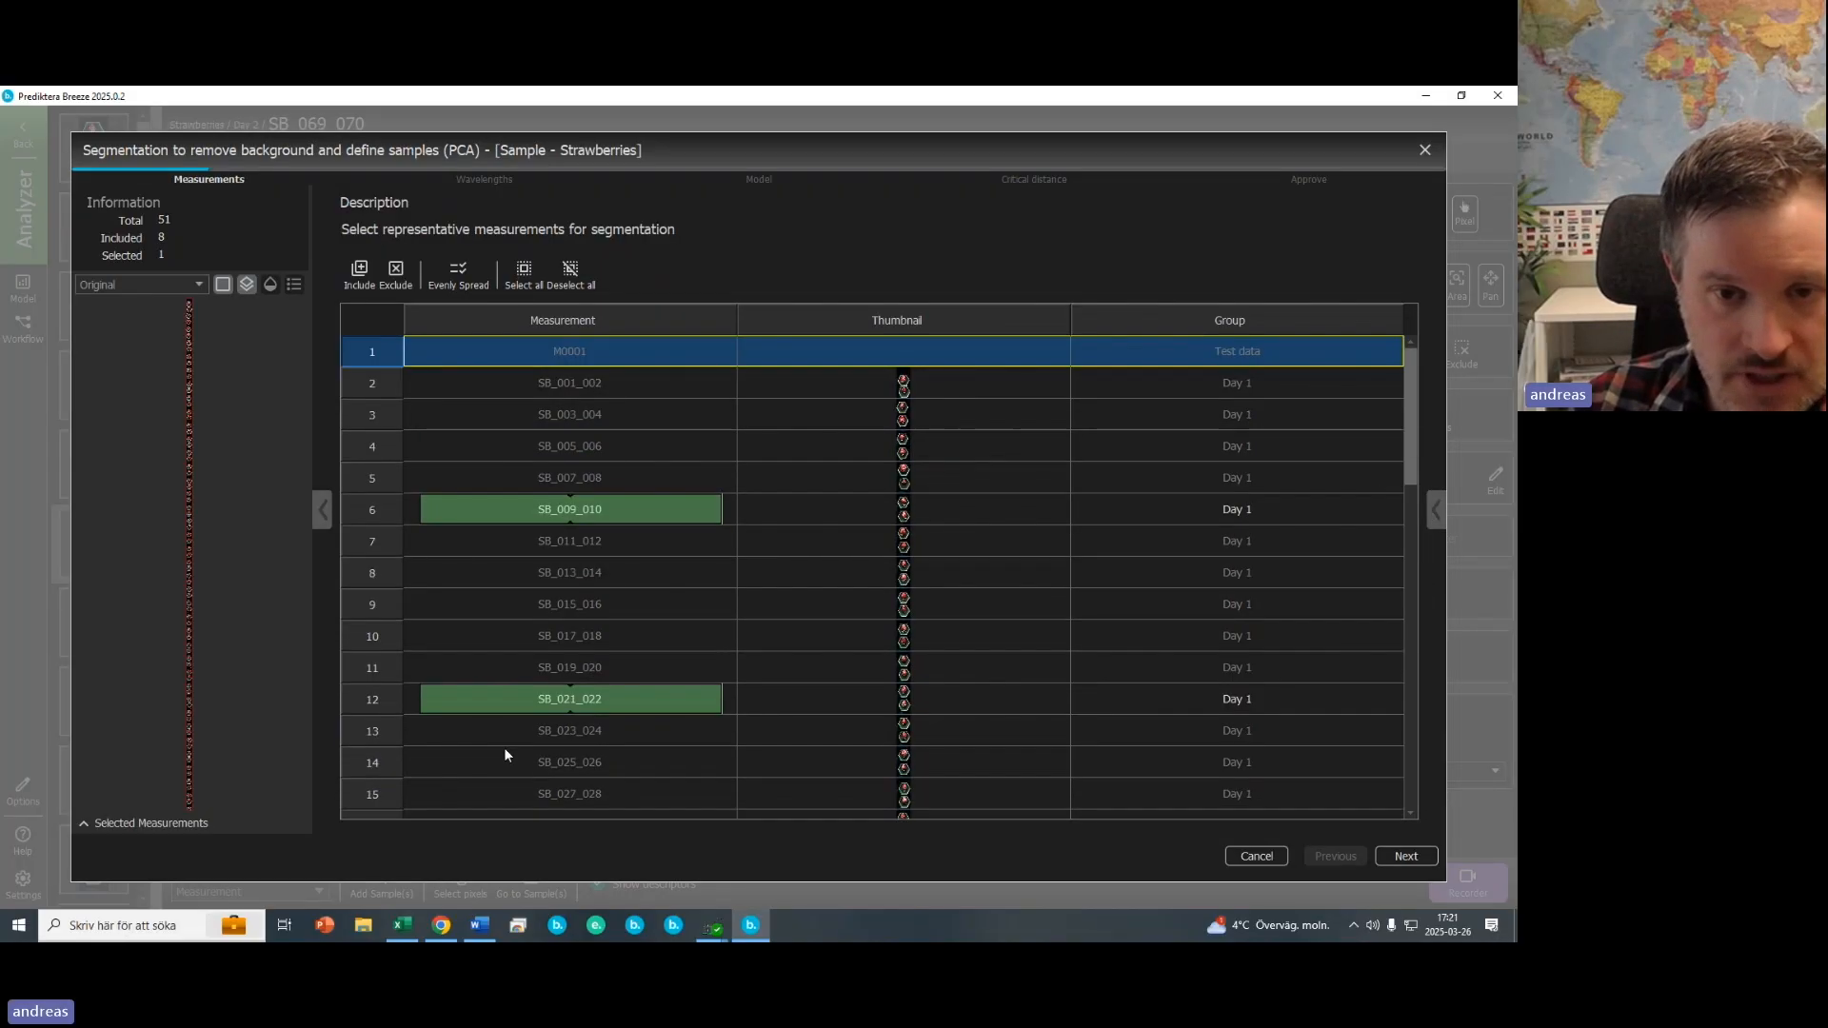
scroll(505, 755, down, 3)
click(1408, 855)
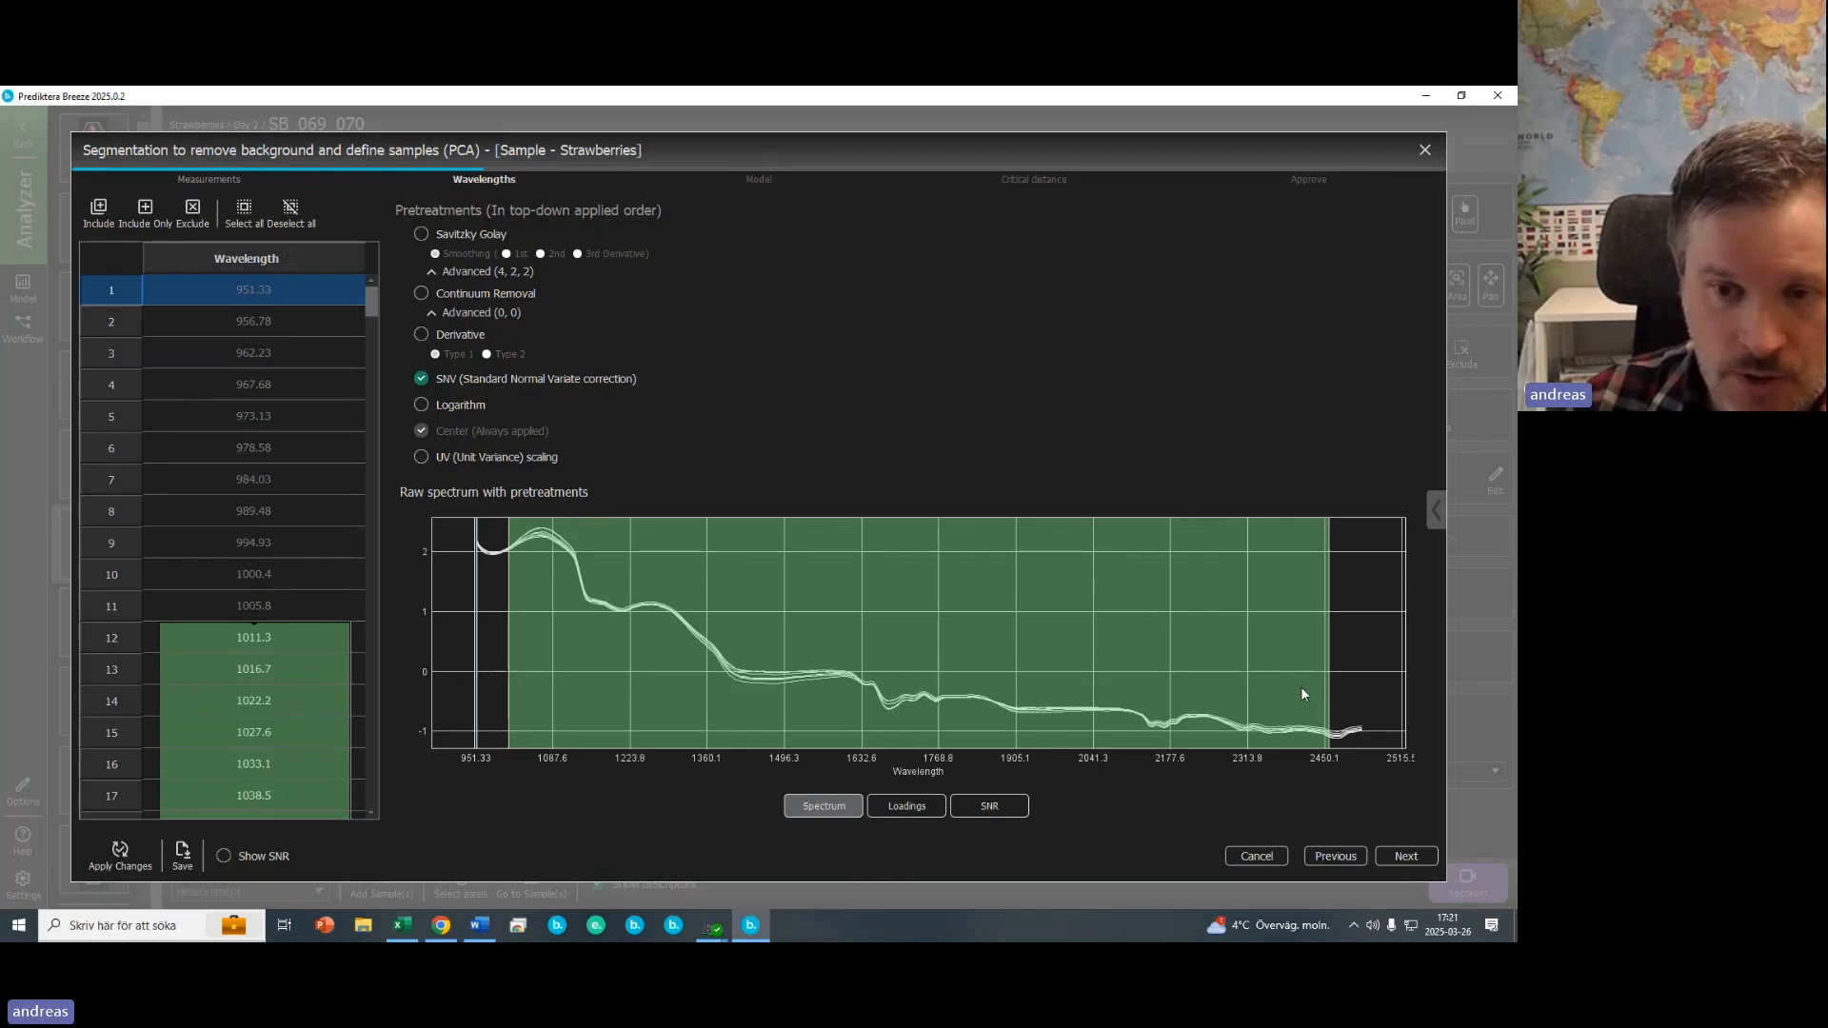
- Keep the wavelength range and SNV pretreatment and proceed to the model step
drag(1301, 687, 1254, 689)
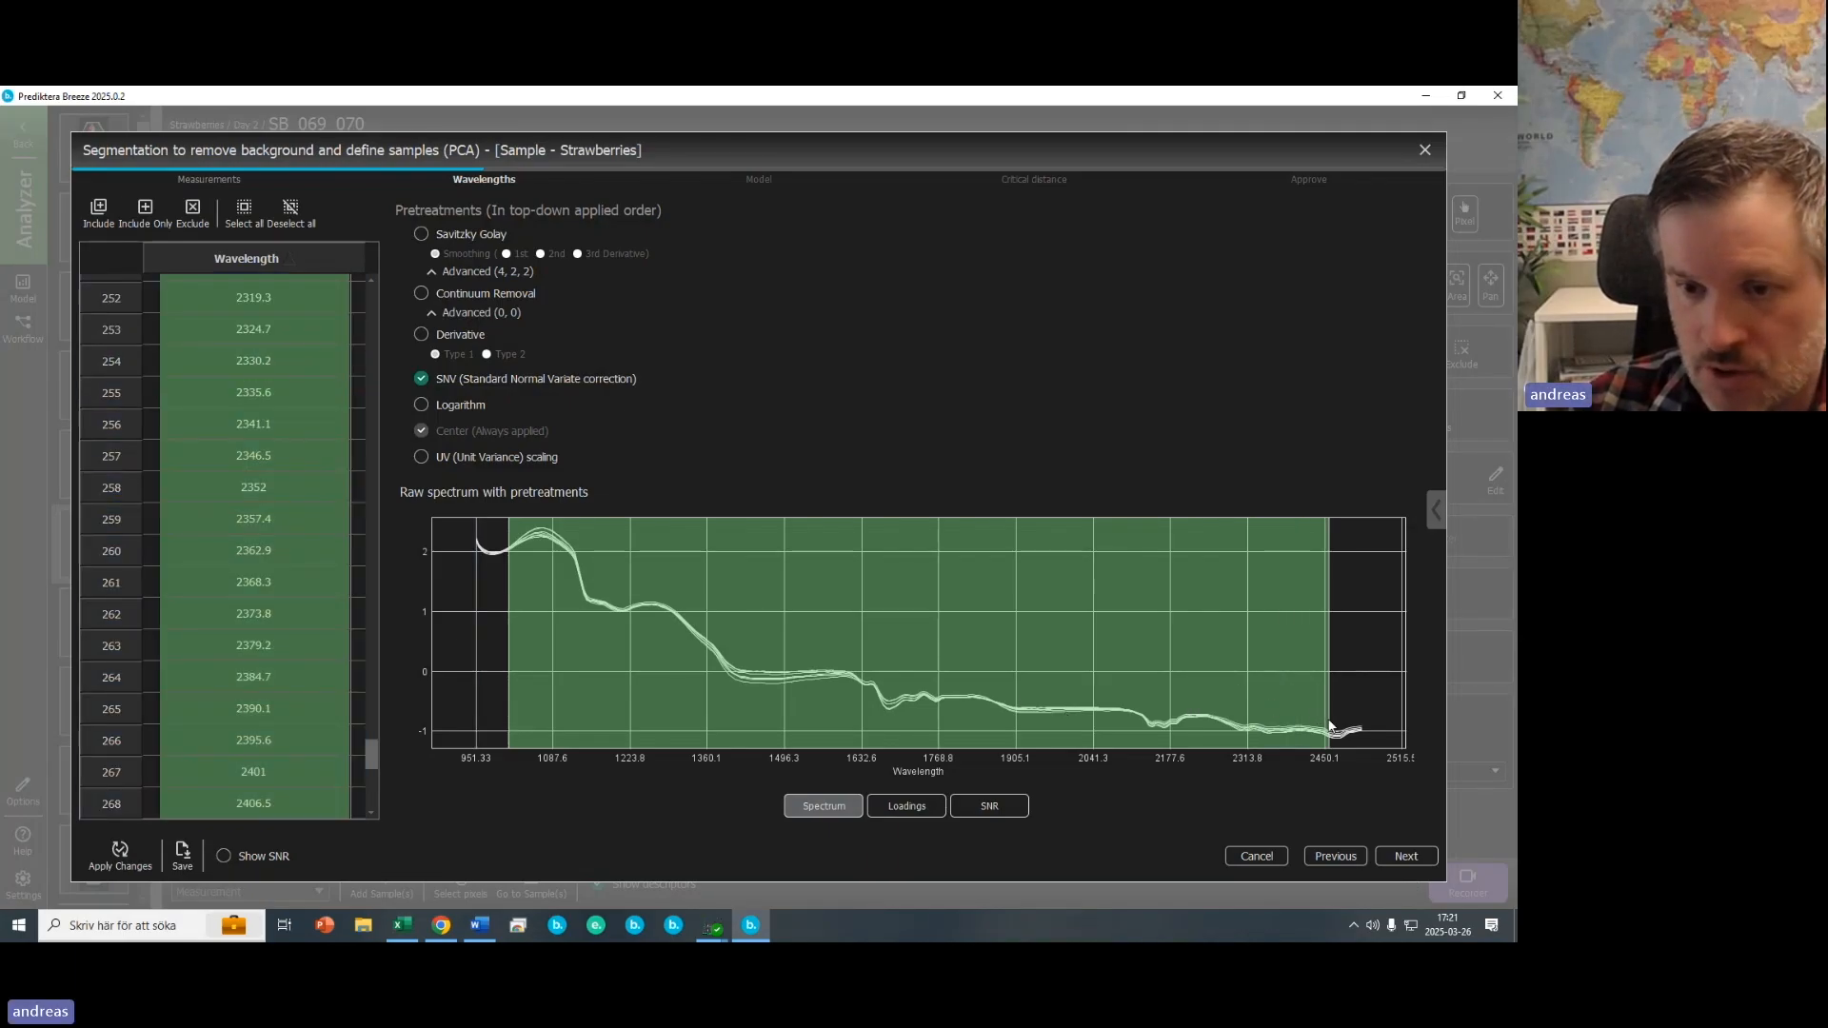
click(1420, 856)
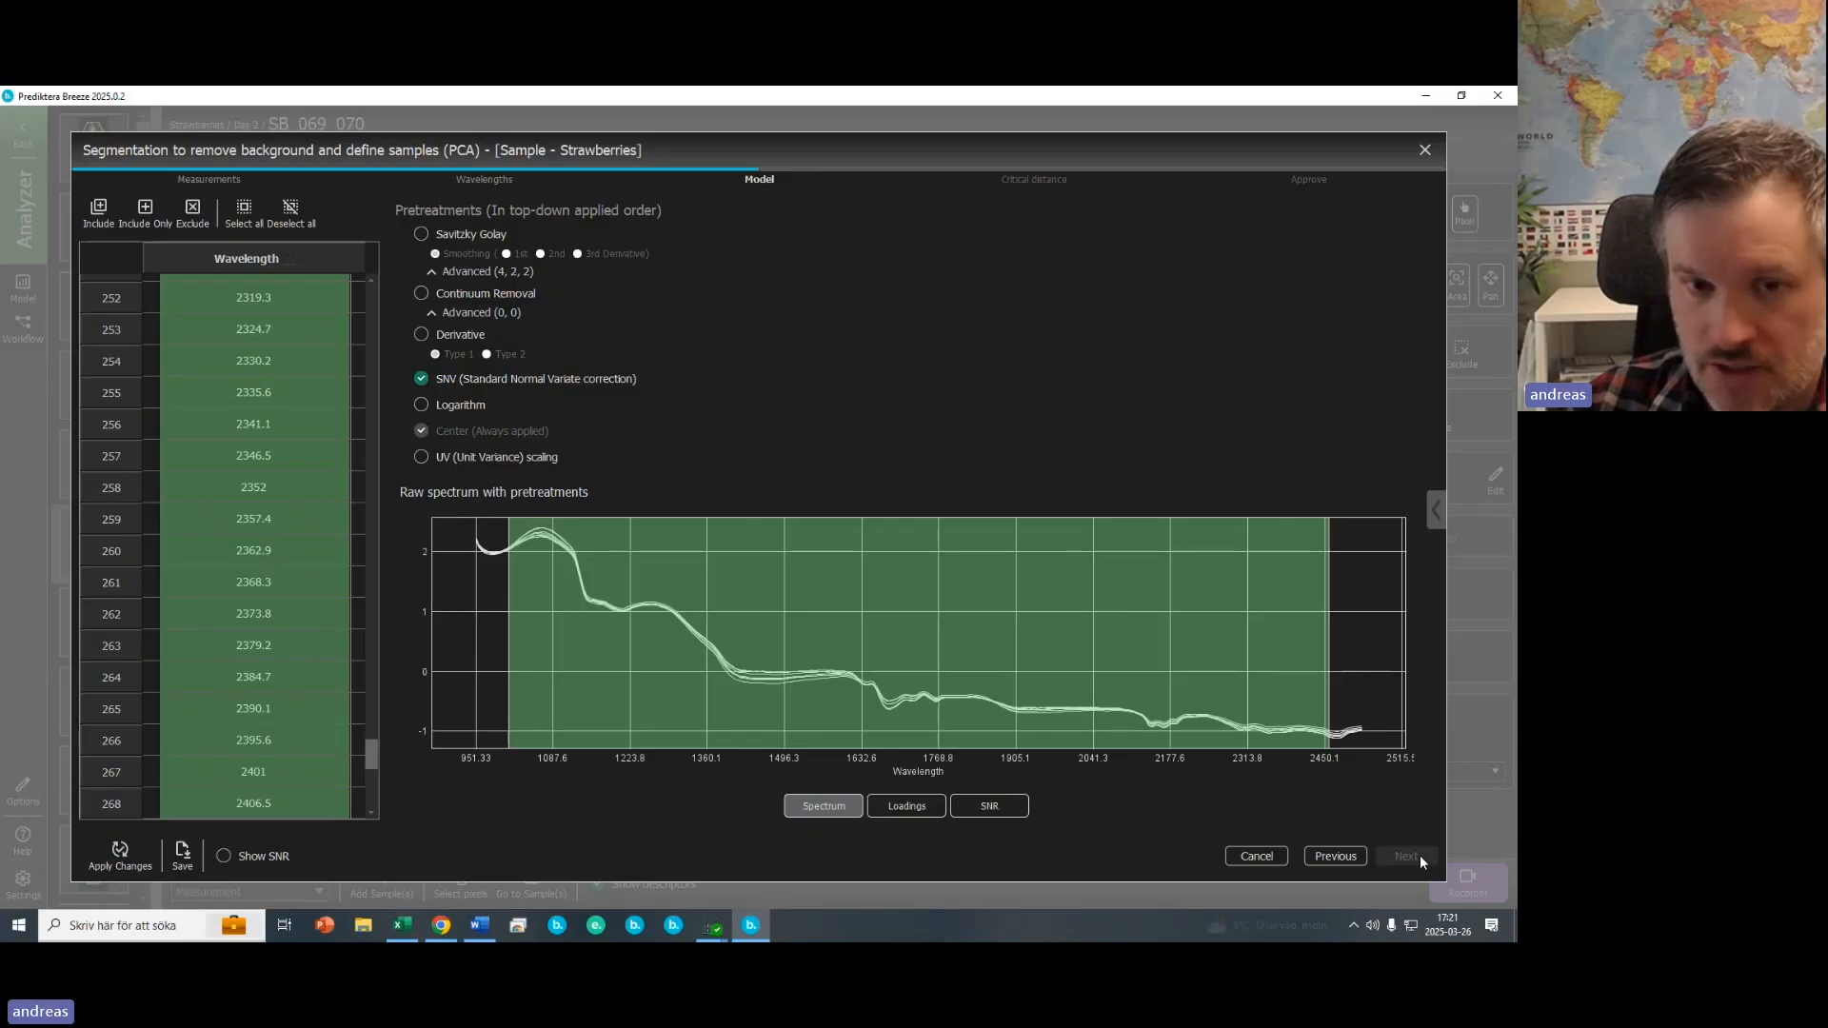
- Lasso the strawberry score cluster in the variance scatter and include only it
click(882, 820)
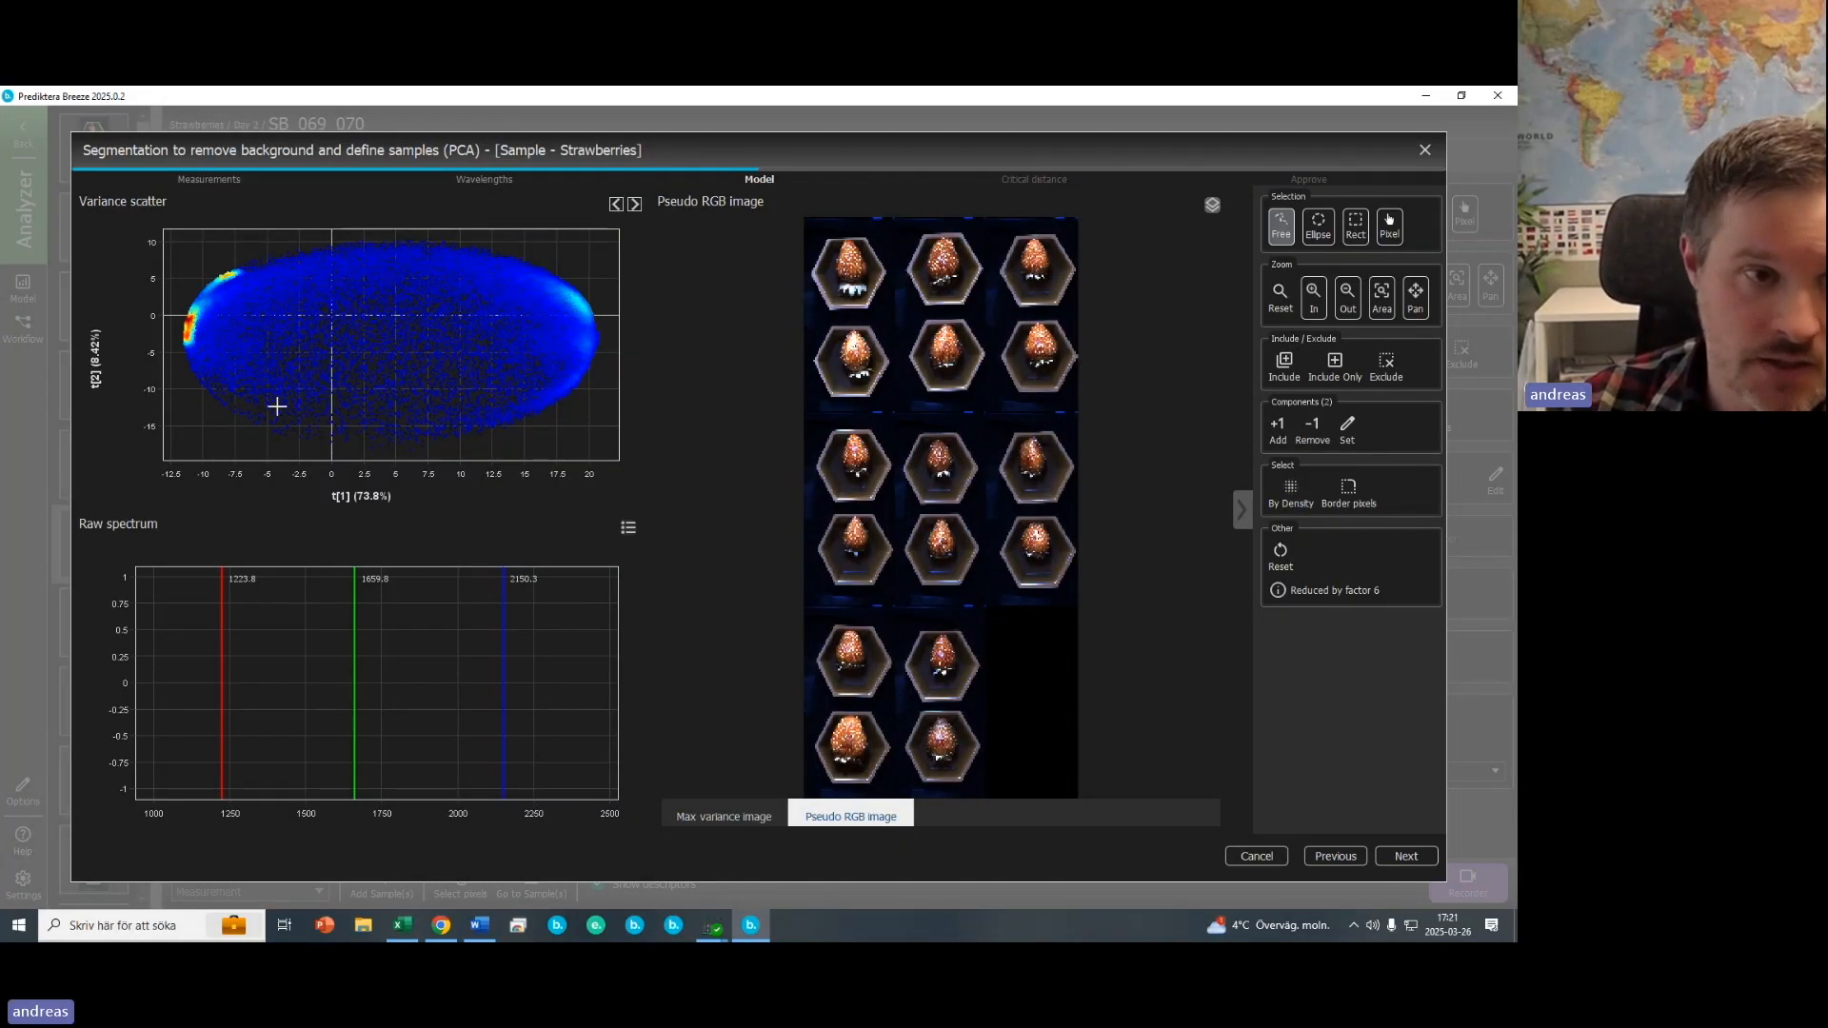
mouse_move(232, 261)
mouse_down()
mouse_move(200, 297)
mouse_move(259, 256)
mouse_up()
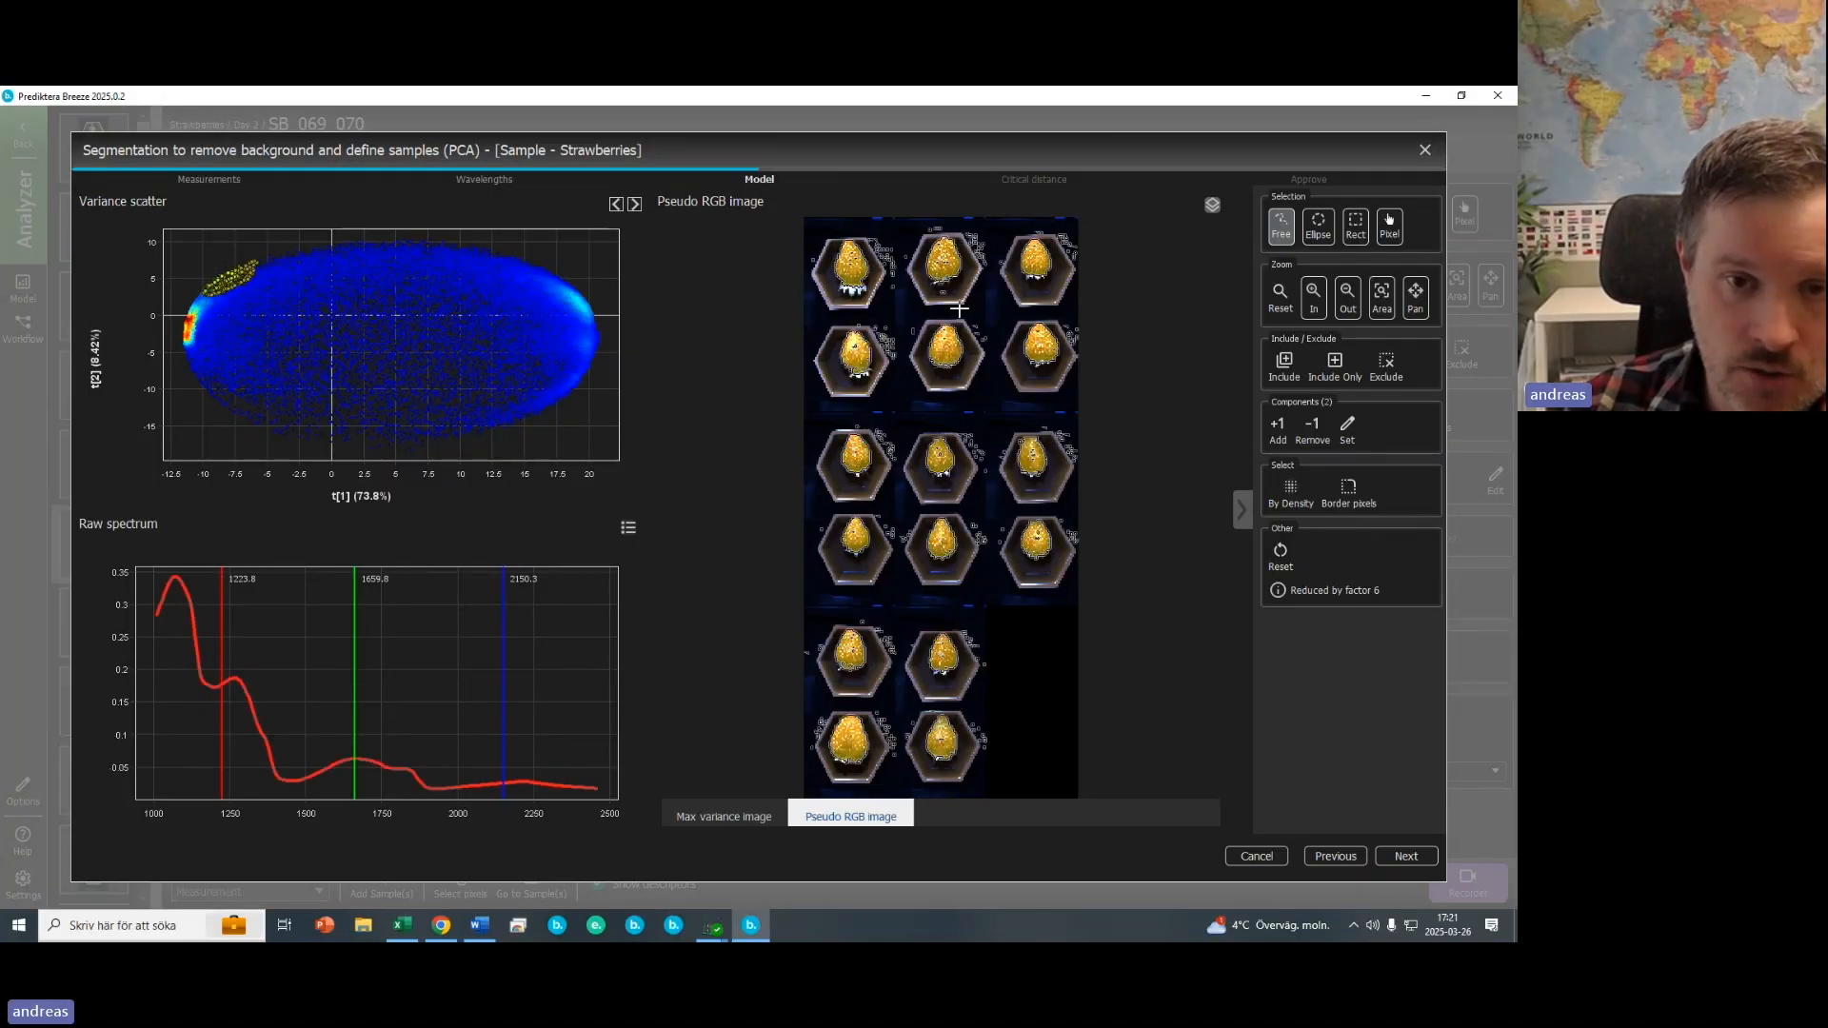
click(1334, 362)
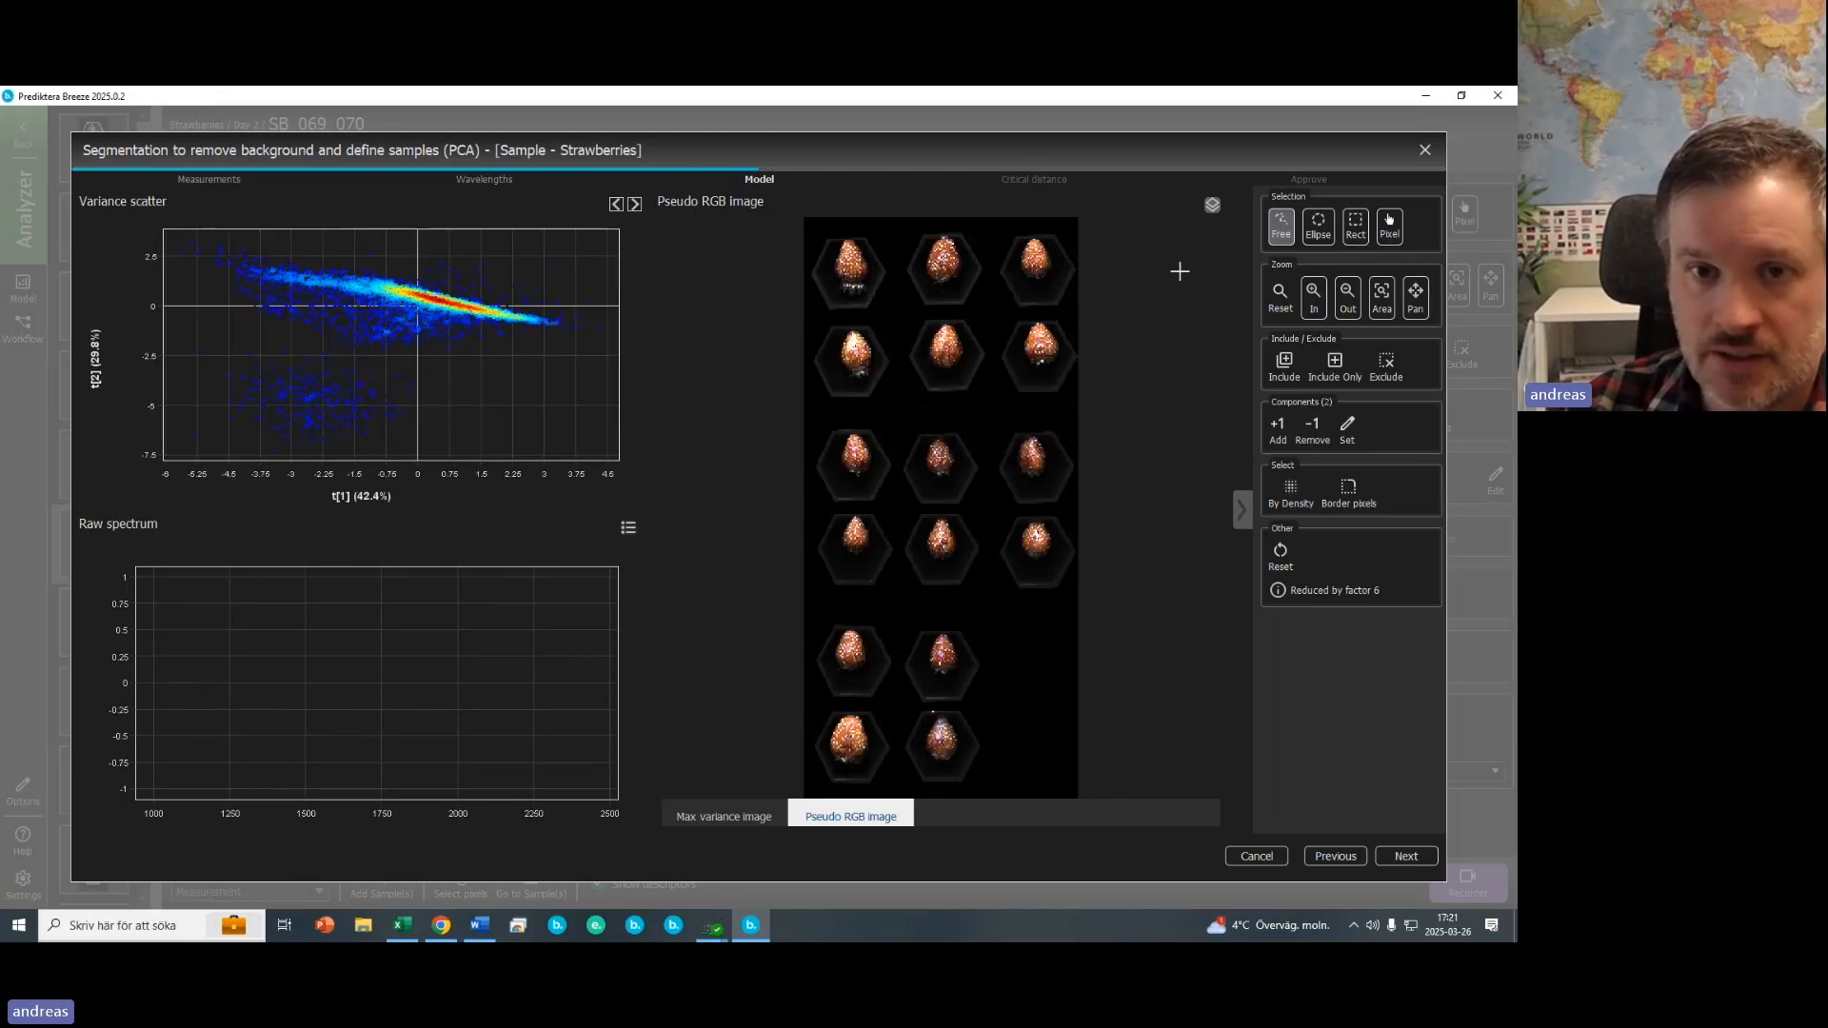
- Lasso the separate lower score cluster and exclude it
mouse_move(289, 331)
mouse_down()
mouse_move(216, 322)
mouse_move(286, 362)
mouse_up()
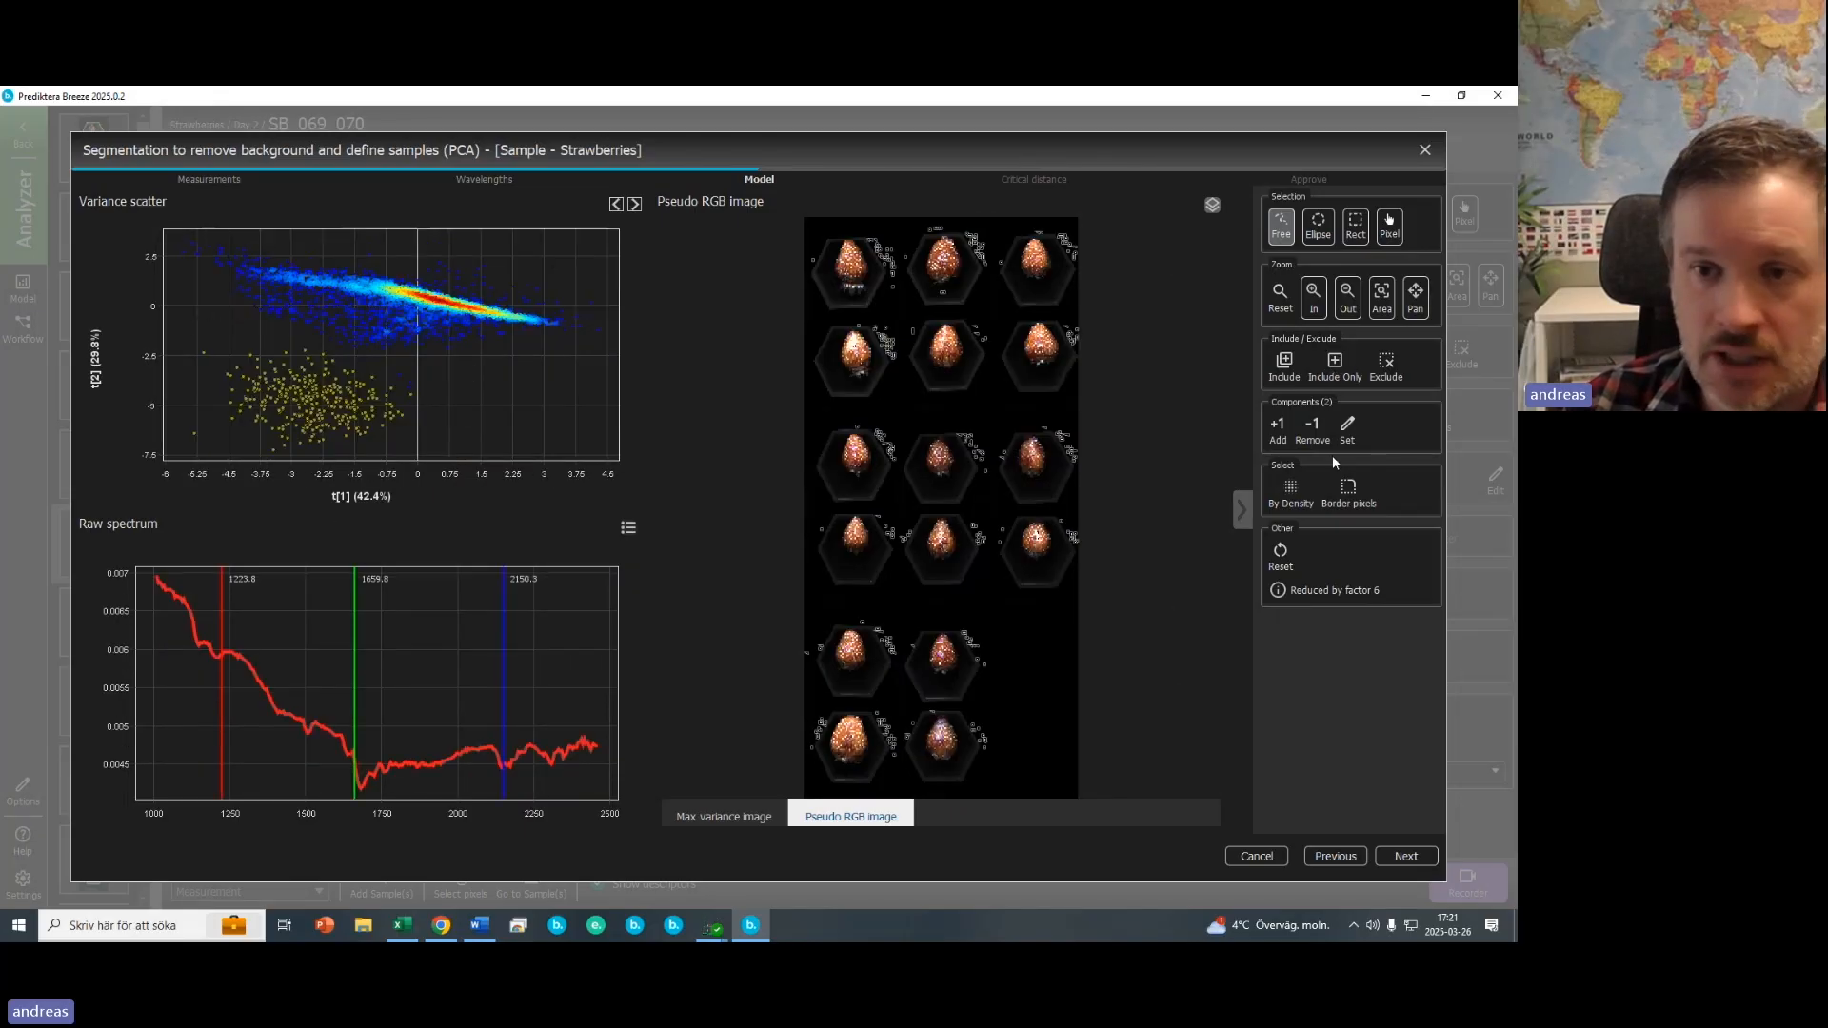
click(1386, 361)
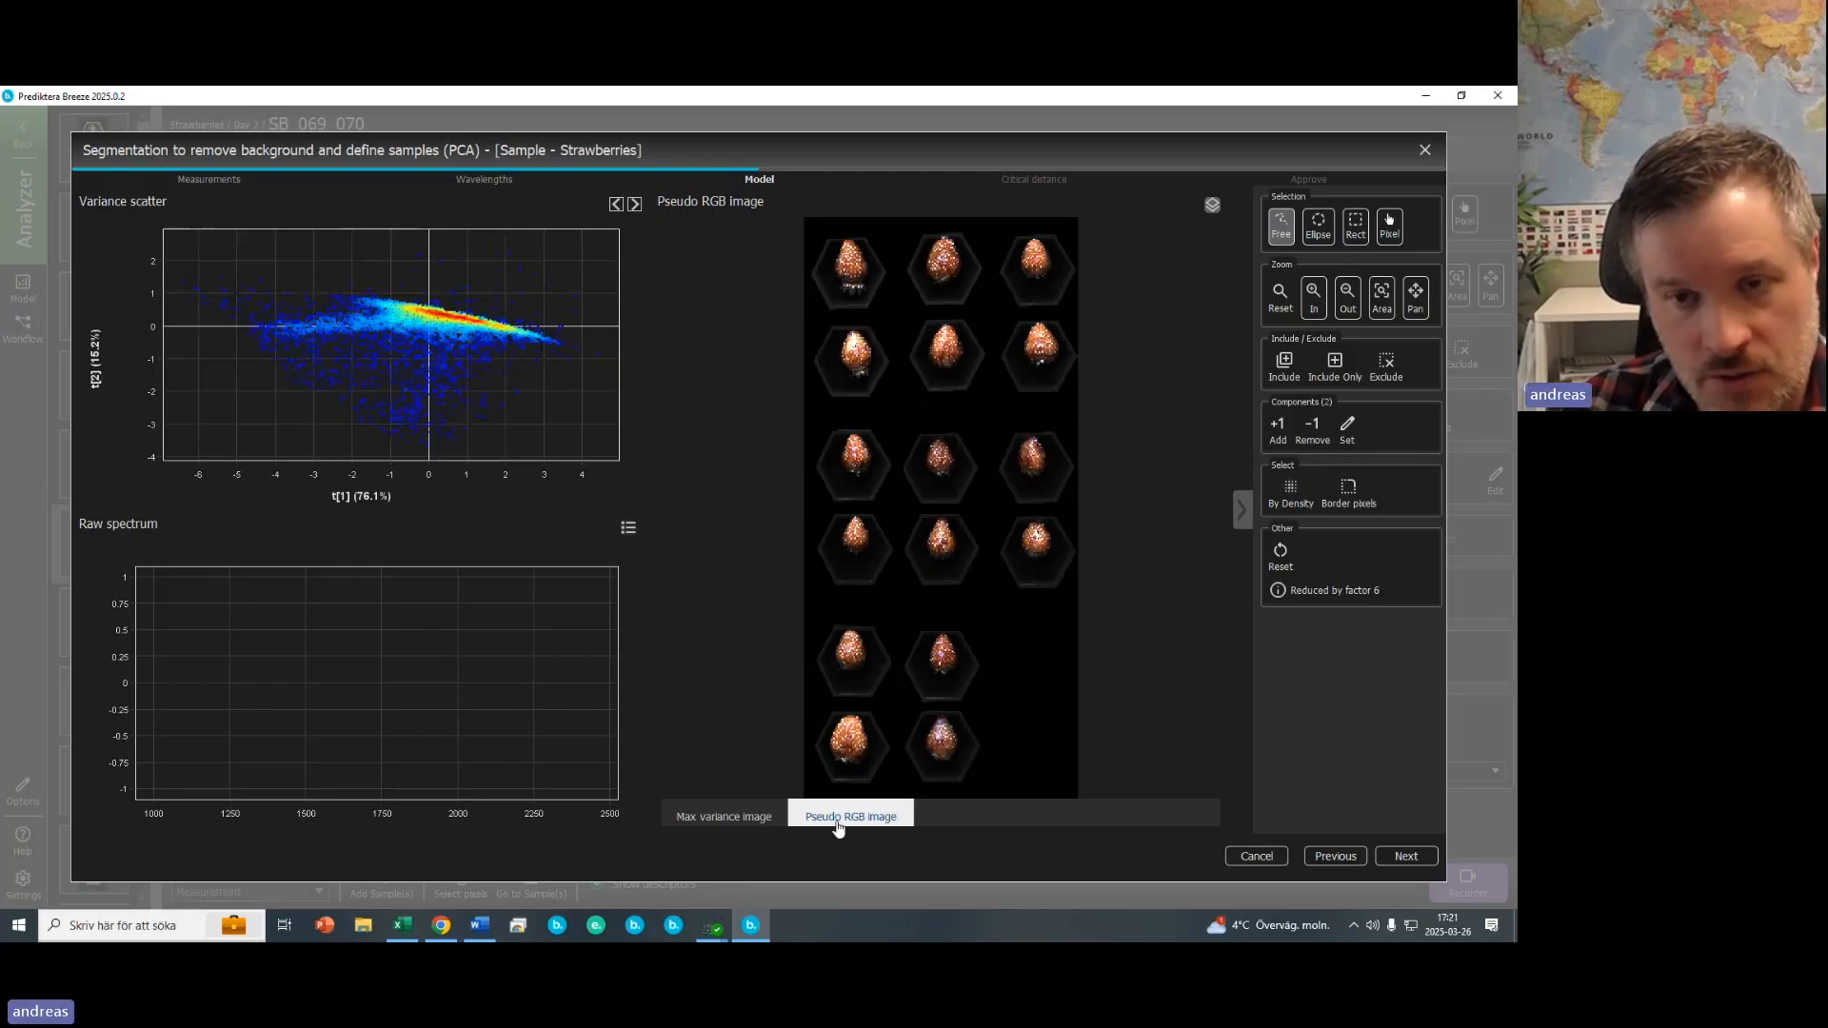
- Hide the image overlay and continue to the critical distance step
click(1213, 209)
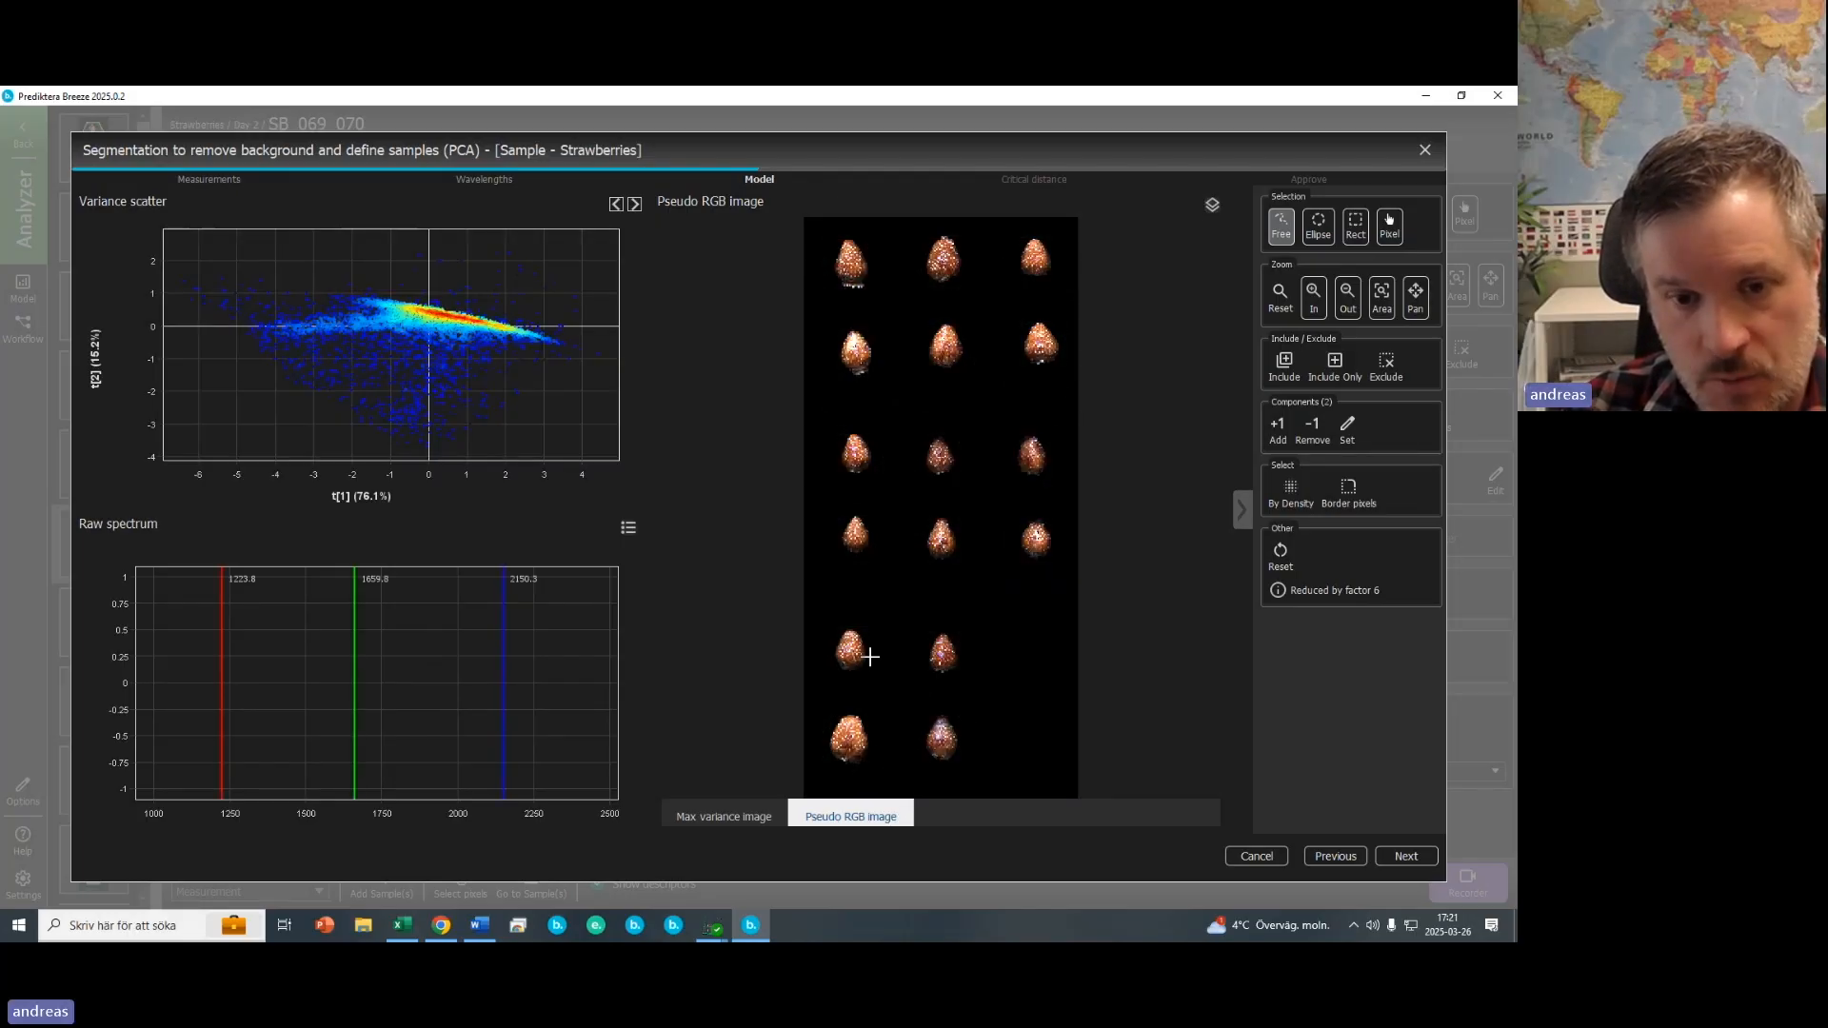
click(1408, 856)
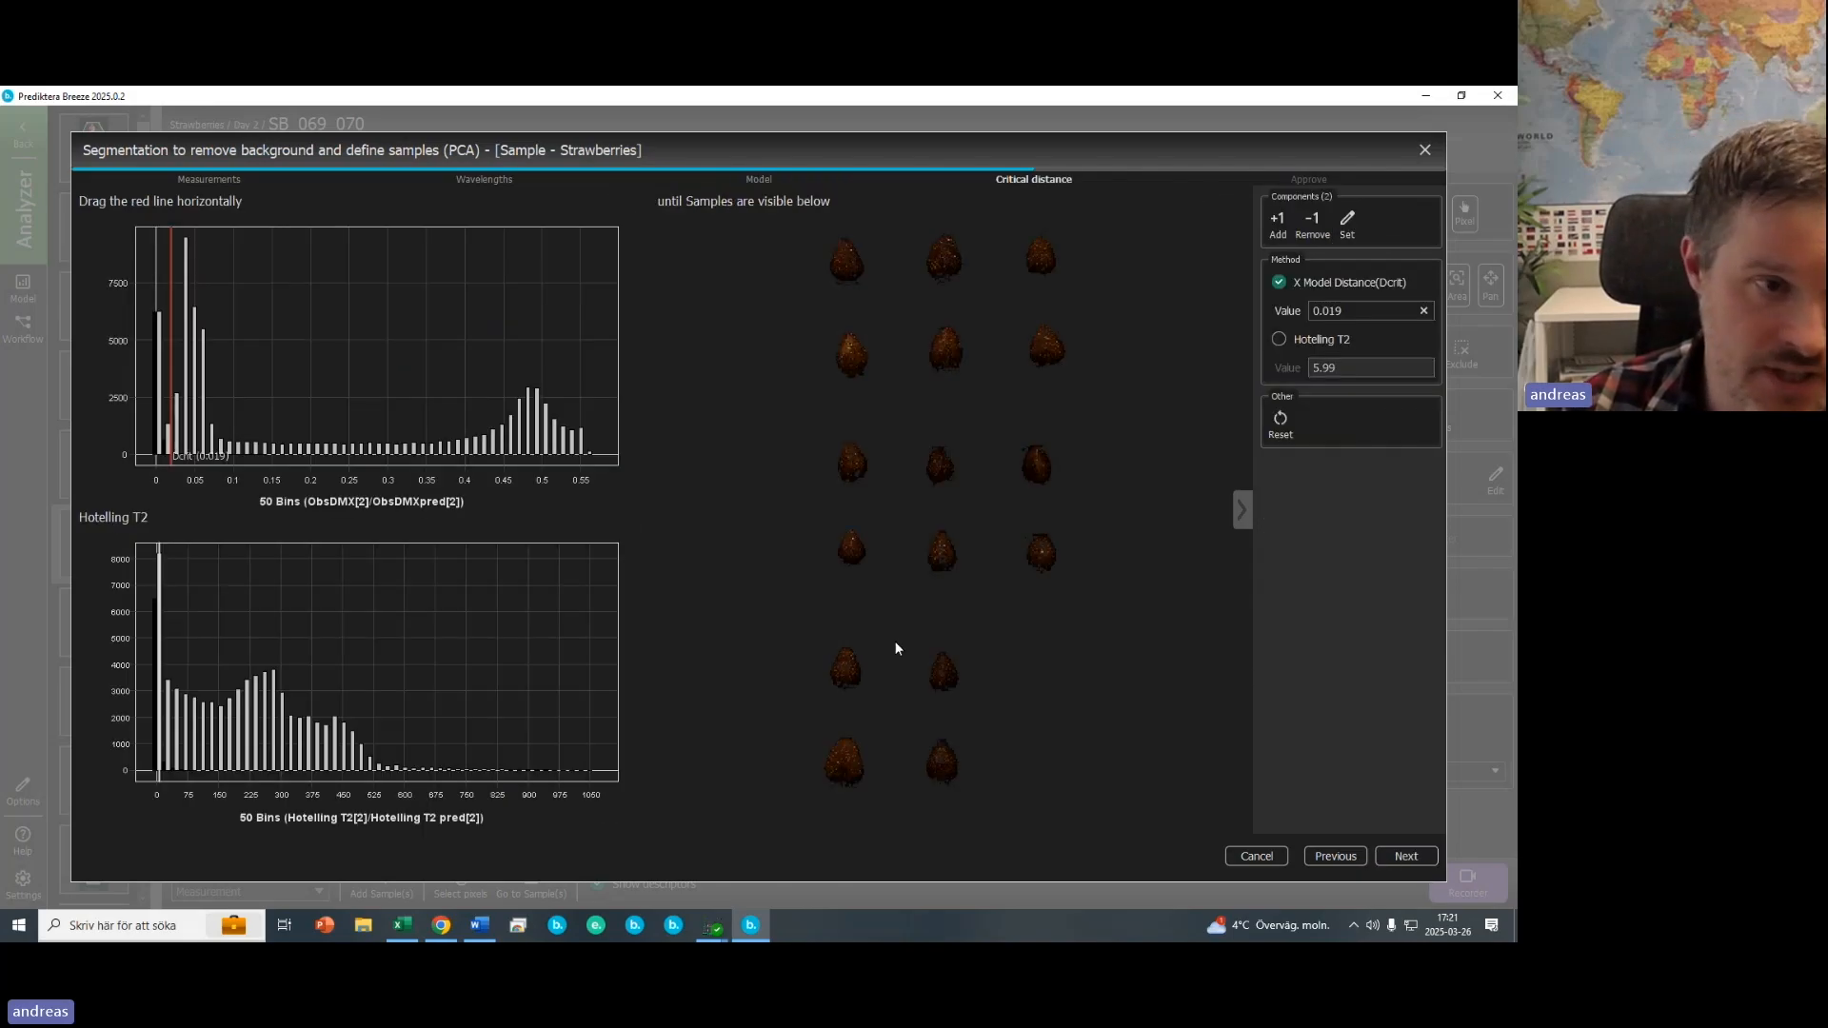
- Set the X model distance threshold to about 0.031 and close the segmentation wizard
drag(175, 415, 180, 481)
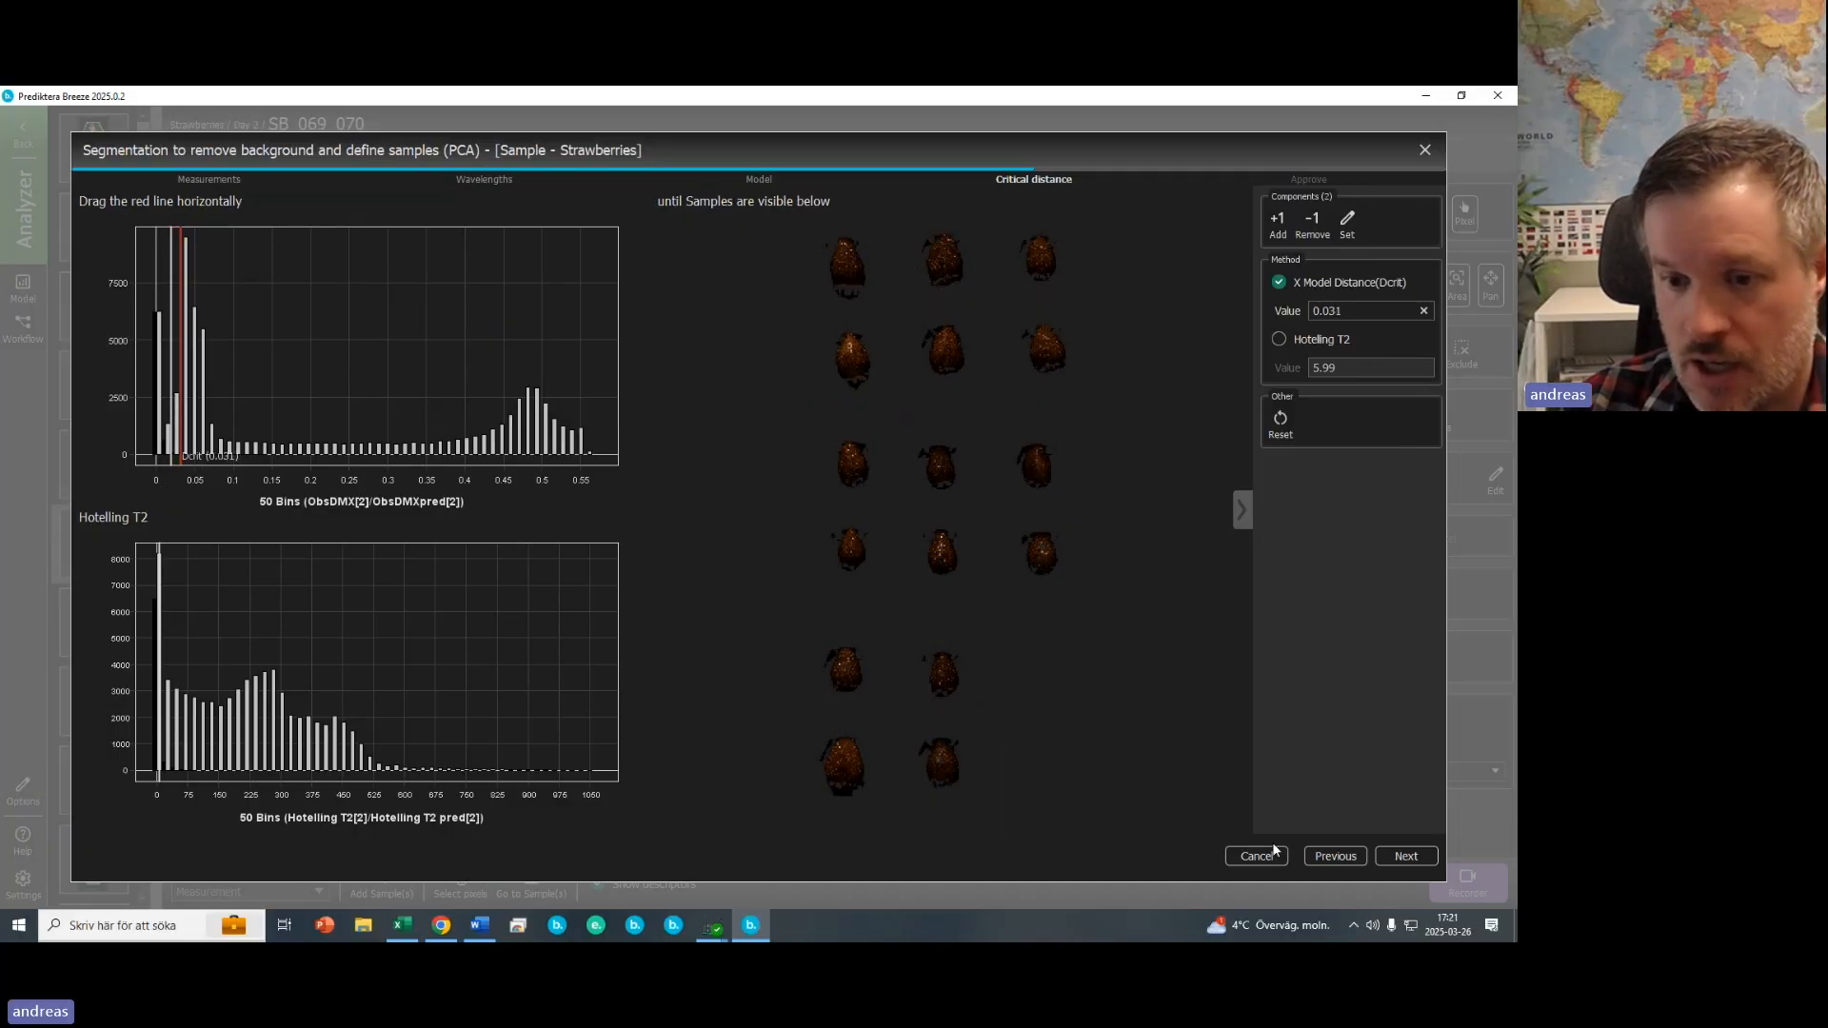
click(1424, 151)
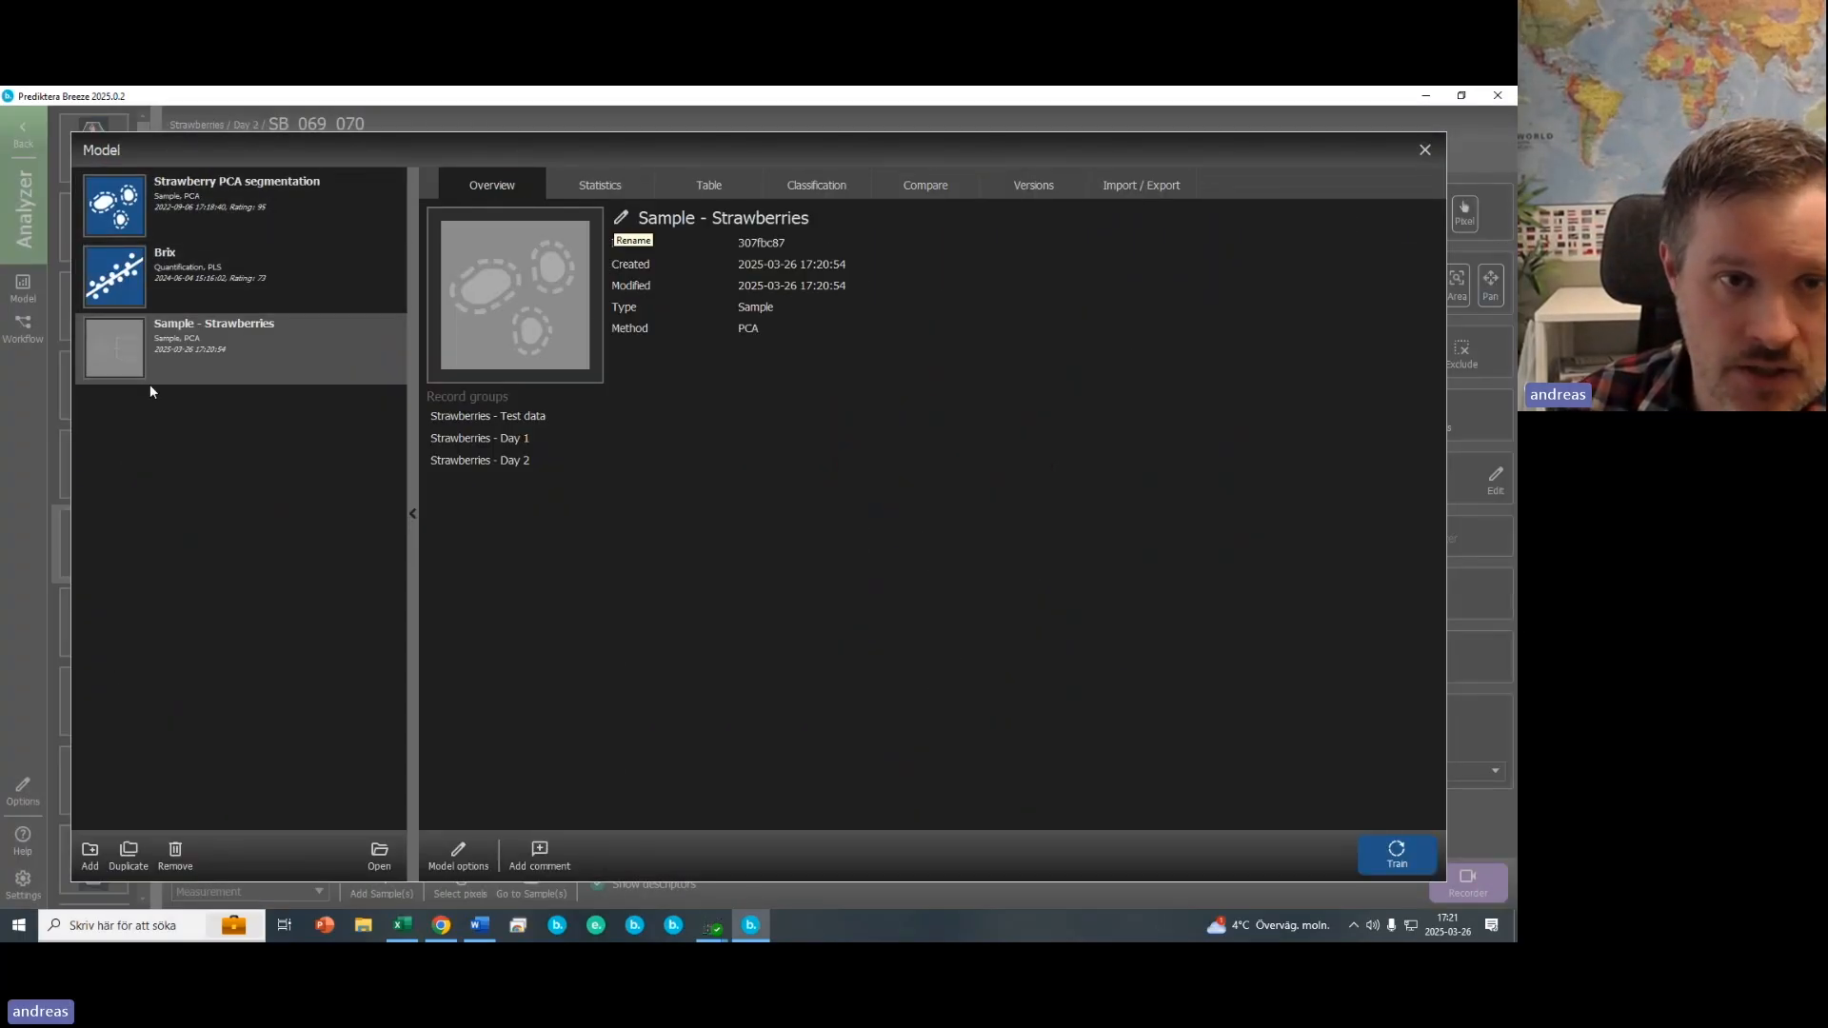
- Review the histogram statistics of the Strawberry PCA segmentation model
click(238, 205)
click(600, 185)
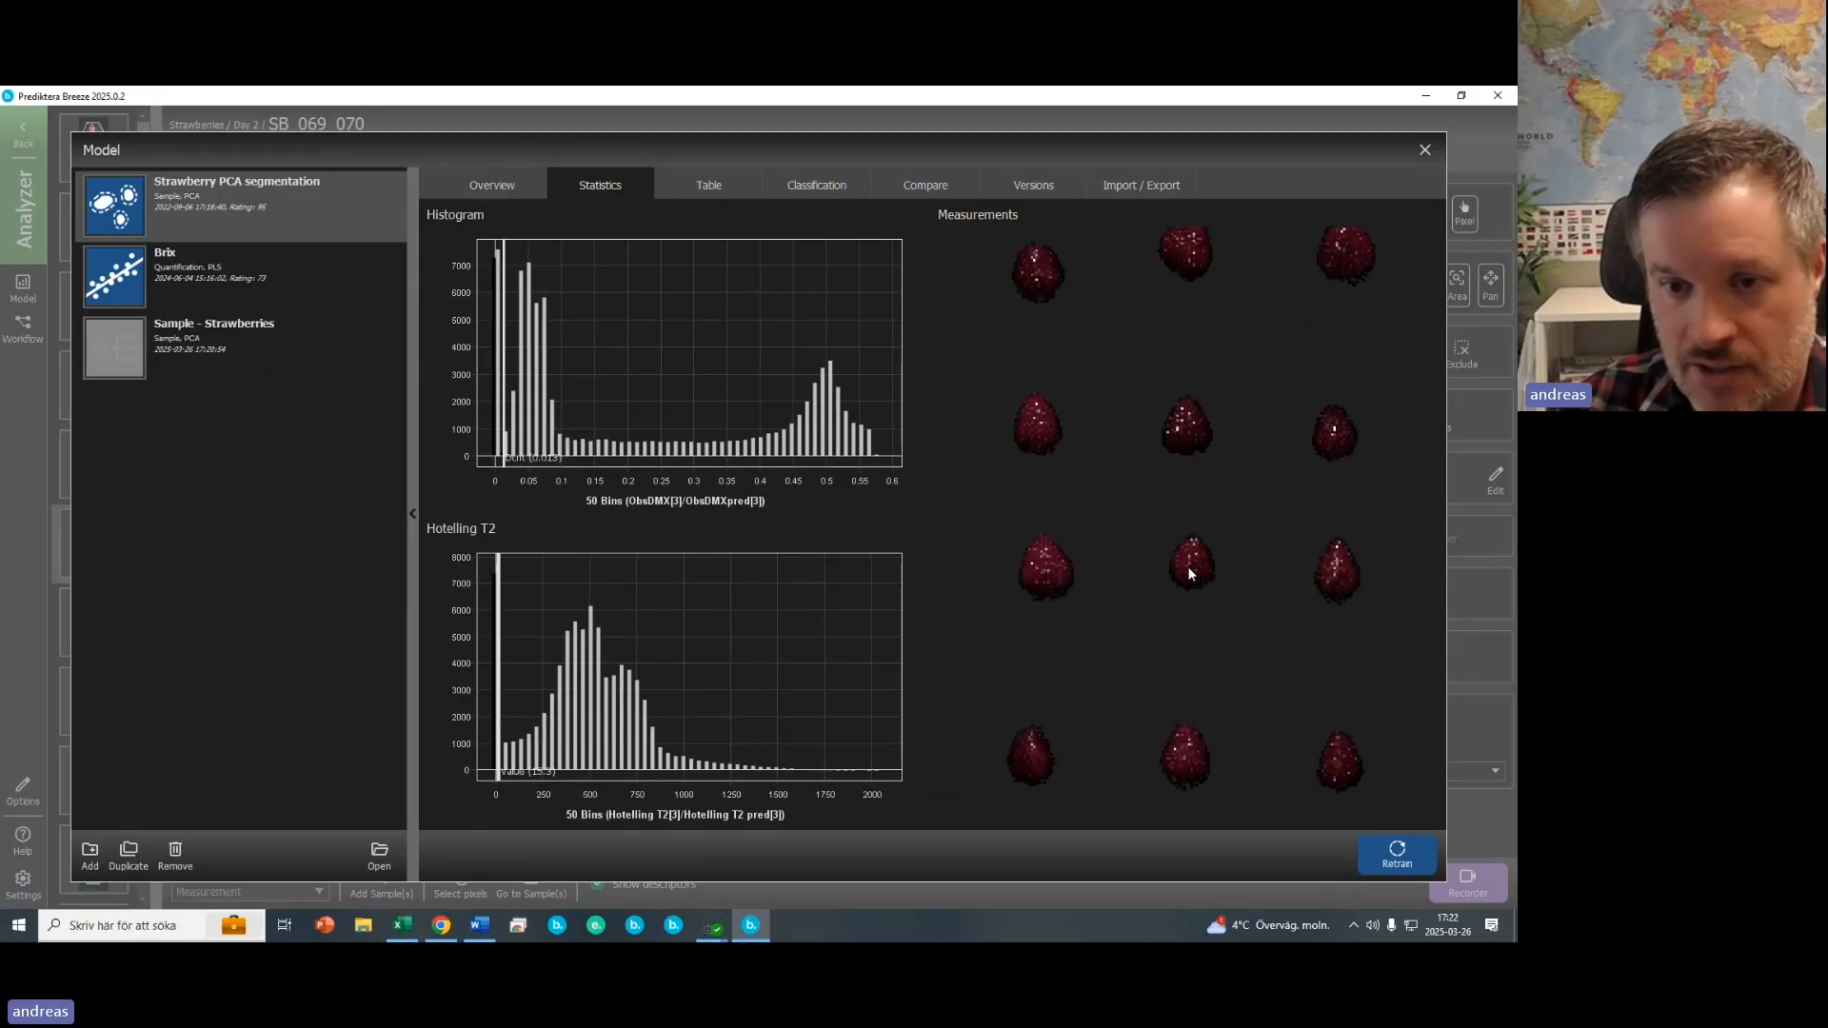
scroll(1190, 570, up, 3)
scroll(1200, 609, down, 3)
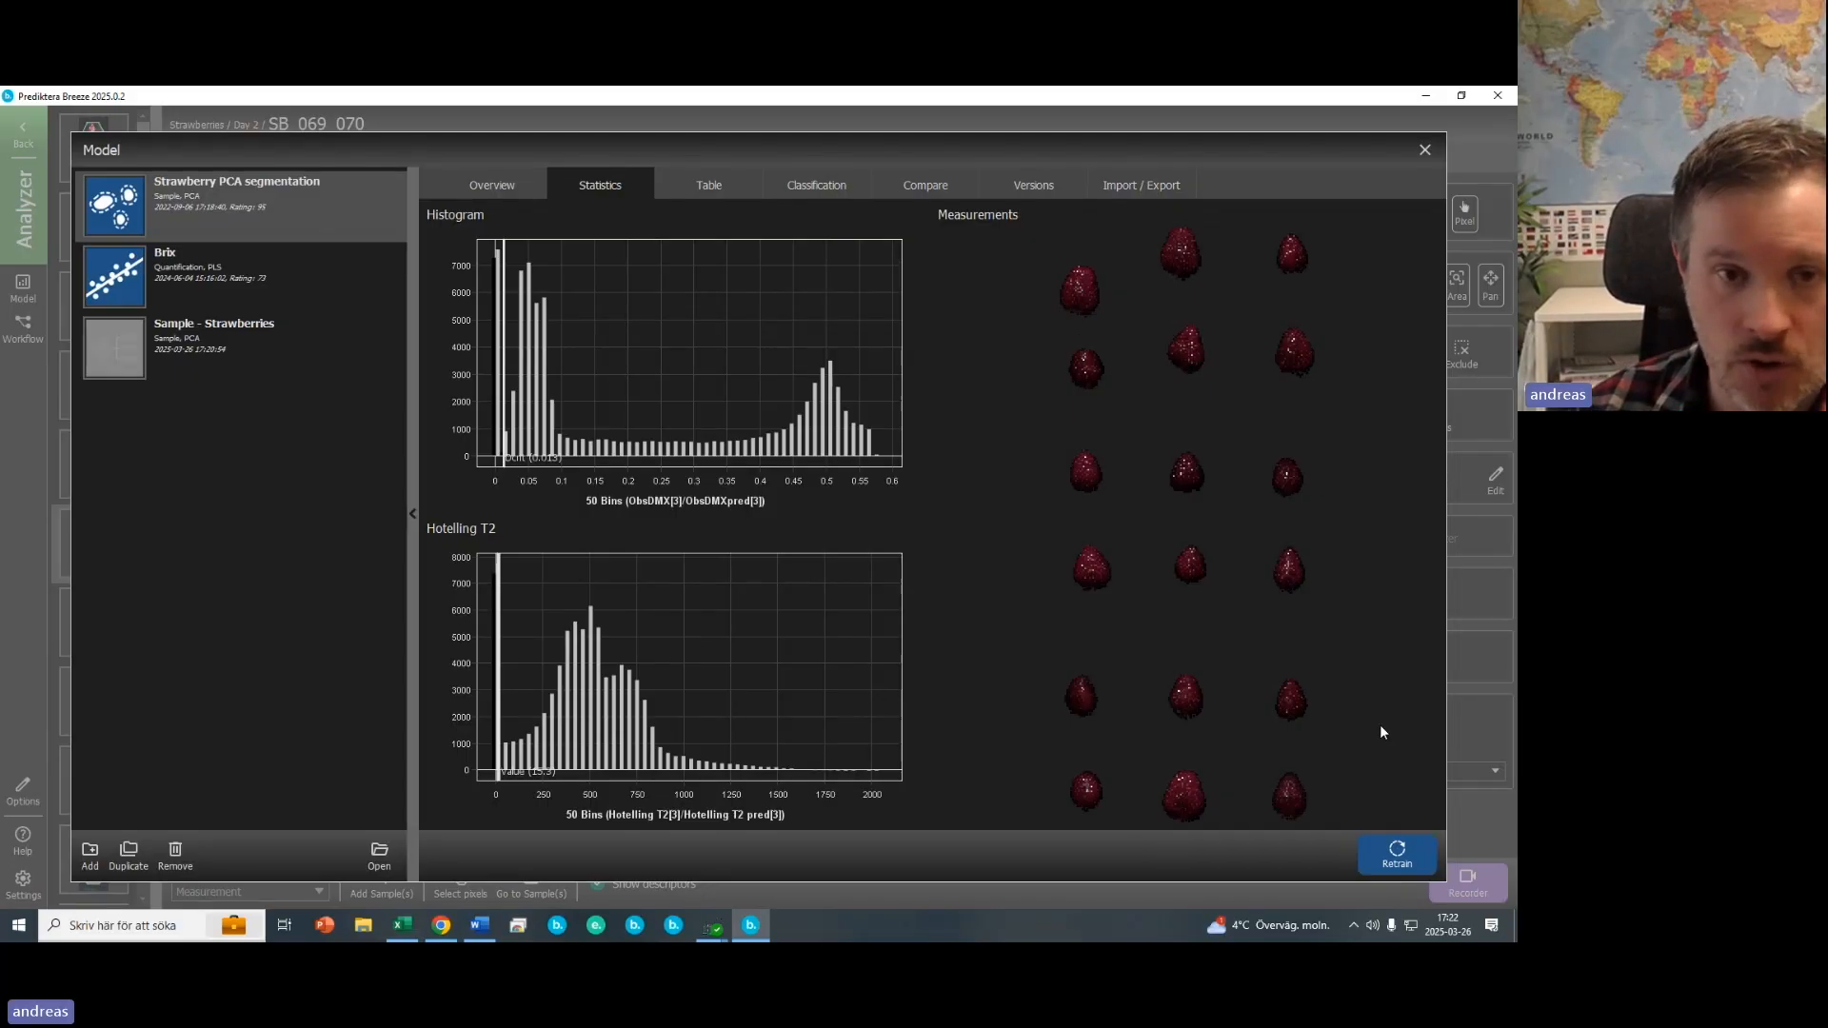
click(1434, 151)
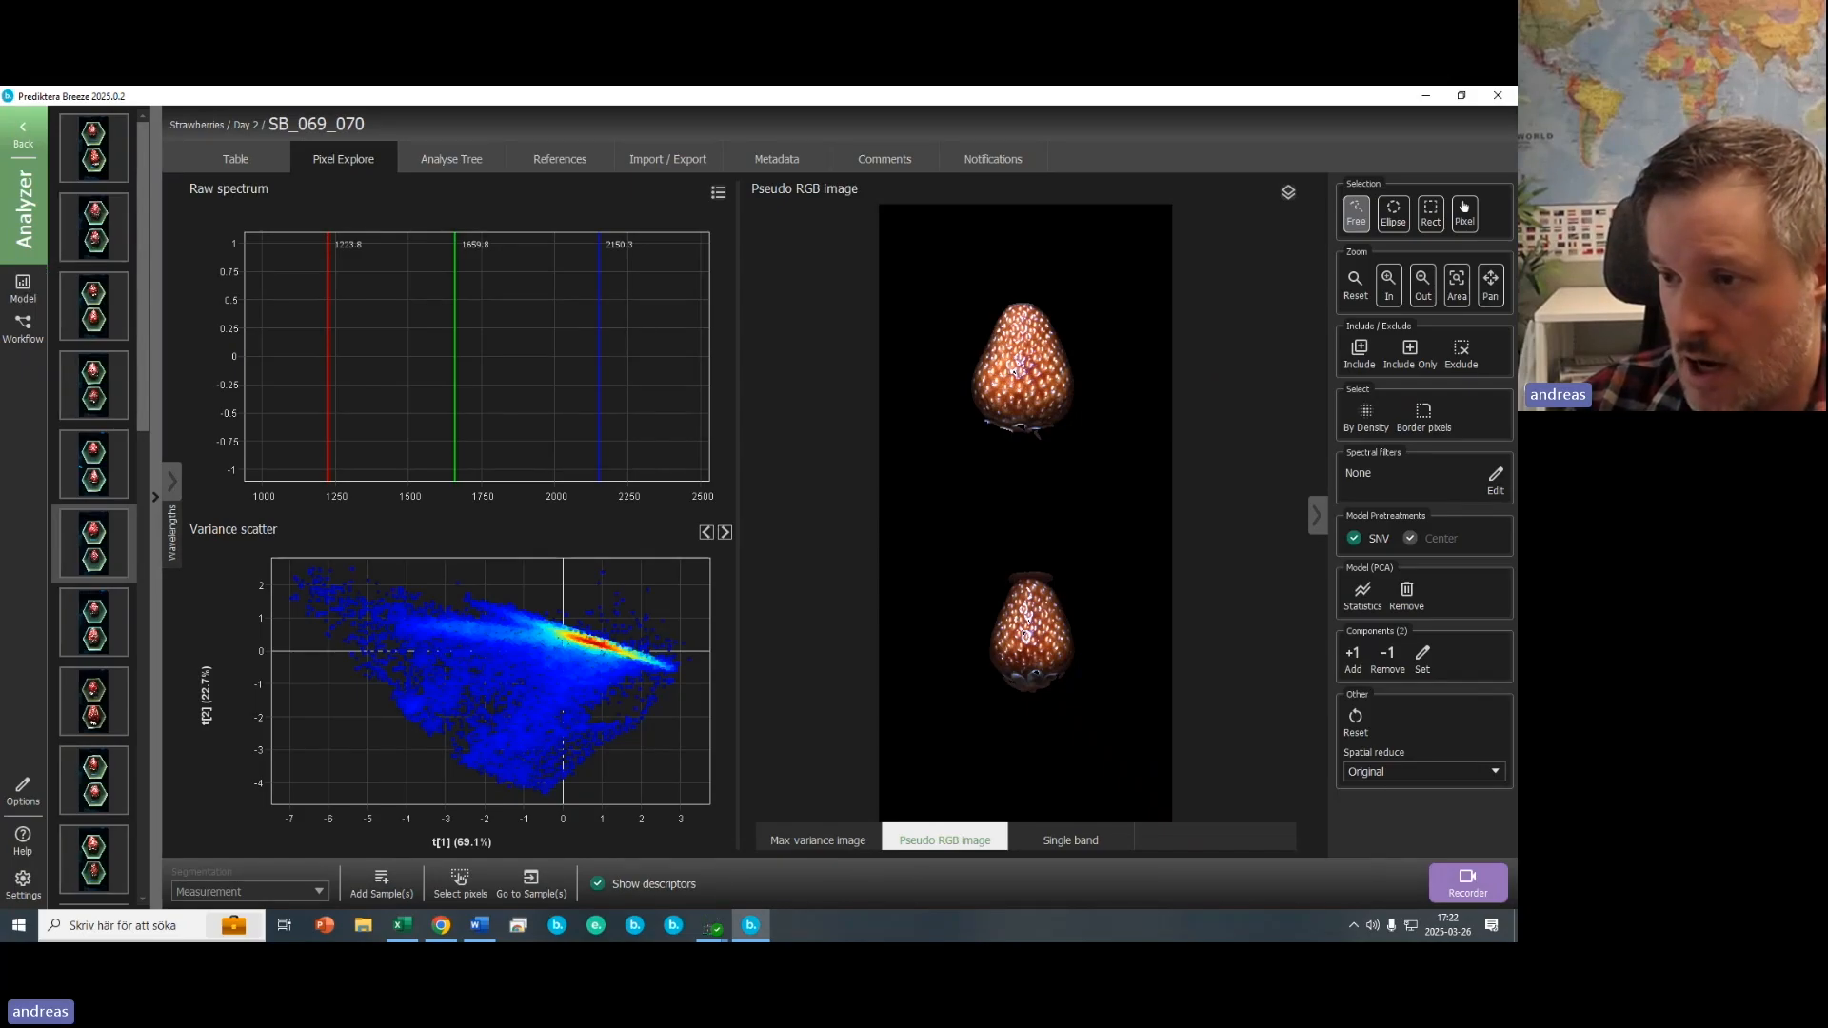
- Add a Model segmentation node using Strawberry PCA segmentation after the Measurement node in the analyse tree
click(156, 501)
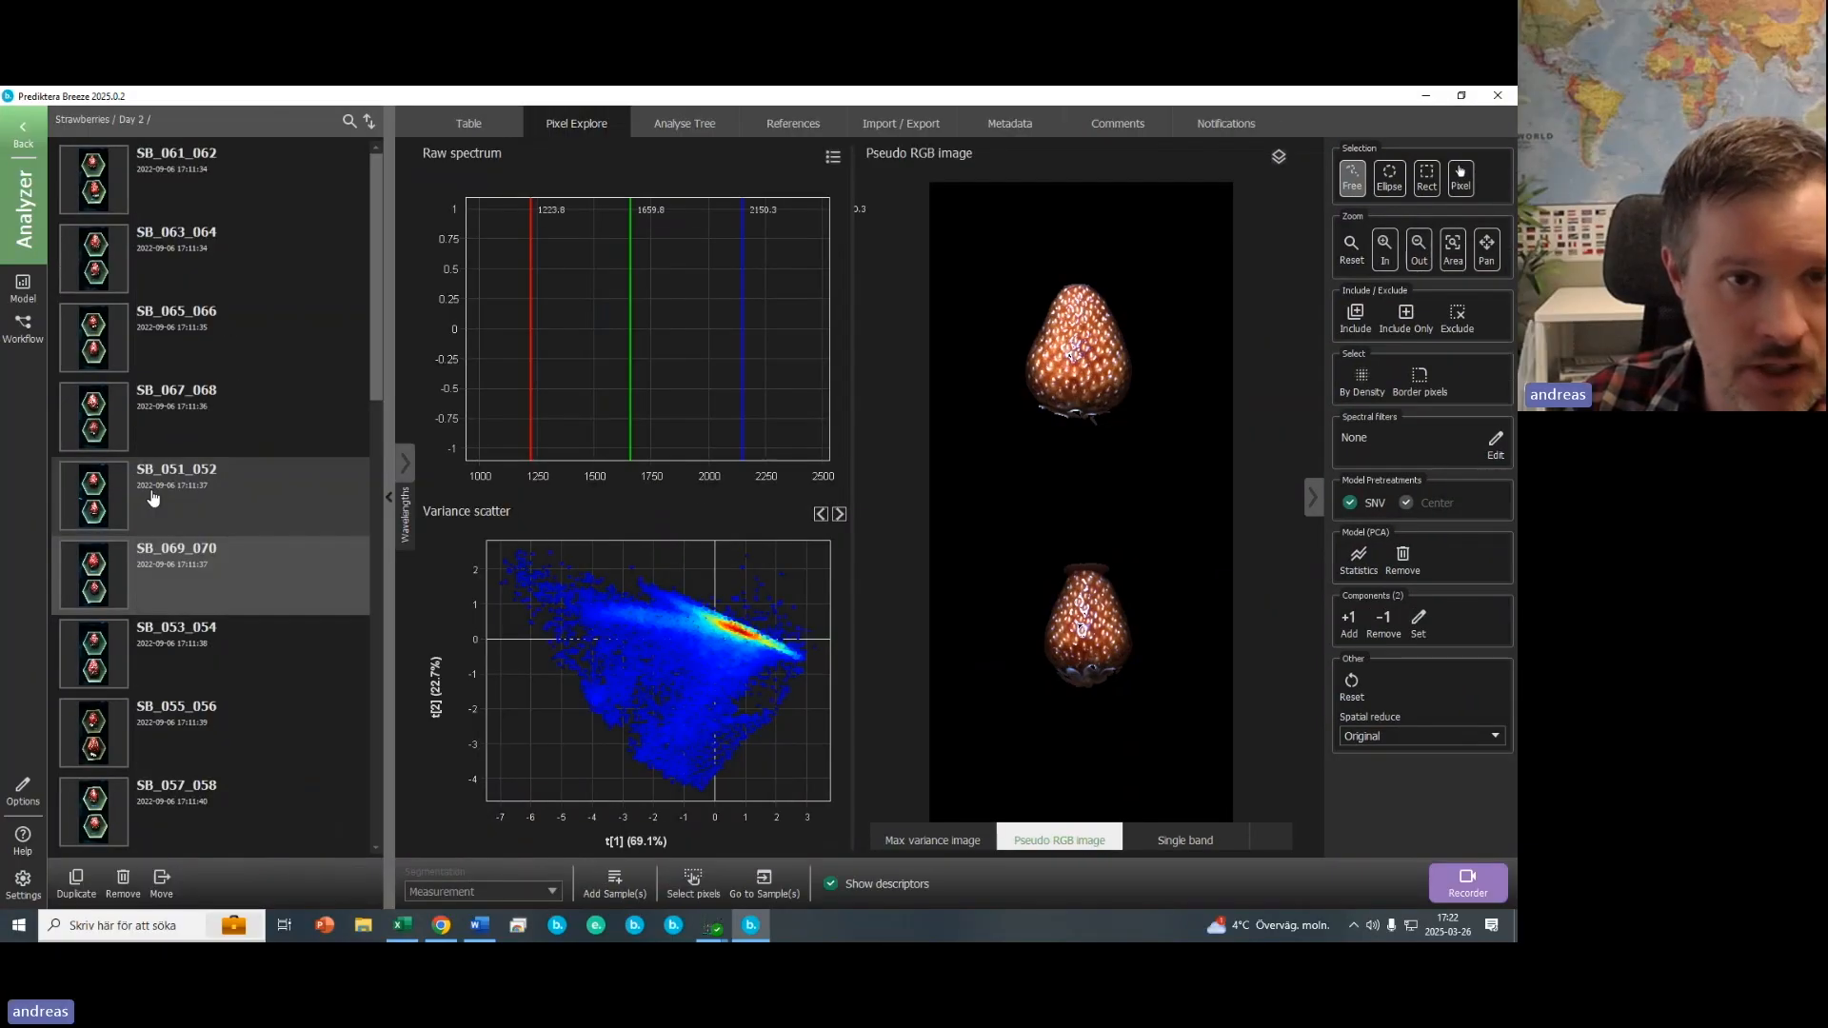
click(700, 131)
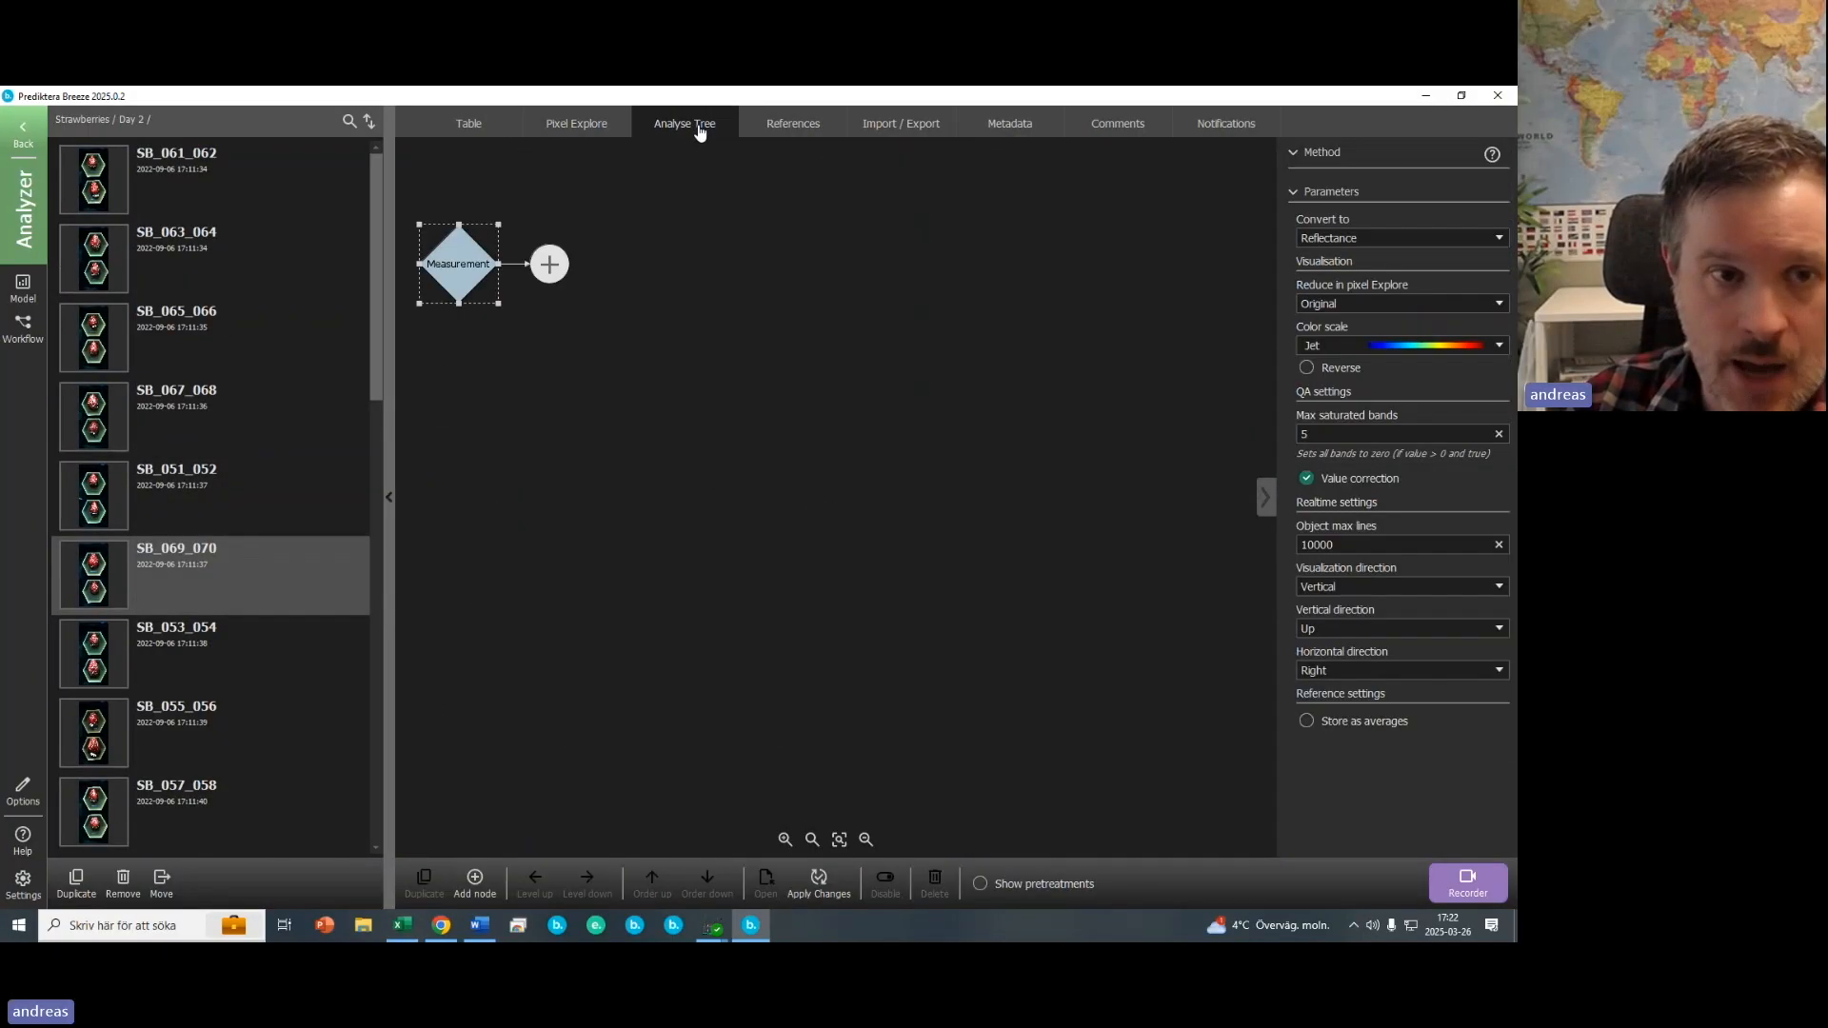
click(550, 266)
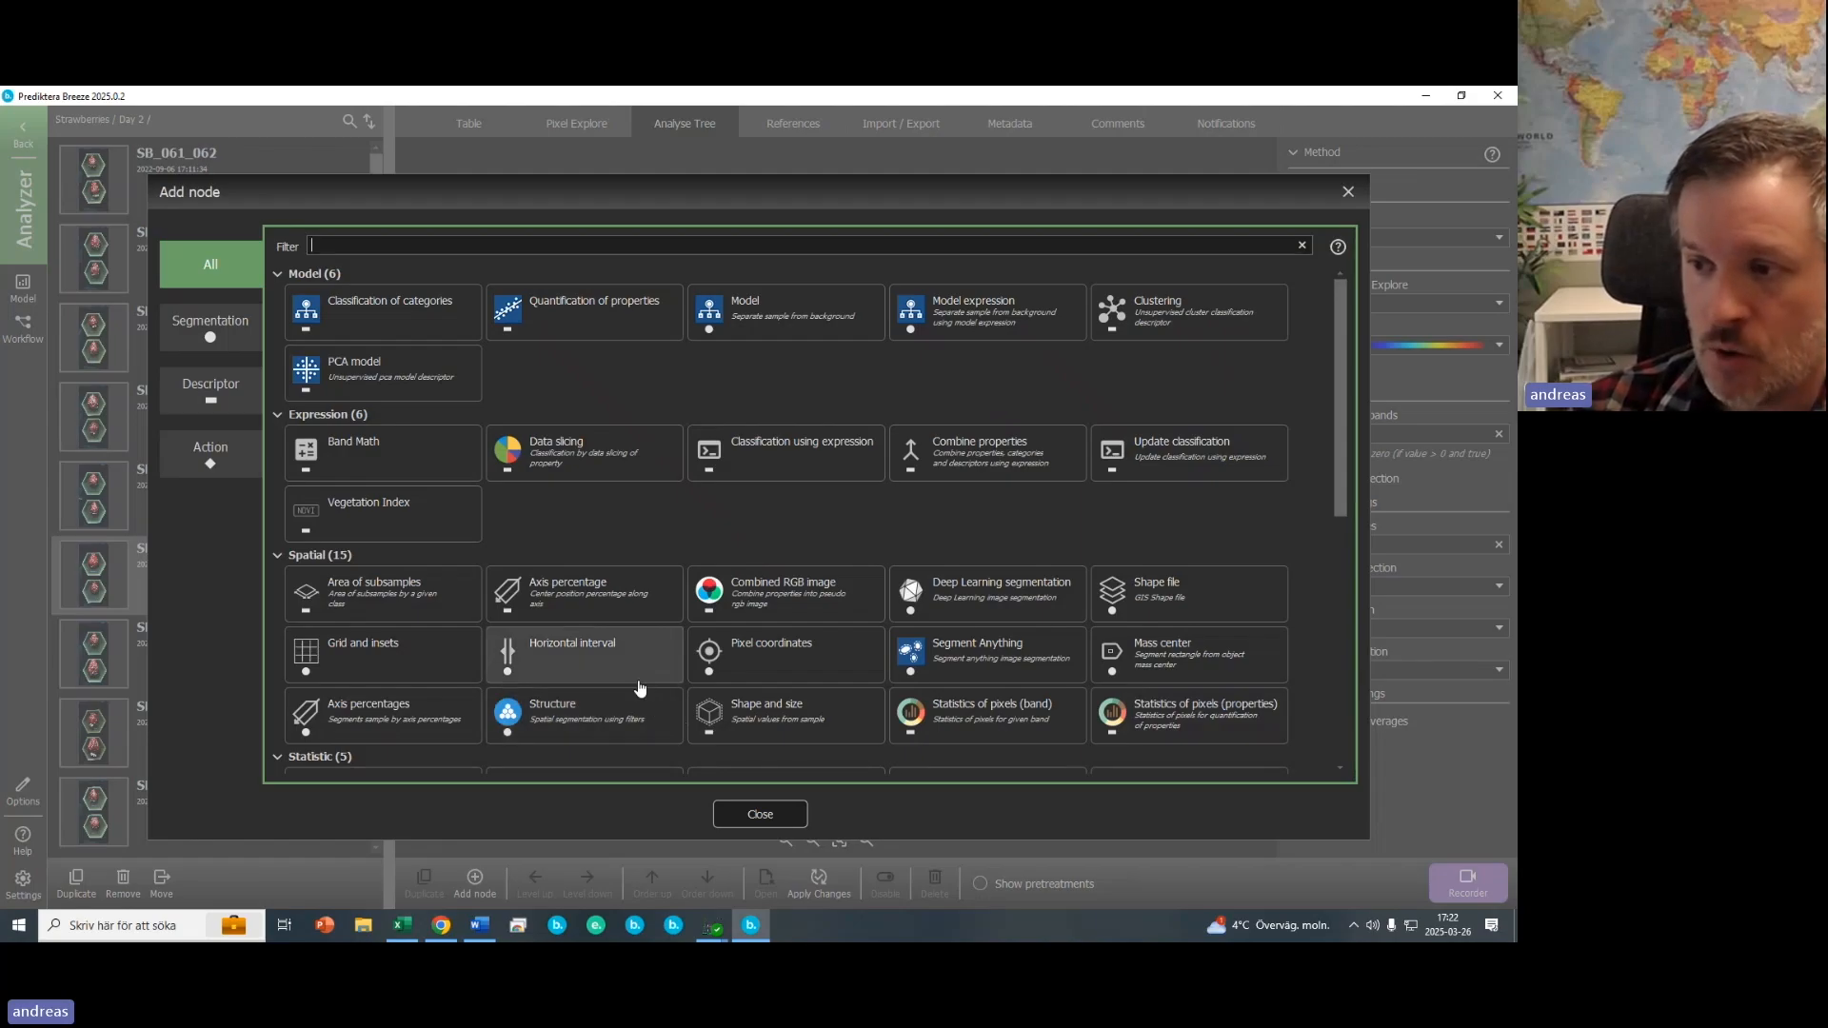
click(202, 329)
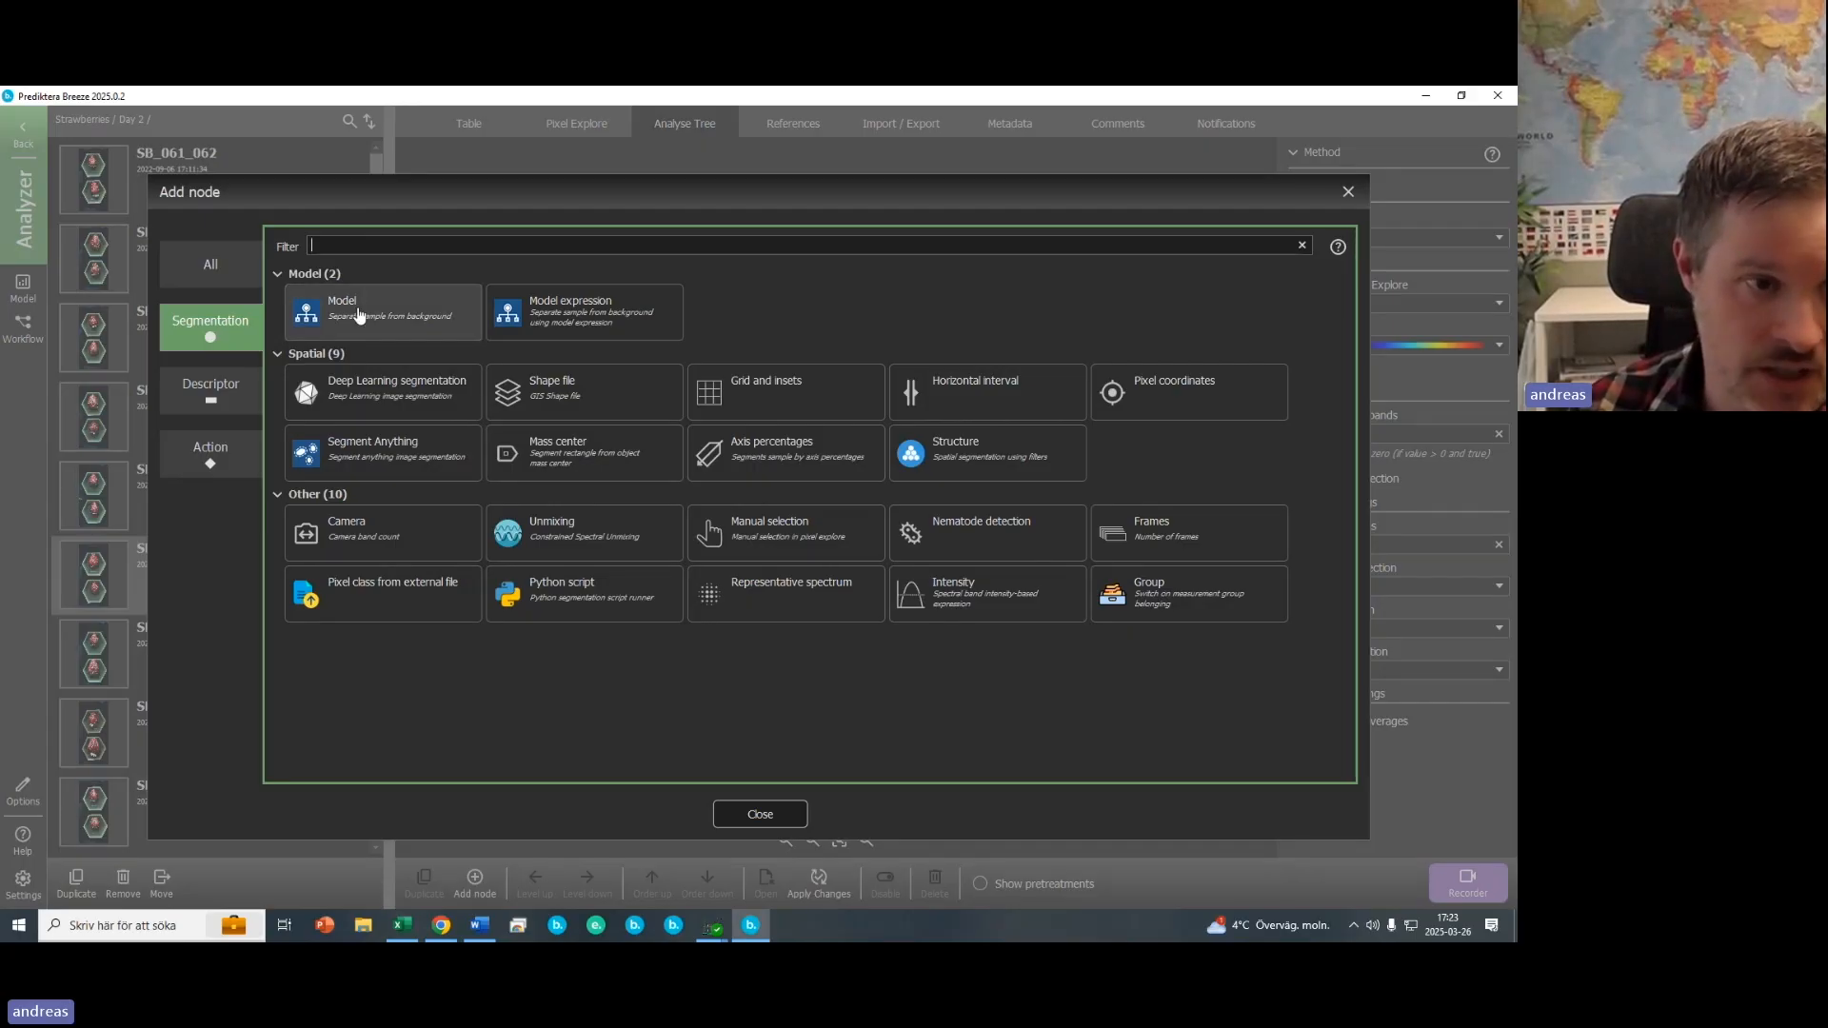
click(218, 400)
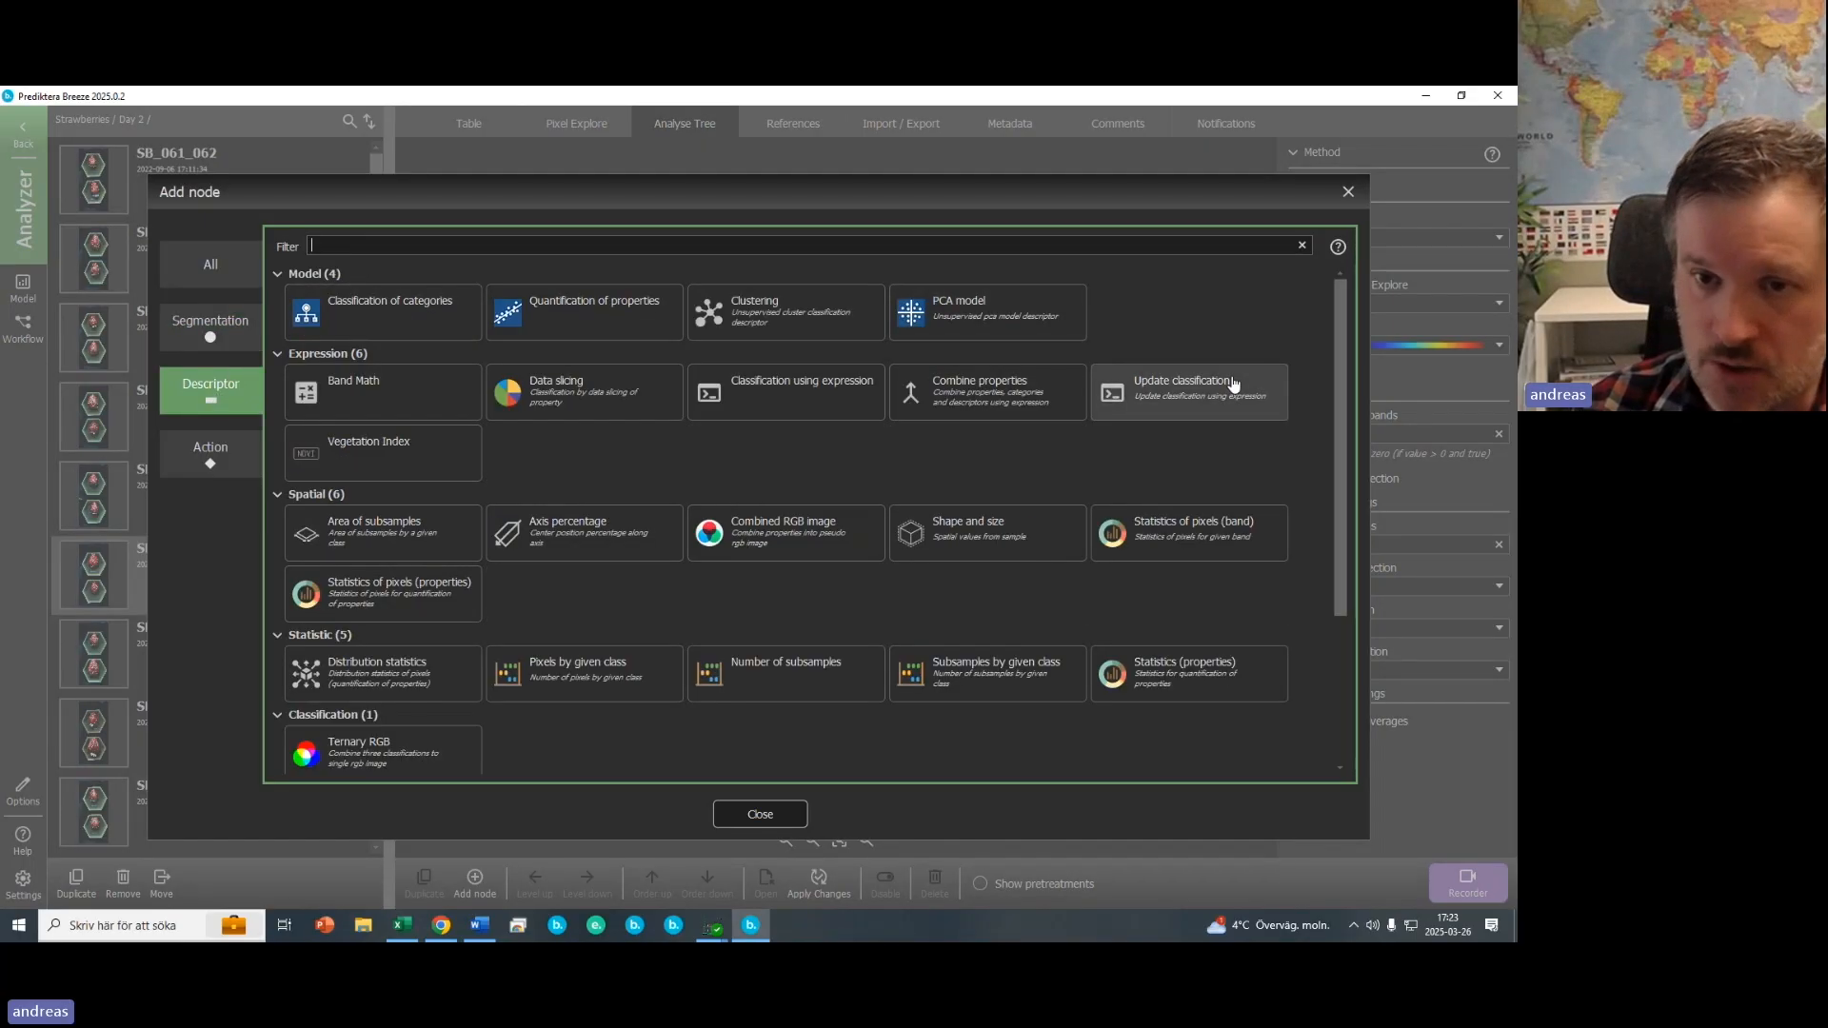
drag(1341, 533, 1345, 653)
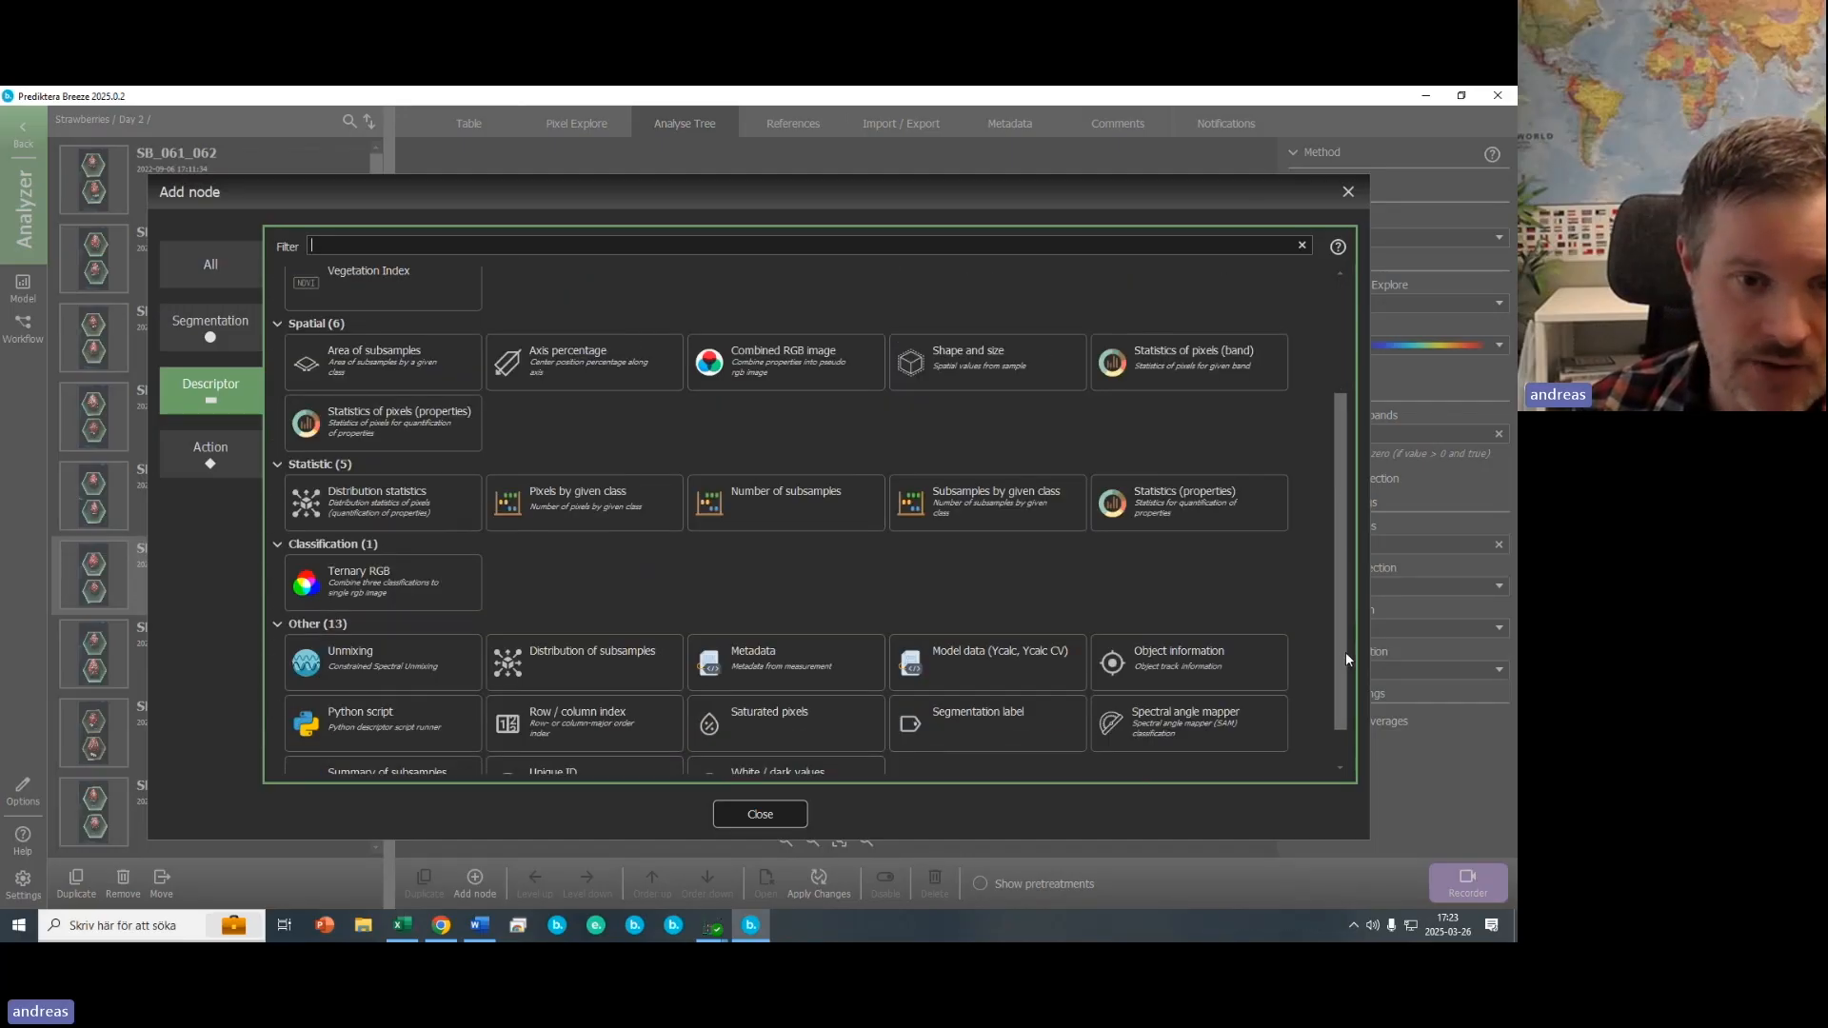
scroll(962, 642, up, 3)
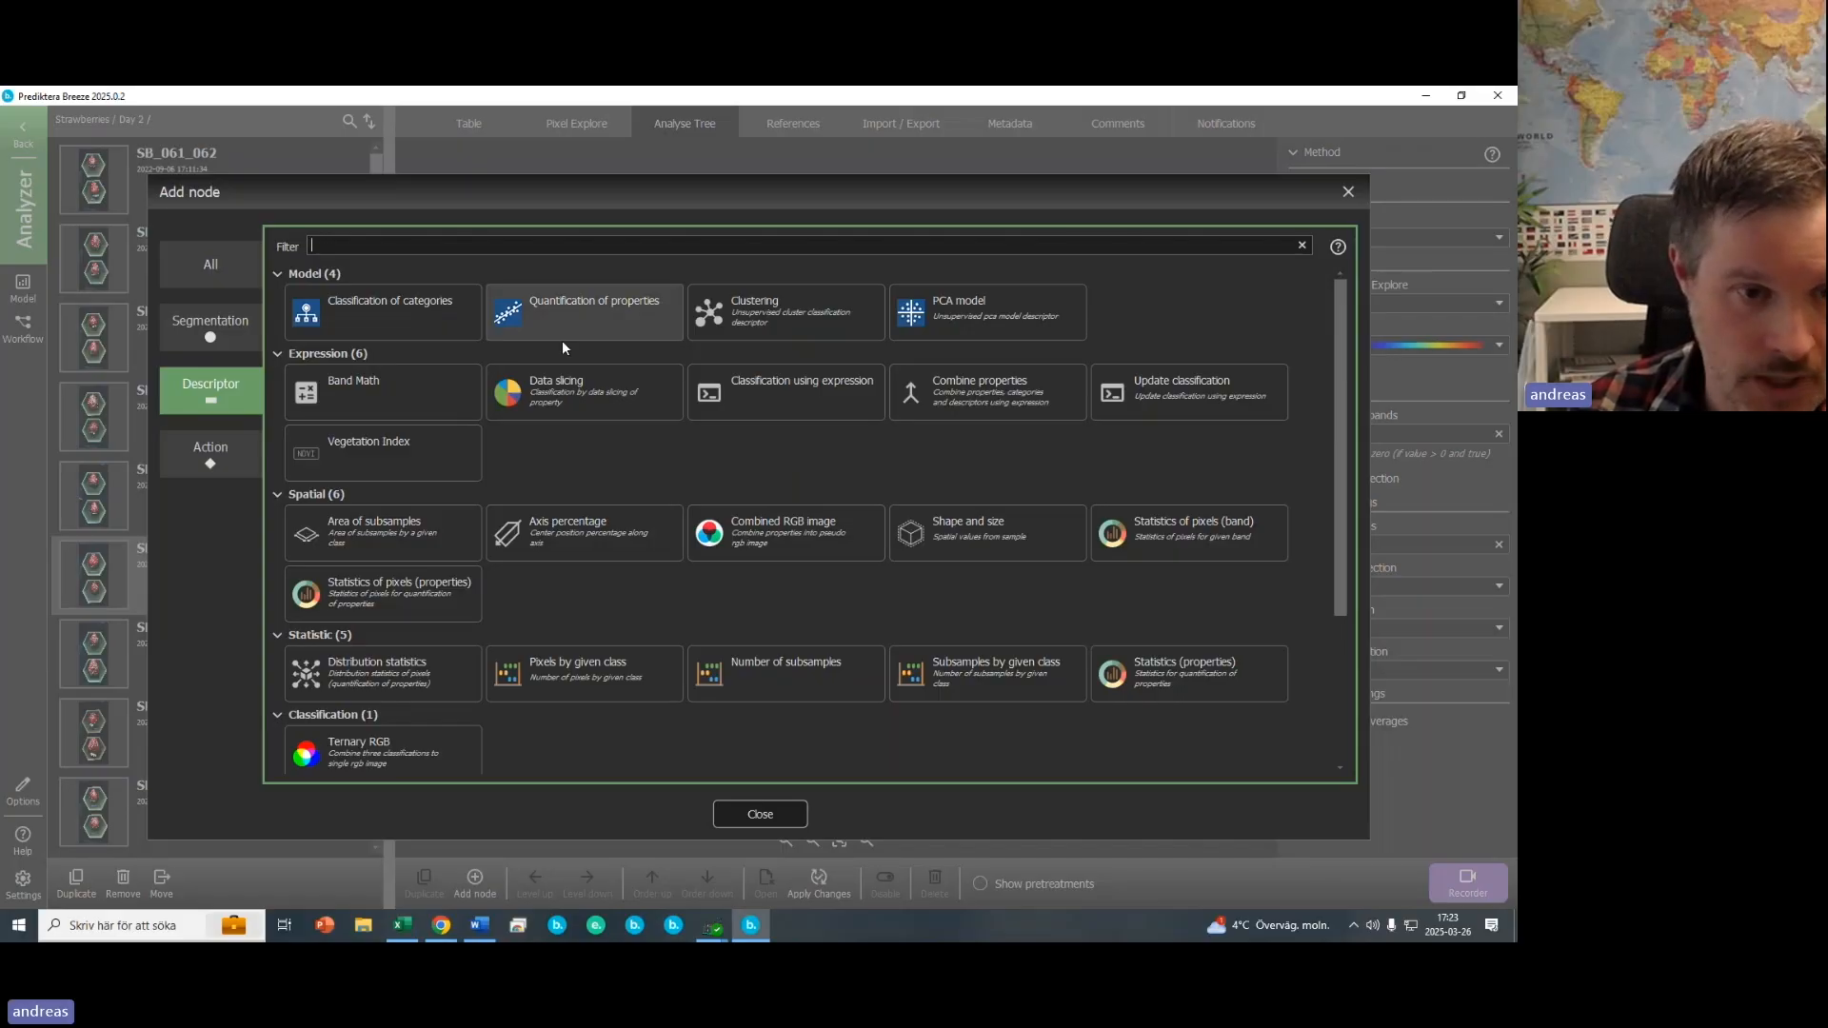
scroll(621, 514, down, 1)
scroll(623, 512, down, 2)
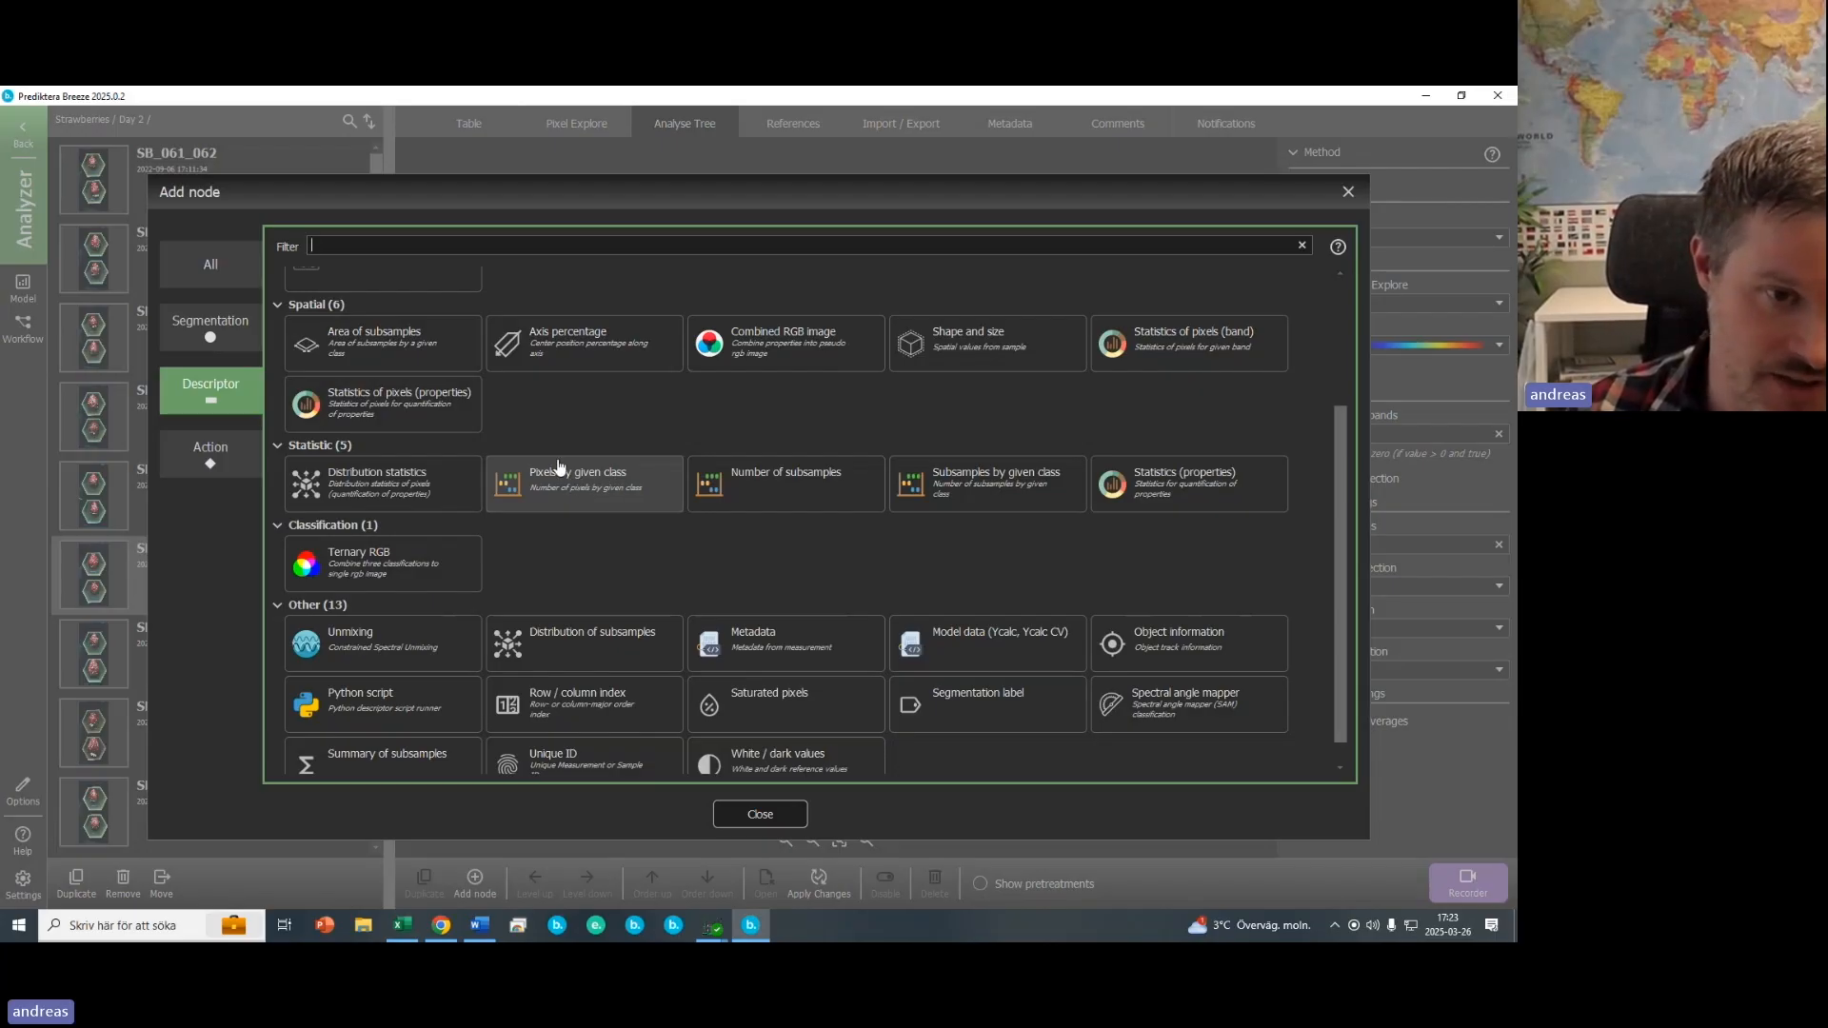
scroll(682, 562, down, 1)
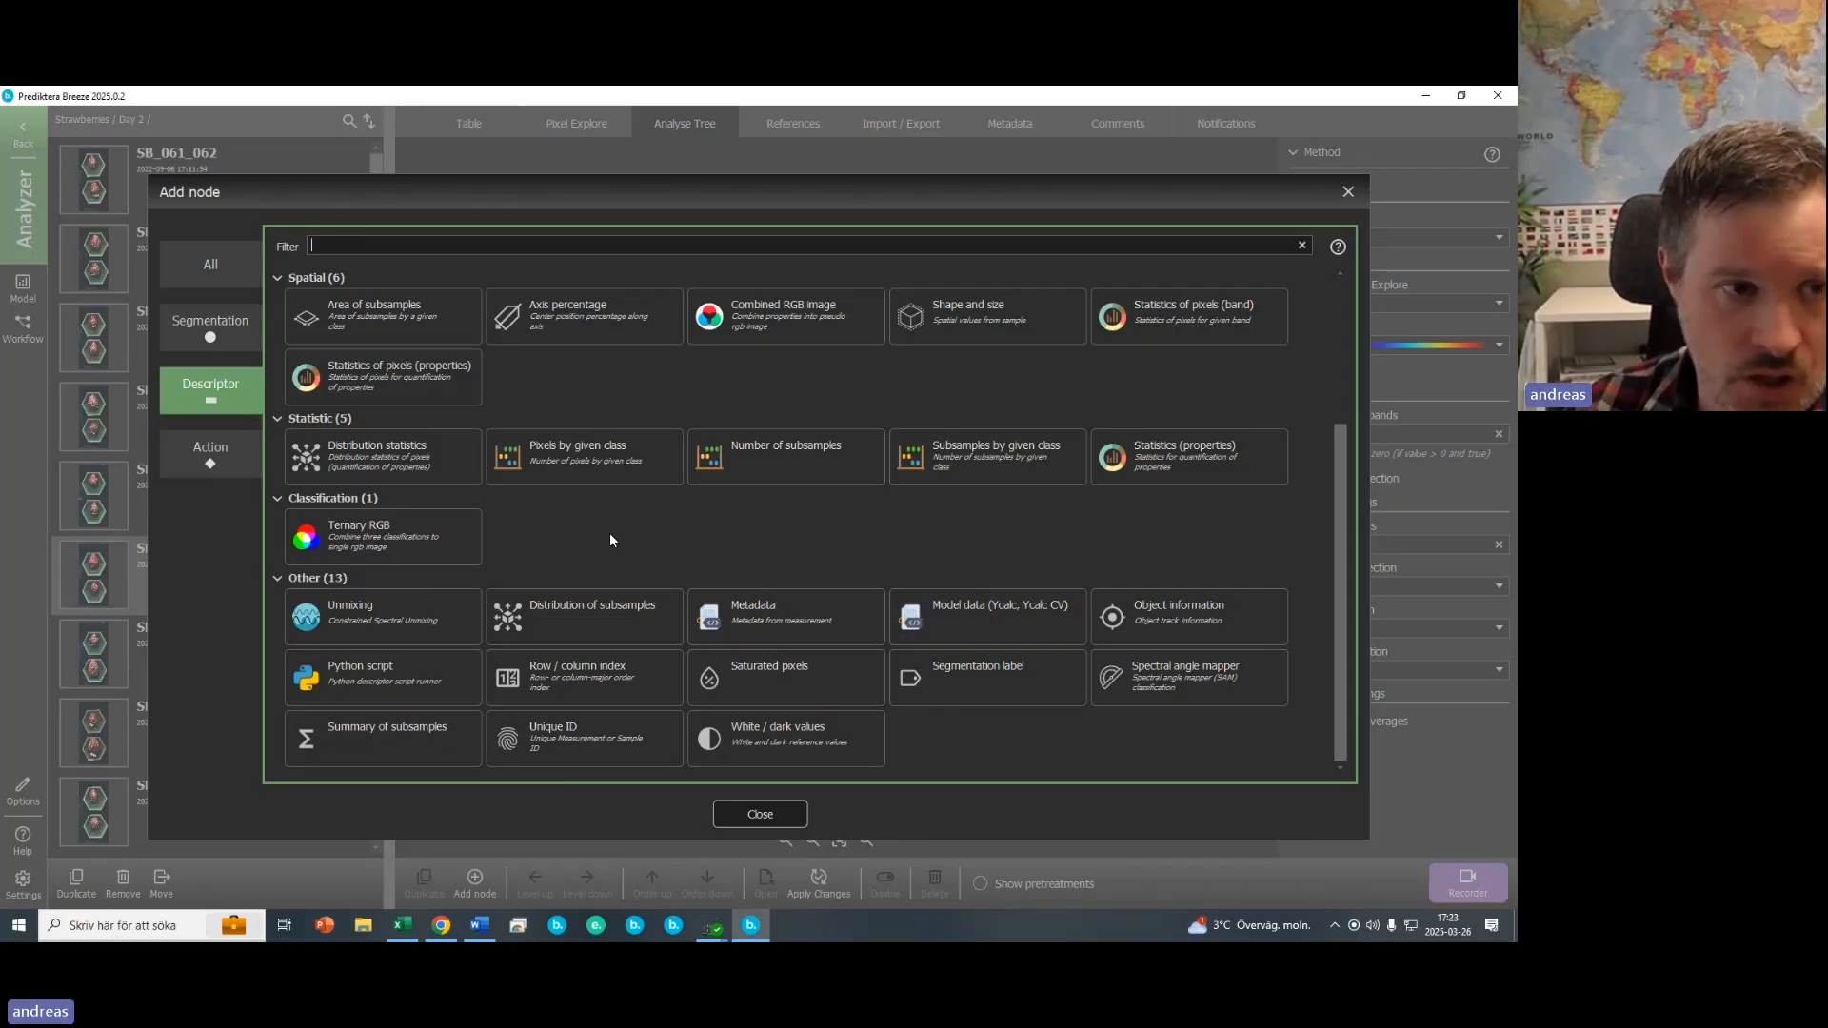
click(169, 334)
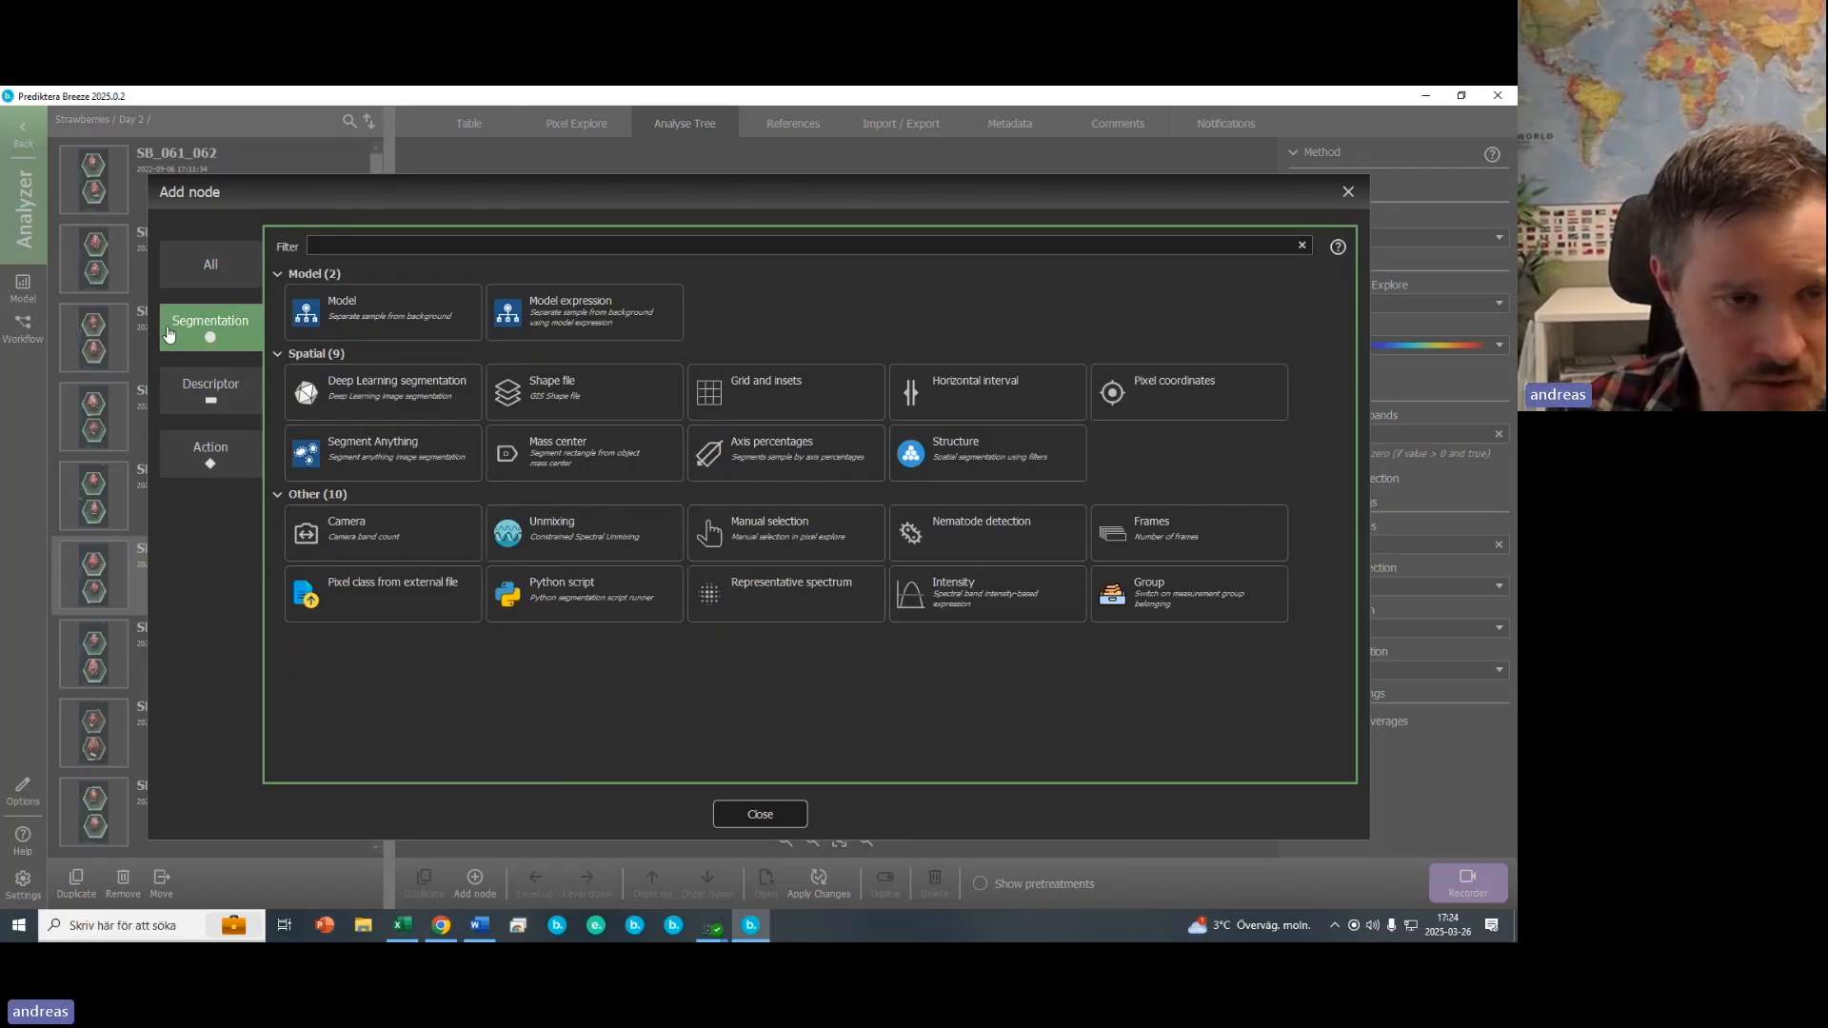
click(370, 323)
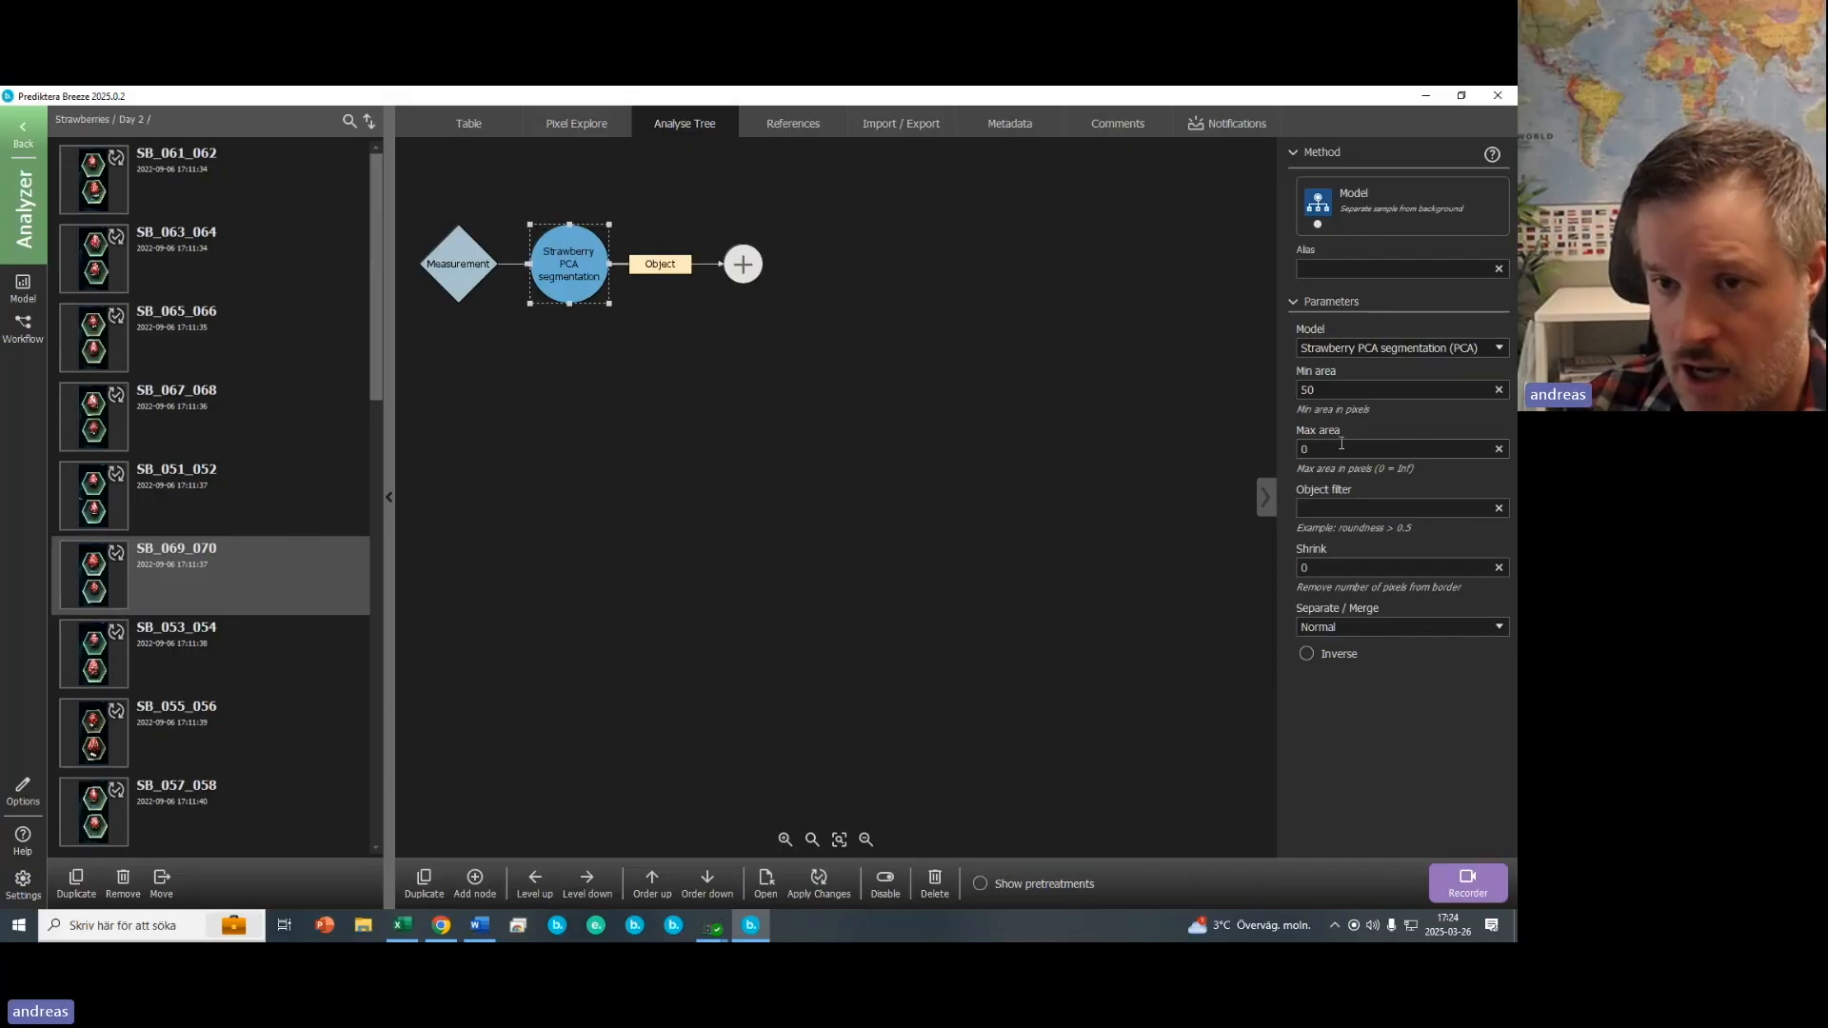
- Set the segmentation node's minimum area to 500 pixels
double_click(1337, 390)
click(1337, 390)
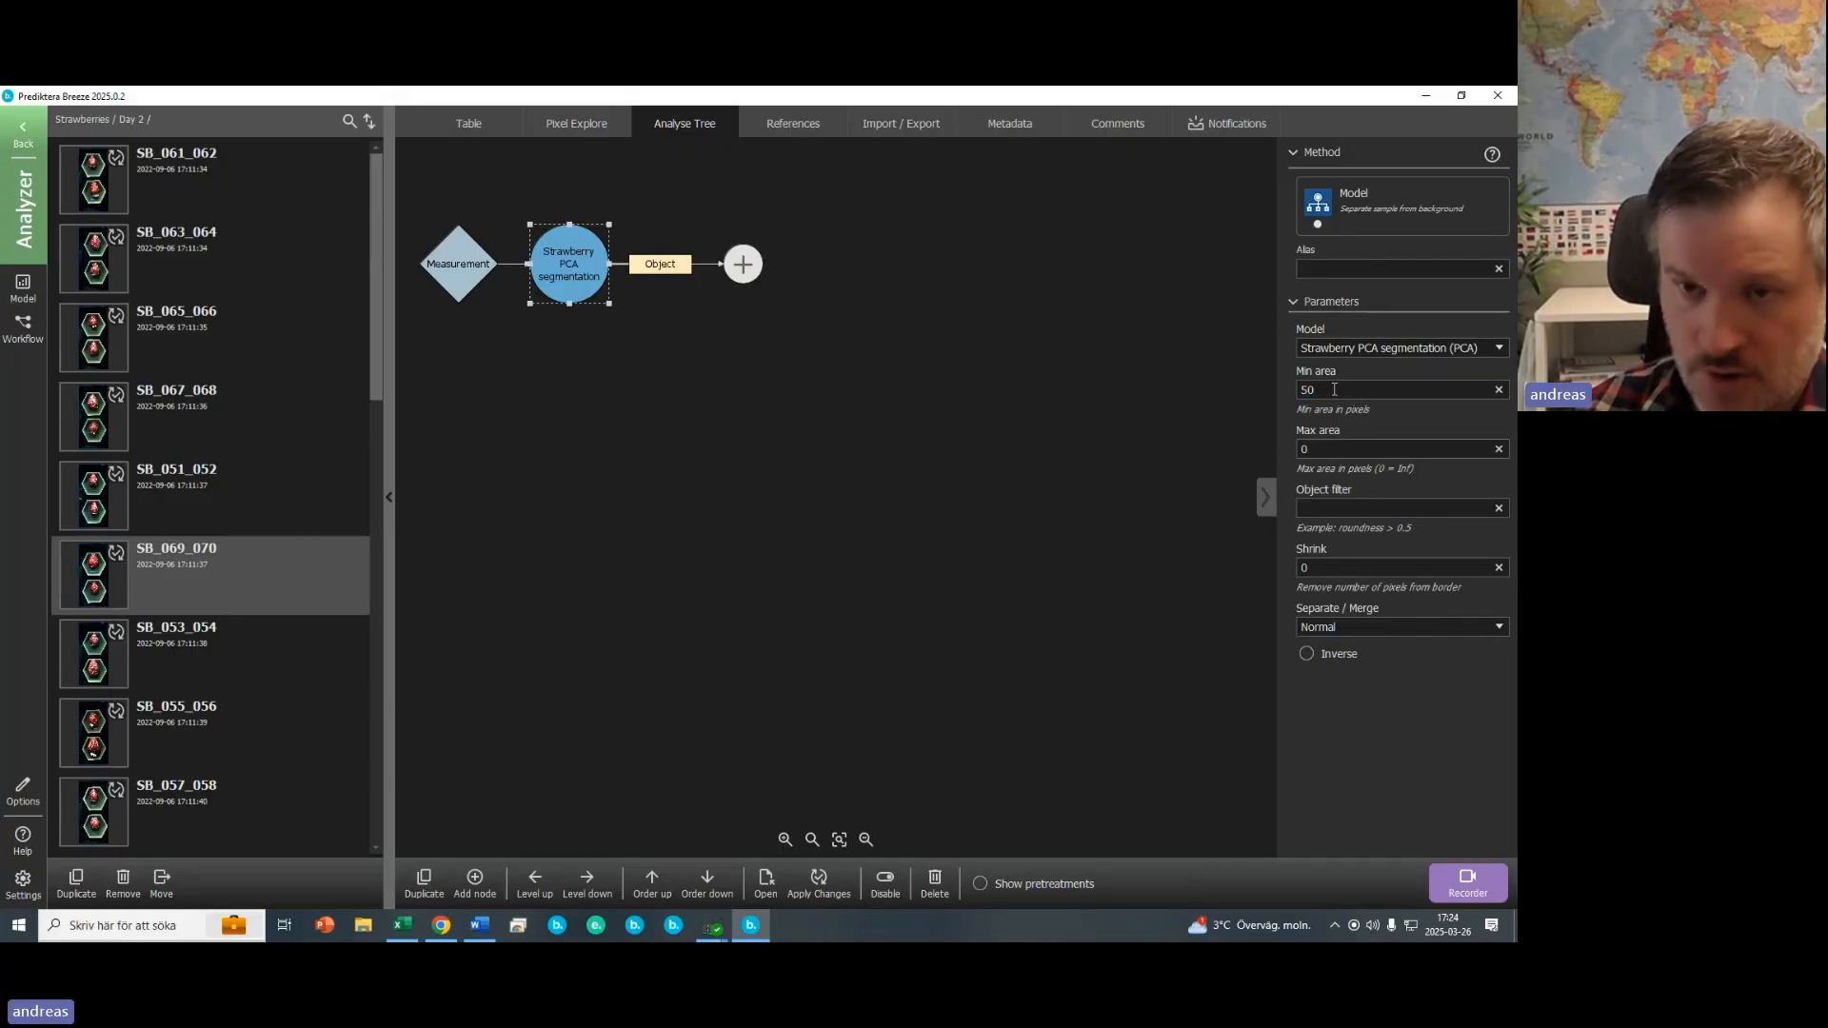
text(0)
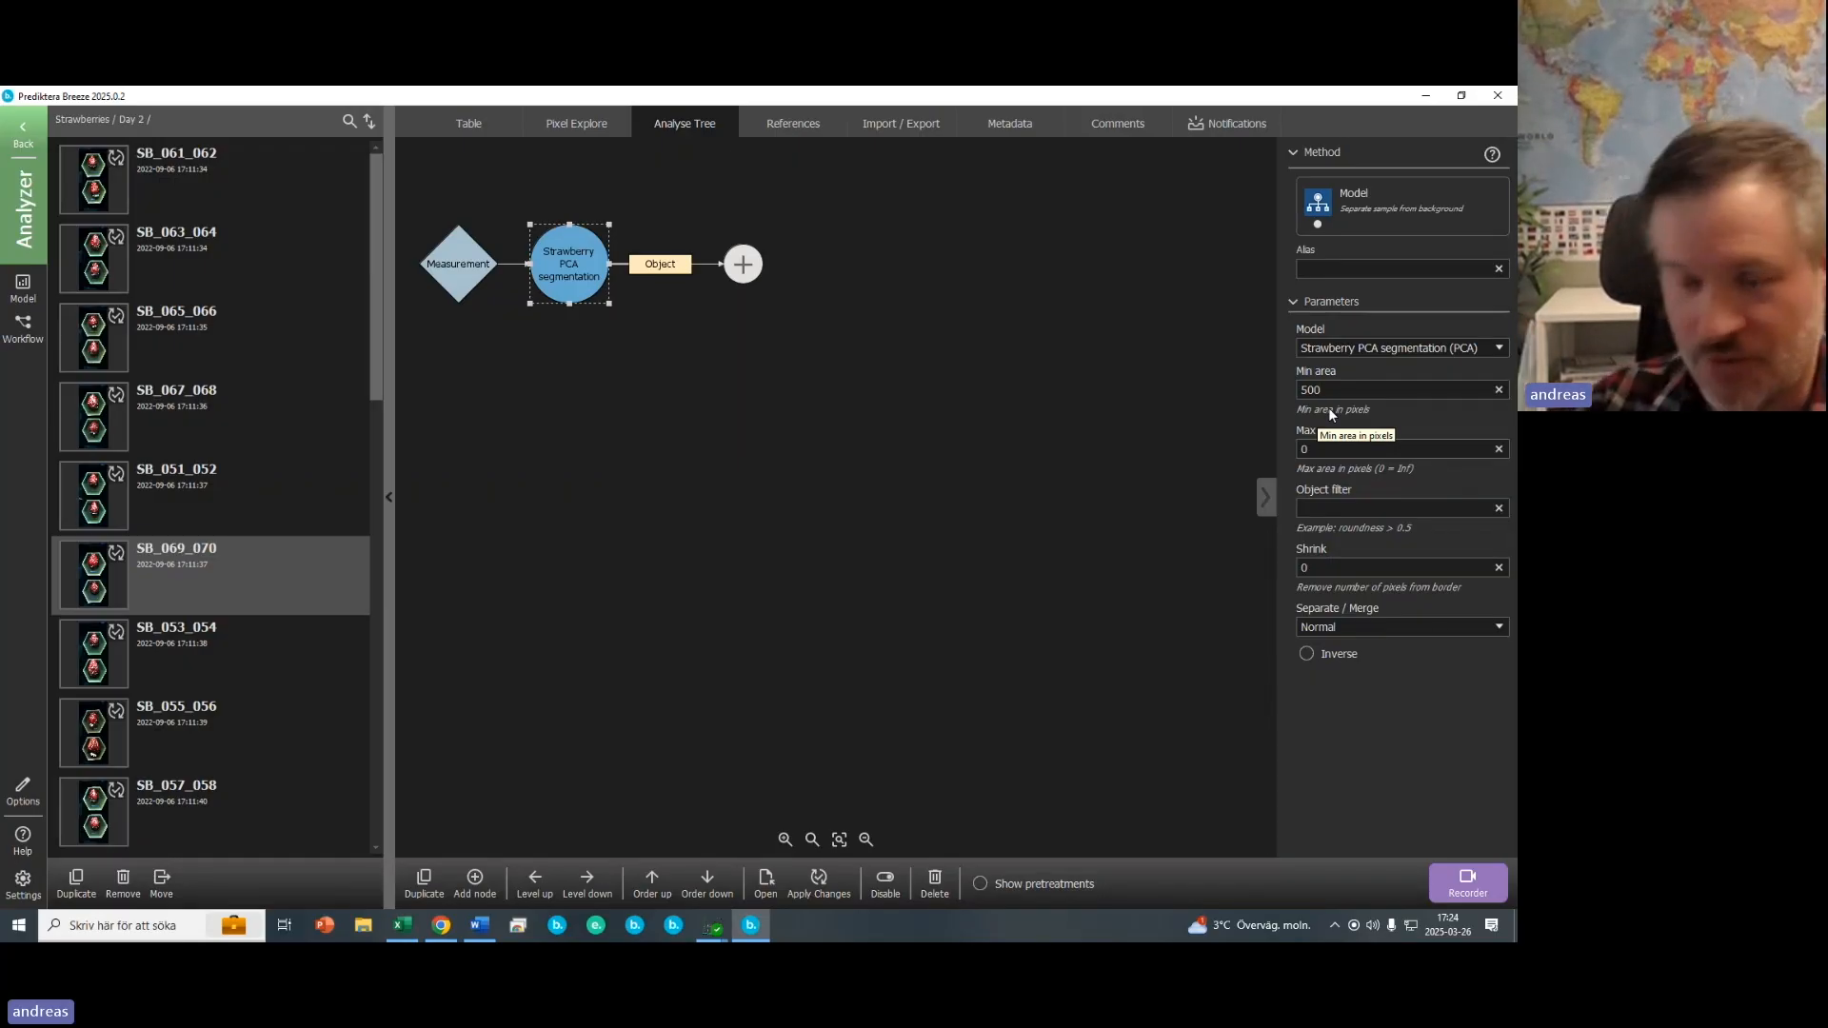
key(shift+Left)
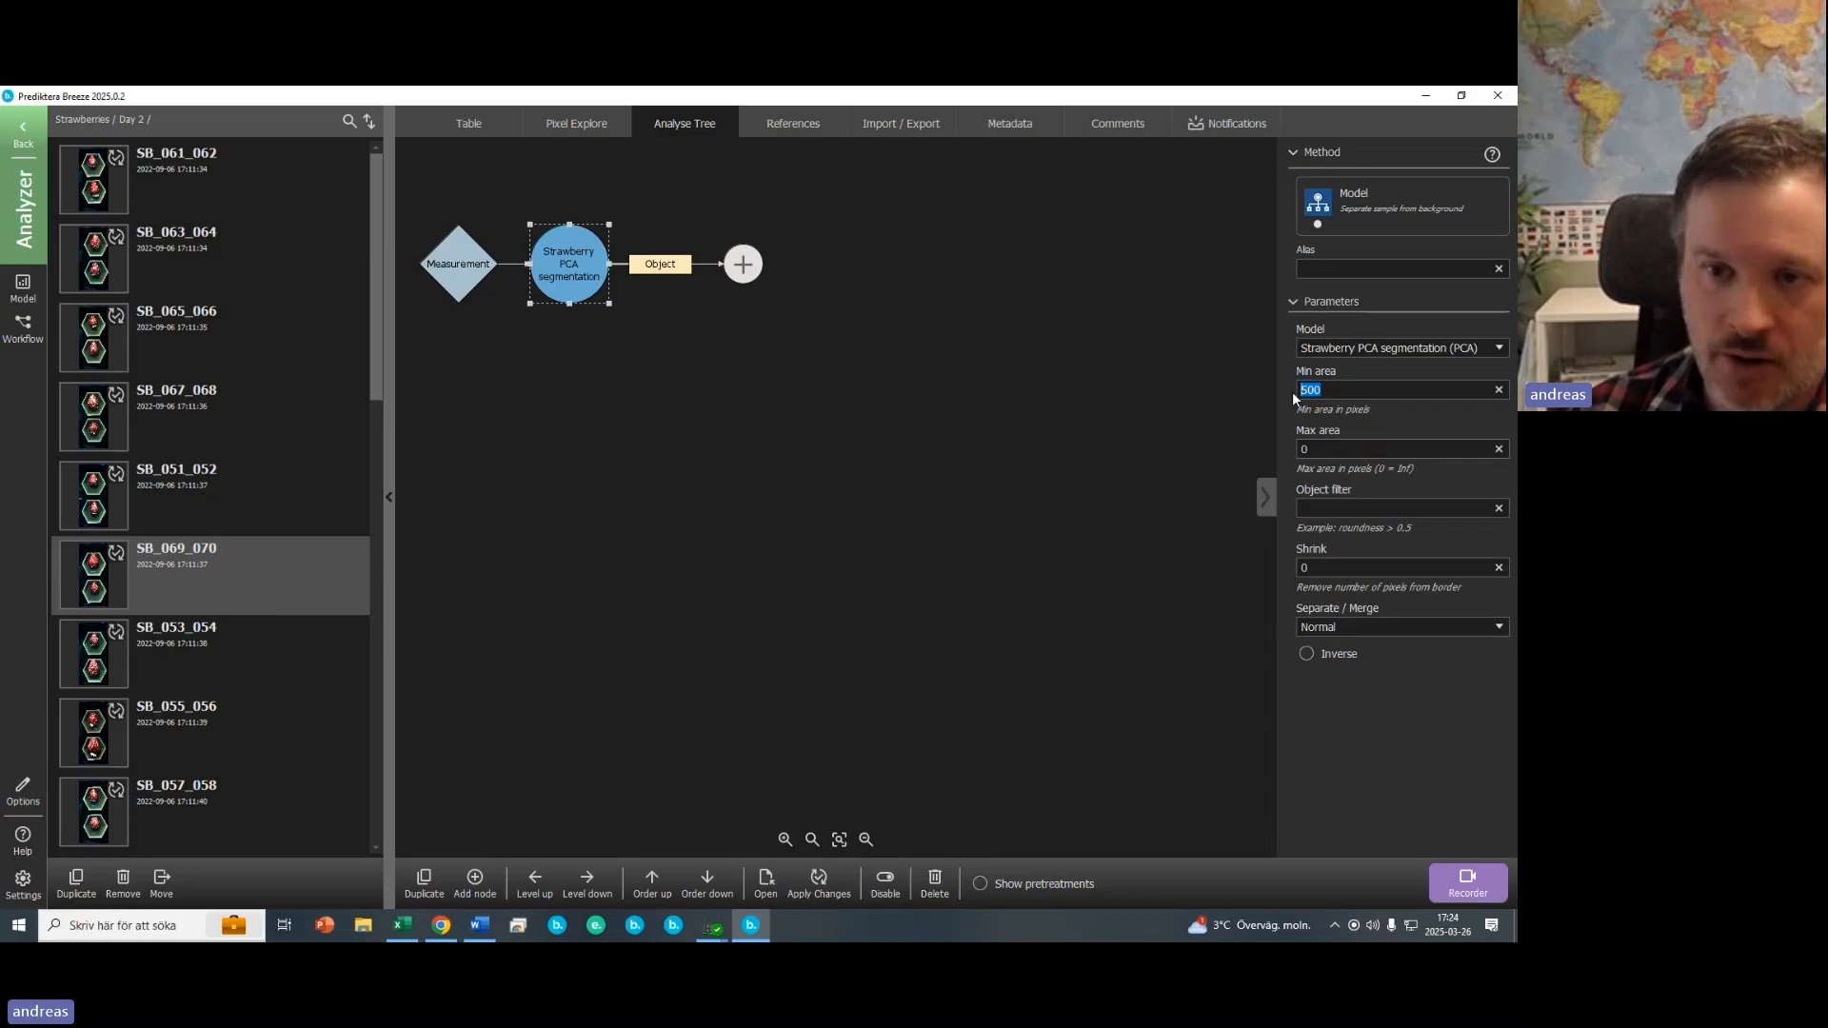
click(1342, 390)
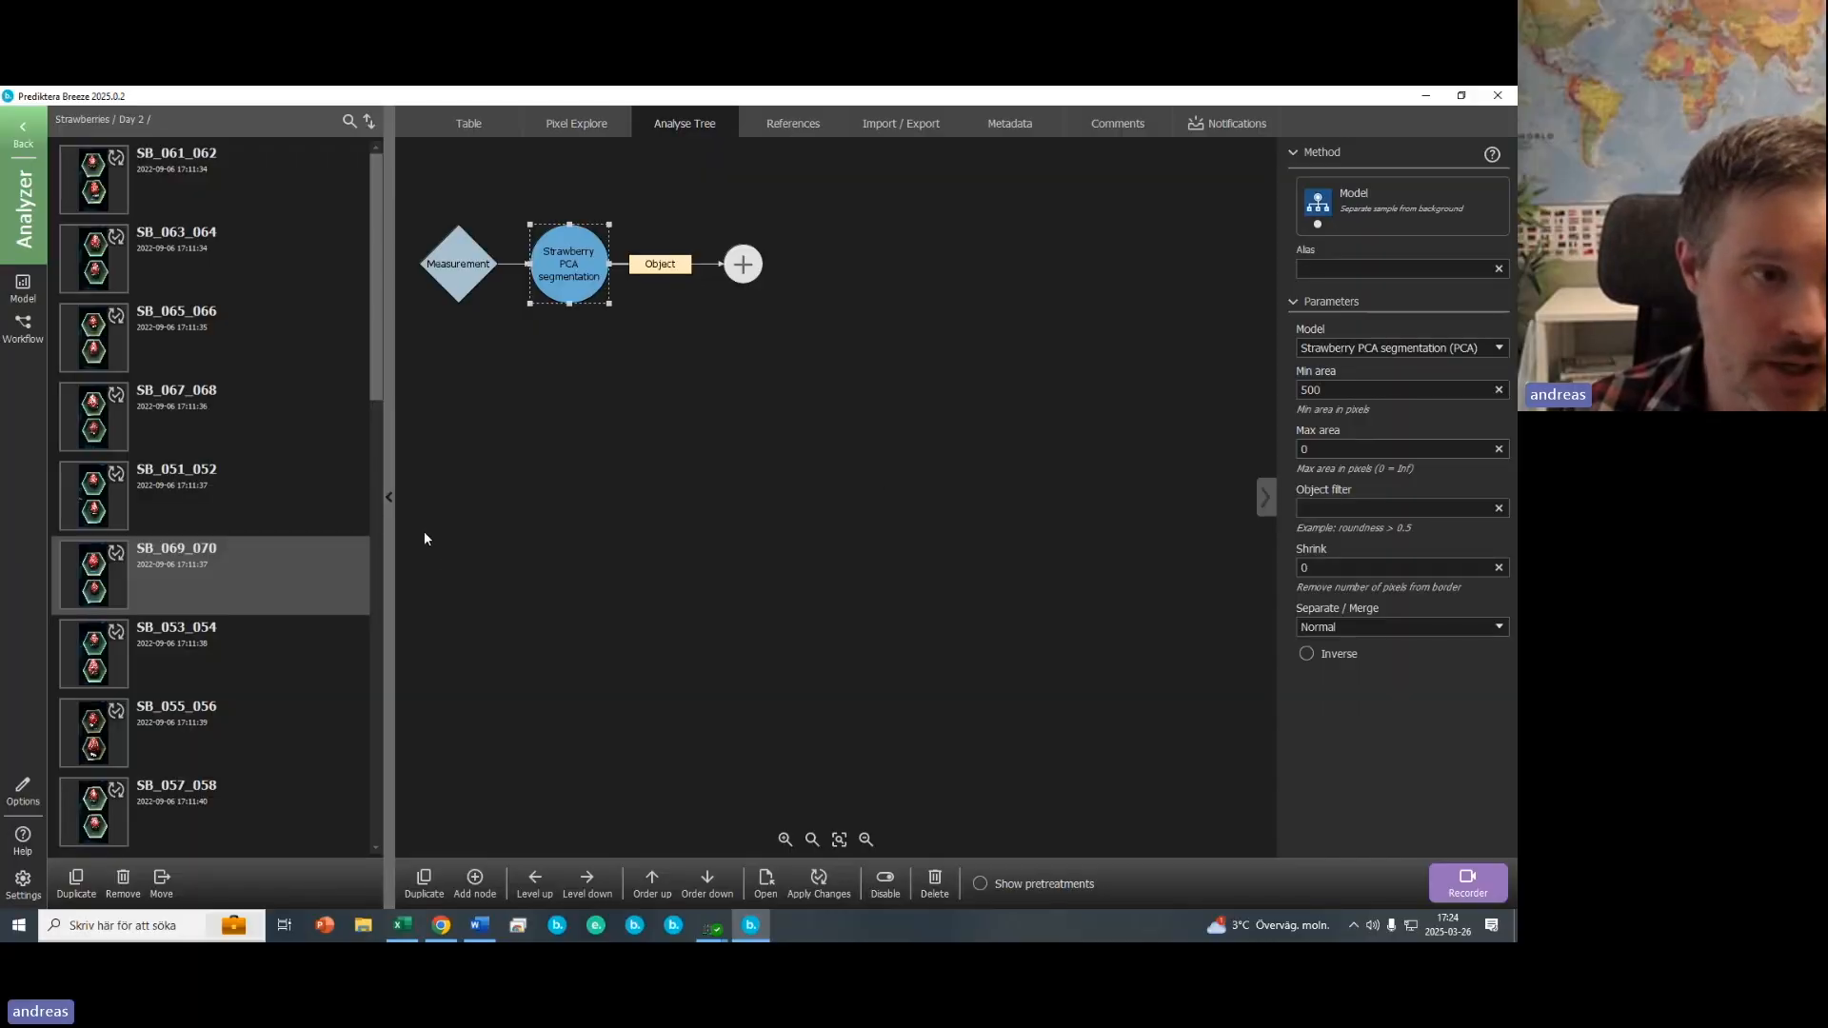
- Return to the project and apply the analyse tree changes to the Day 1 measurements
click(23, 129)
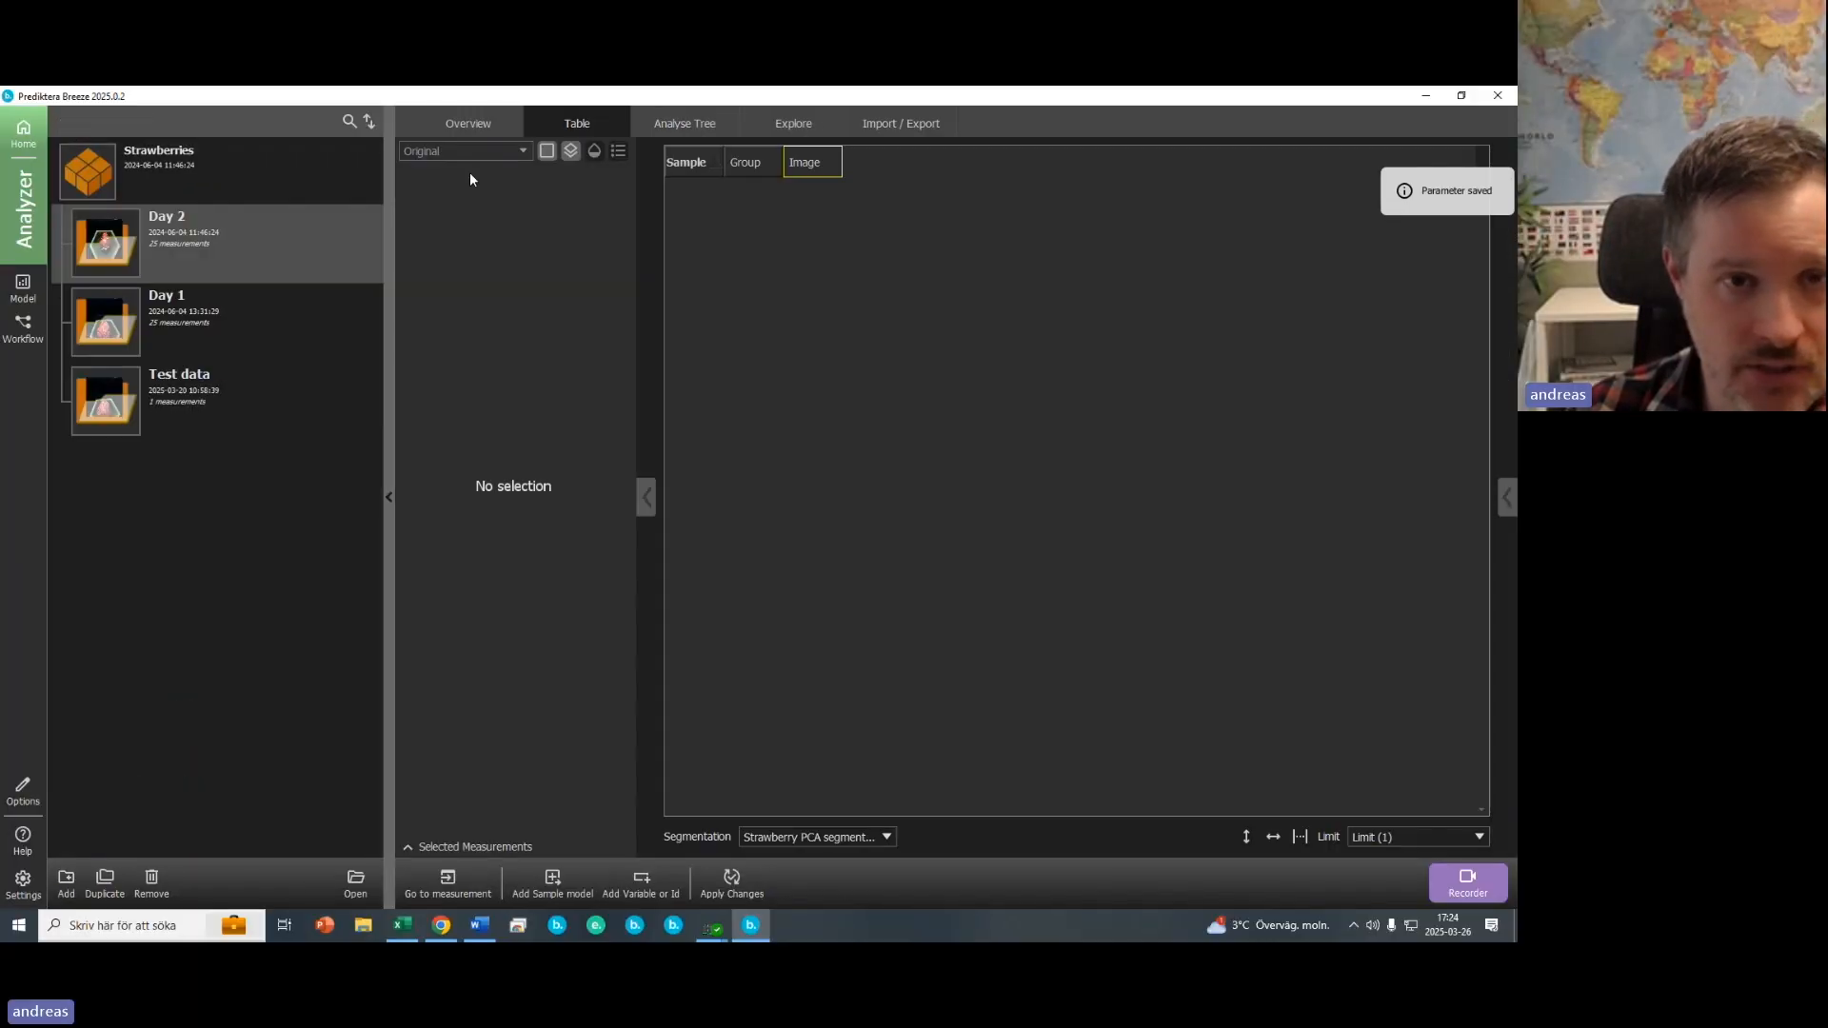
click(134, 303)
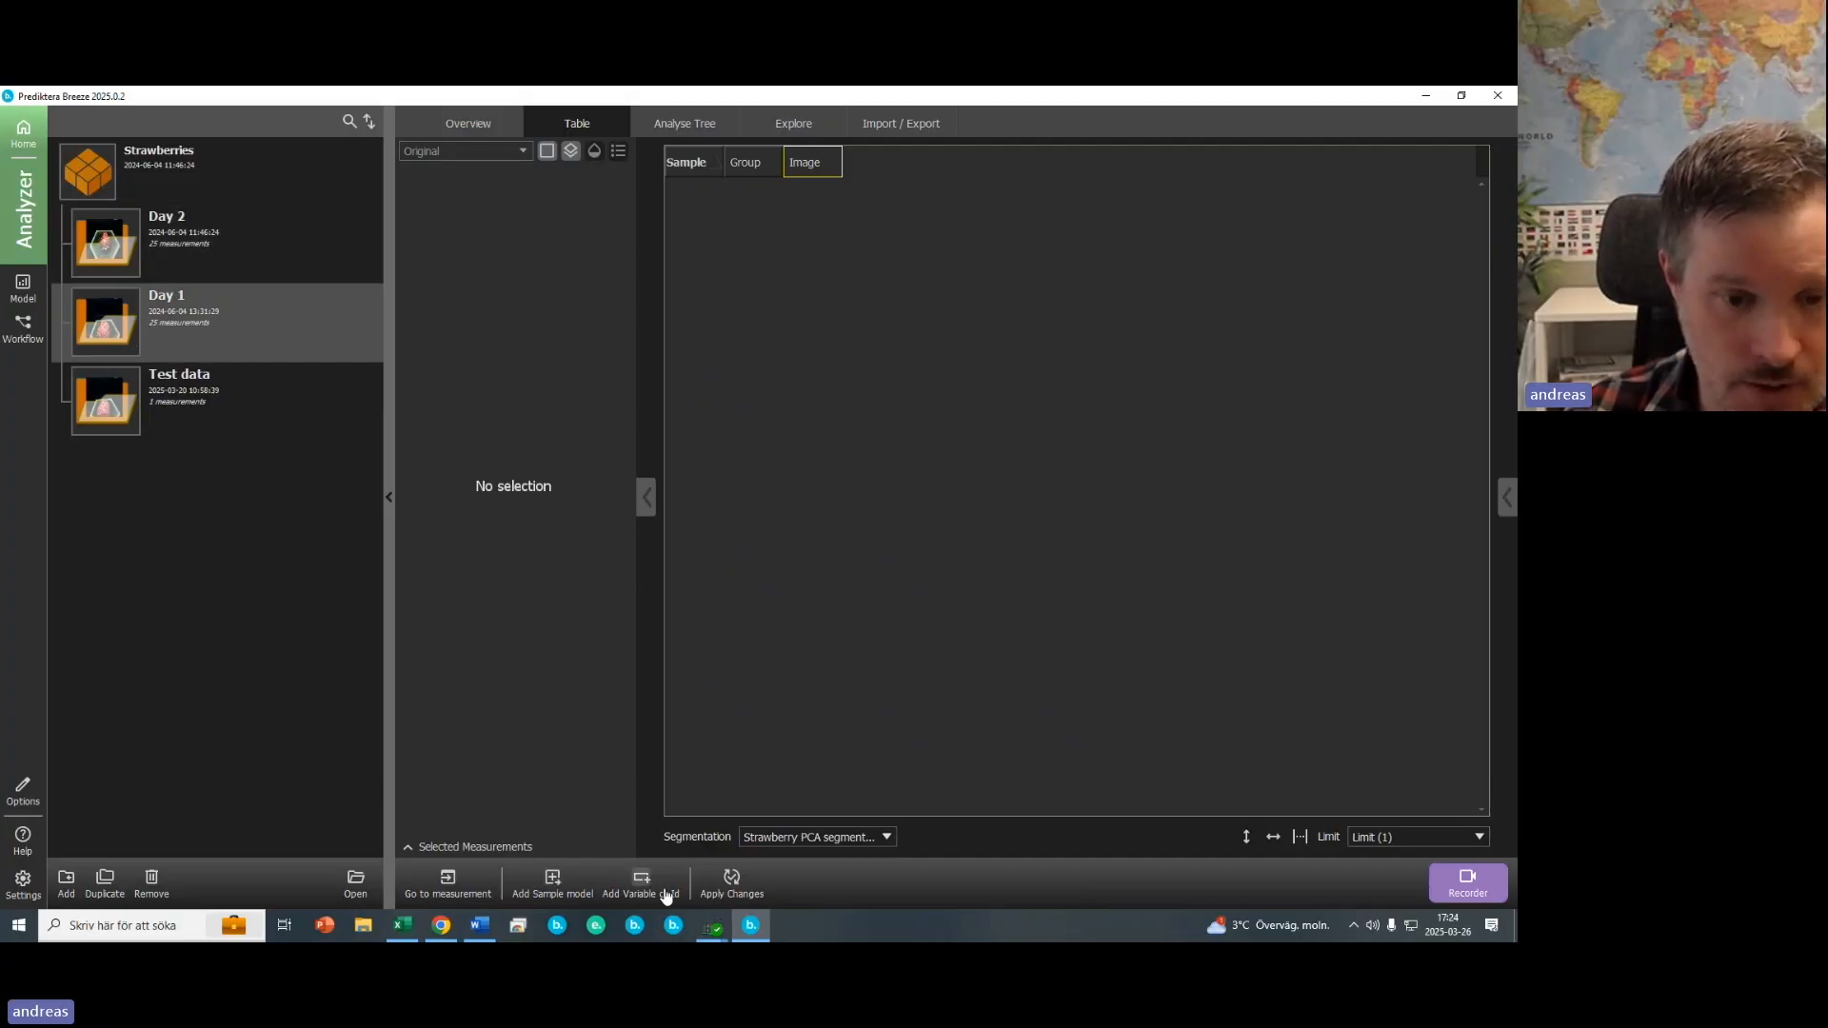
click(731, 881)
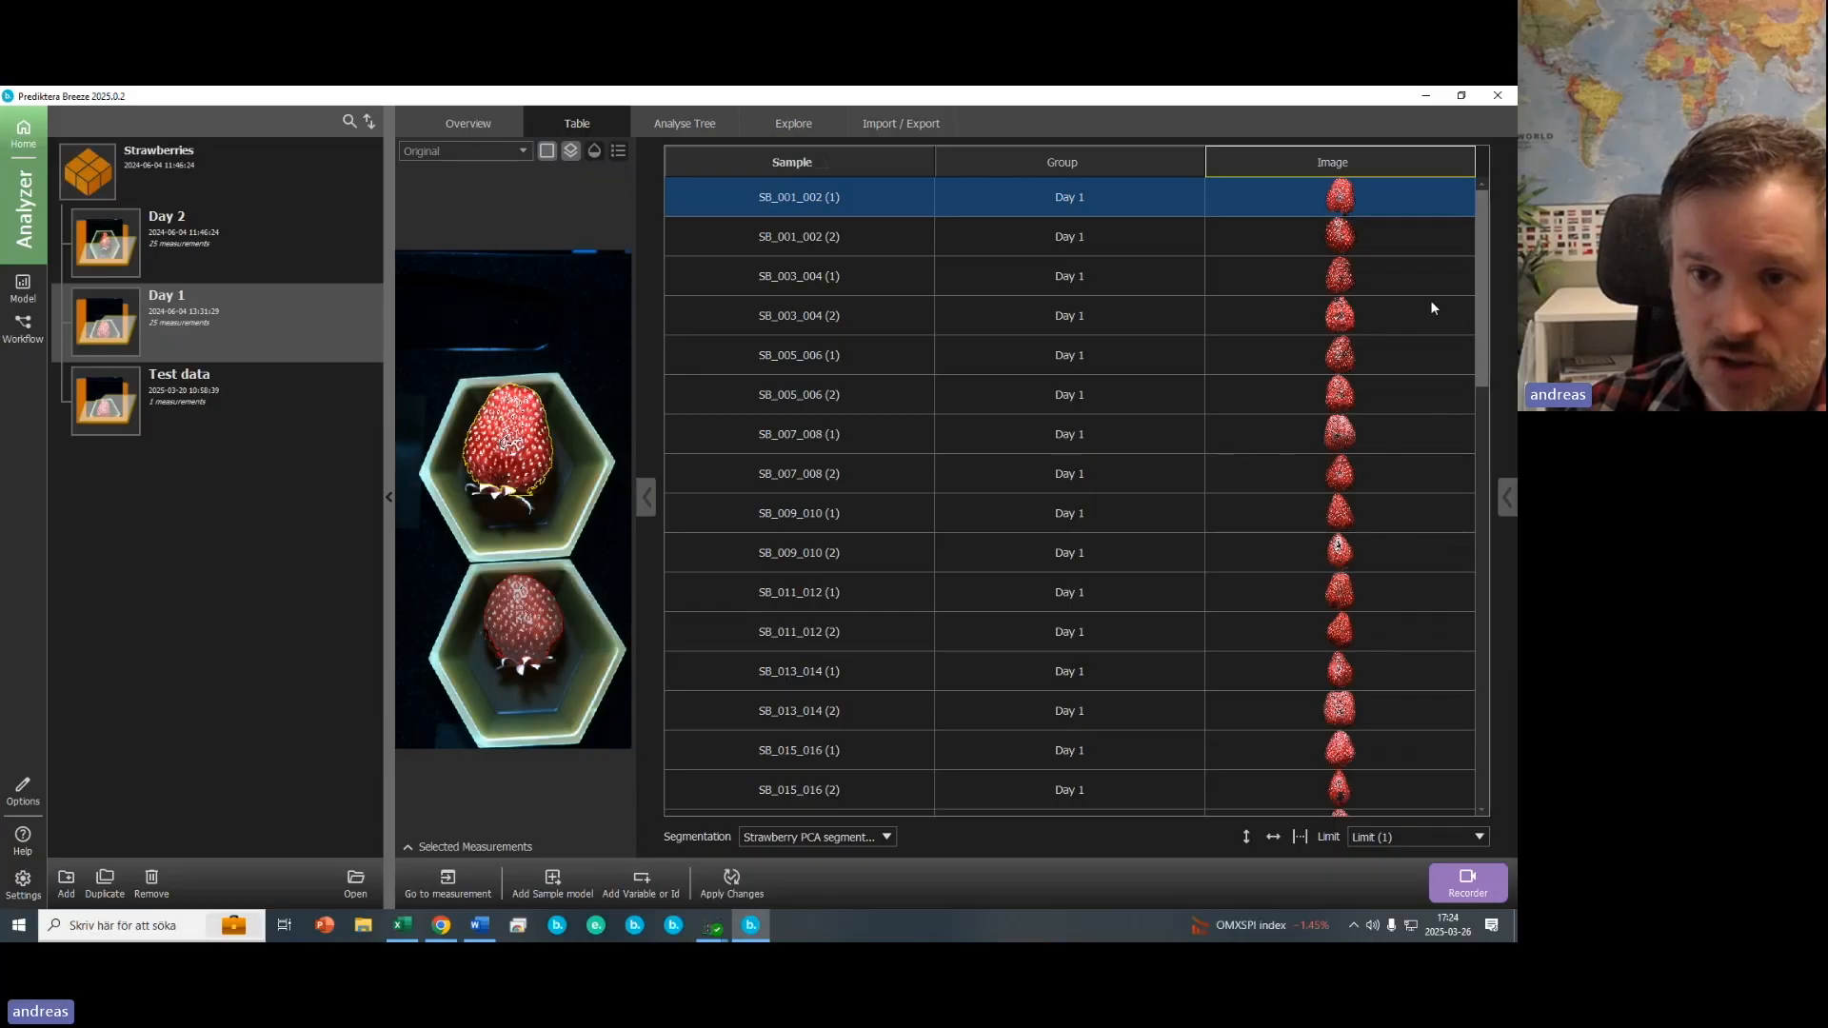
- Inspect the segmented Day 1 strawberry samples in the table and image preview
drag(1482, 290, 1425, 289)
click(1338, 242)
click(1342, 281)
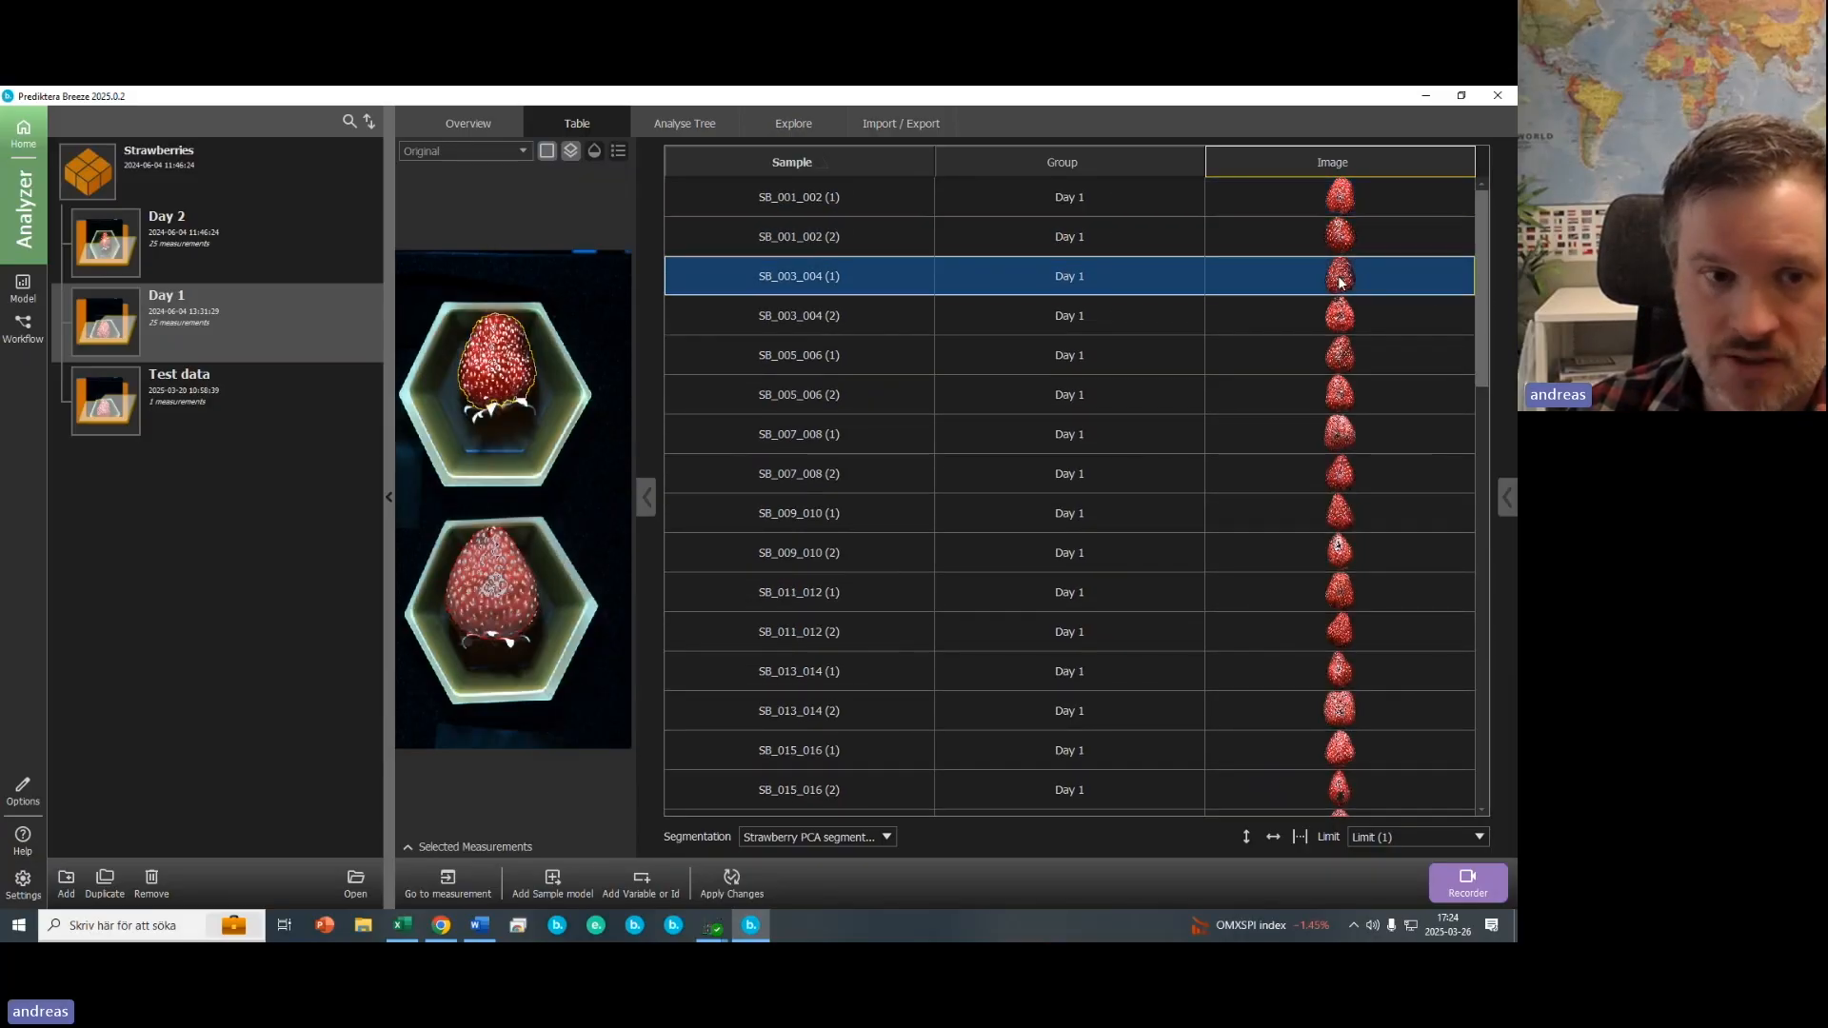
click(1348, 308)
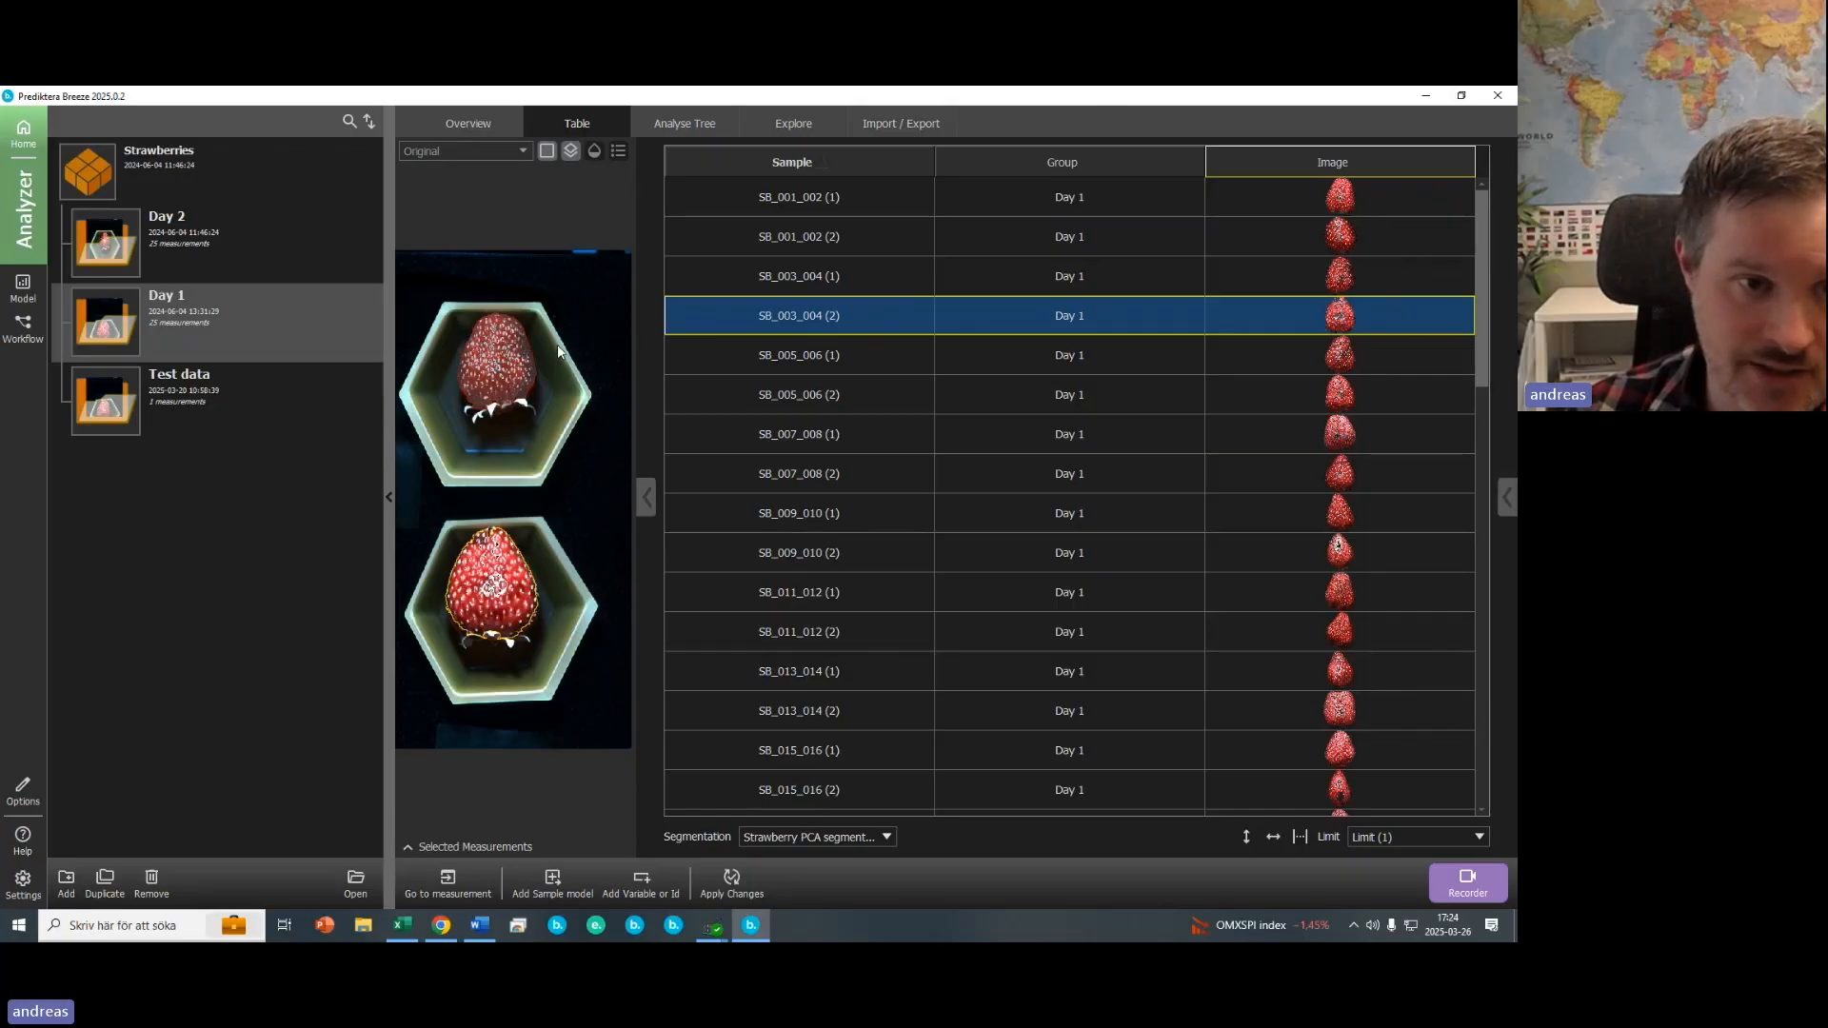
click(507, 369)
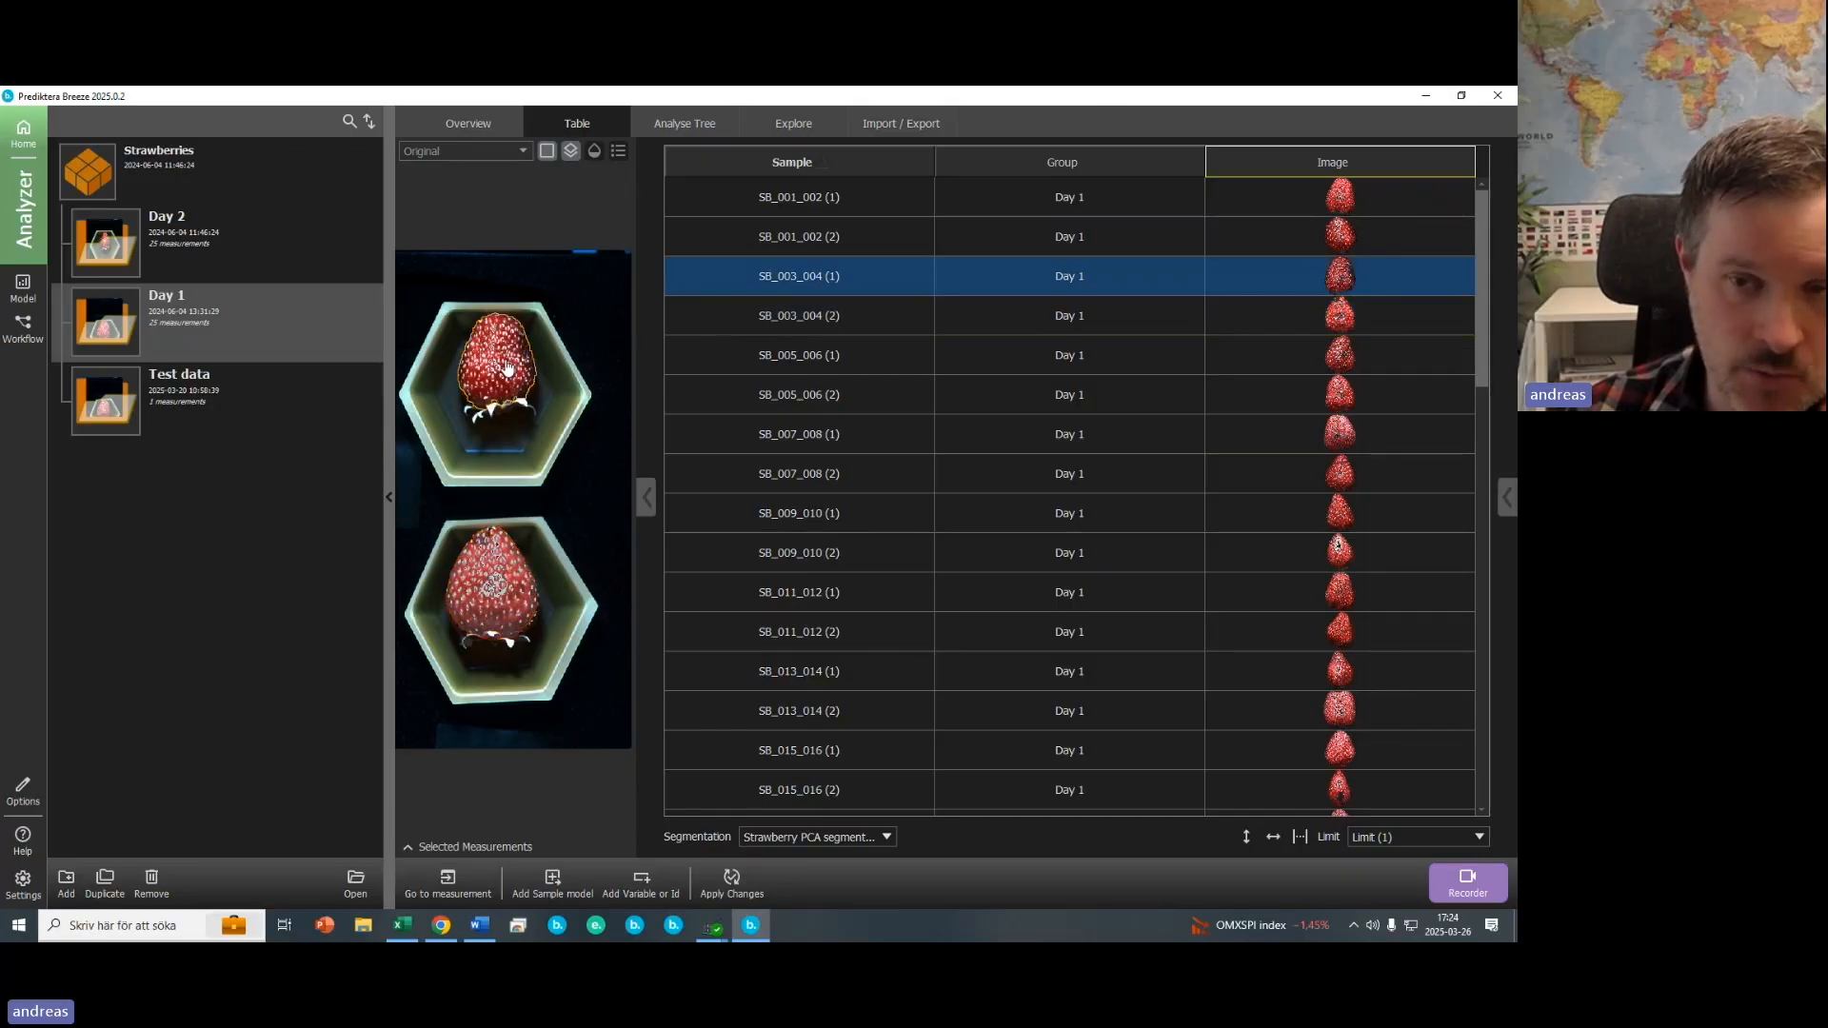
click(1346, 552)
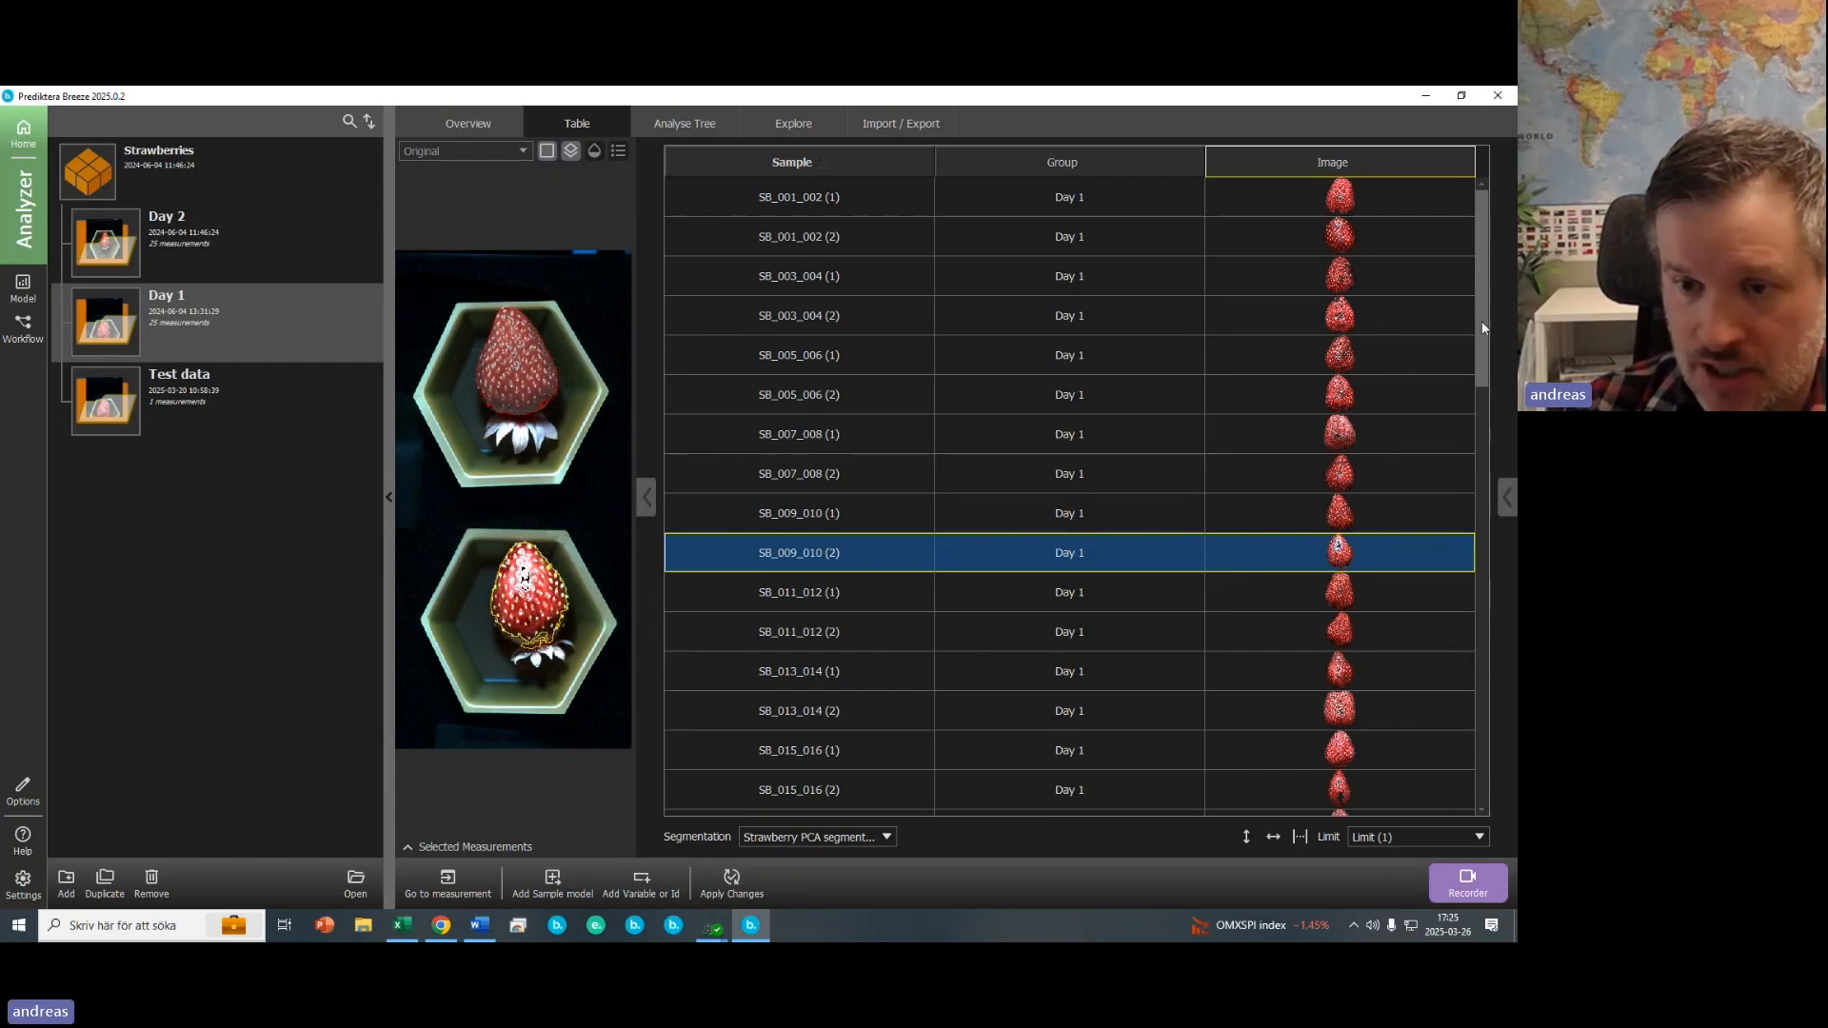
scroll(1354, 775, down, 8)
click(1352, 379)
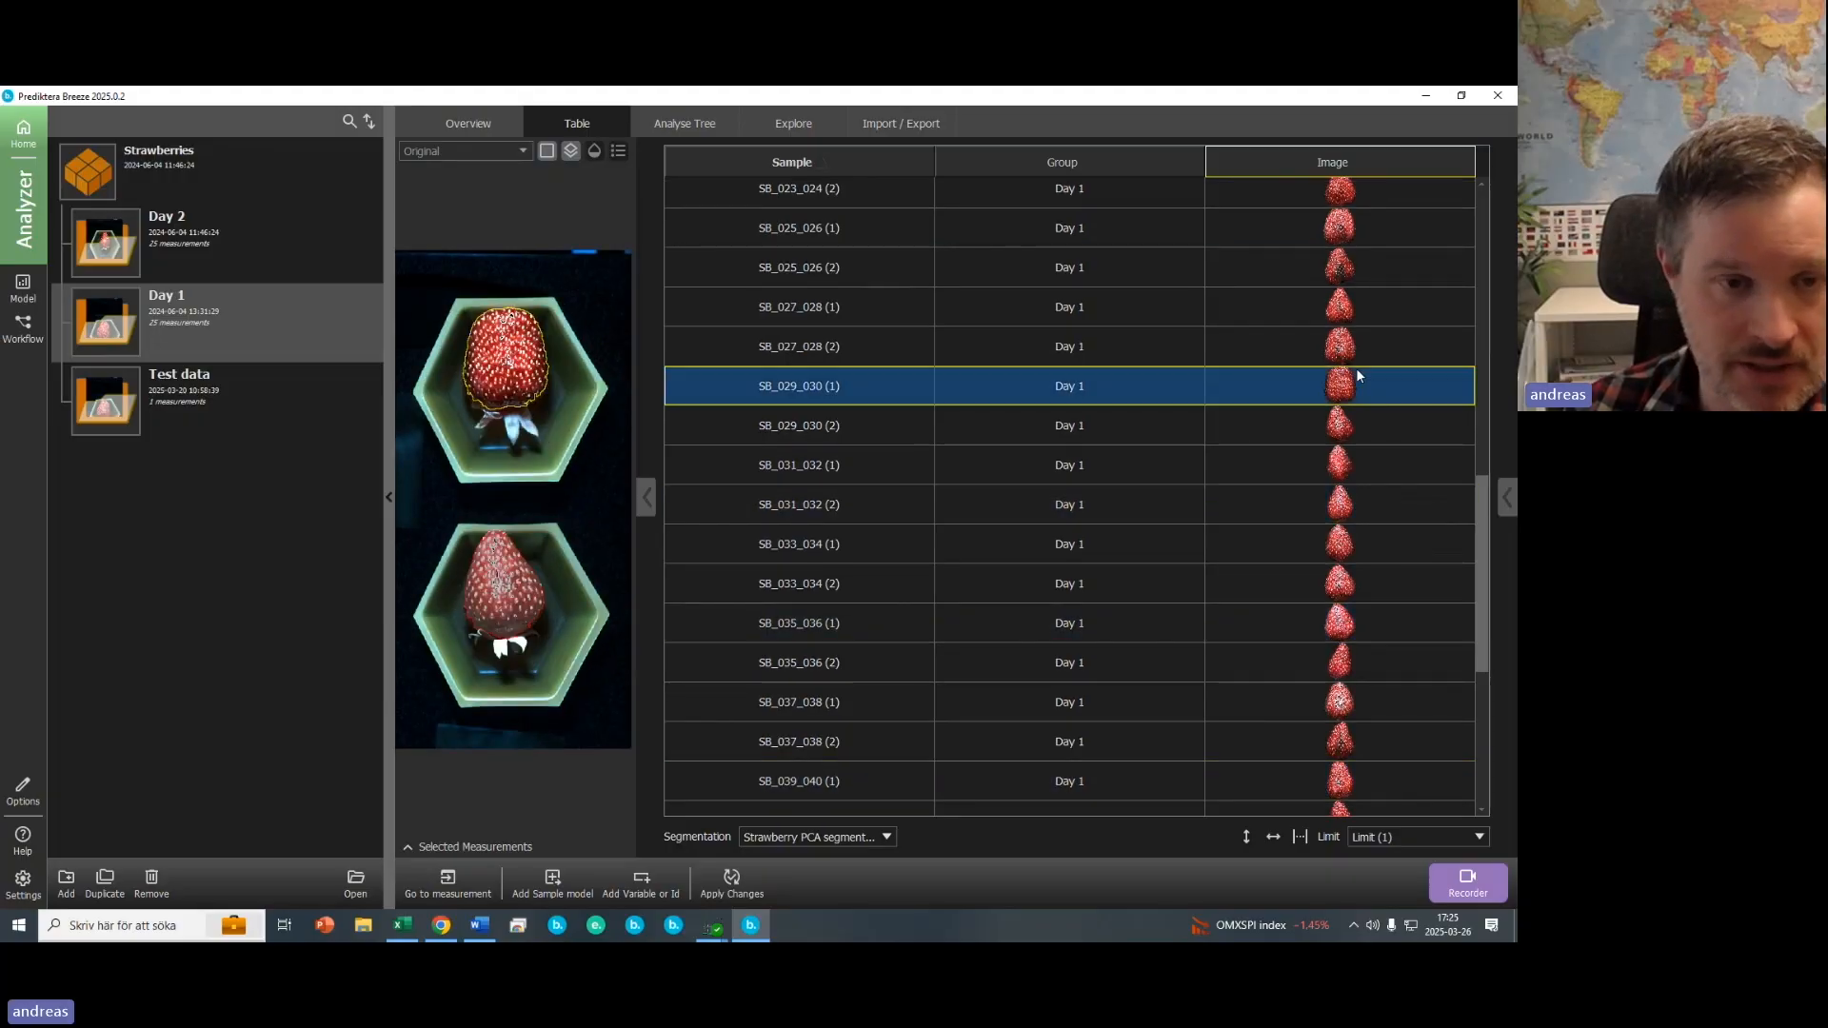
- Apply the analyse tree changes to the Day 2 measurements
click(106, 259)
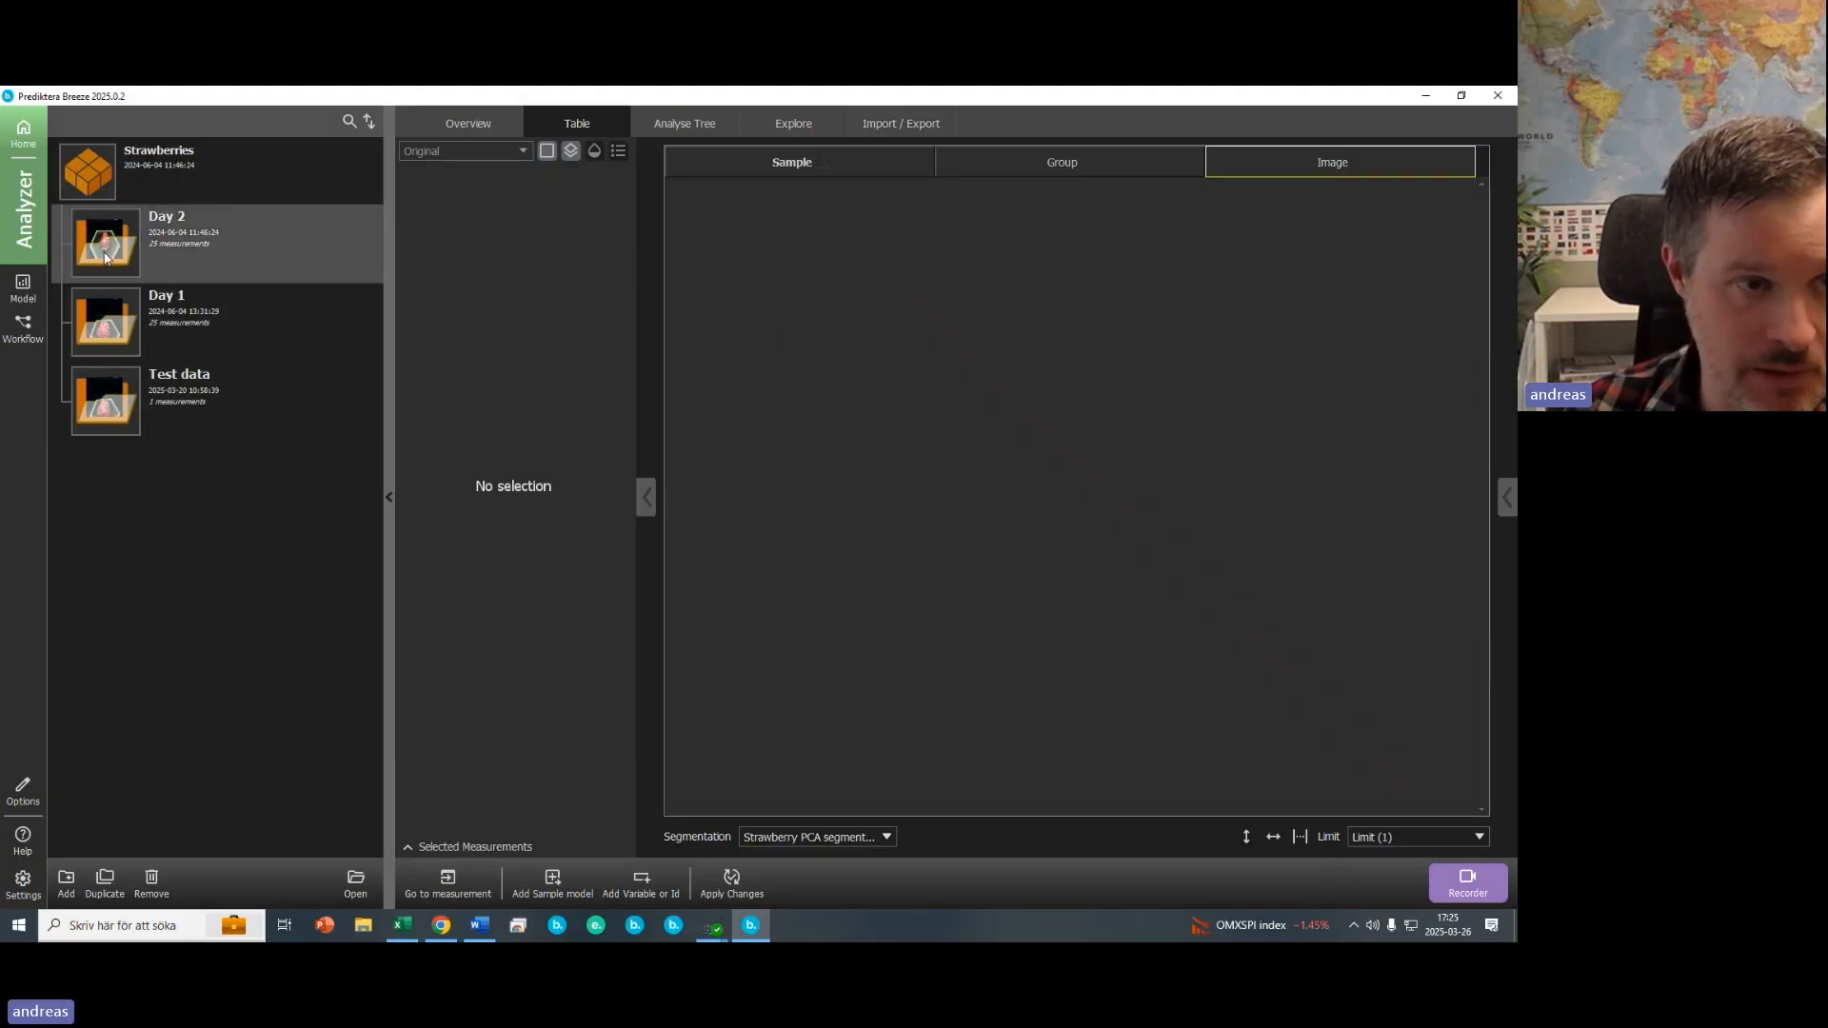
click(730, 884)
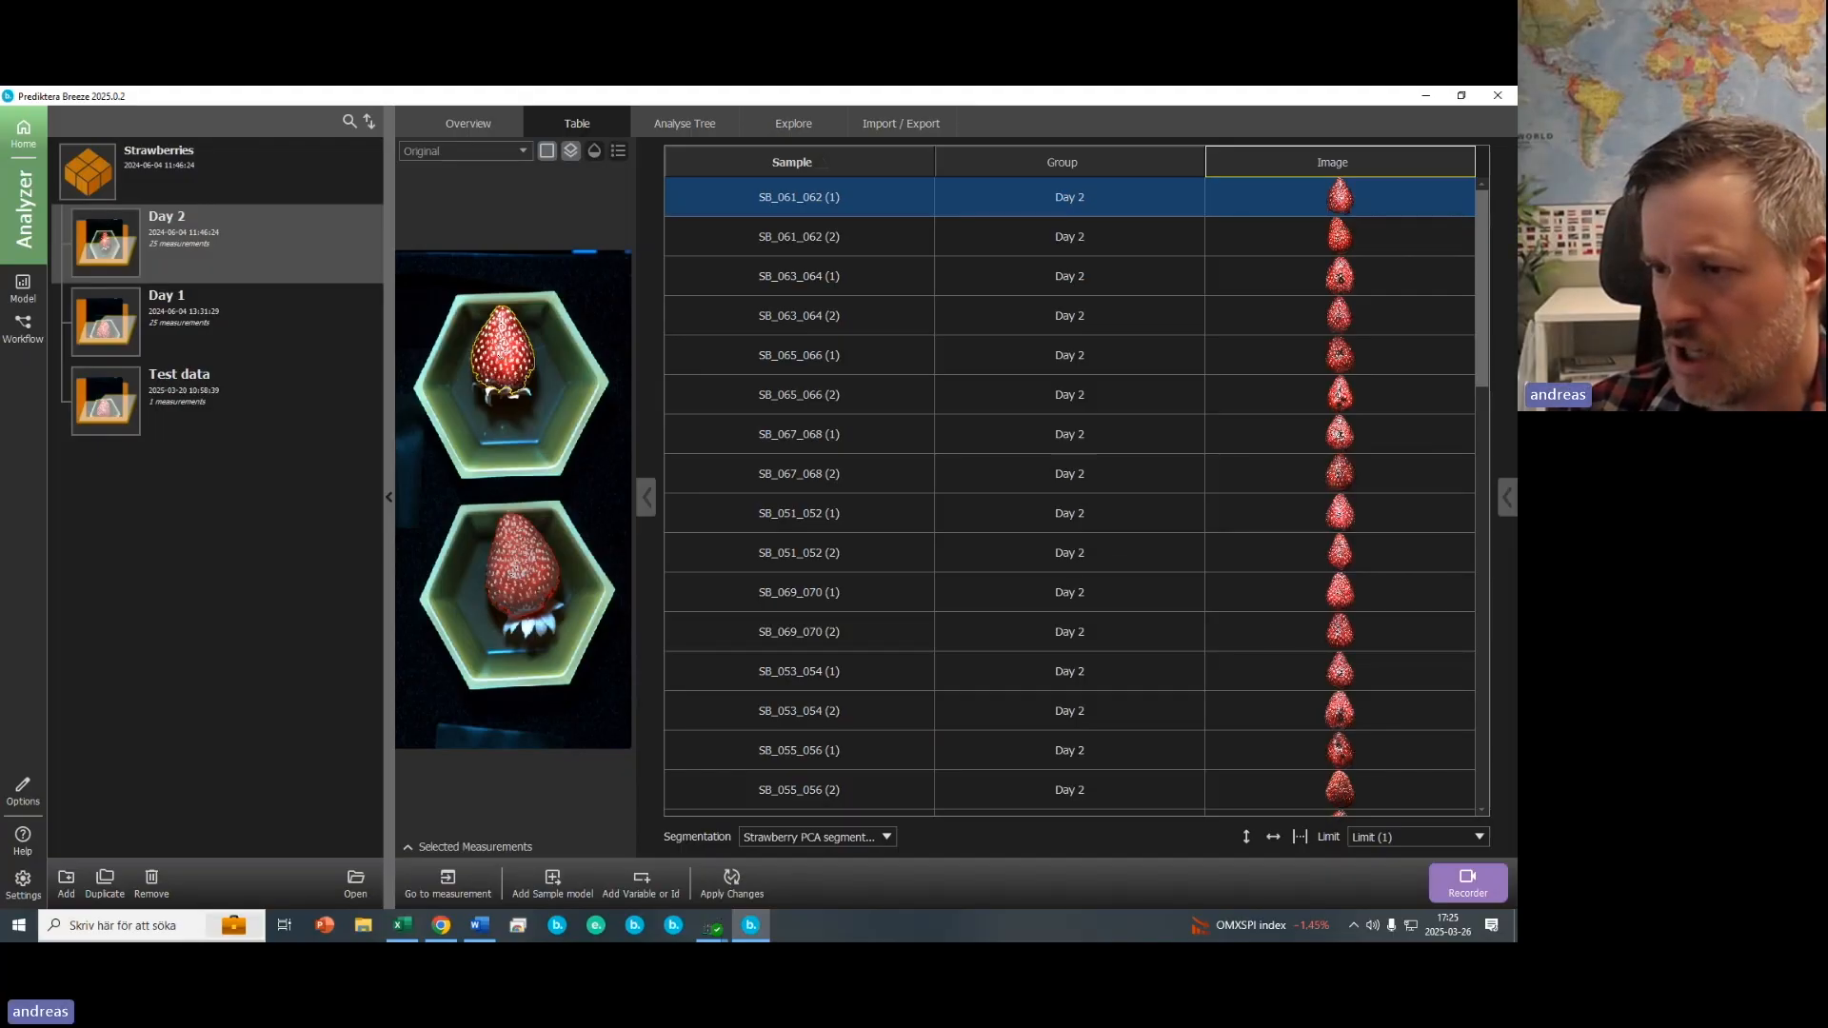
drag(1482, 318, 1461, 249)
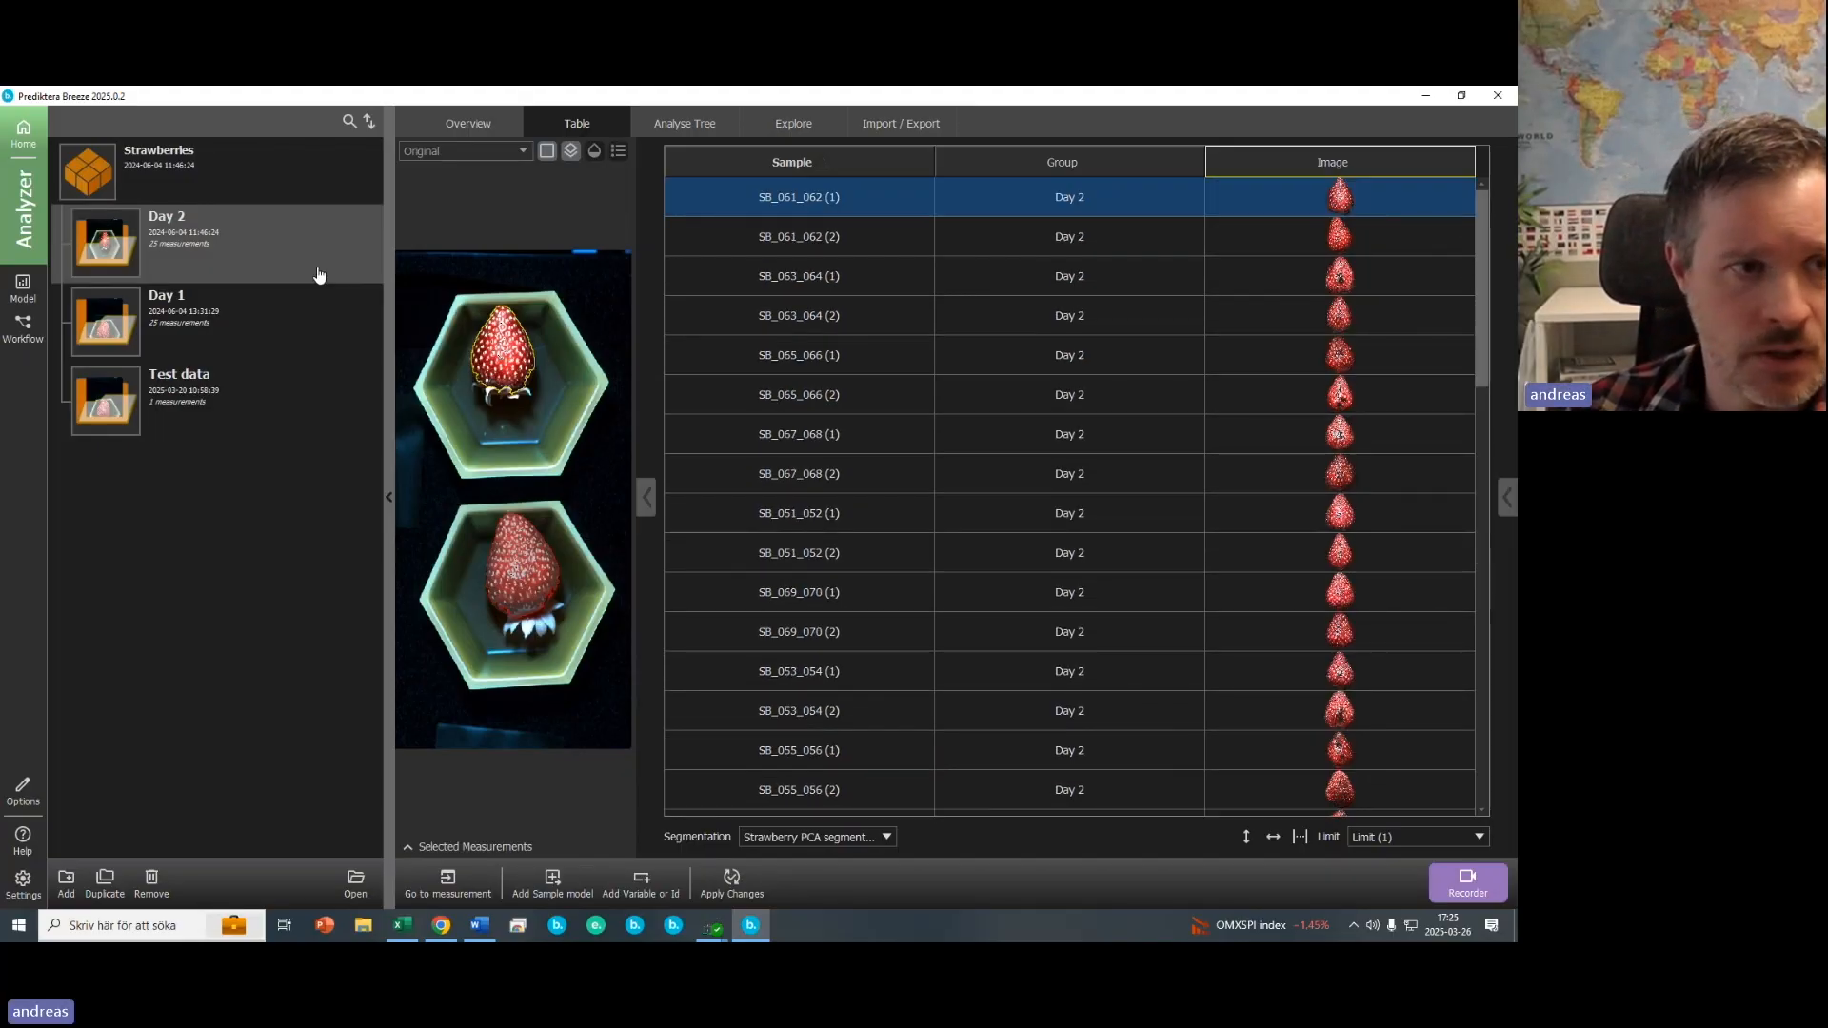
- Compare the whole Strawberries project table under the Measurement and Strawberry PCA segmentation views
click(303, 177)
drag(1481, 264, 1433, 255)
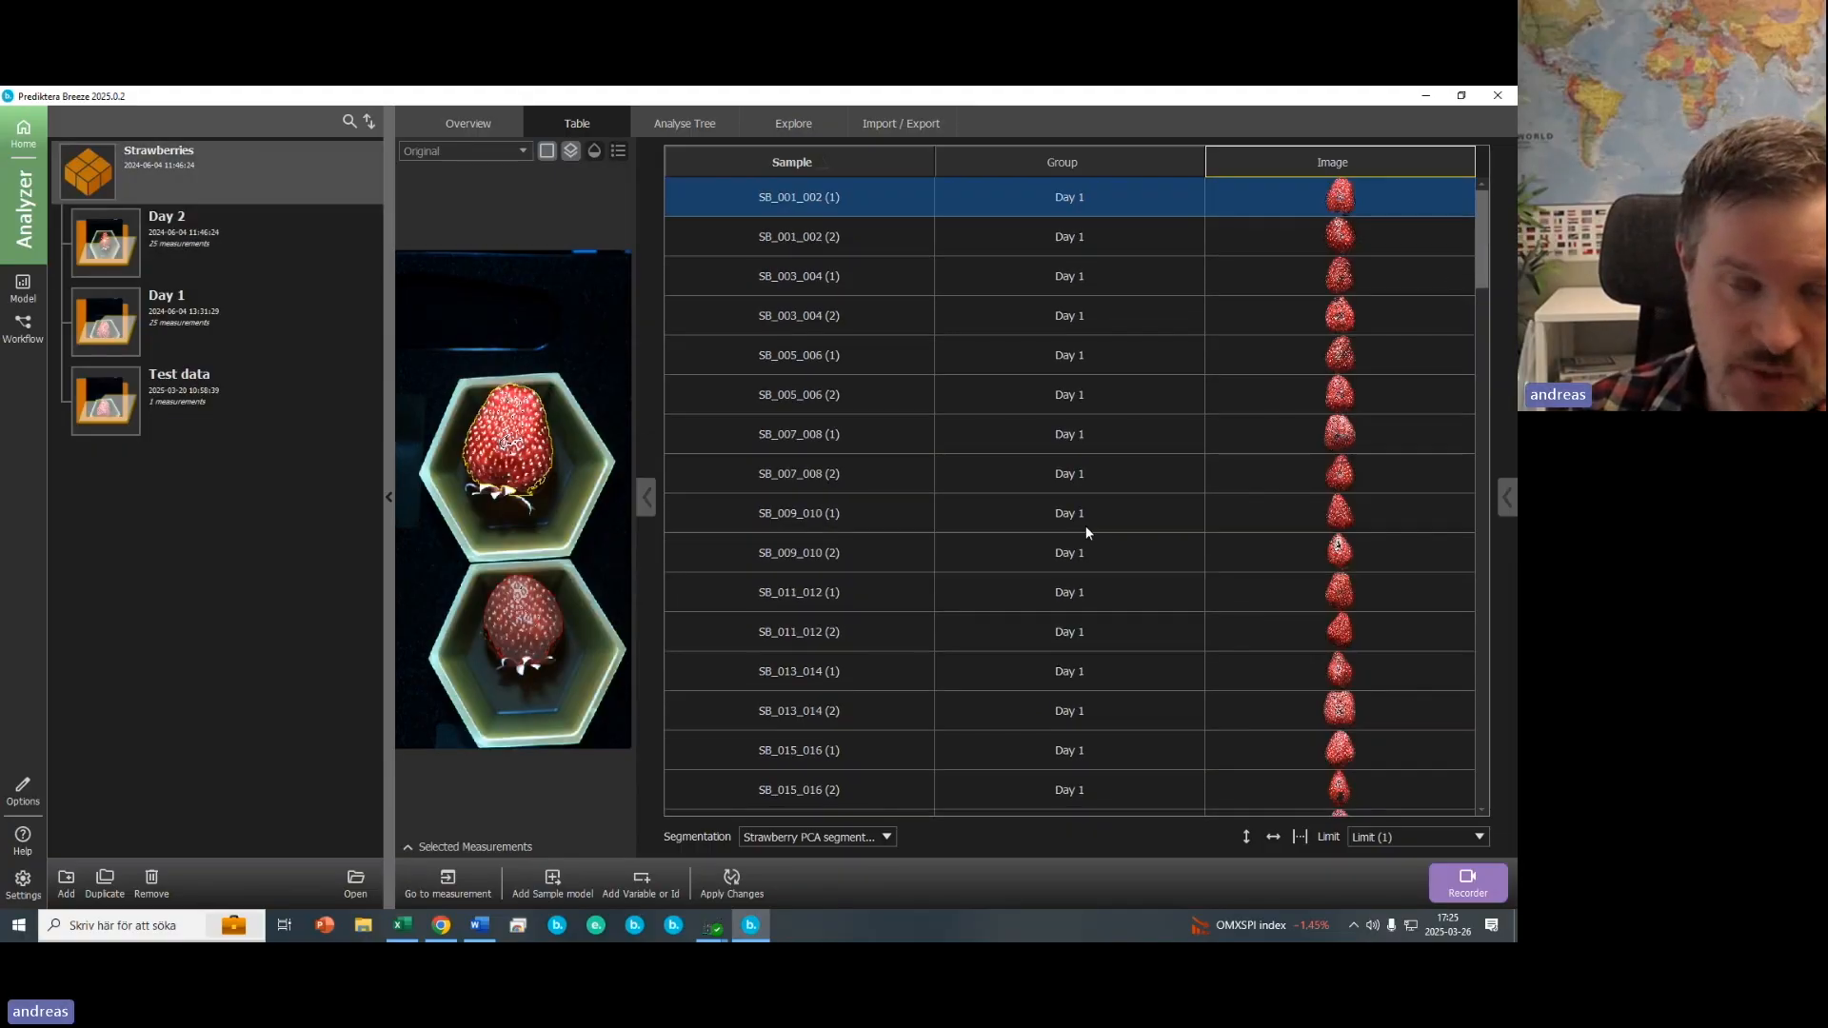
click(871, 838)
click(868, 856)
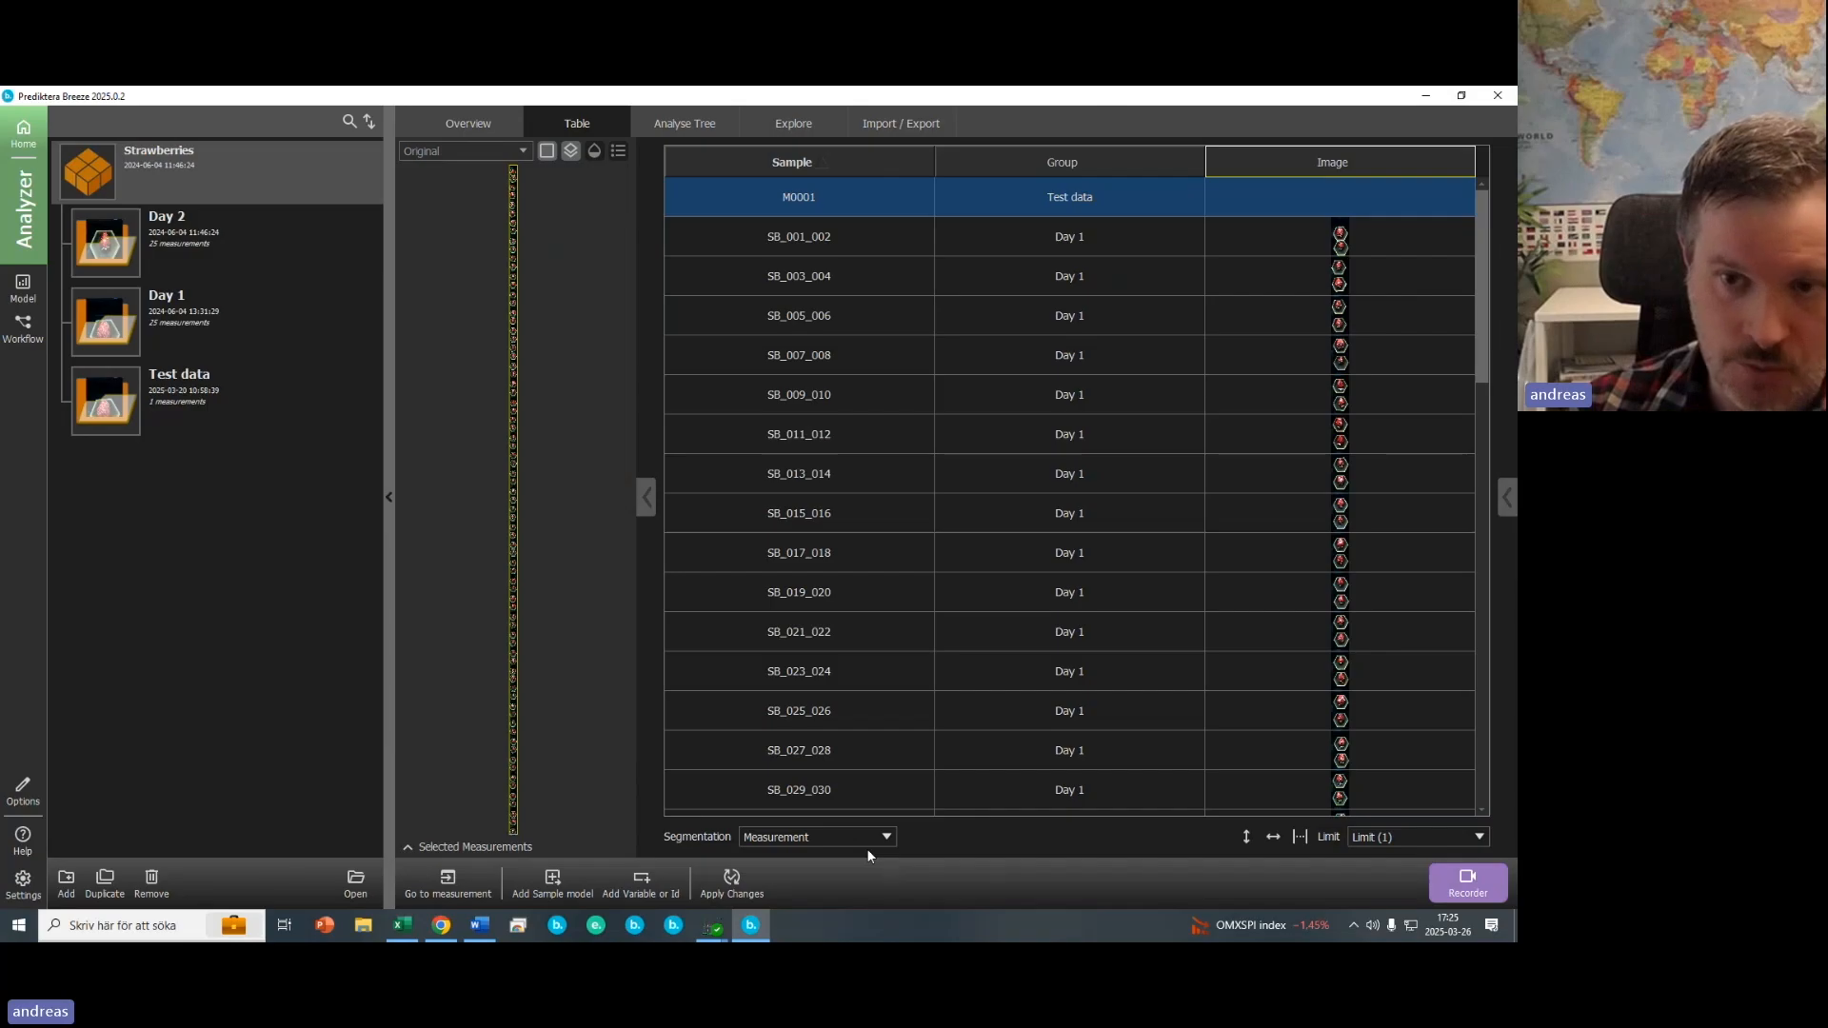
click(1357, 472)
click(1356, 545)
click(1357, 597)
click(1352, 631)
click(823, 840)
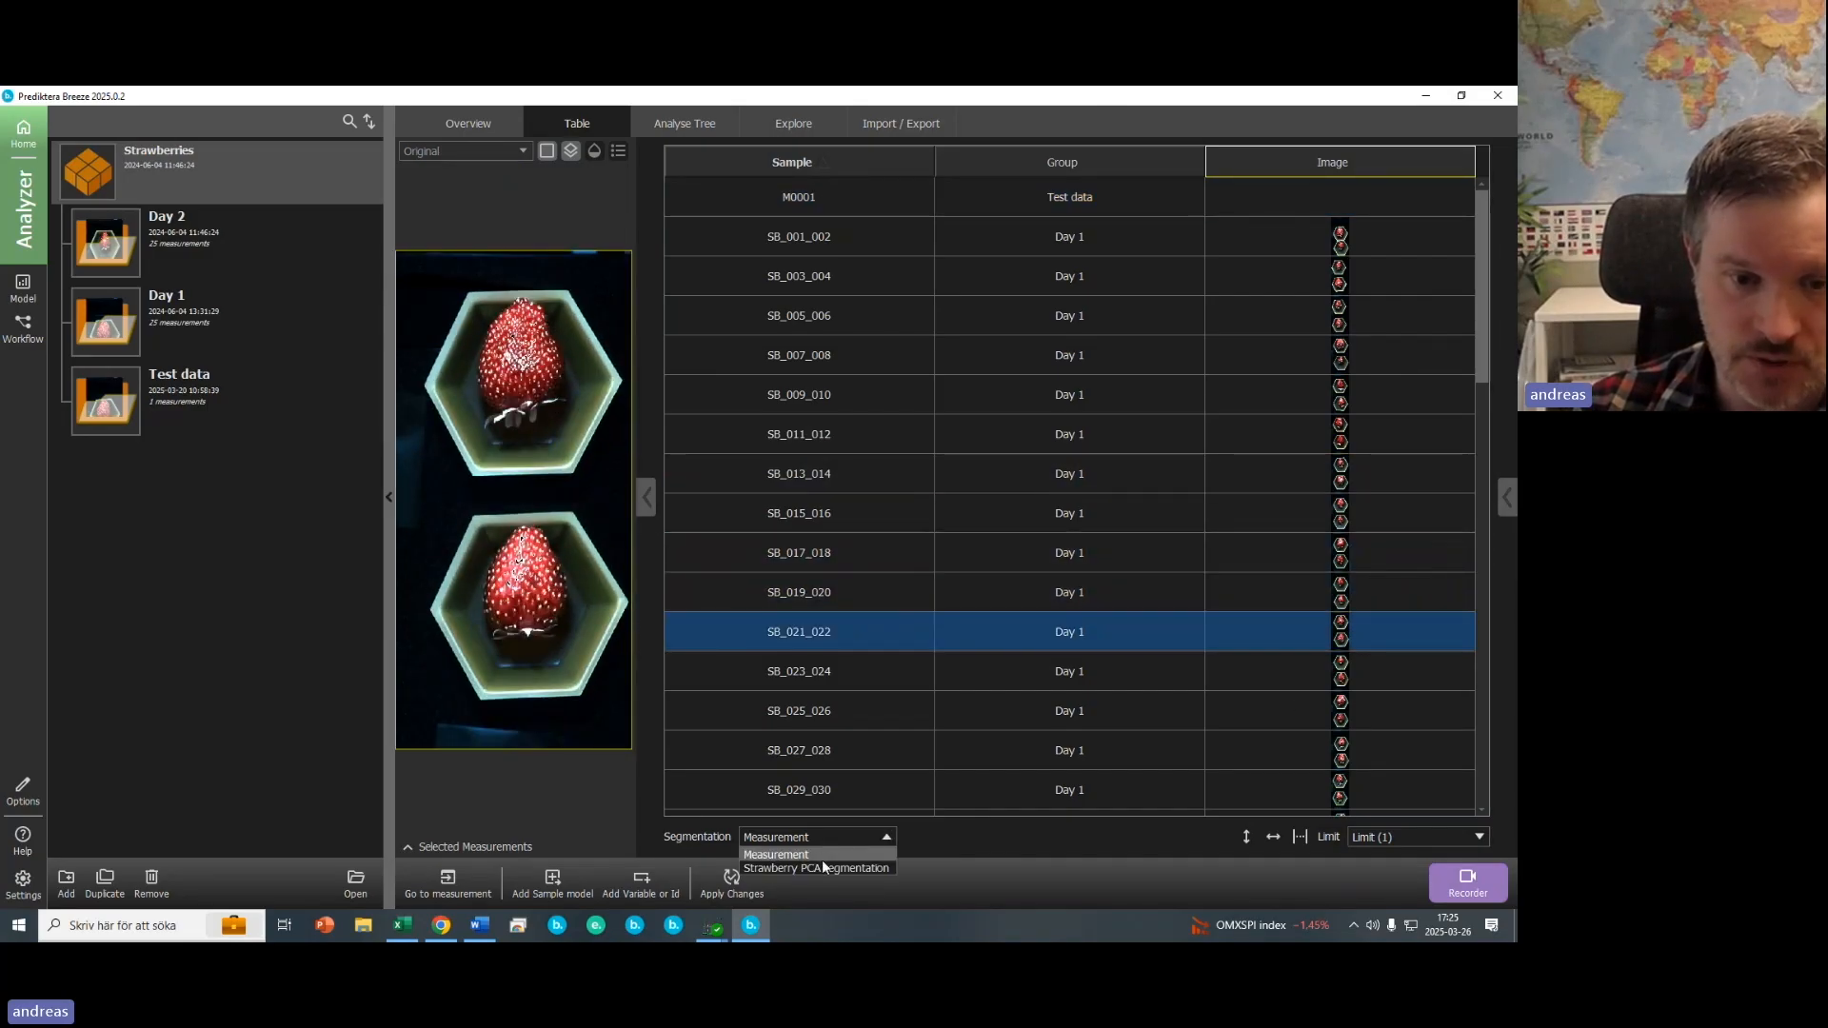
click(821, 863)
click(544, 373)
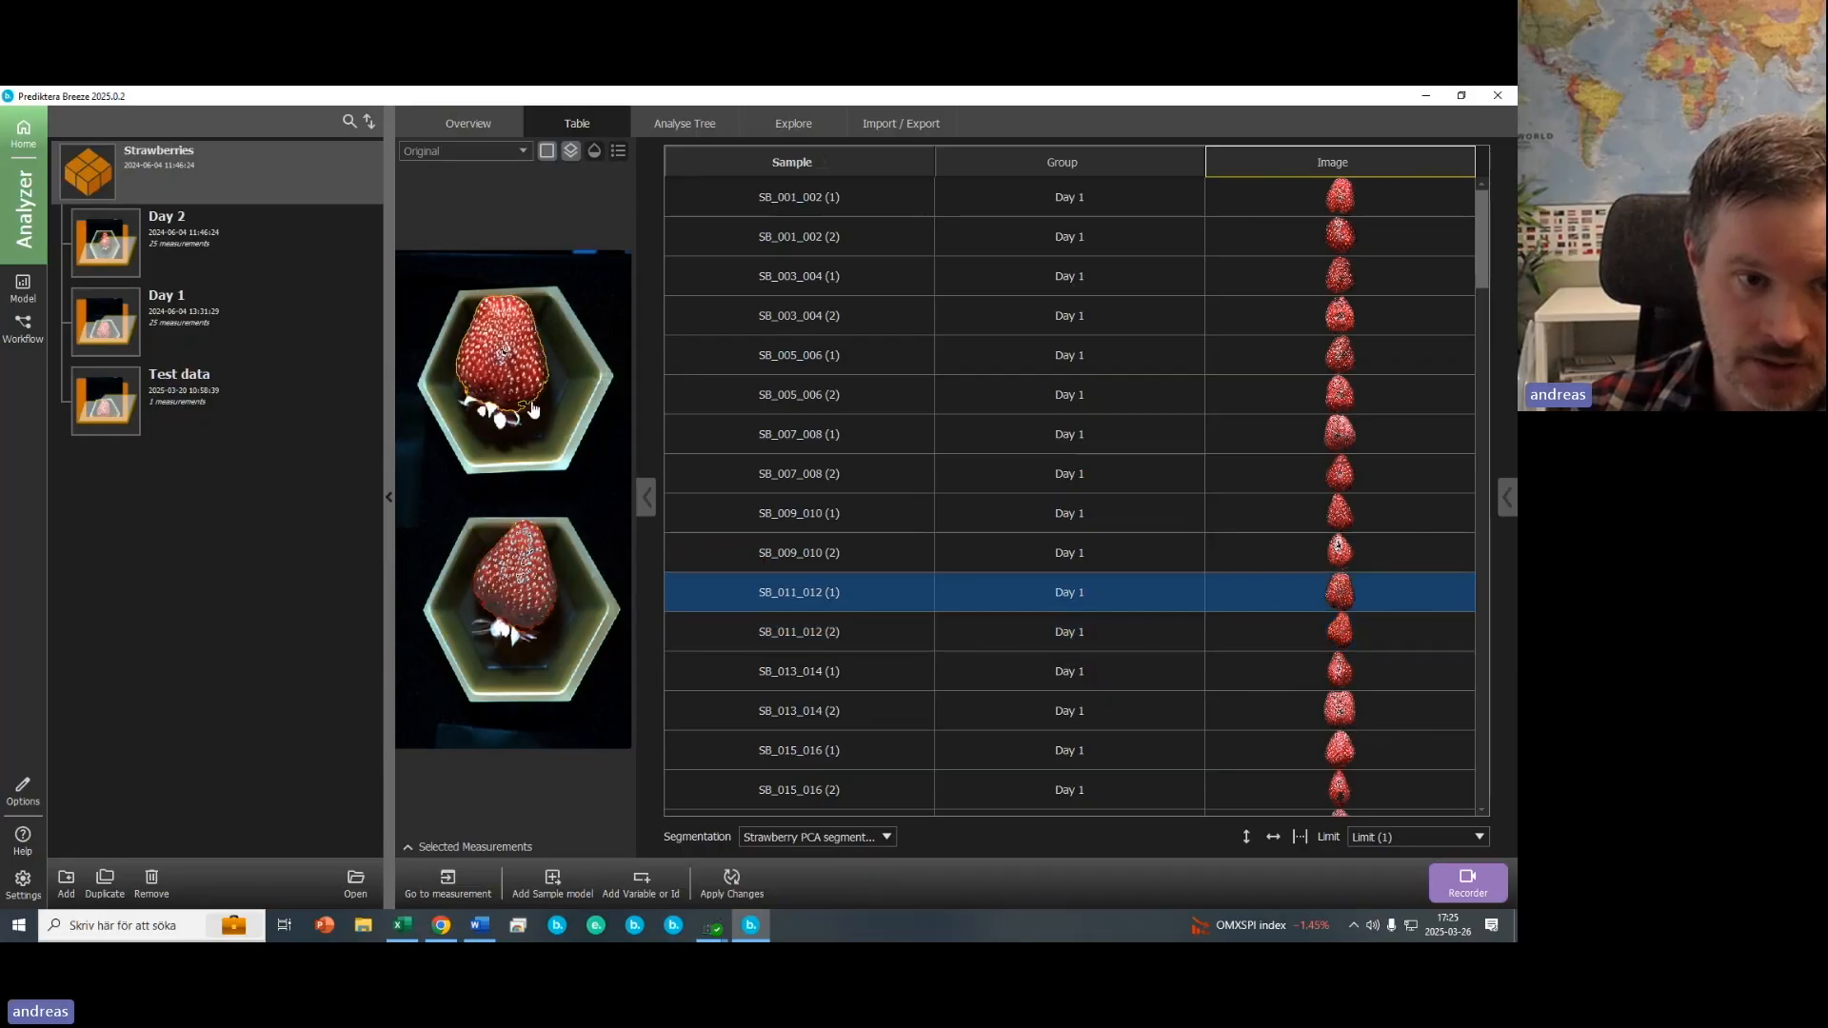
- Select the second SB_011_012 strawberry in the image preview to inspect its segmentation
click(526, 578)
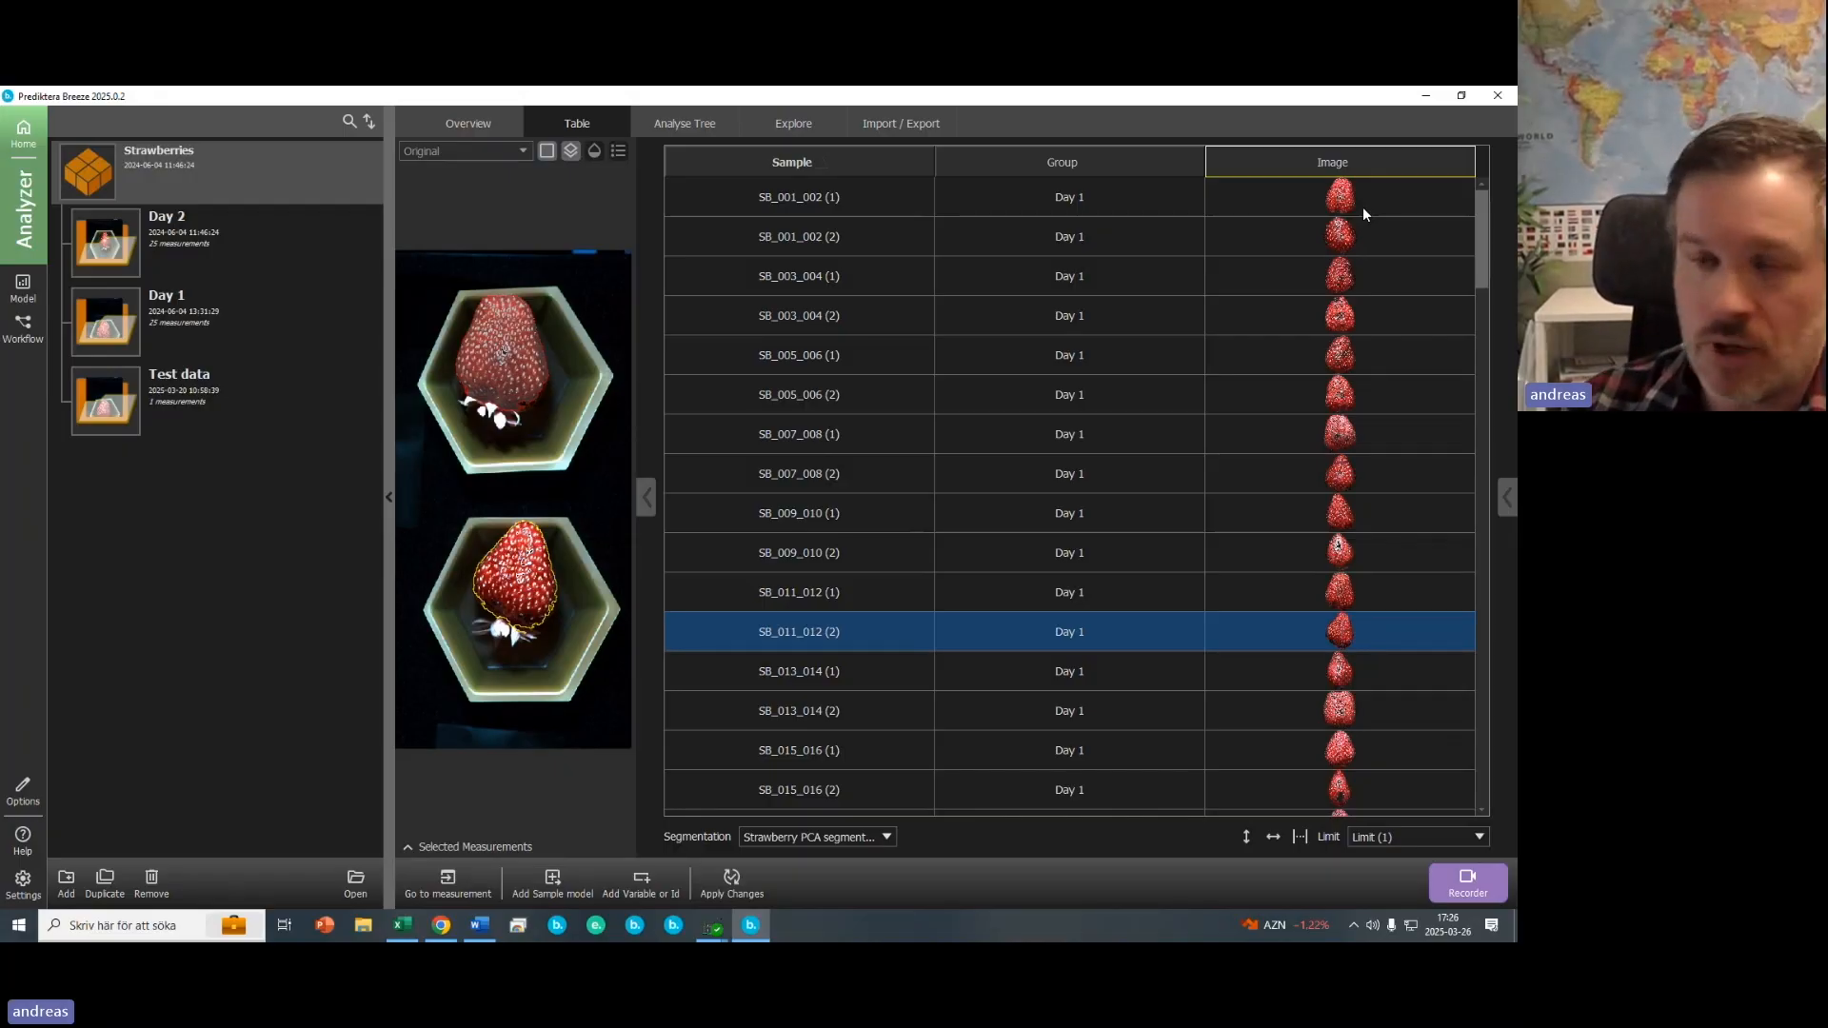
- Start a variables and id data import and choose Strawberries_Brix.csv from the Strawberry (oskar) favorite folder
click(920, 133)
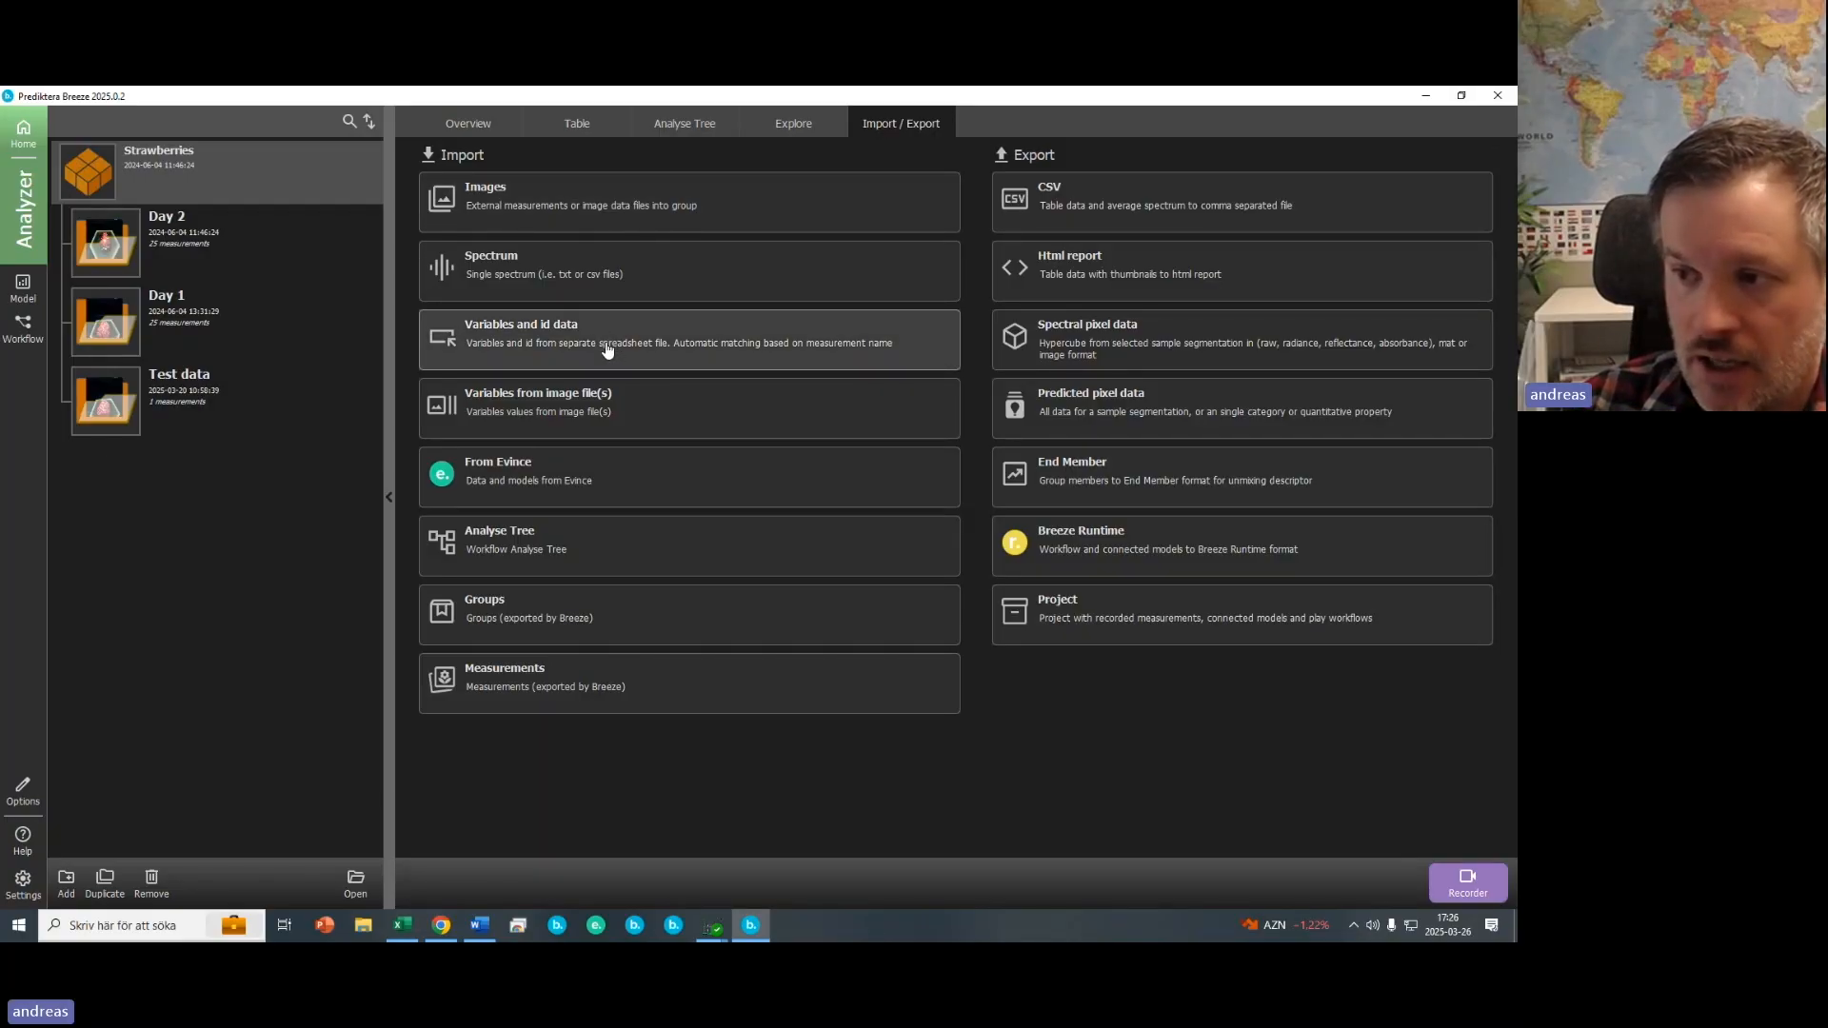
click(545, 344)
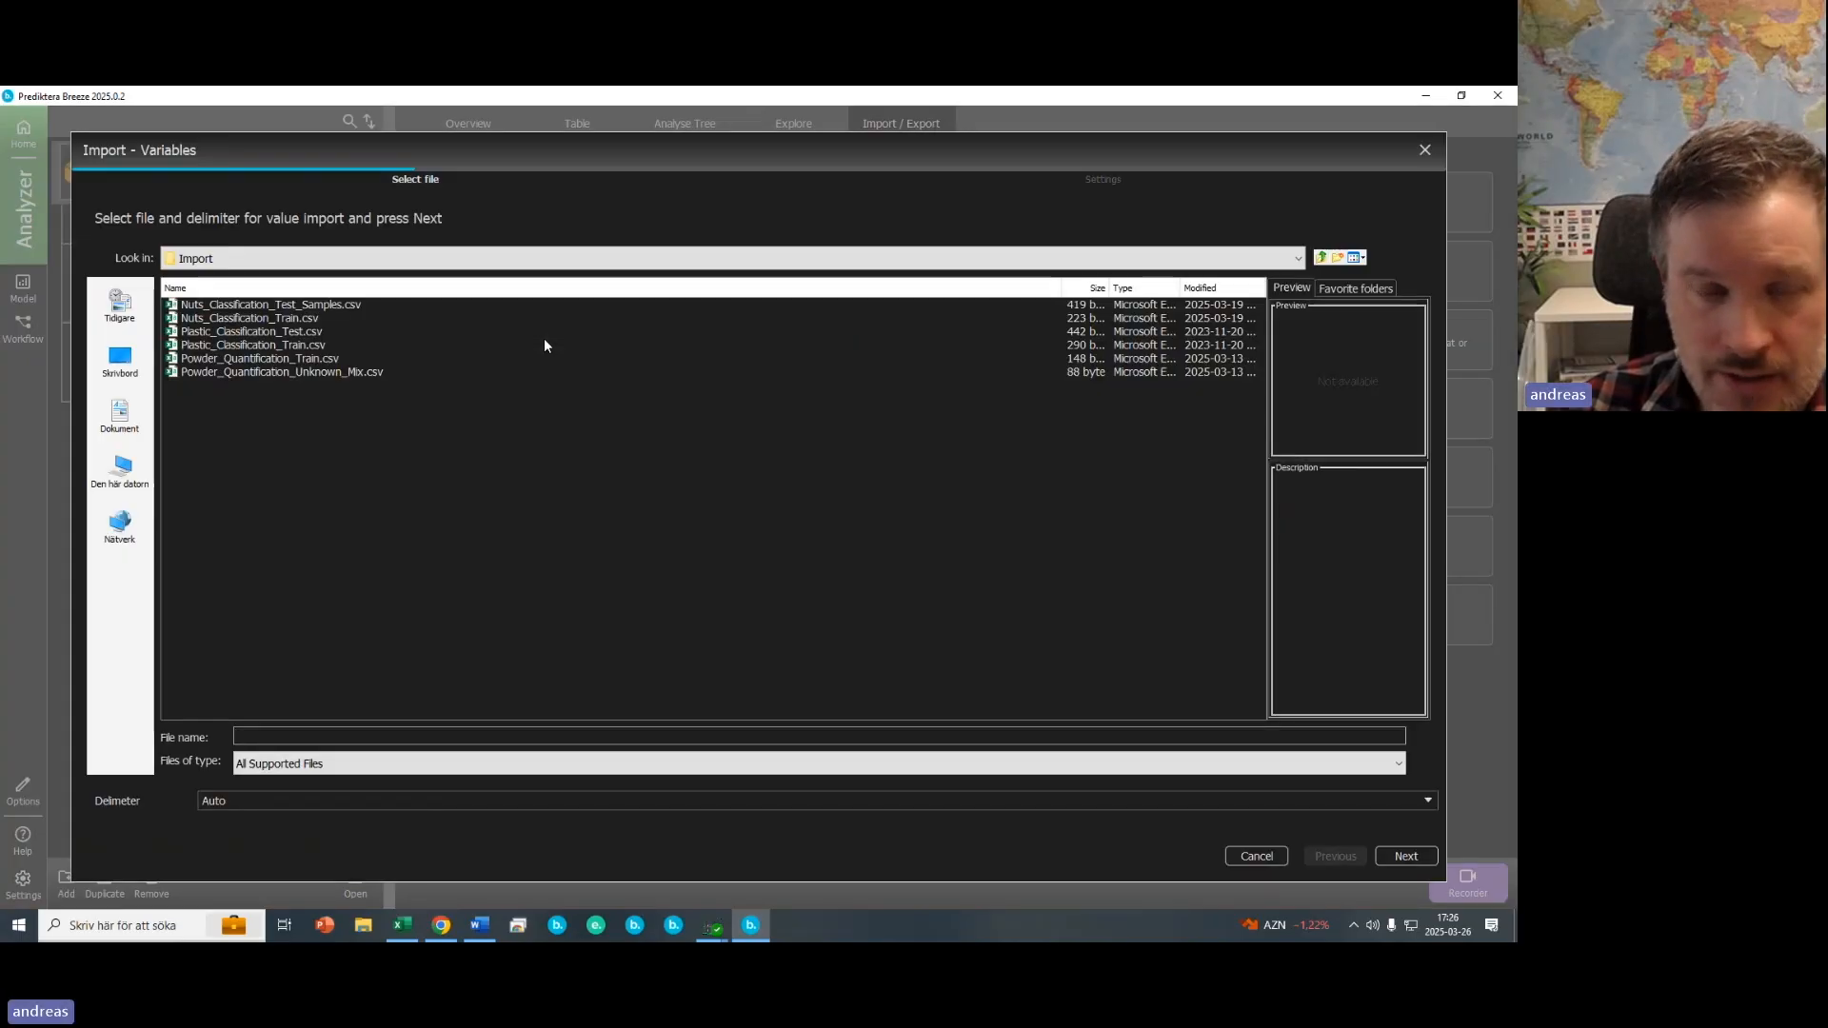
click(1364, 289)
click(1295, 458)
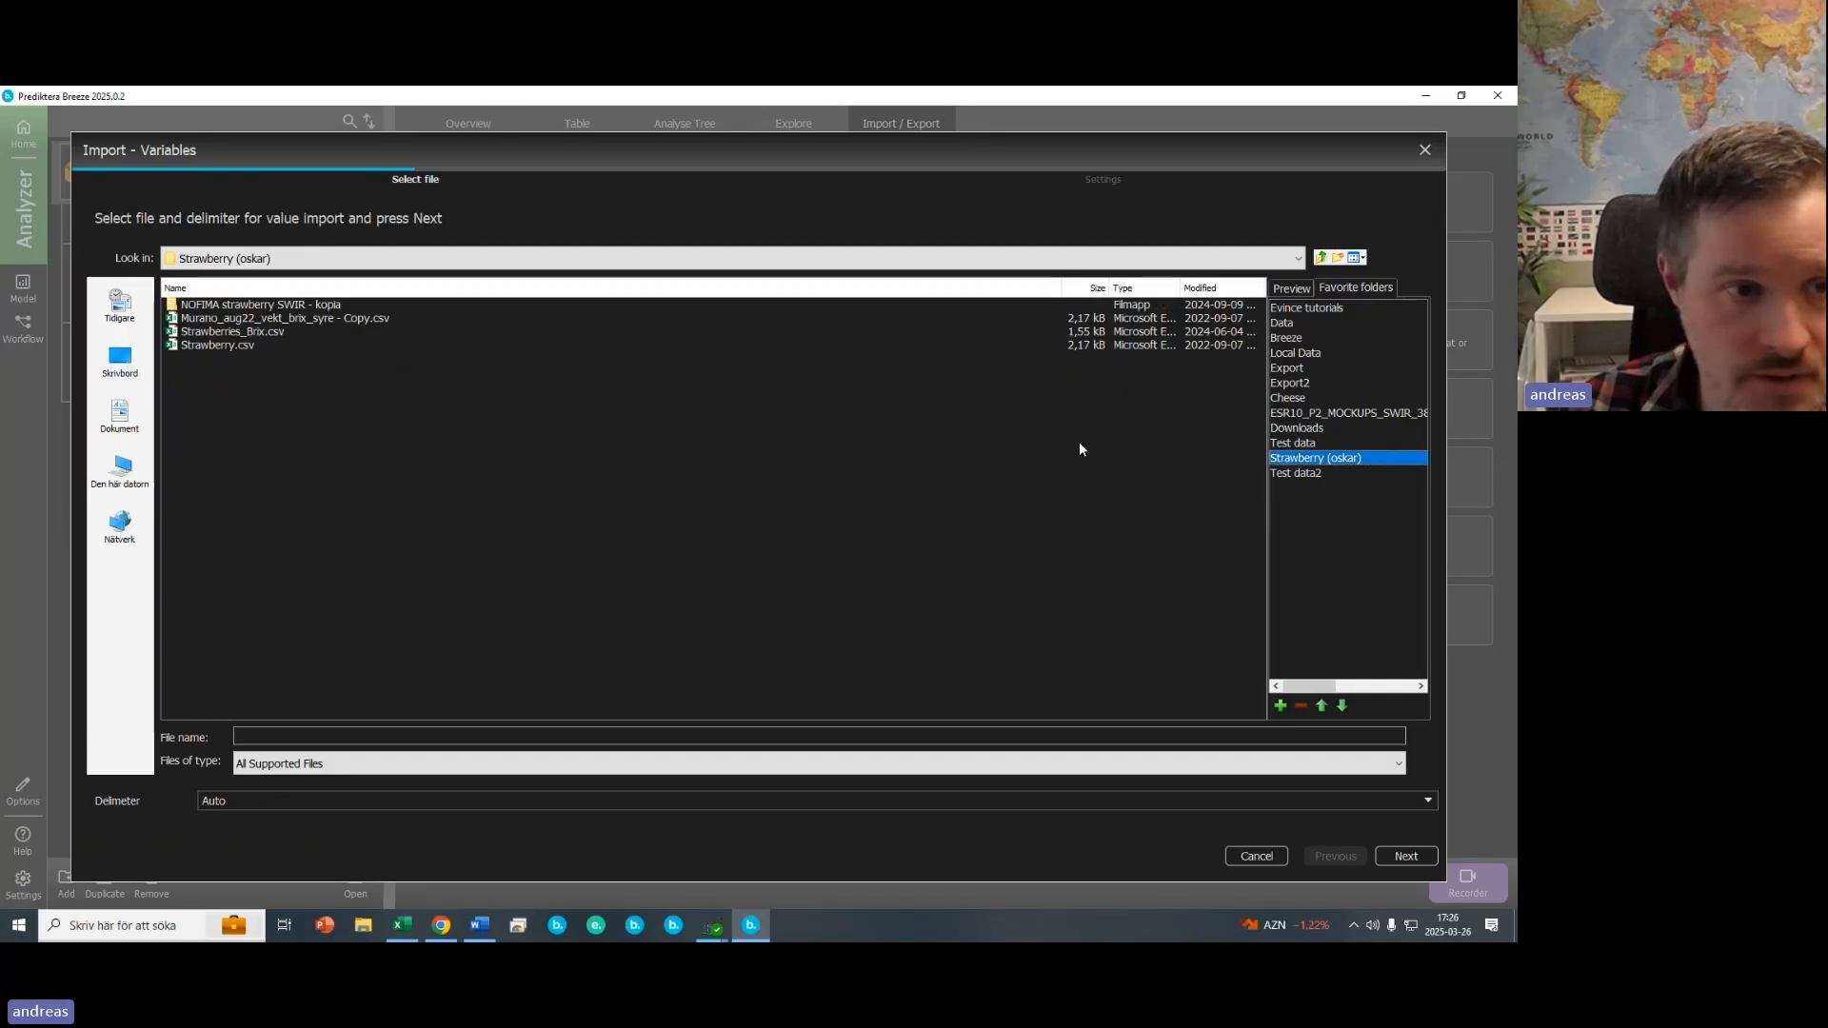
click(217, 333)
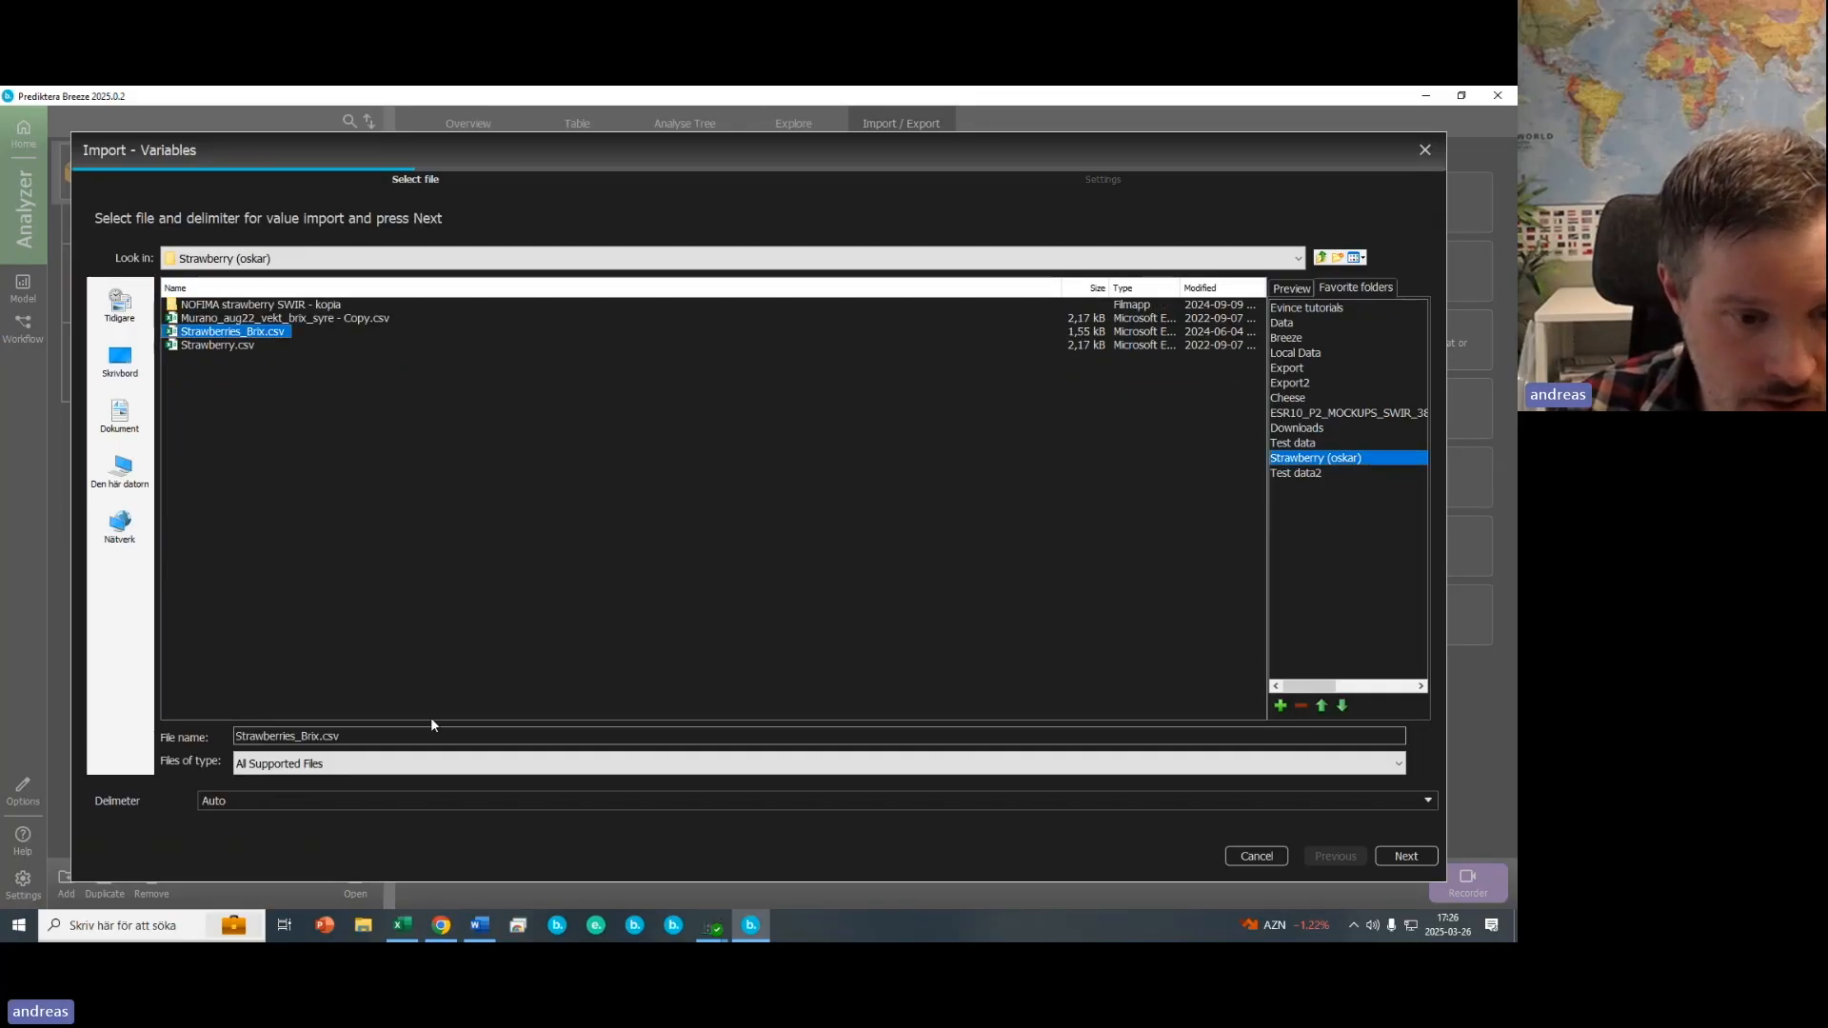
- Open Strawberries_Brix.csv in Excel to check its Measurement and Brix columns, then return to the import
mouse_move(401, 933)
click(390, 877)
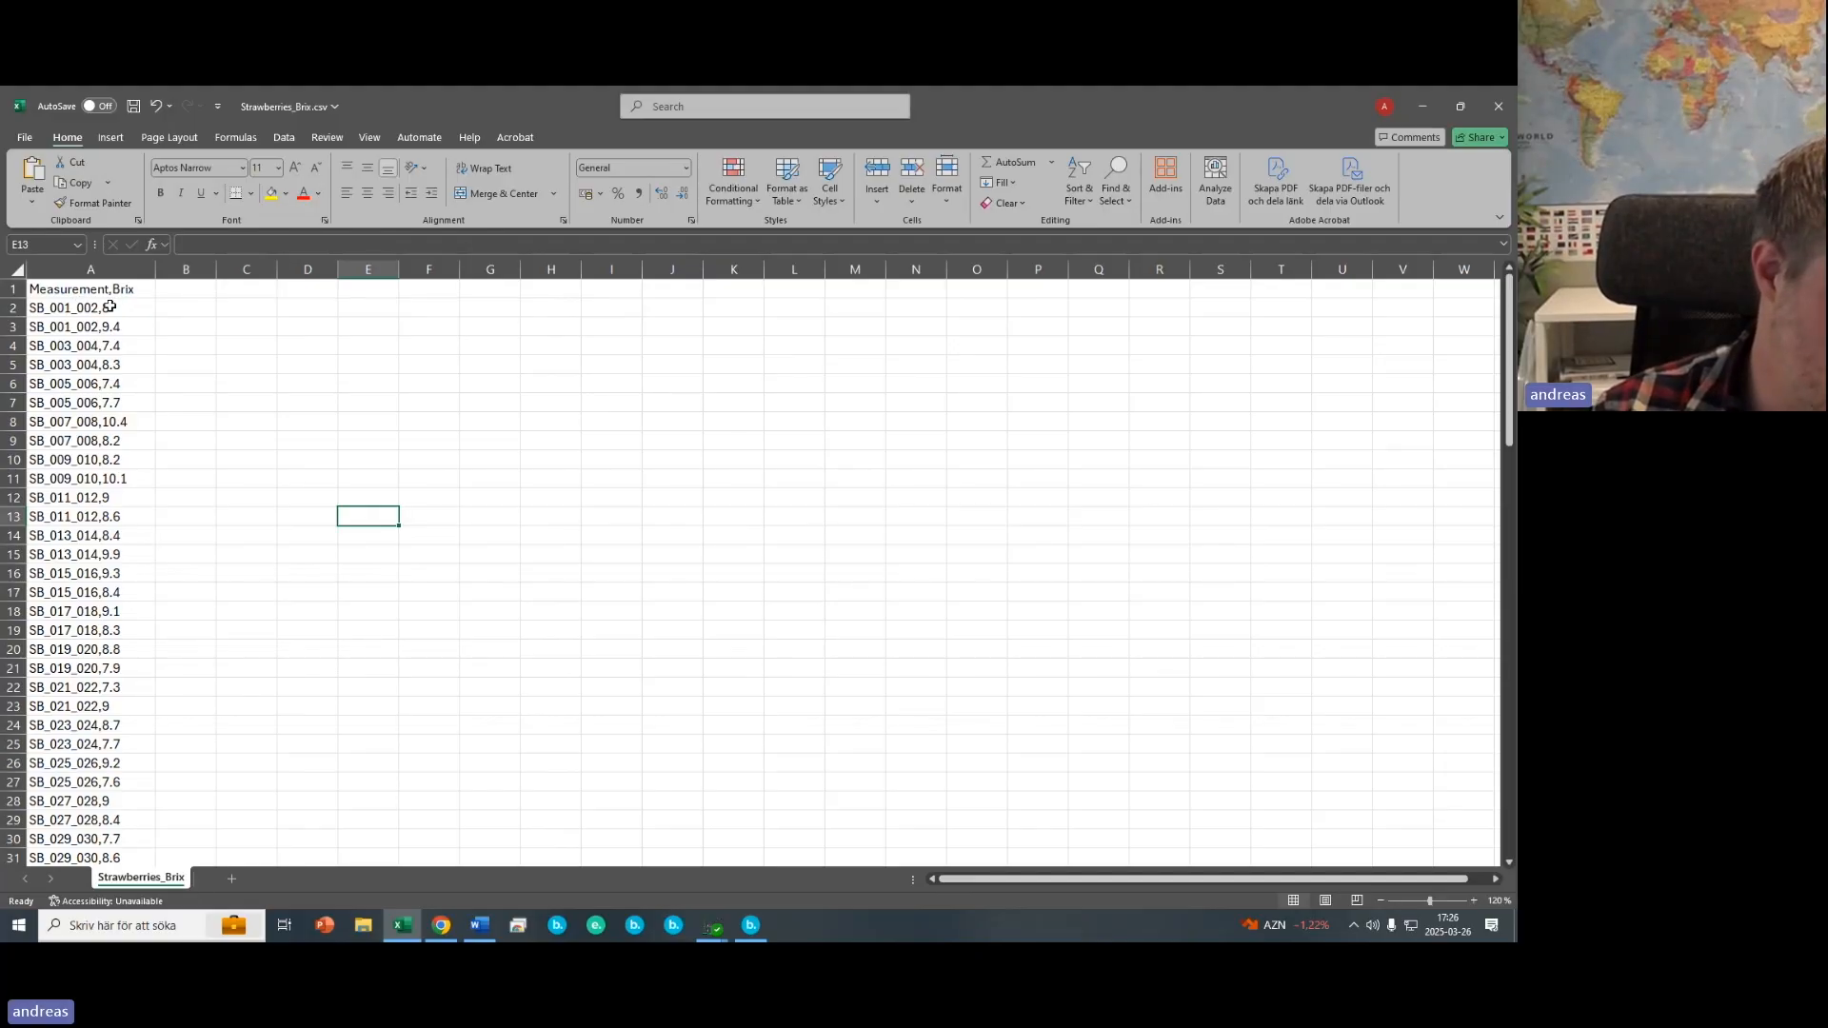
click(1421, 108)
- Finish importing the Brix values onto the Strawberry PCA segmentation, matching by measurement name
click(1408, 857)
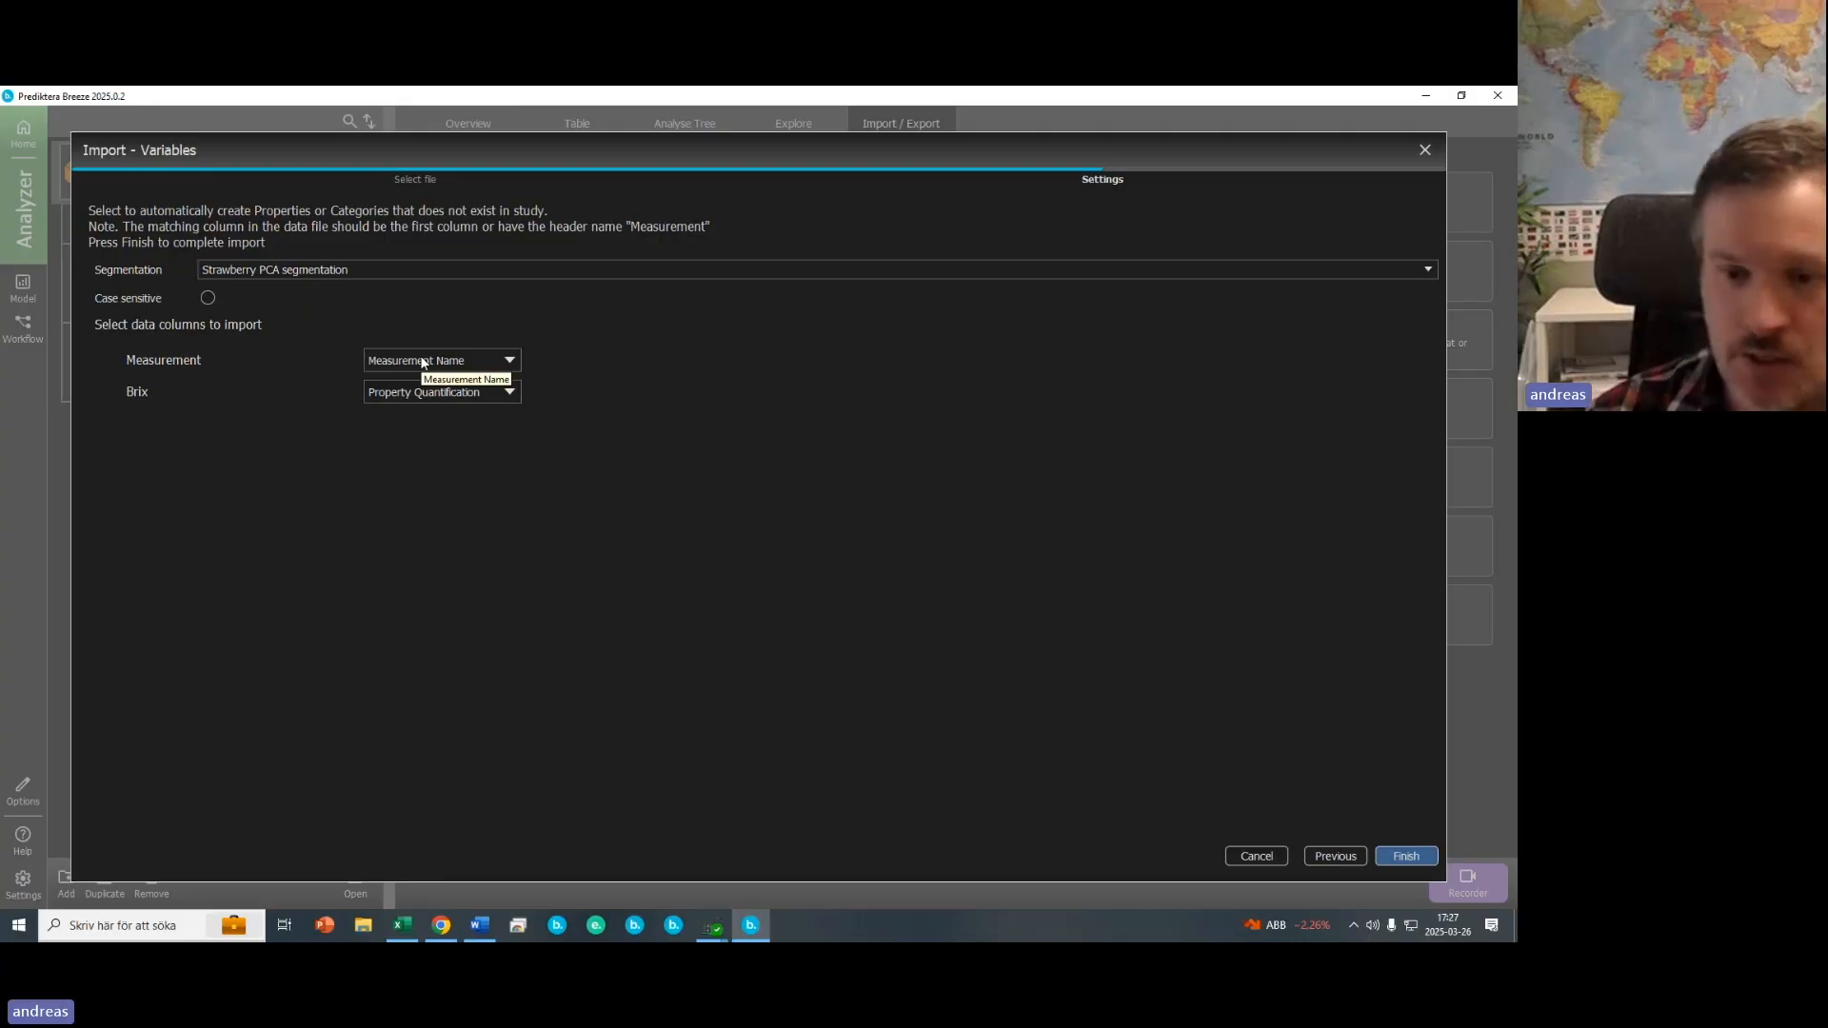
click(1411, 856)
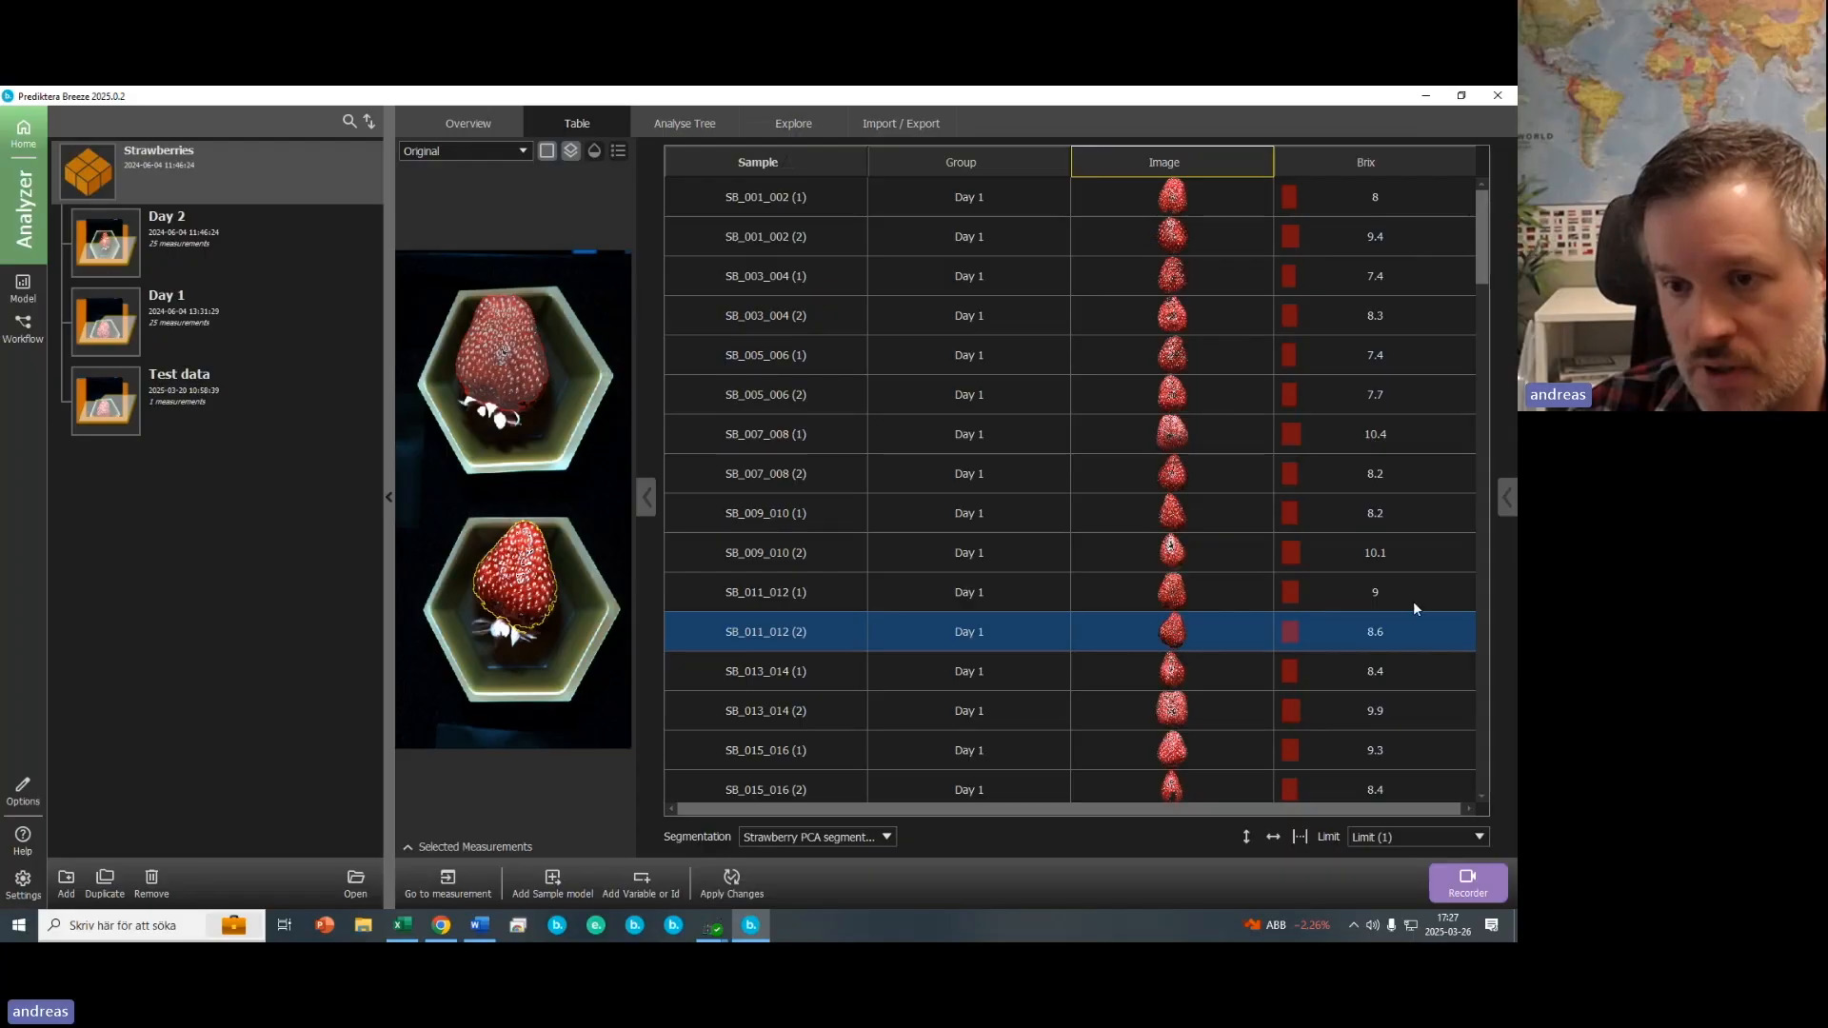
- Show the Brix map for sample SB_001_002 (2) in the image preview with its colour legend, widening the preview
mouse_move(1482, 236)
mouse_down()
mouse_move(1470, 678)
mouse_move(1518, 400)
mouse_move(1507, 238)
mouse_up()
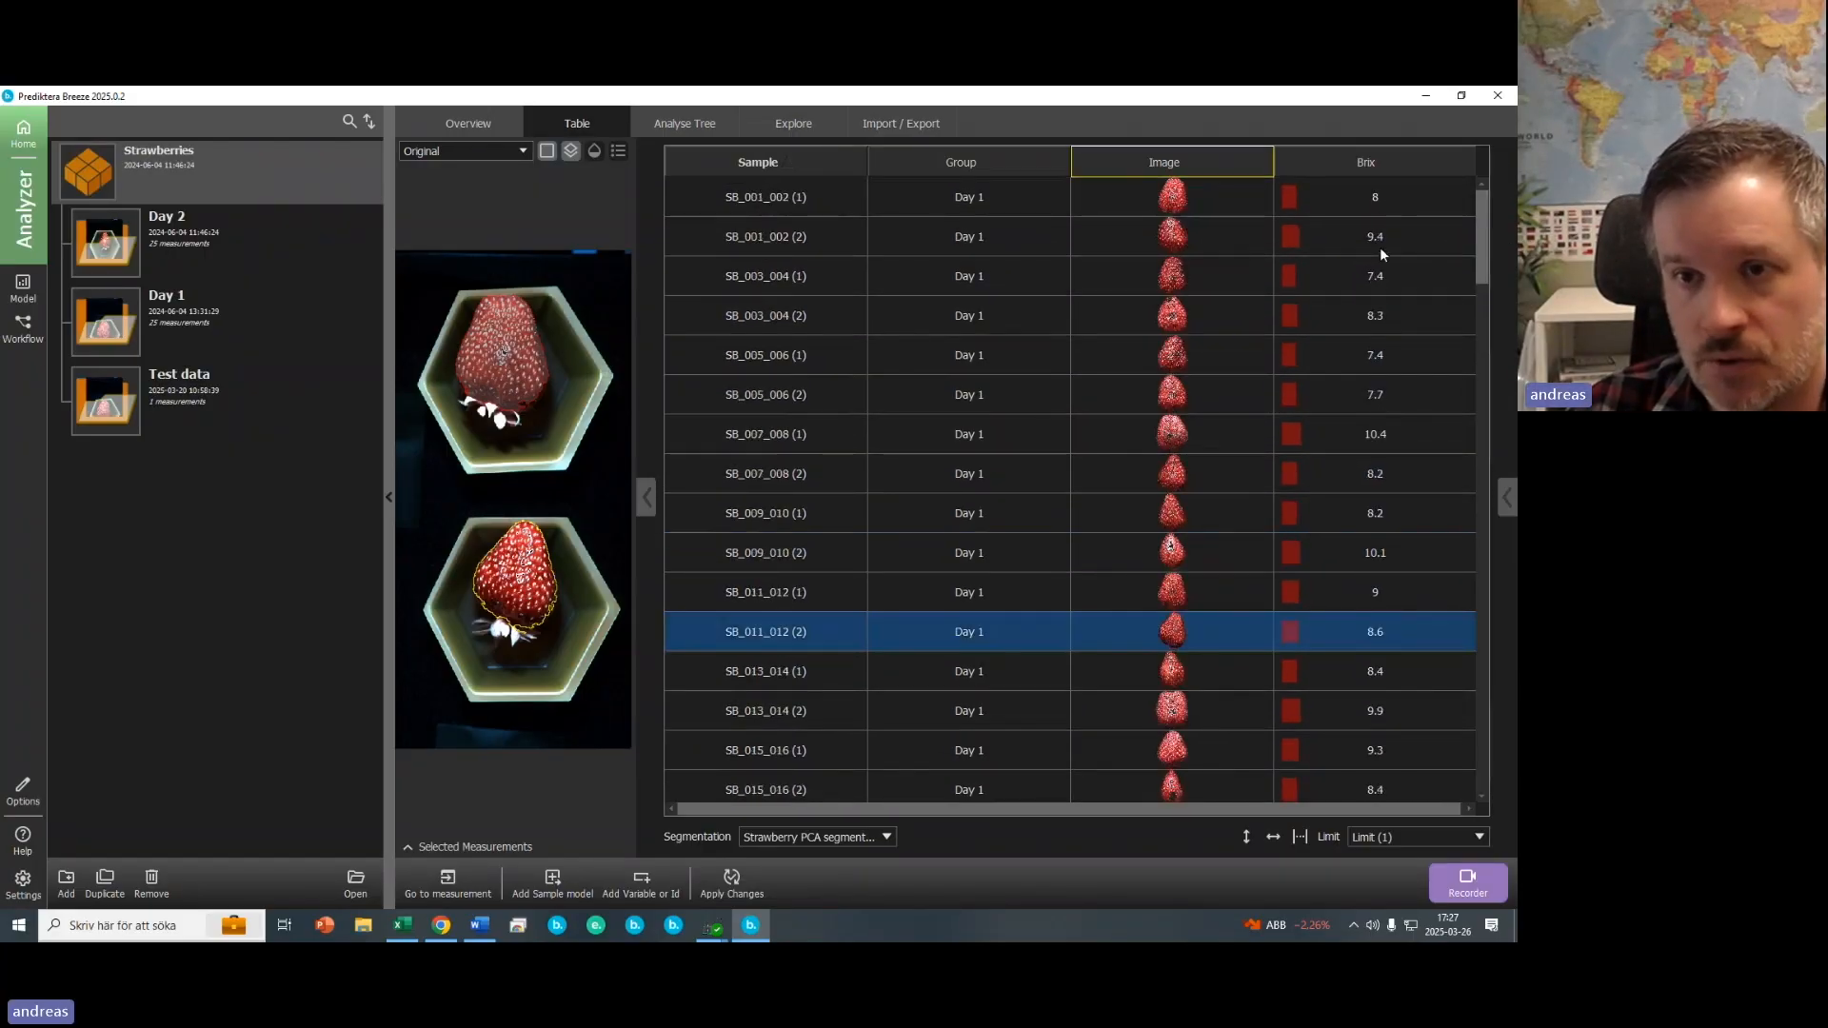
click(1383, 246)
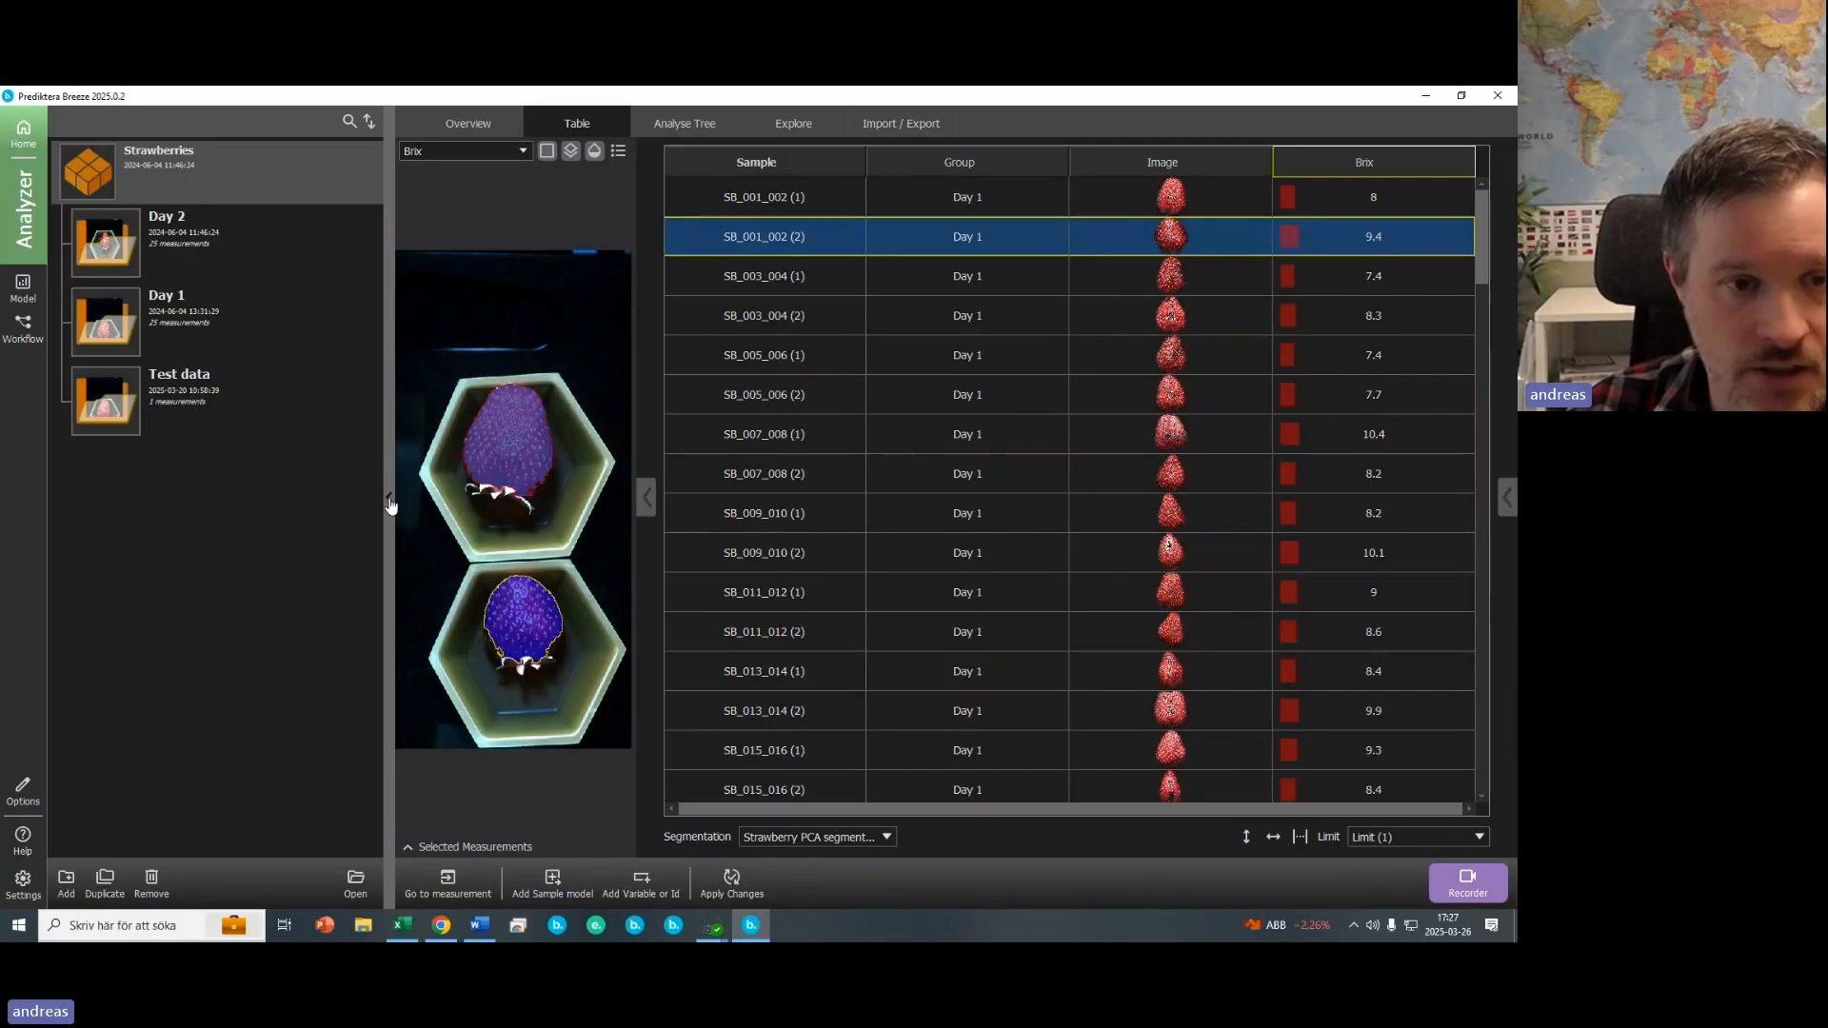
click(389, 502)
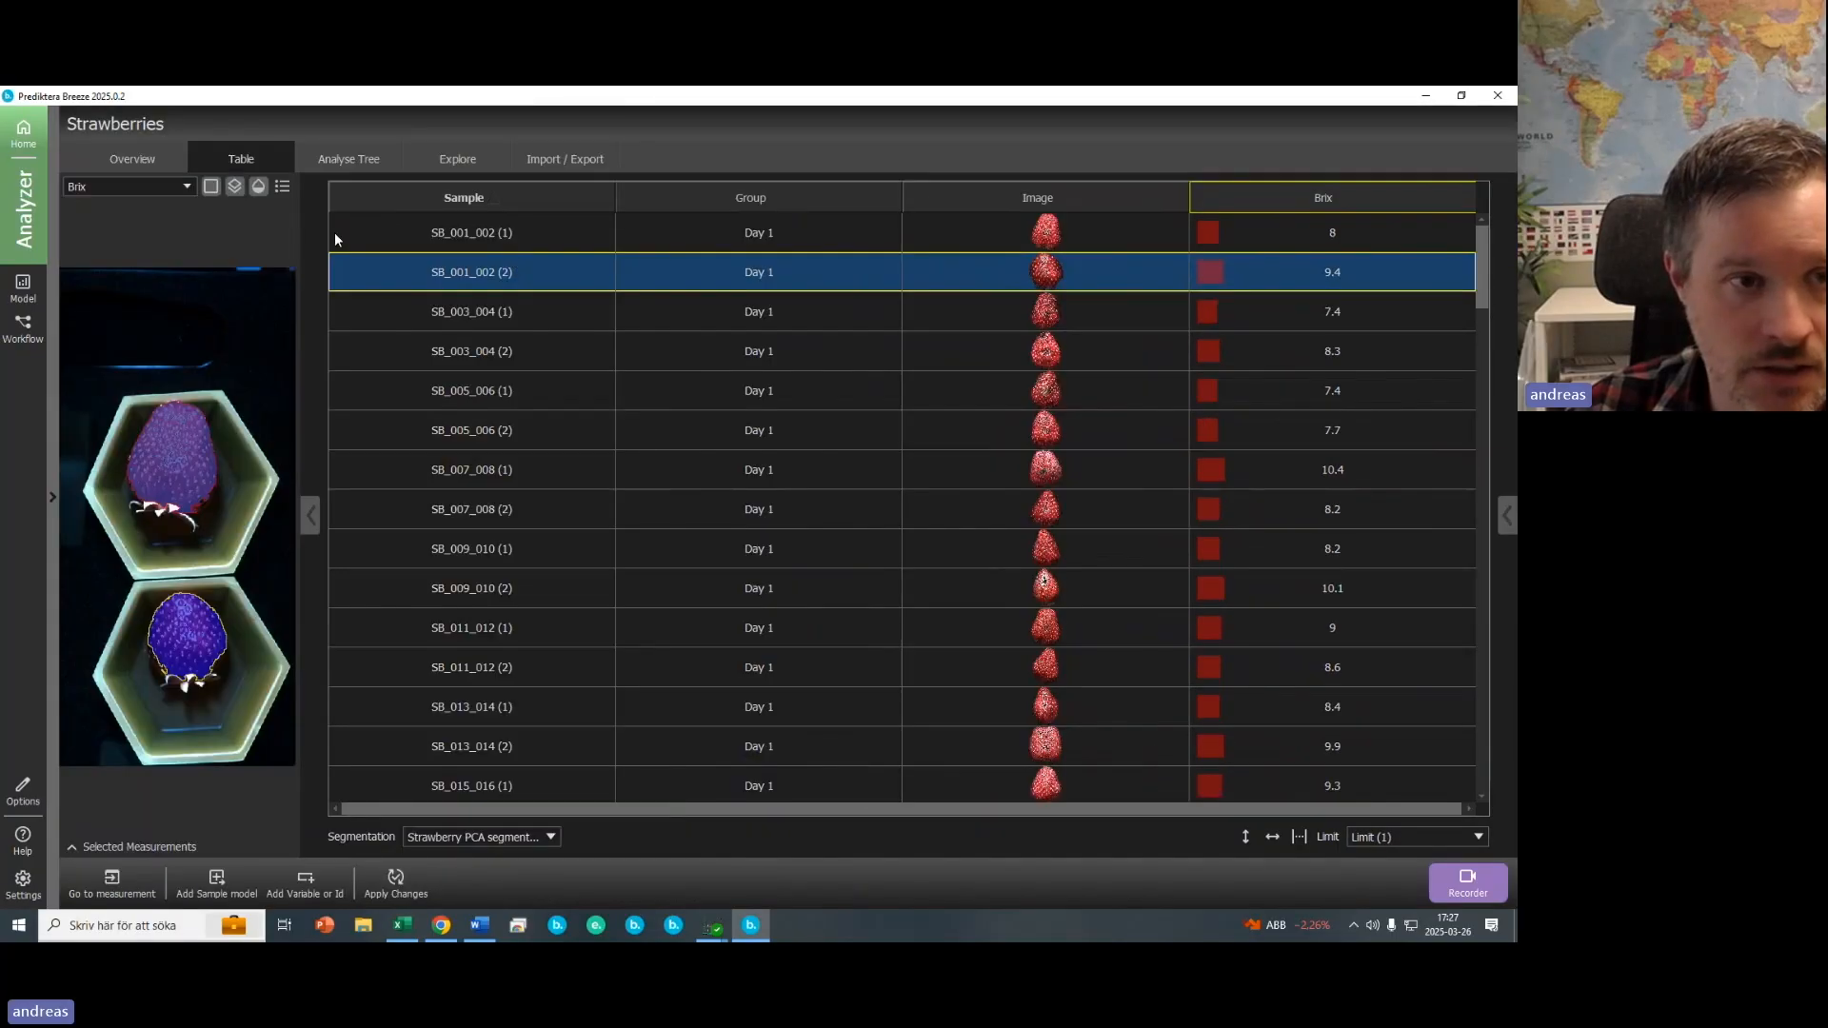
click(283, 187)
drag(296, 491, 461, 493)
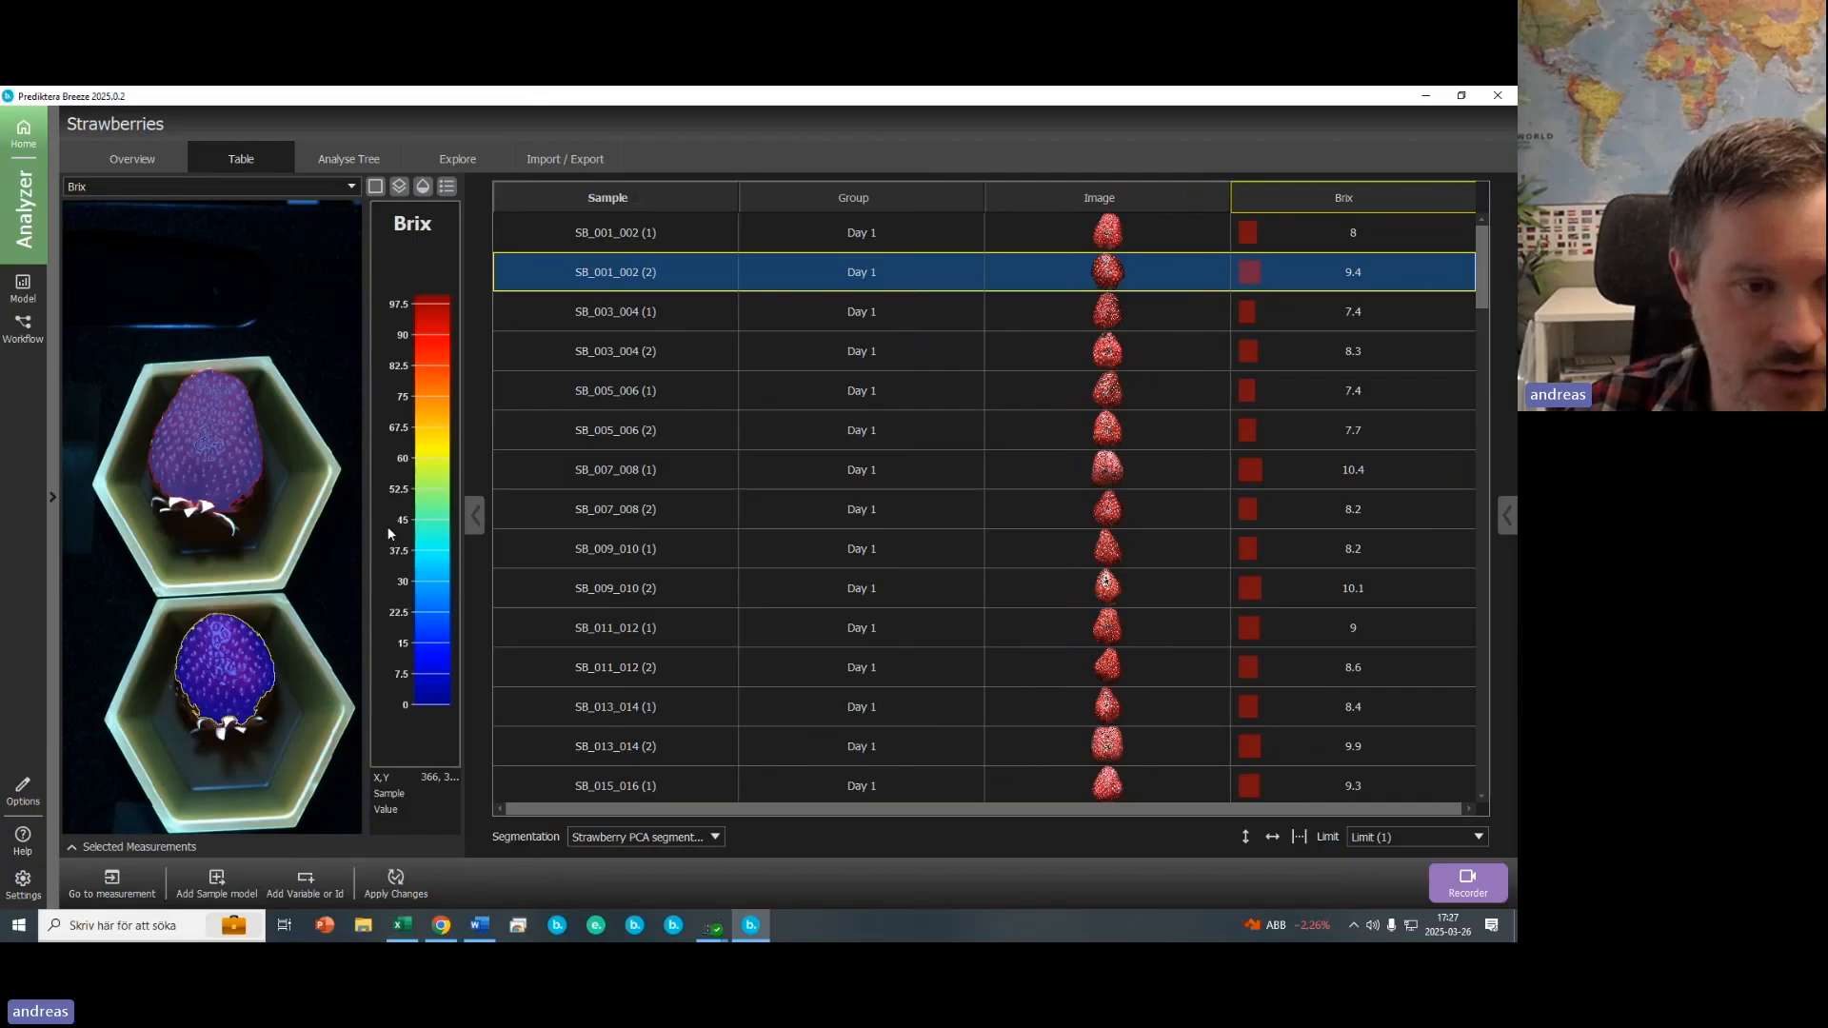
- Set the maximum of the Brix colour scale to 15
right_click(426, 322)
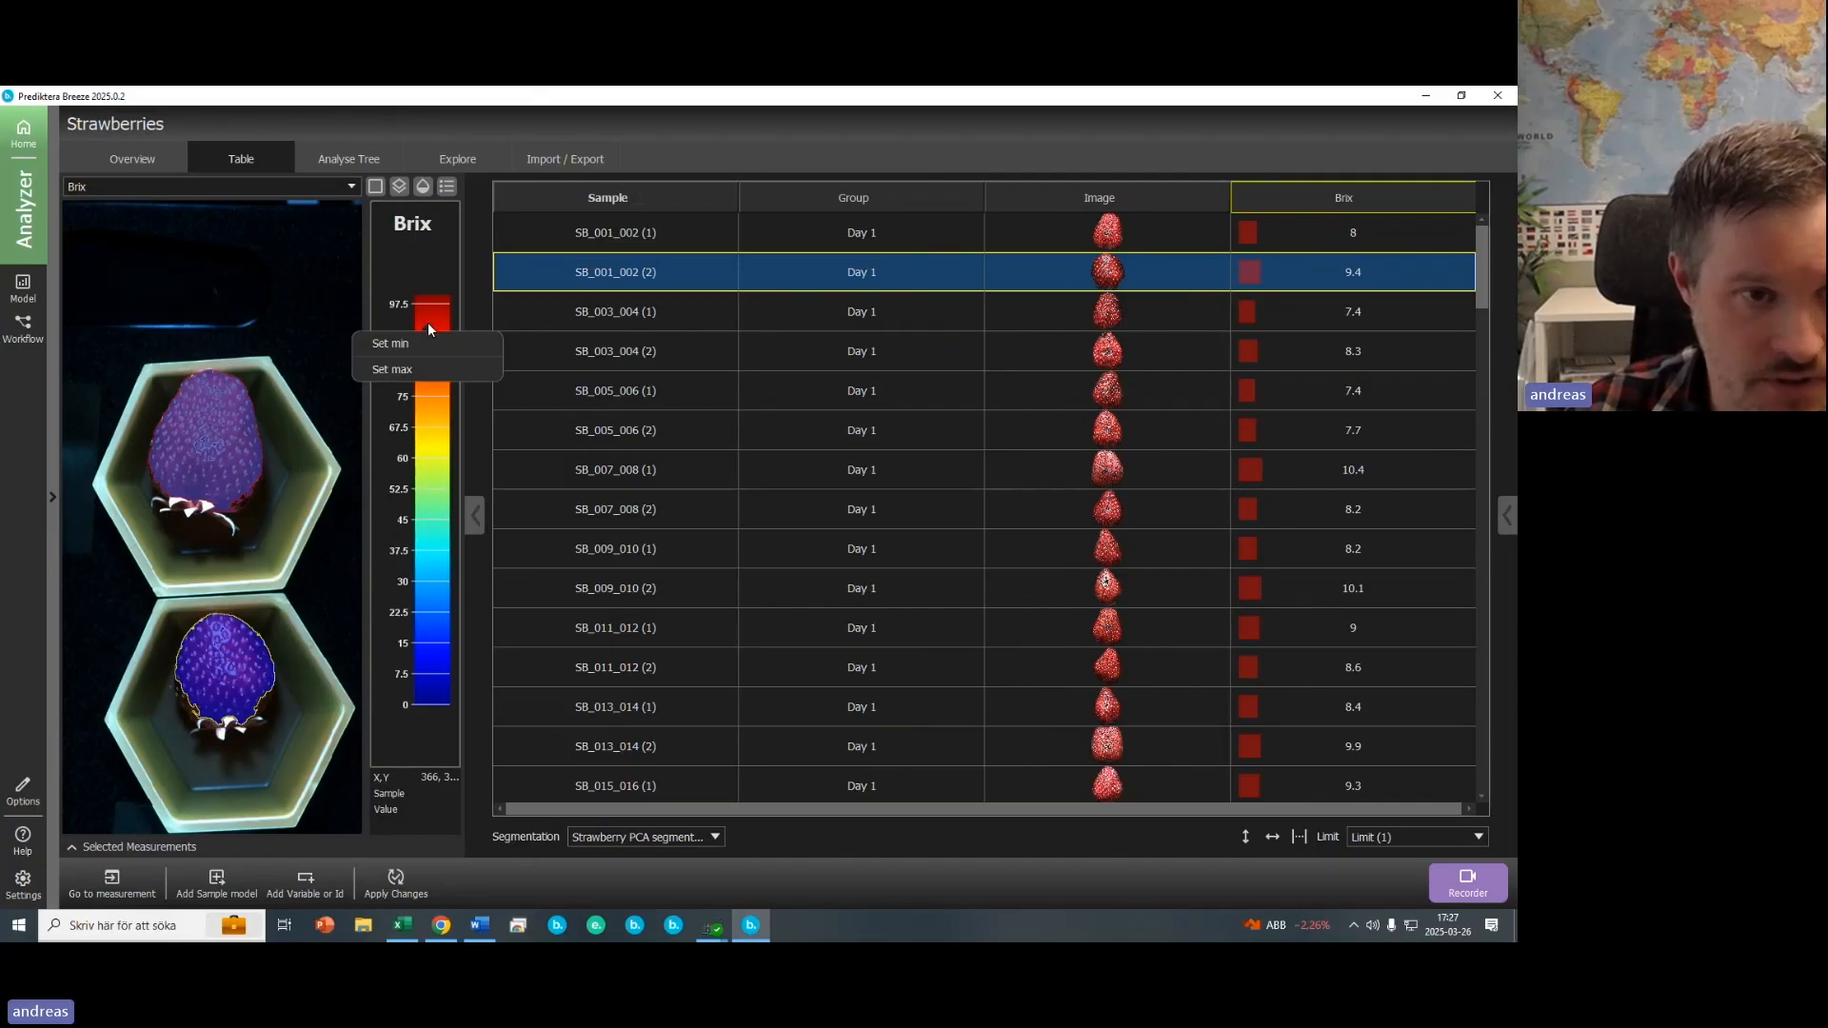
click(391, 379)
text(15)
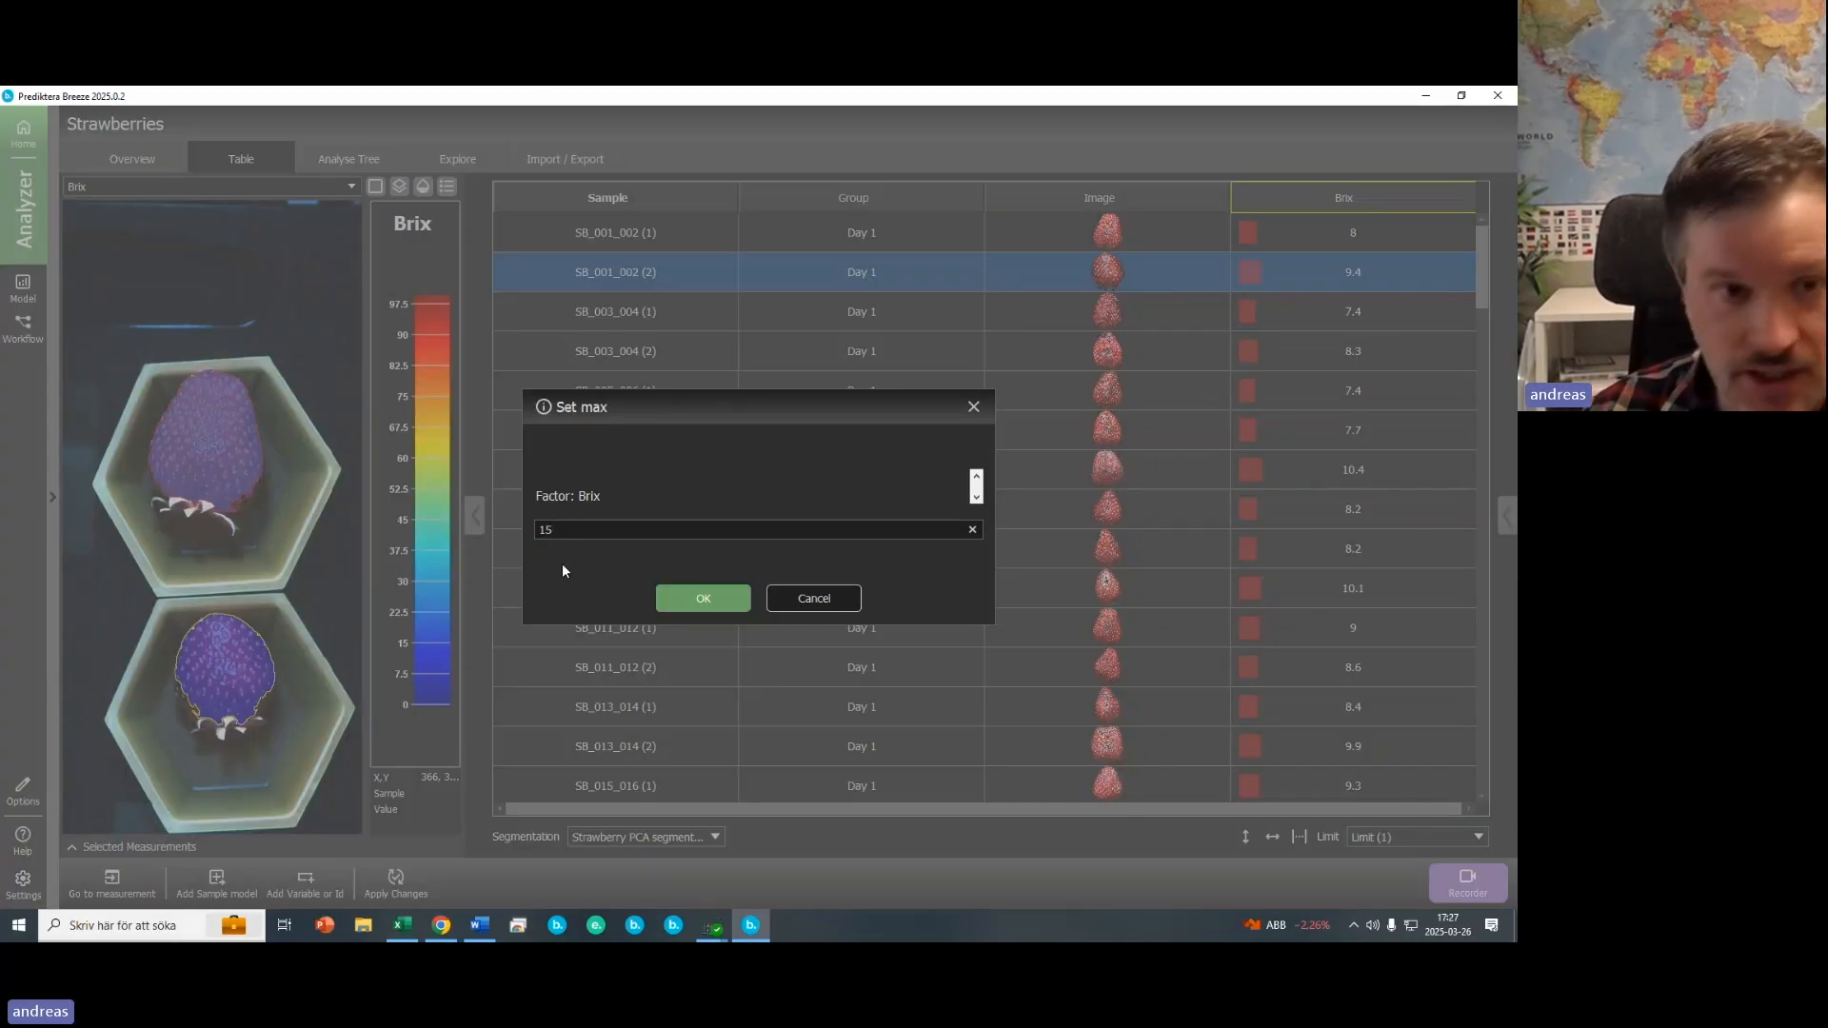
key(Return)
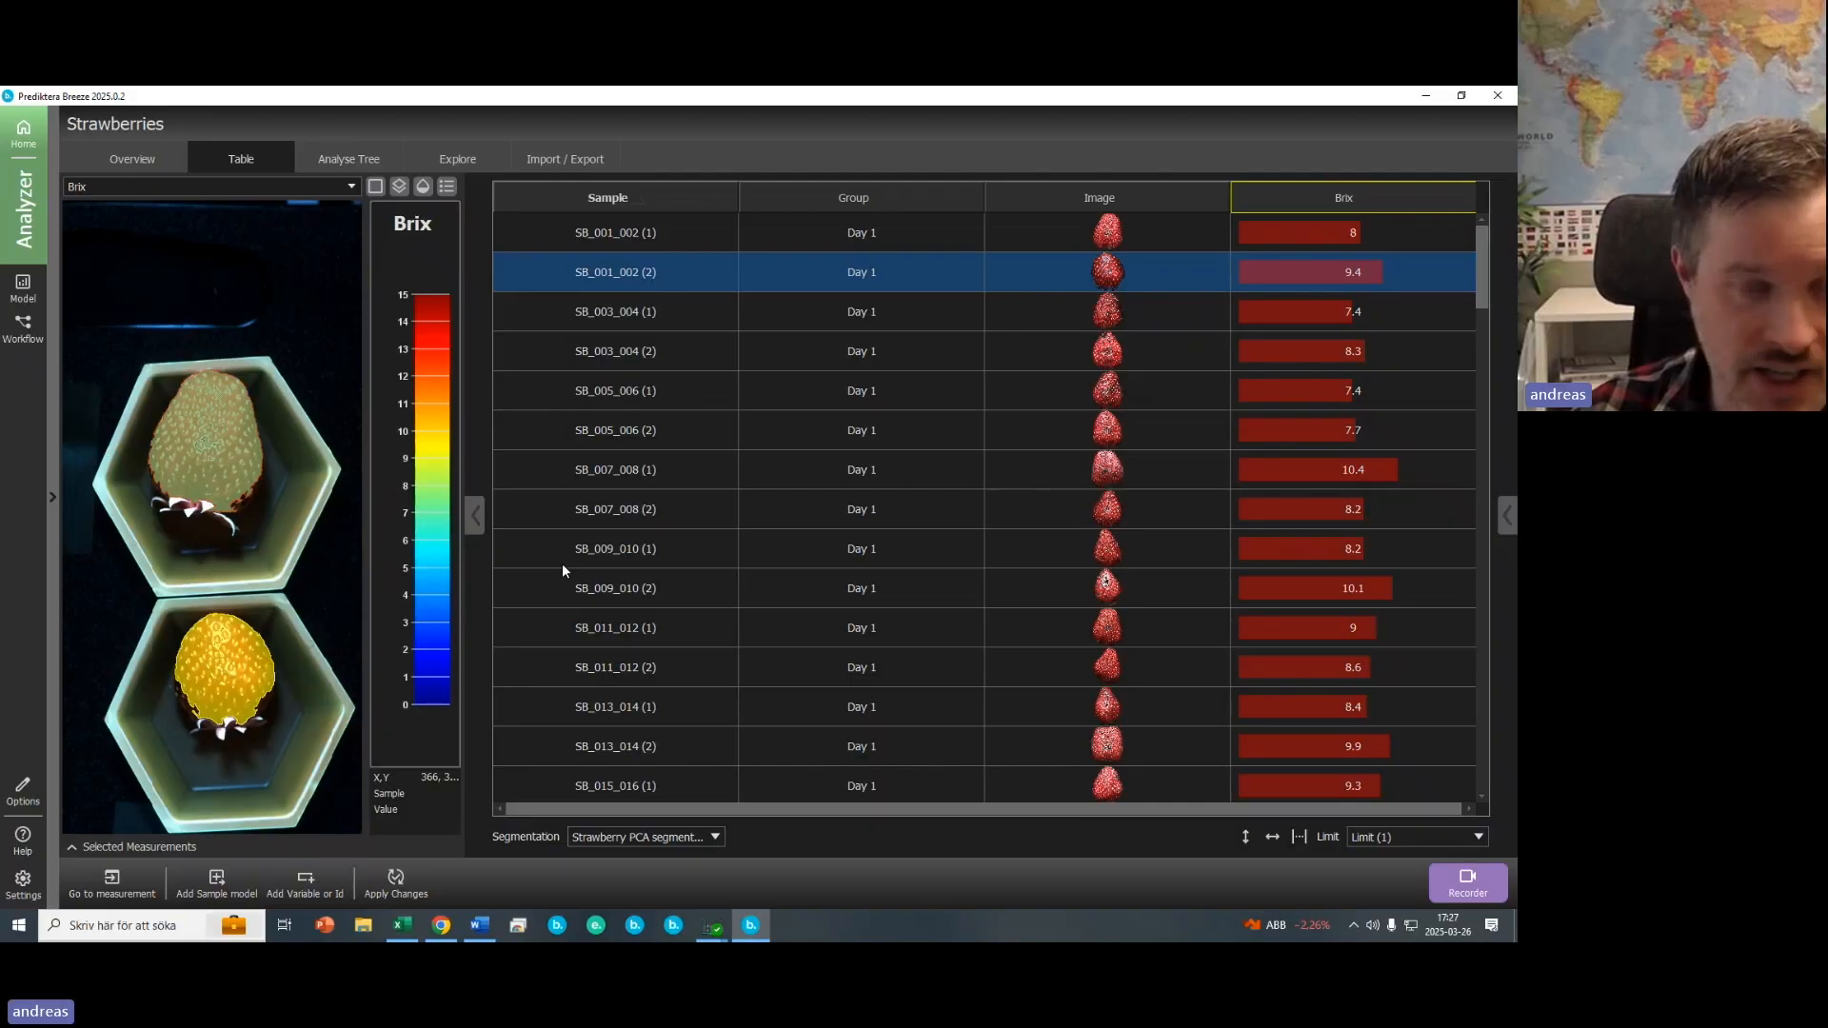
- Sort the table by Brix to view the highest and lowest Brix strawberries in the preview
click(1382, 204)
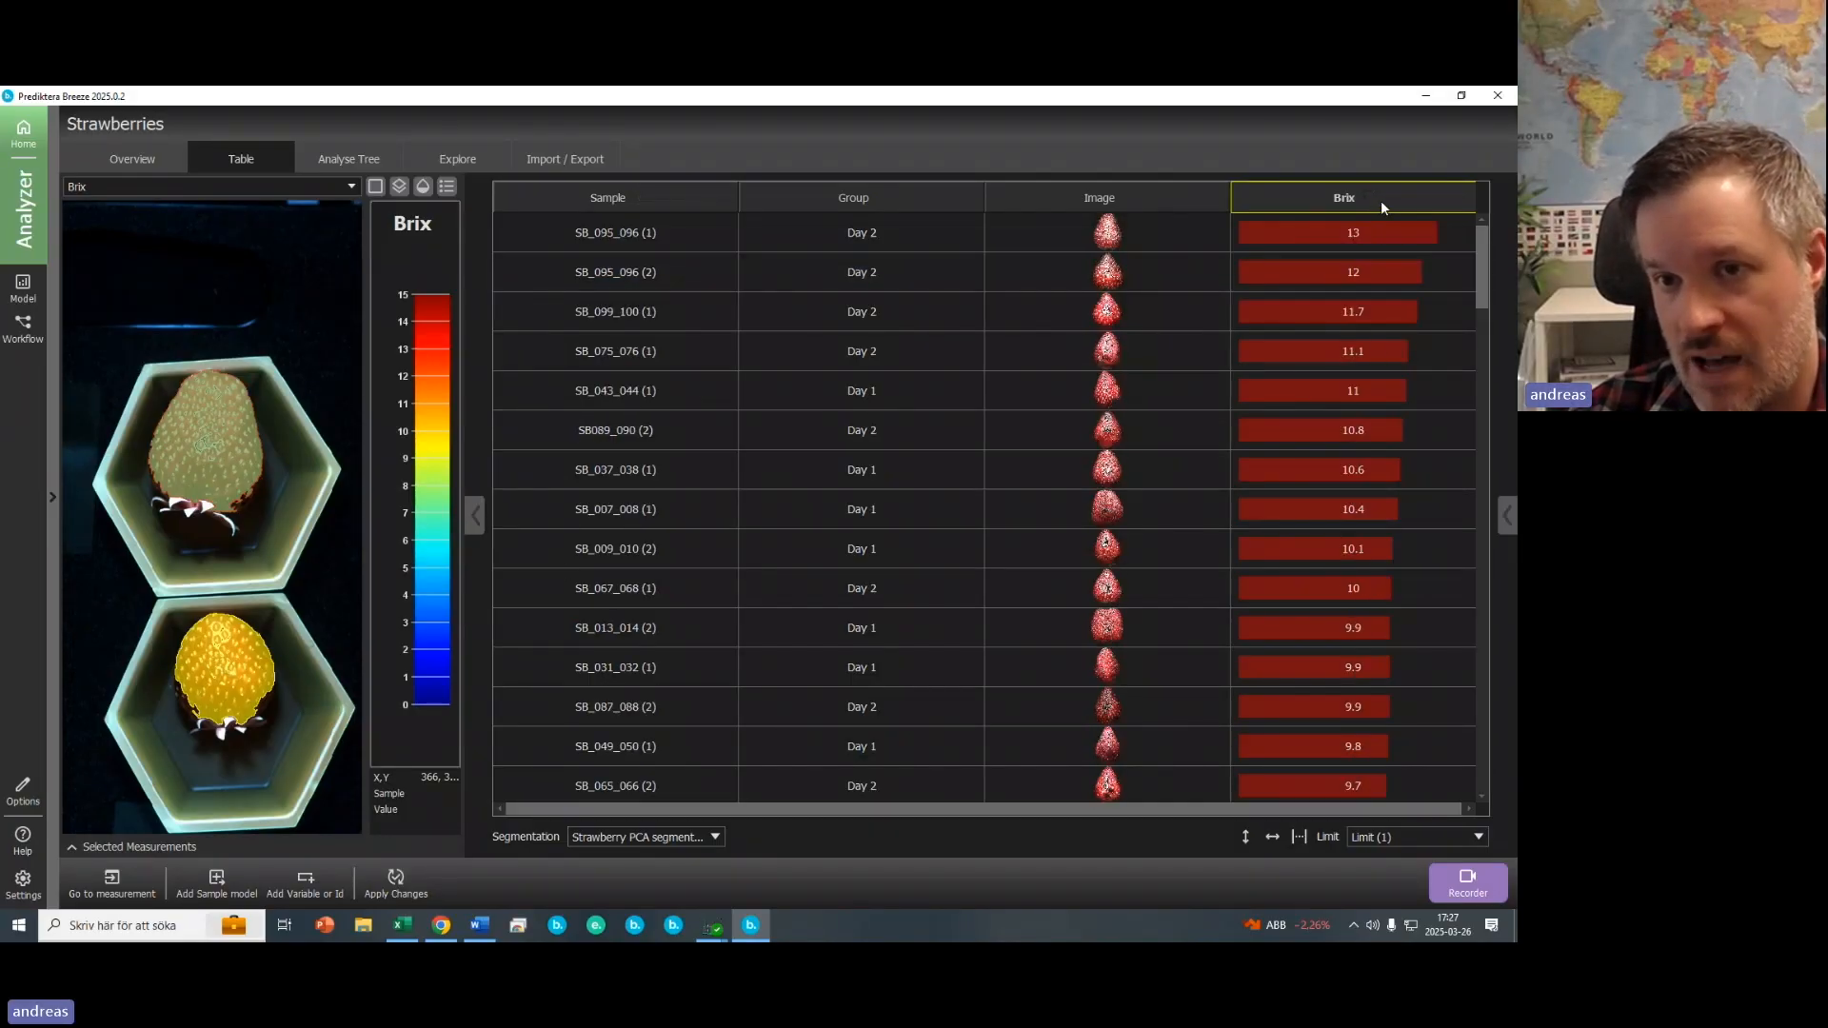
click(1373, 234)
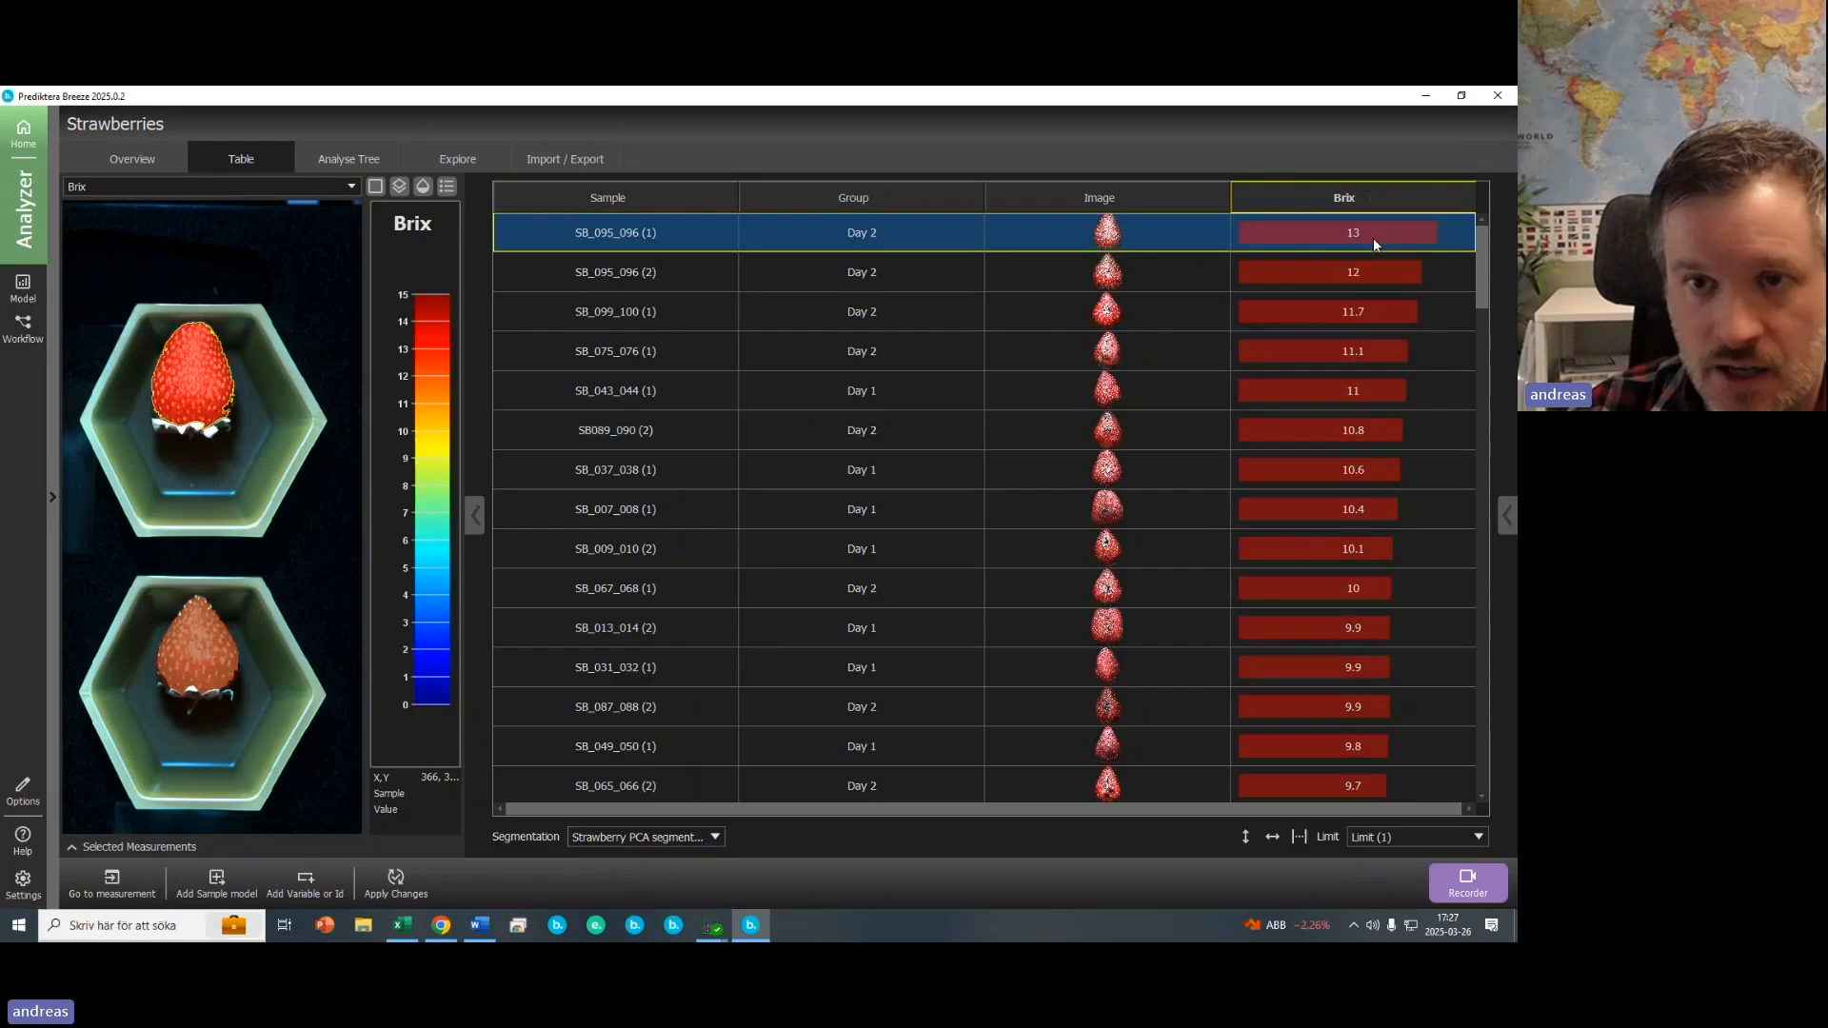
click(1377, 200)
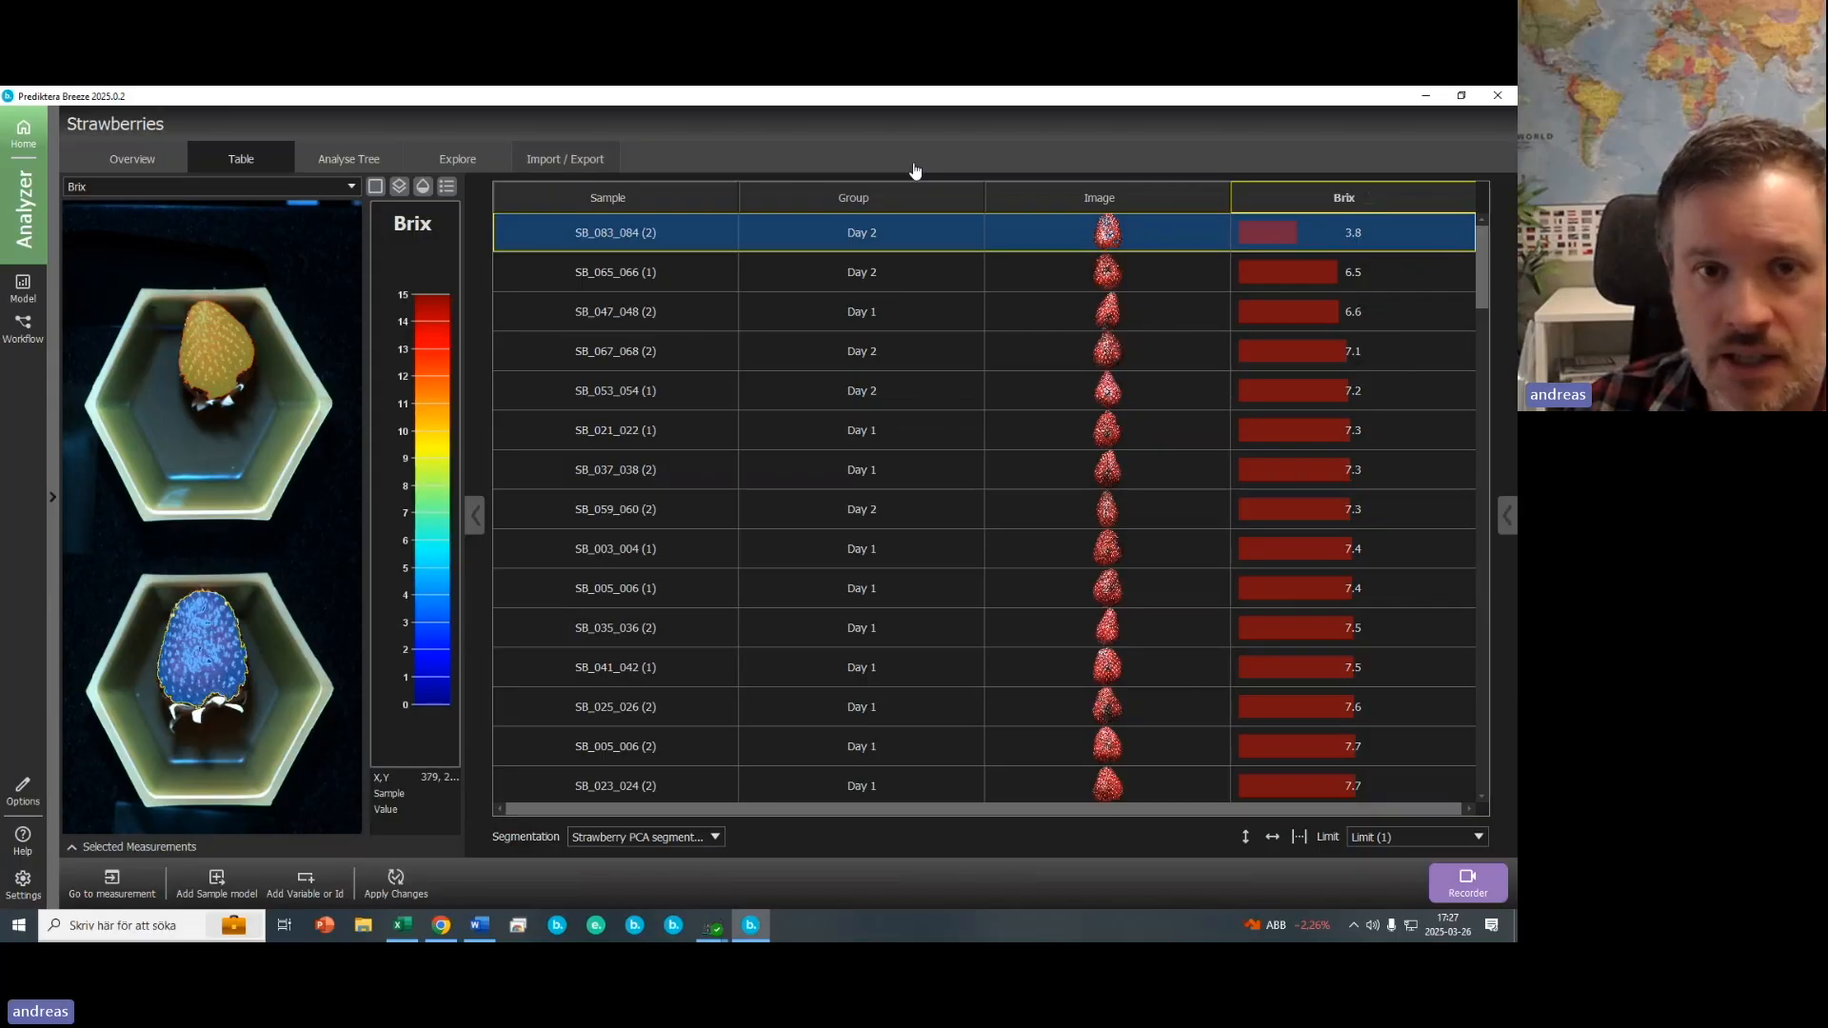
key(alt+Tab)
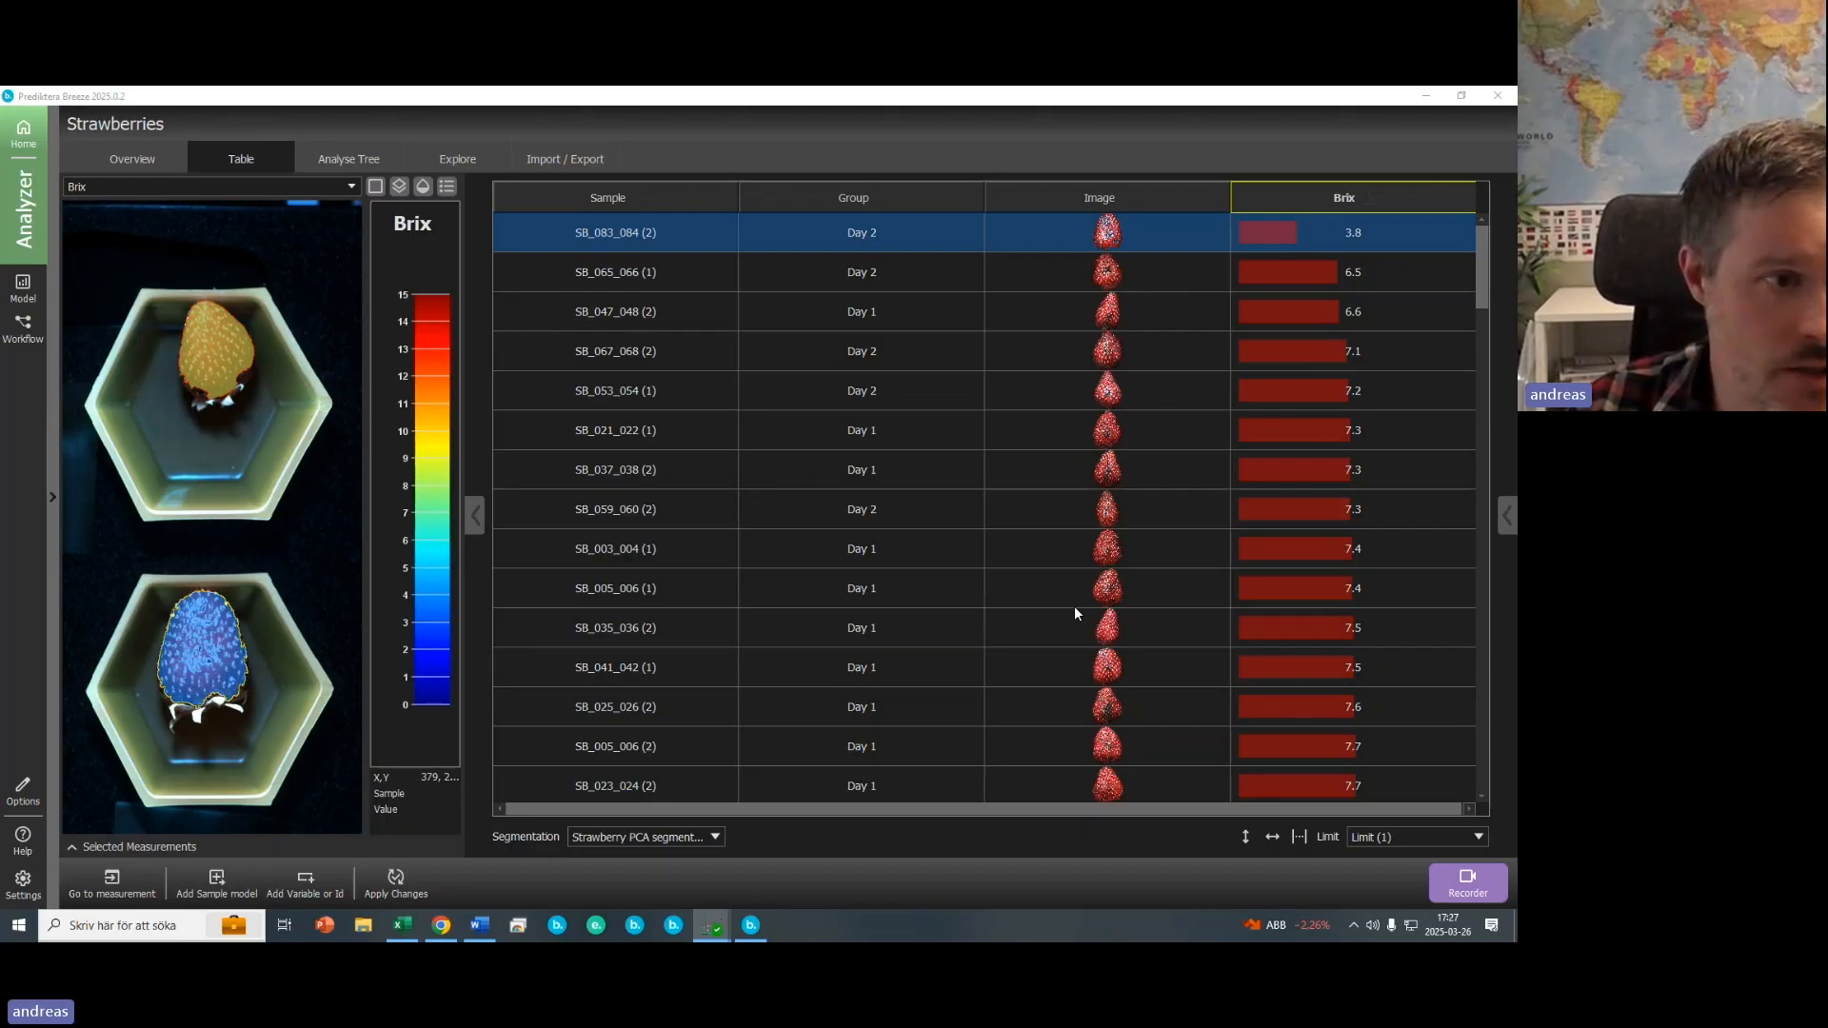
key(alt+Tab)
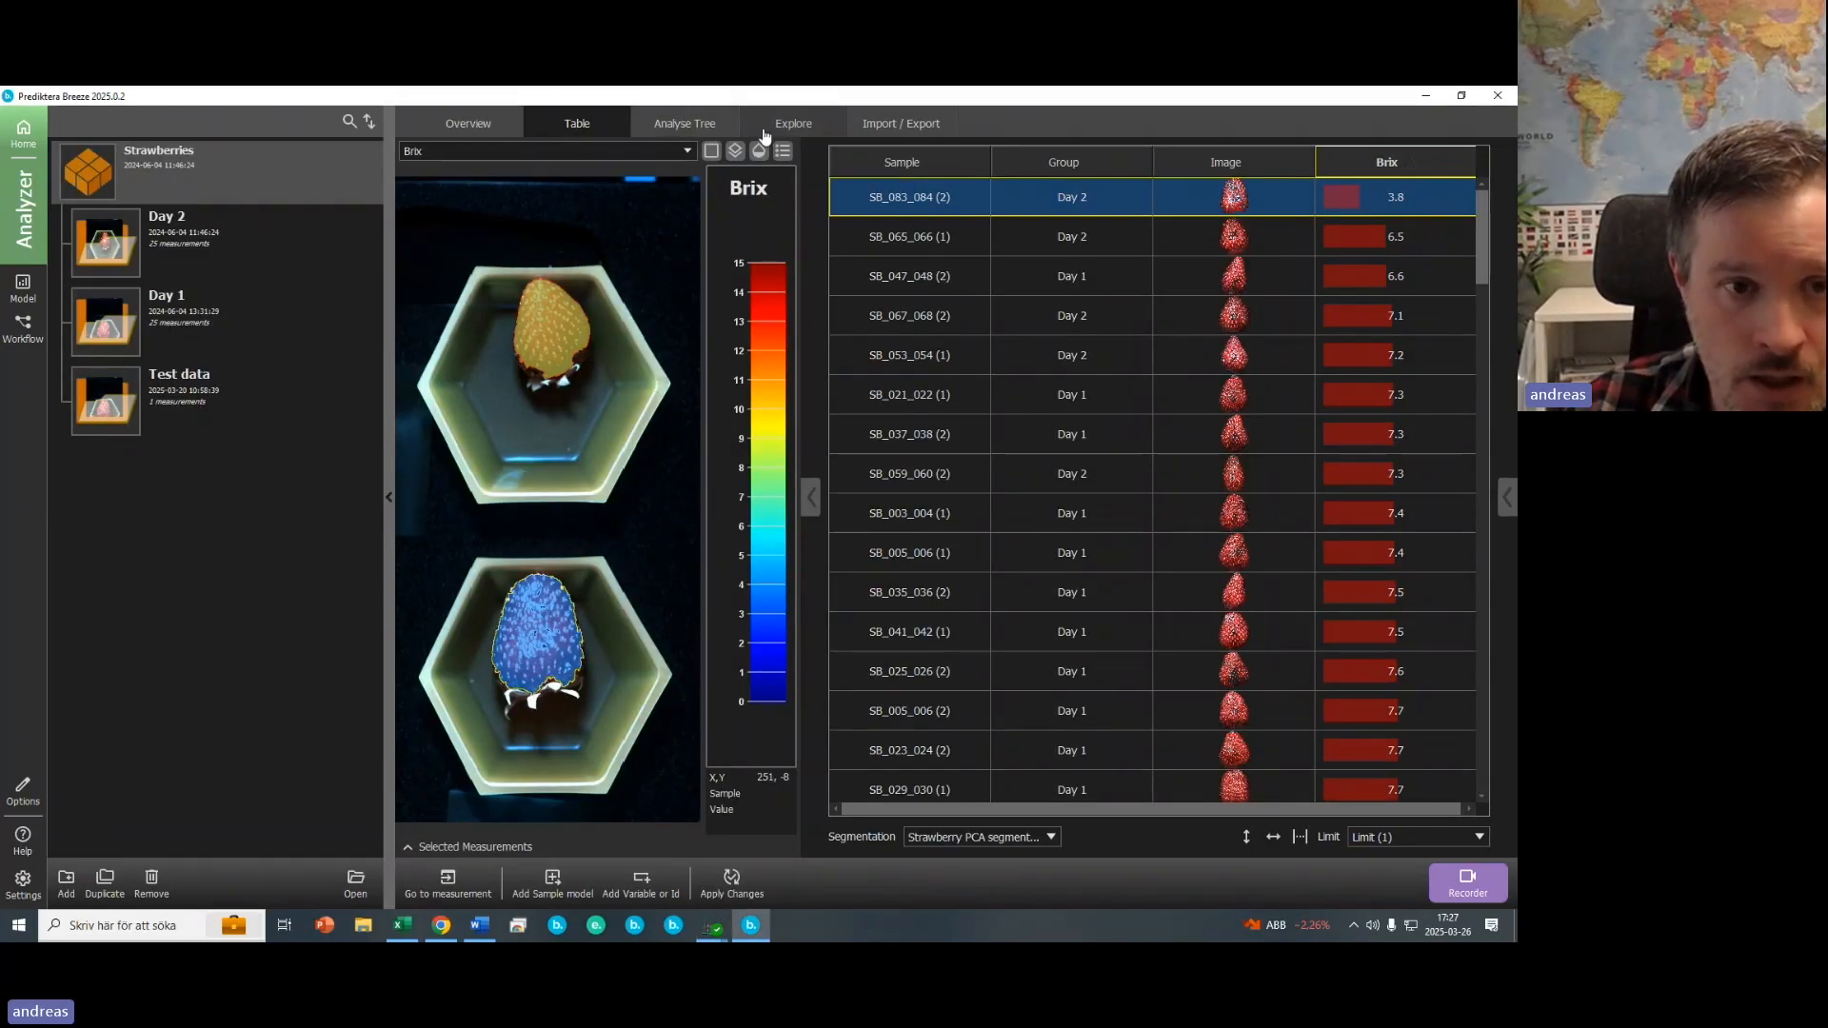
- Open the Explore view and colour the score plot points by the Brix property
click(800, 126)
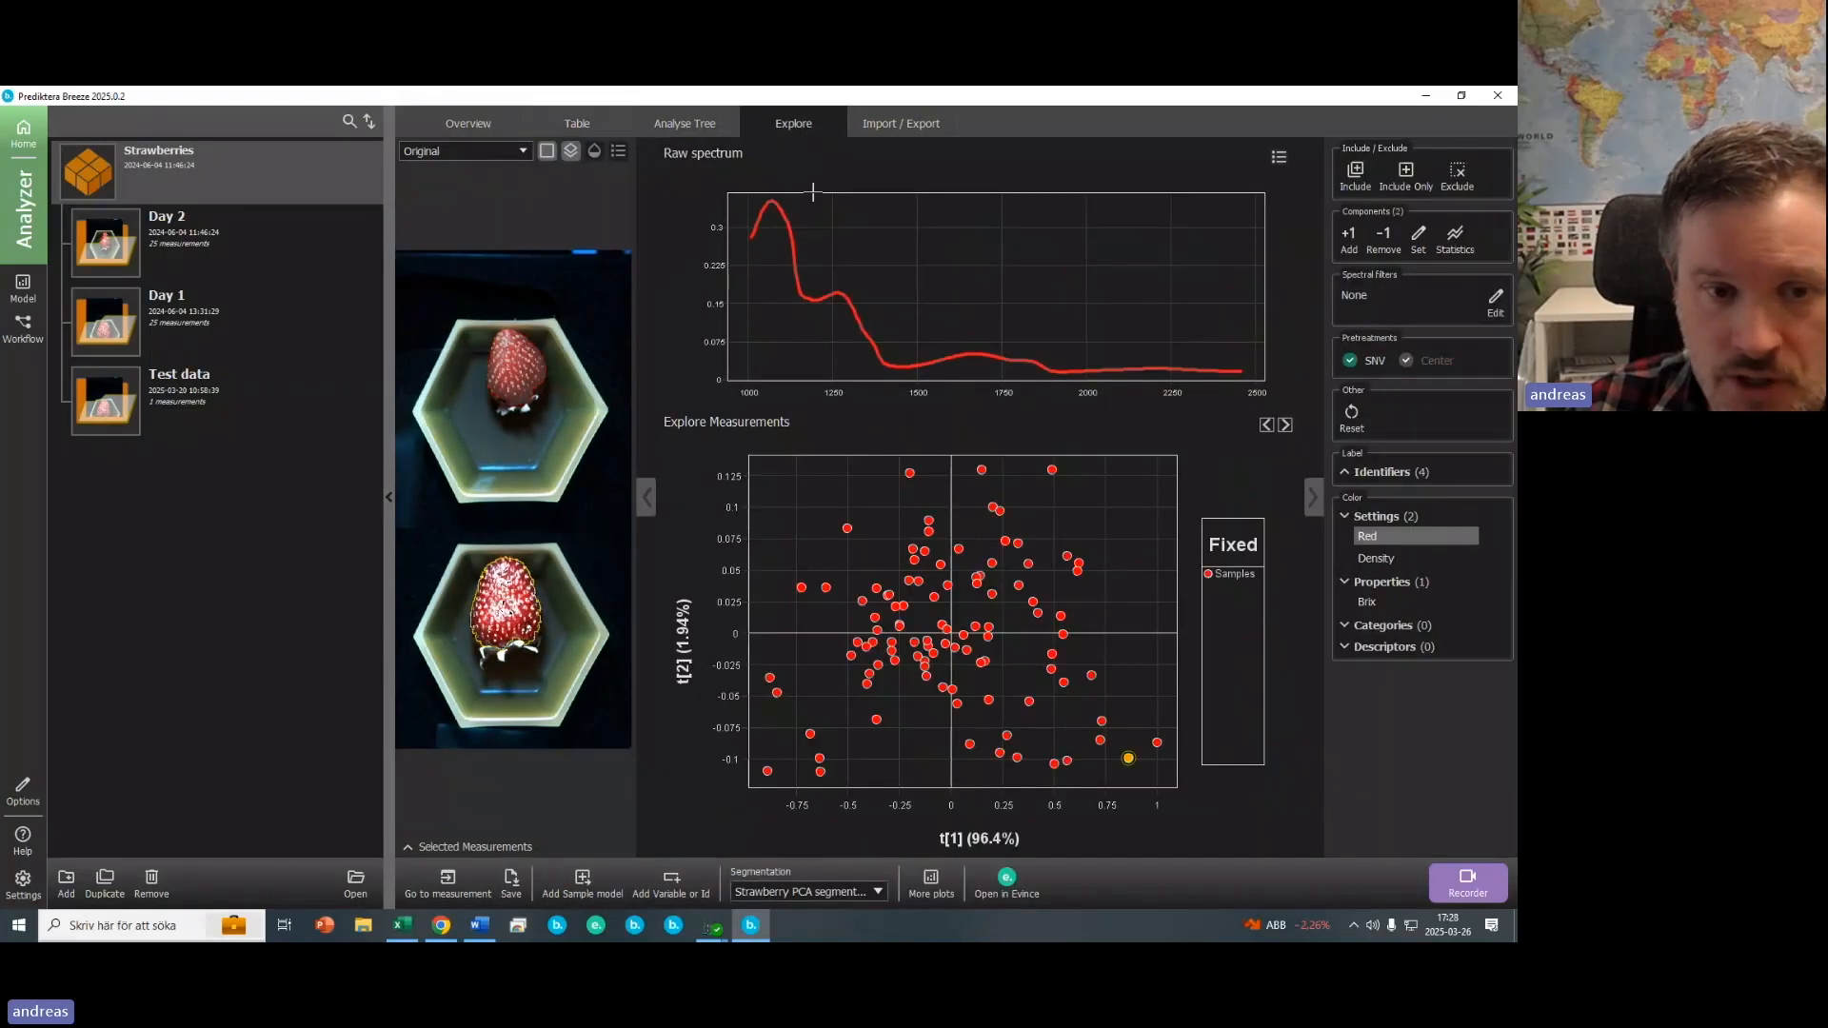
click(389, 502)
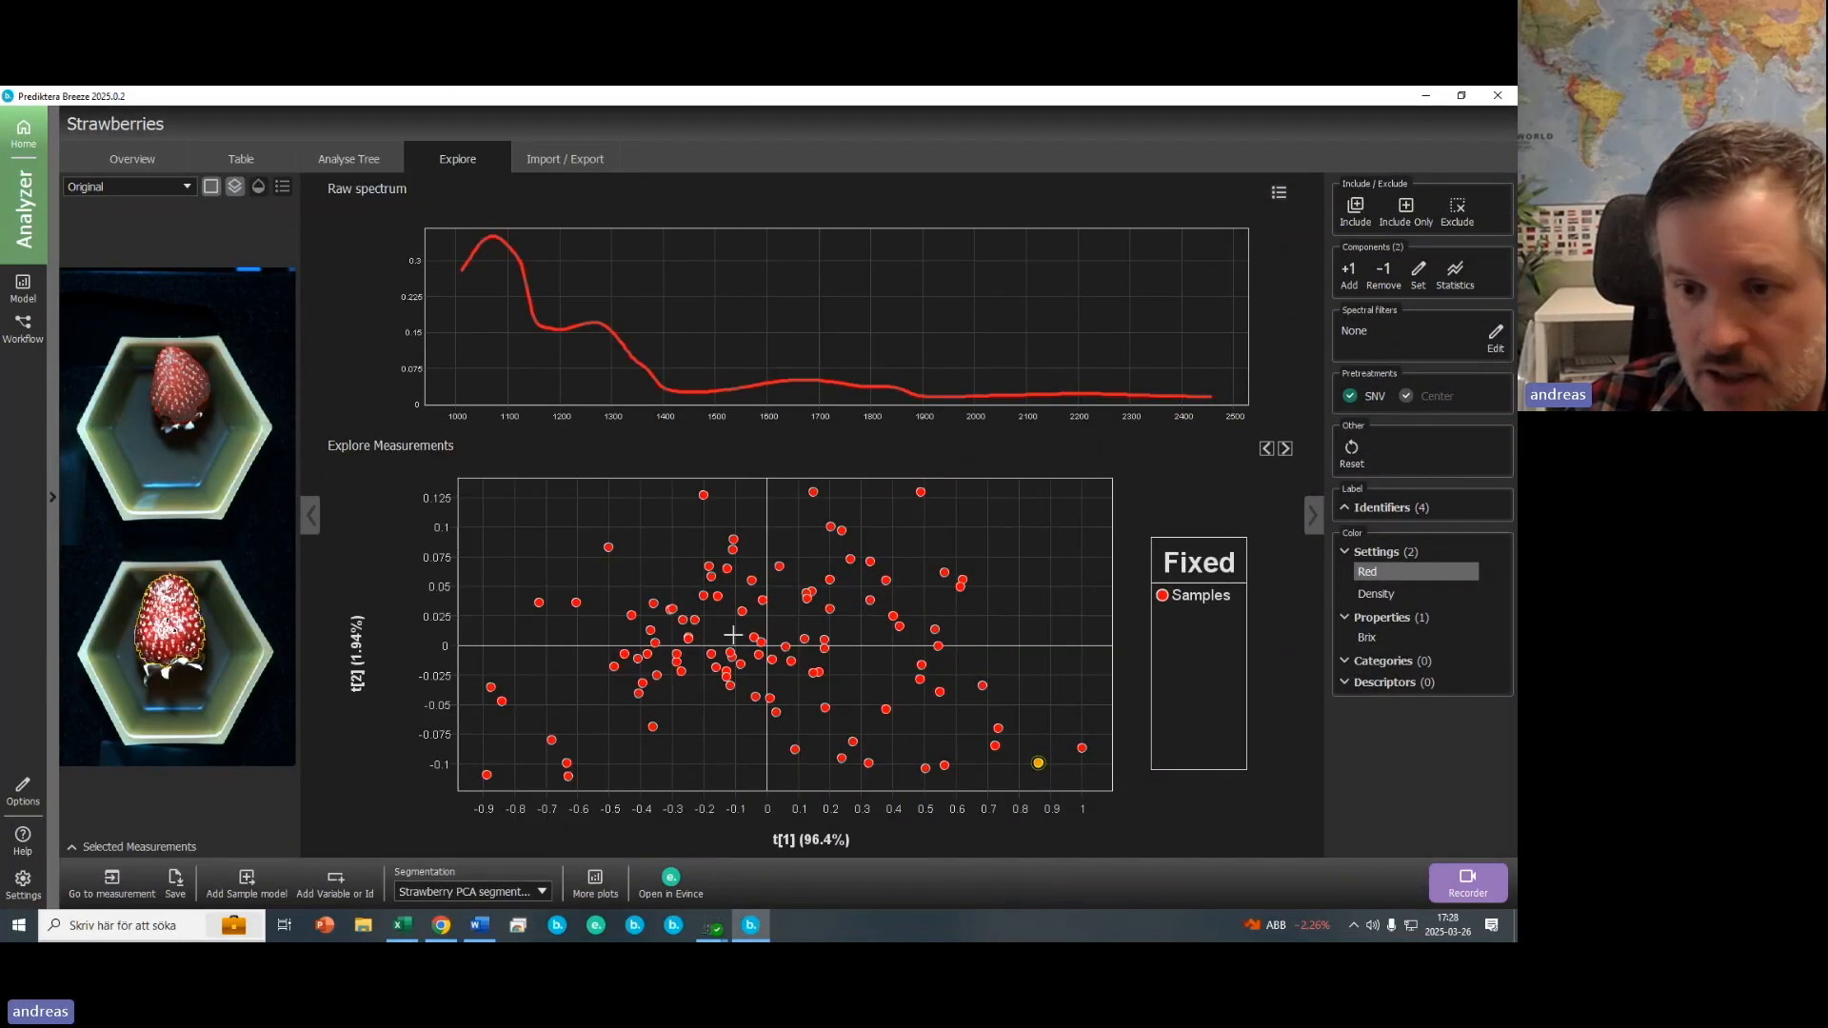
click(1365, 639)
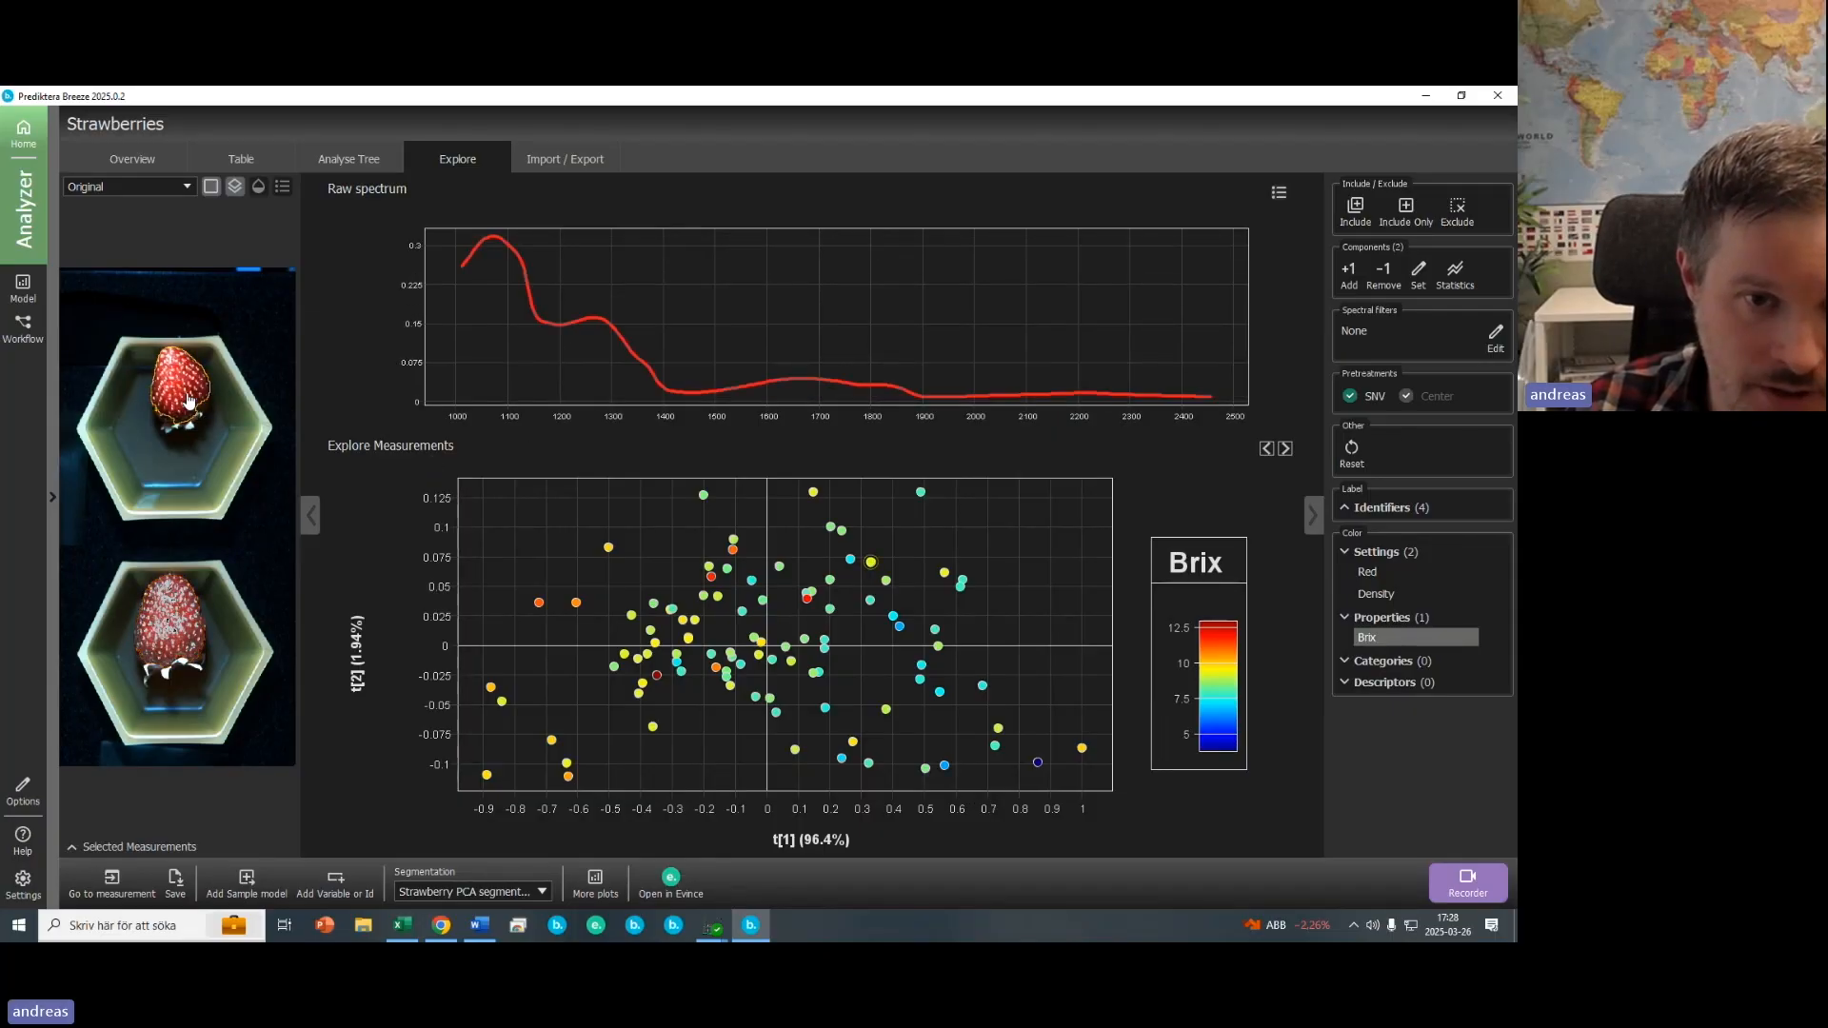
- Select individual score plot points to compare their spectra and strawberry images
click(172, 624)
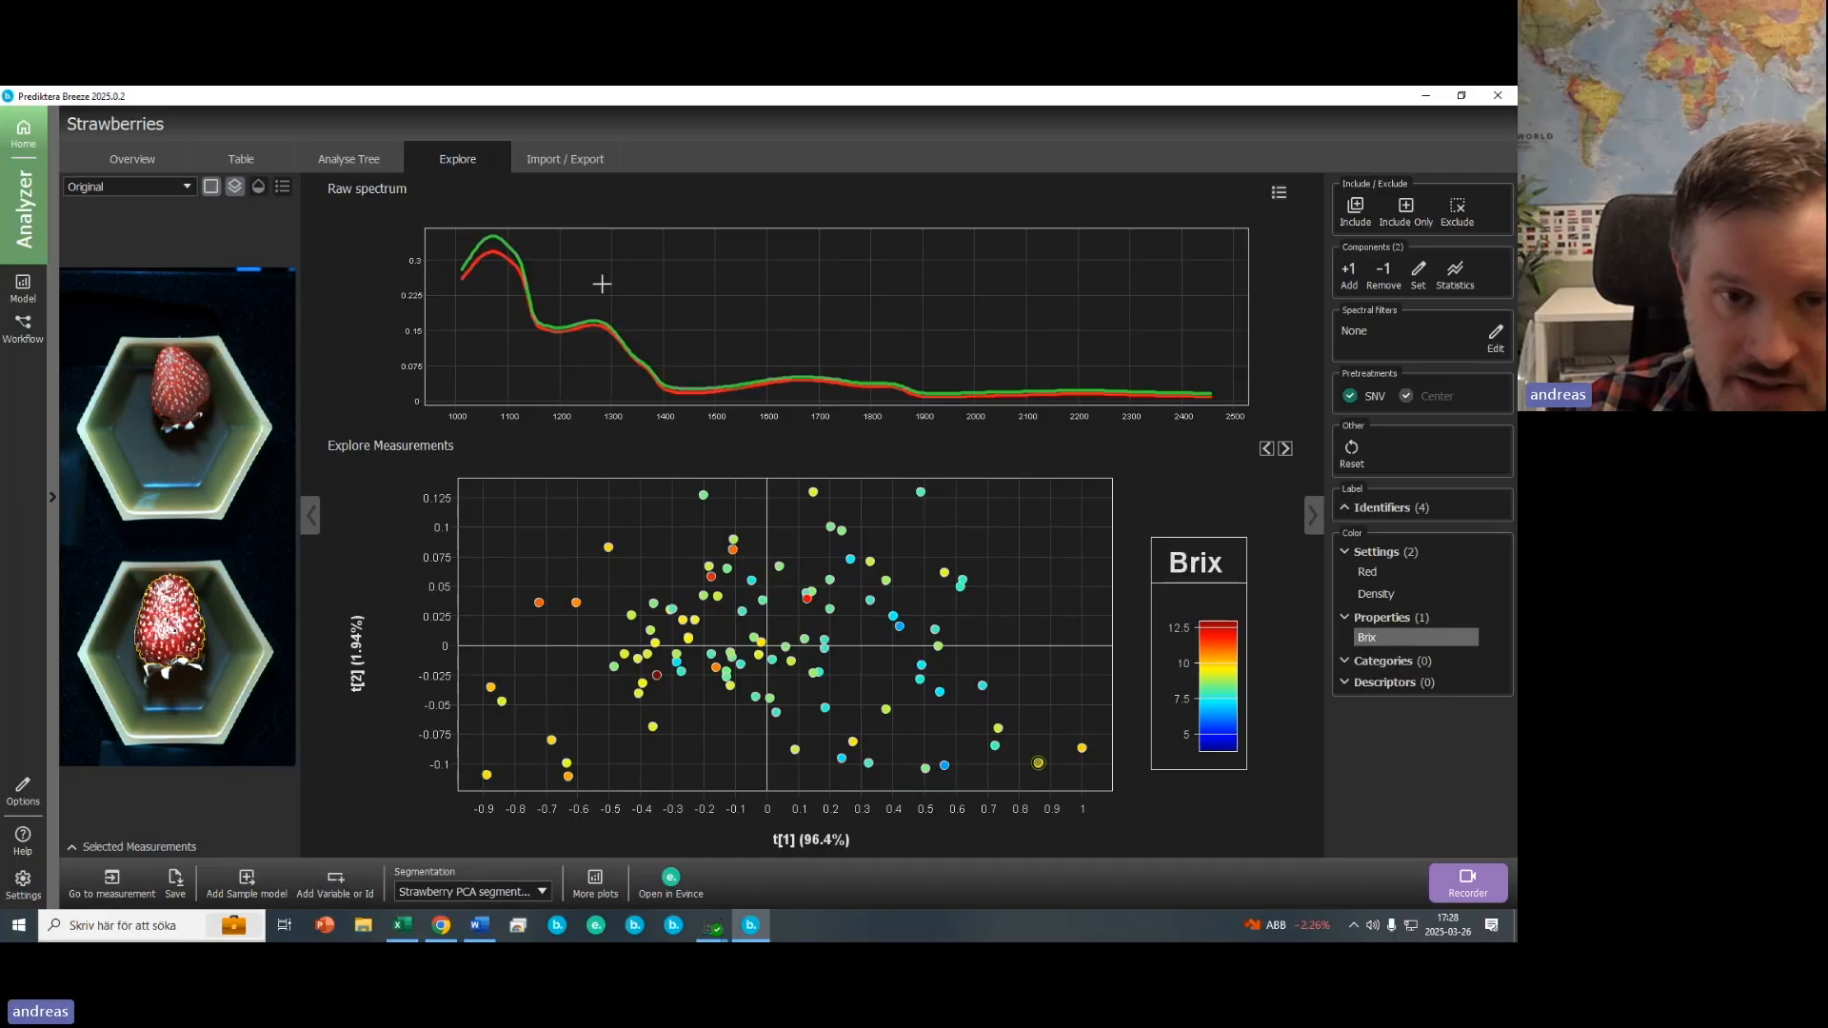
click(974, 613)
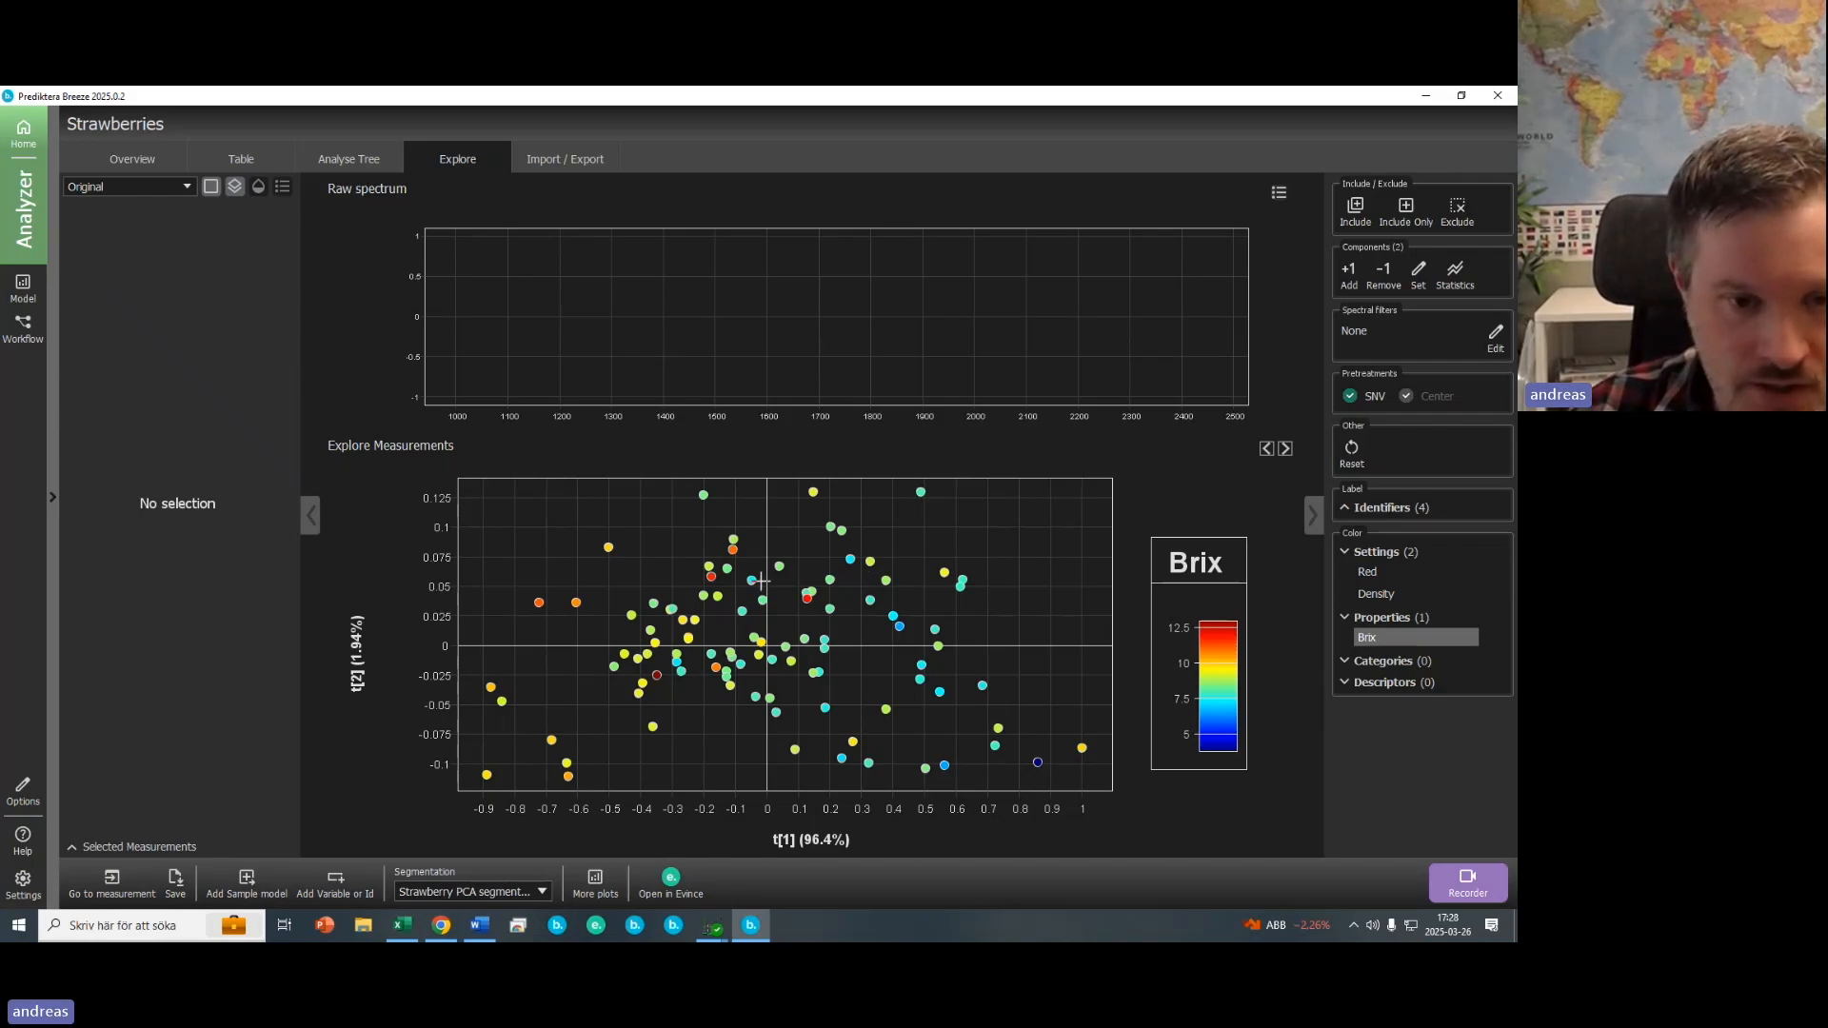
click(657, 677)
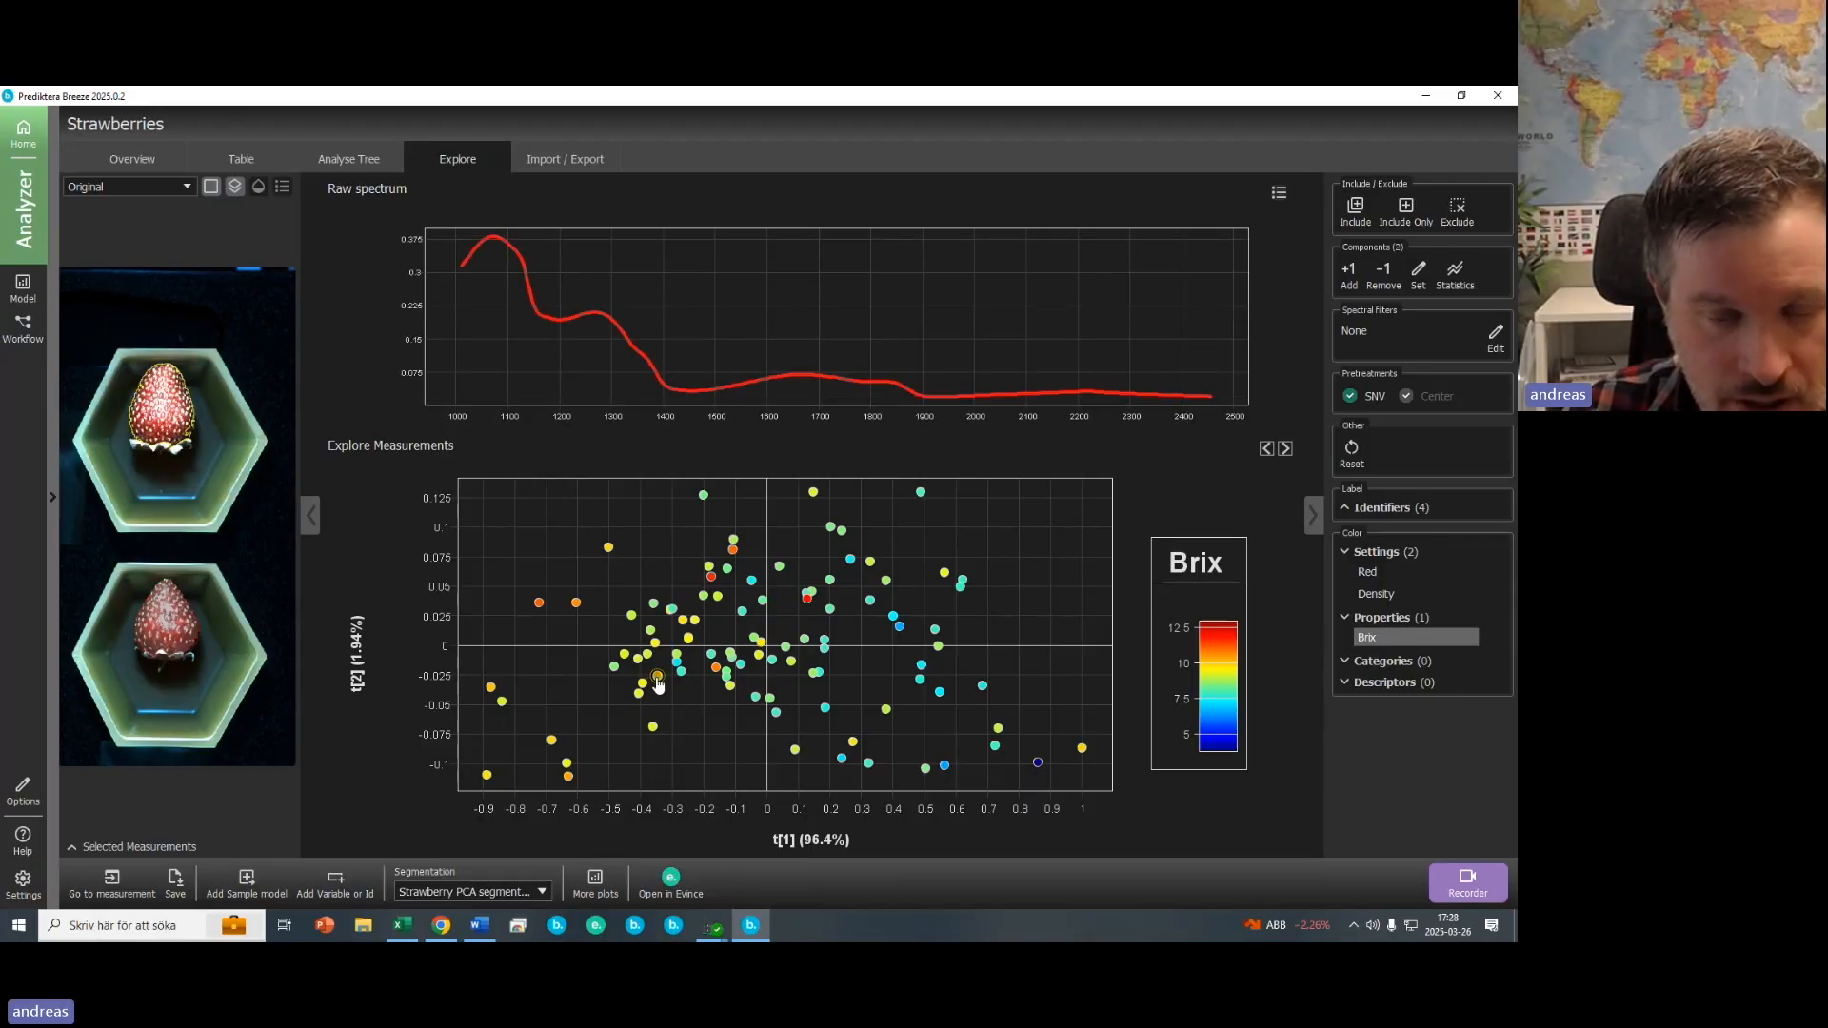
click(1038, 763)
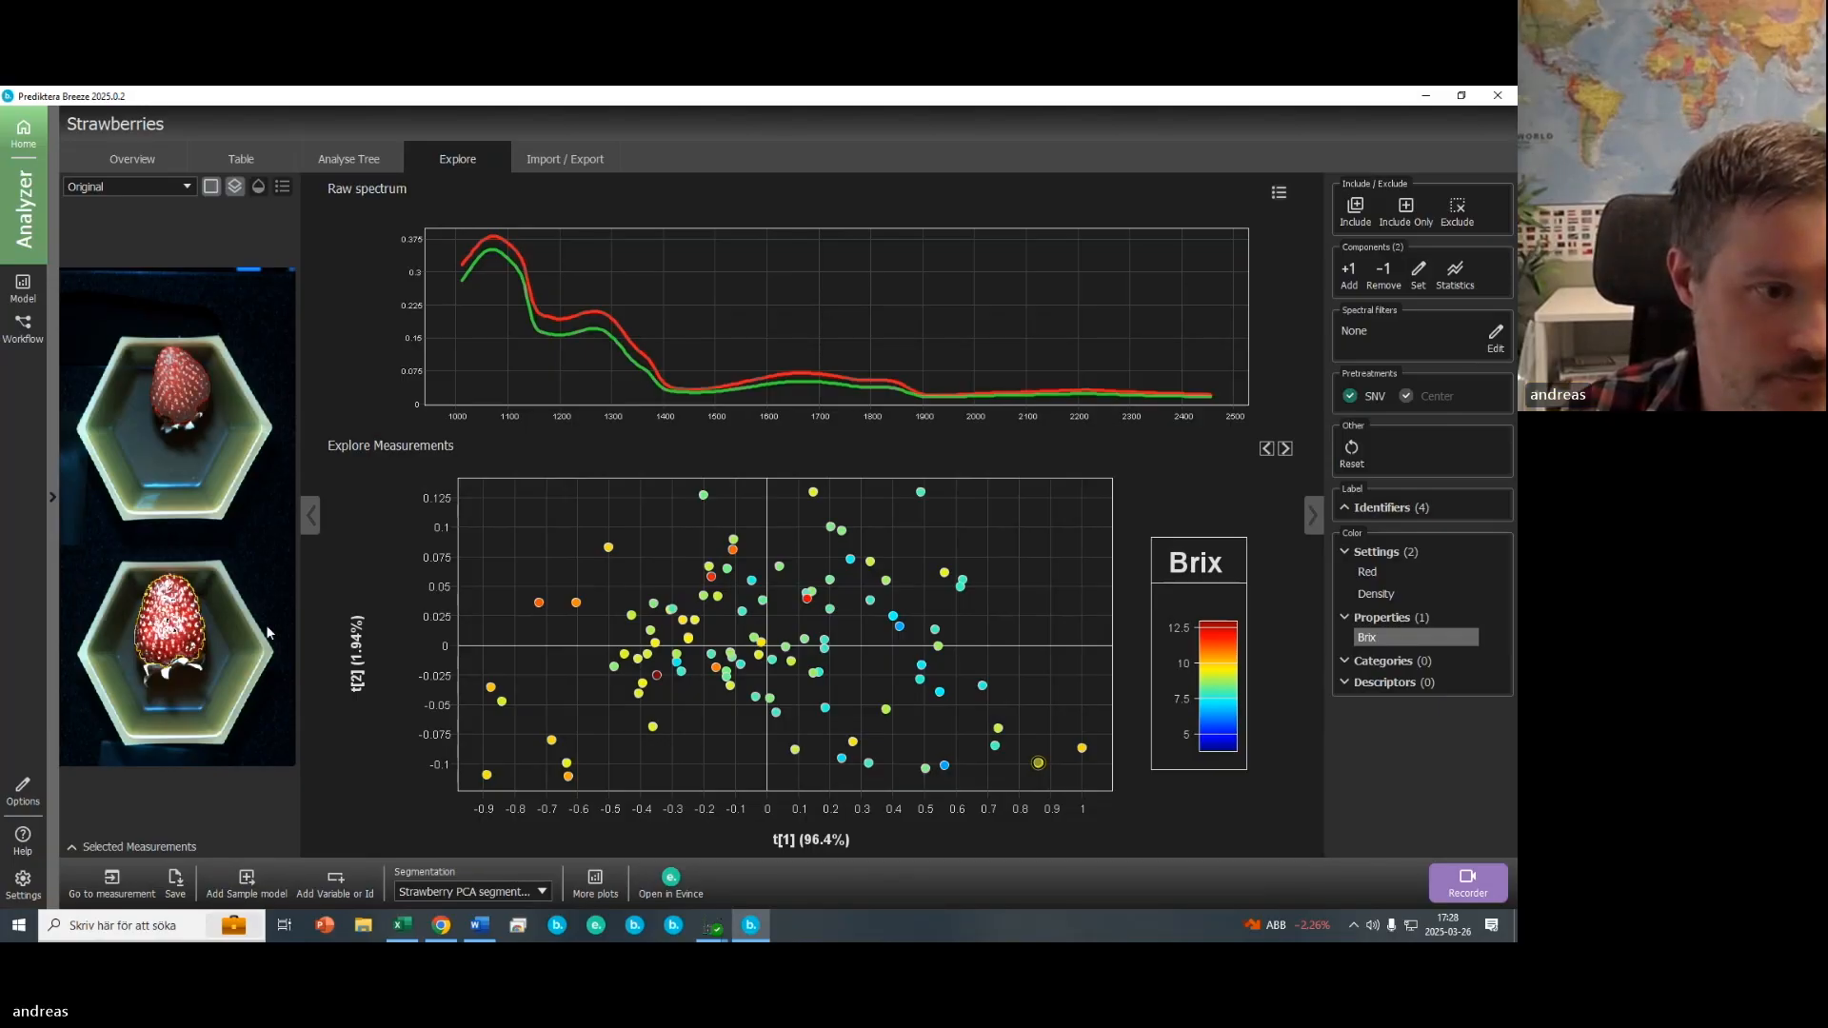
- Create a new PLS quantification model named "Quantification - Strawberries"
click(51, 501)
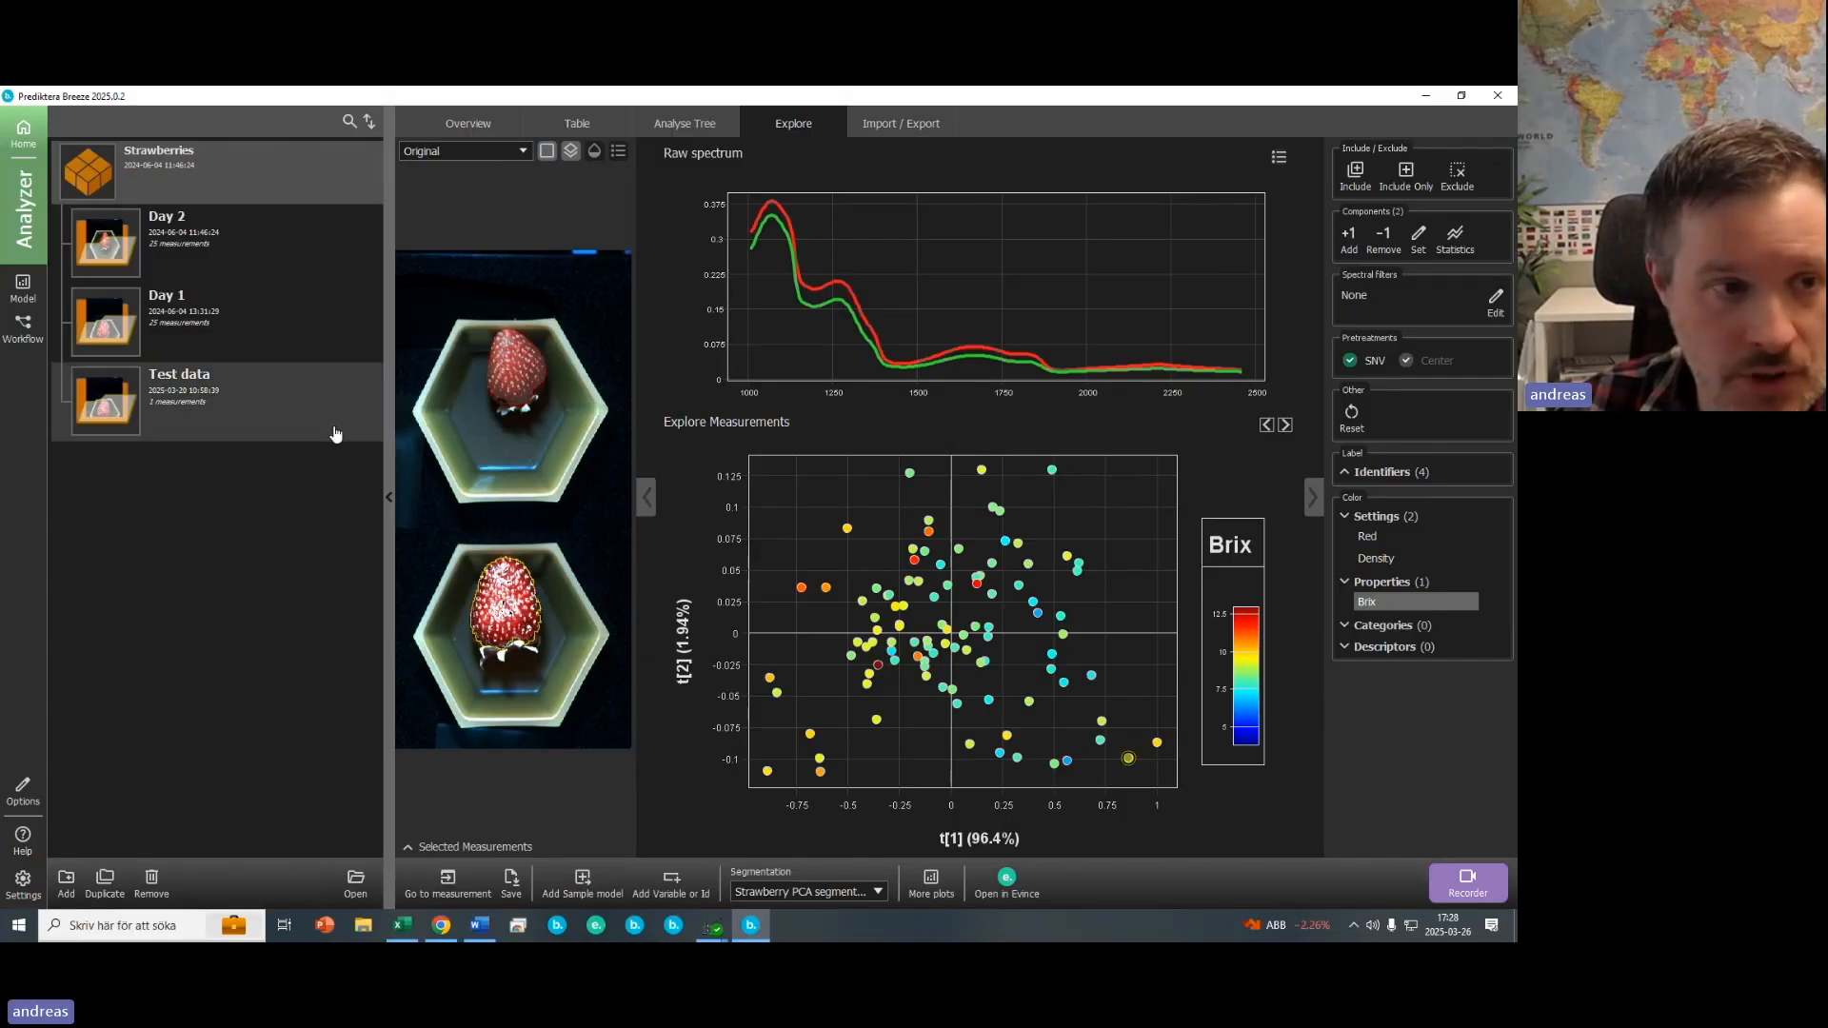
click(23, 286)
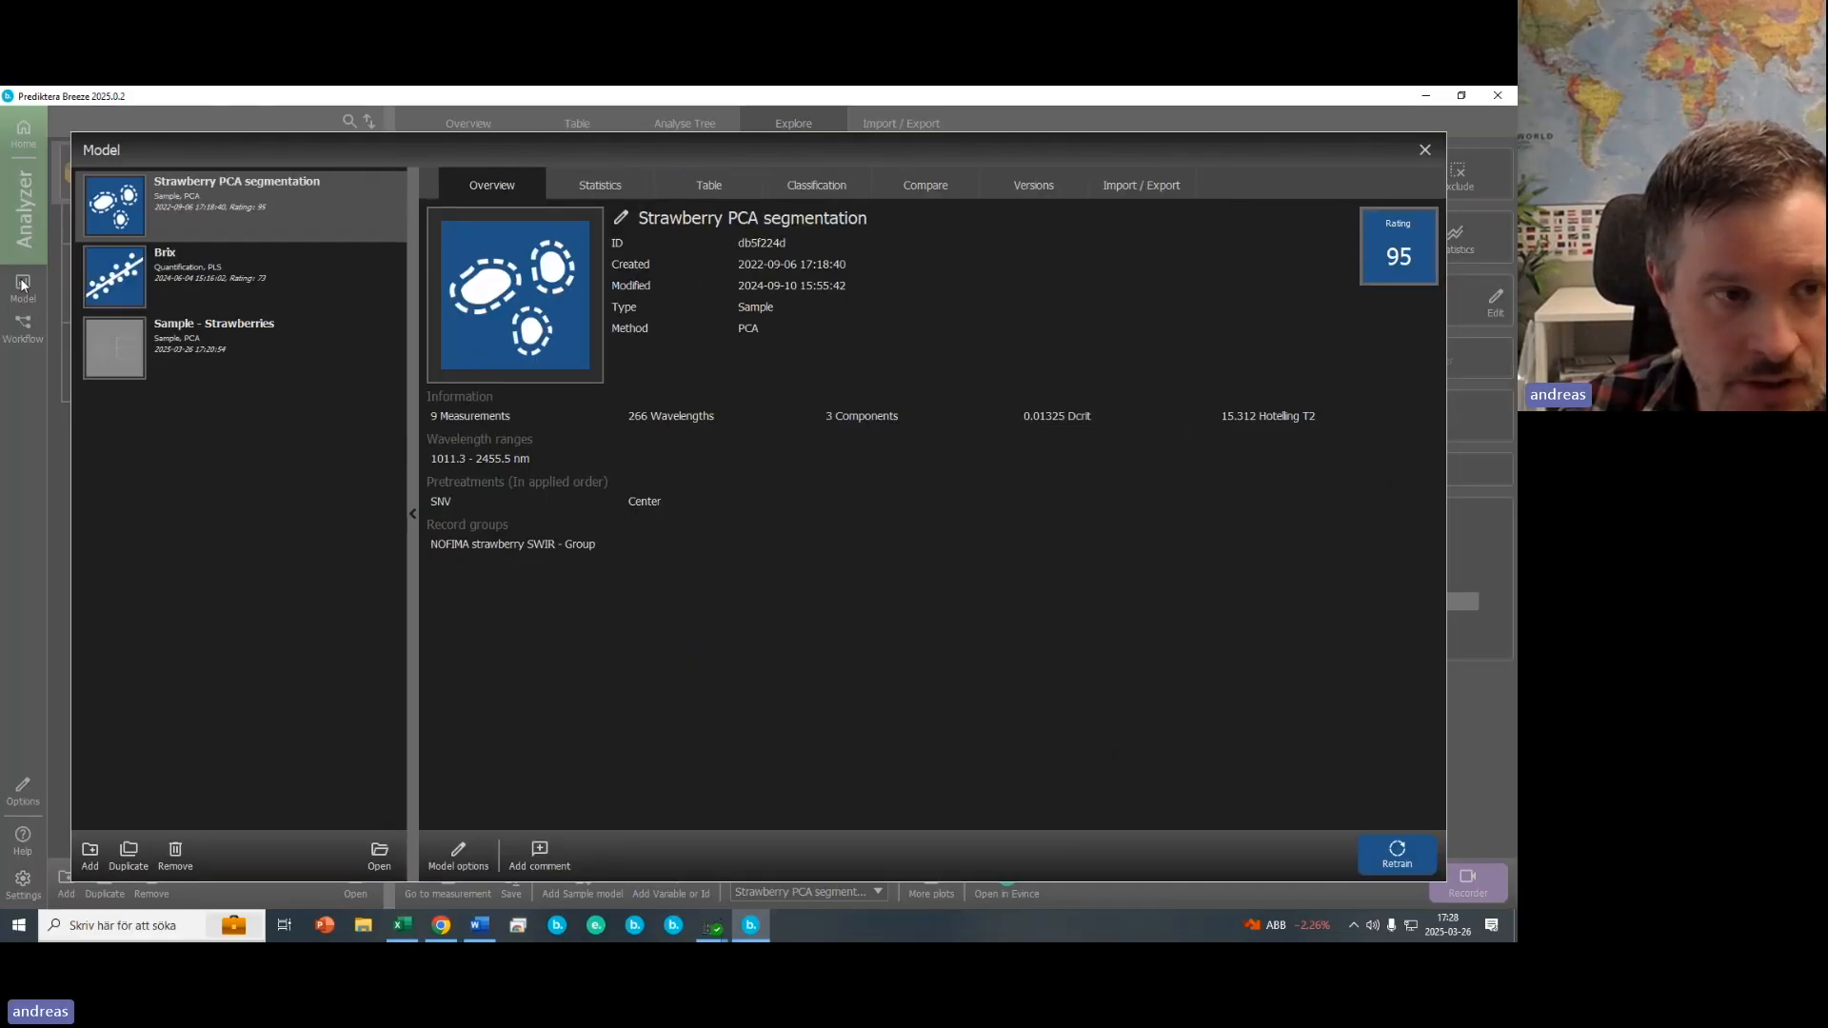
click(88, 855)
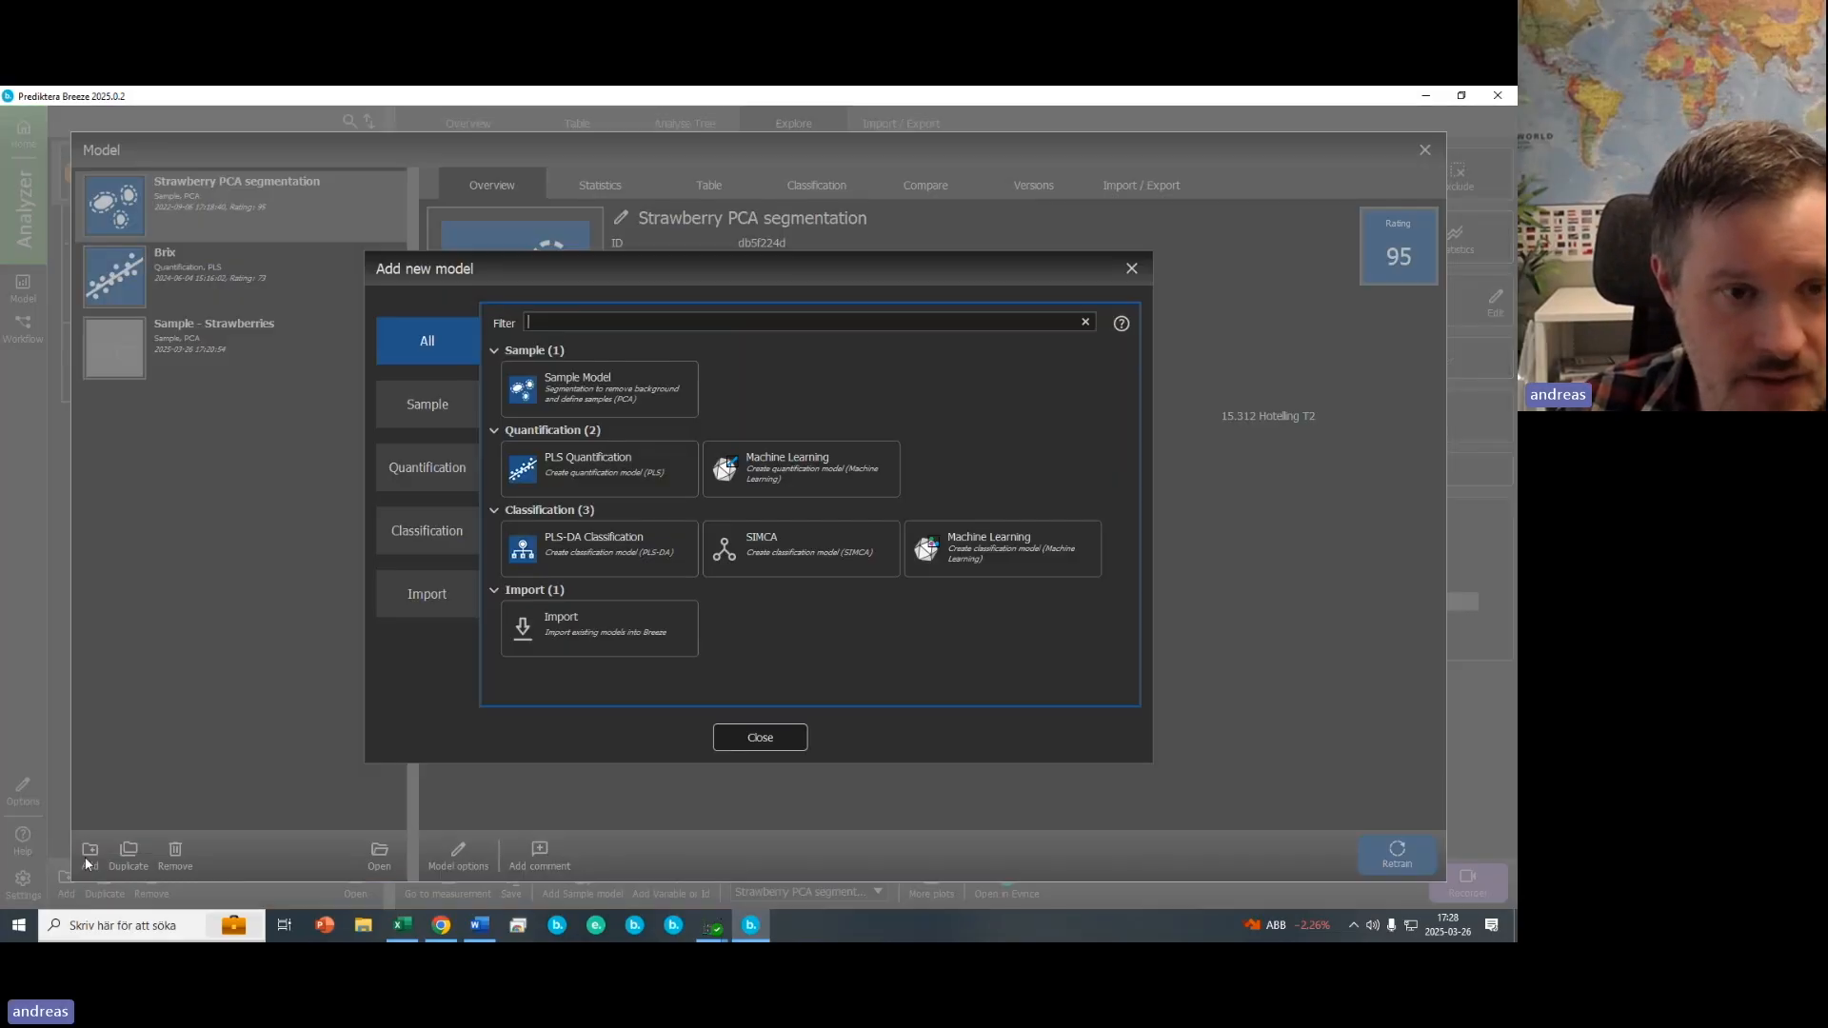
click(411, 476)
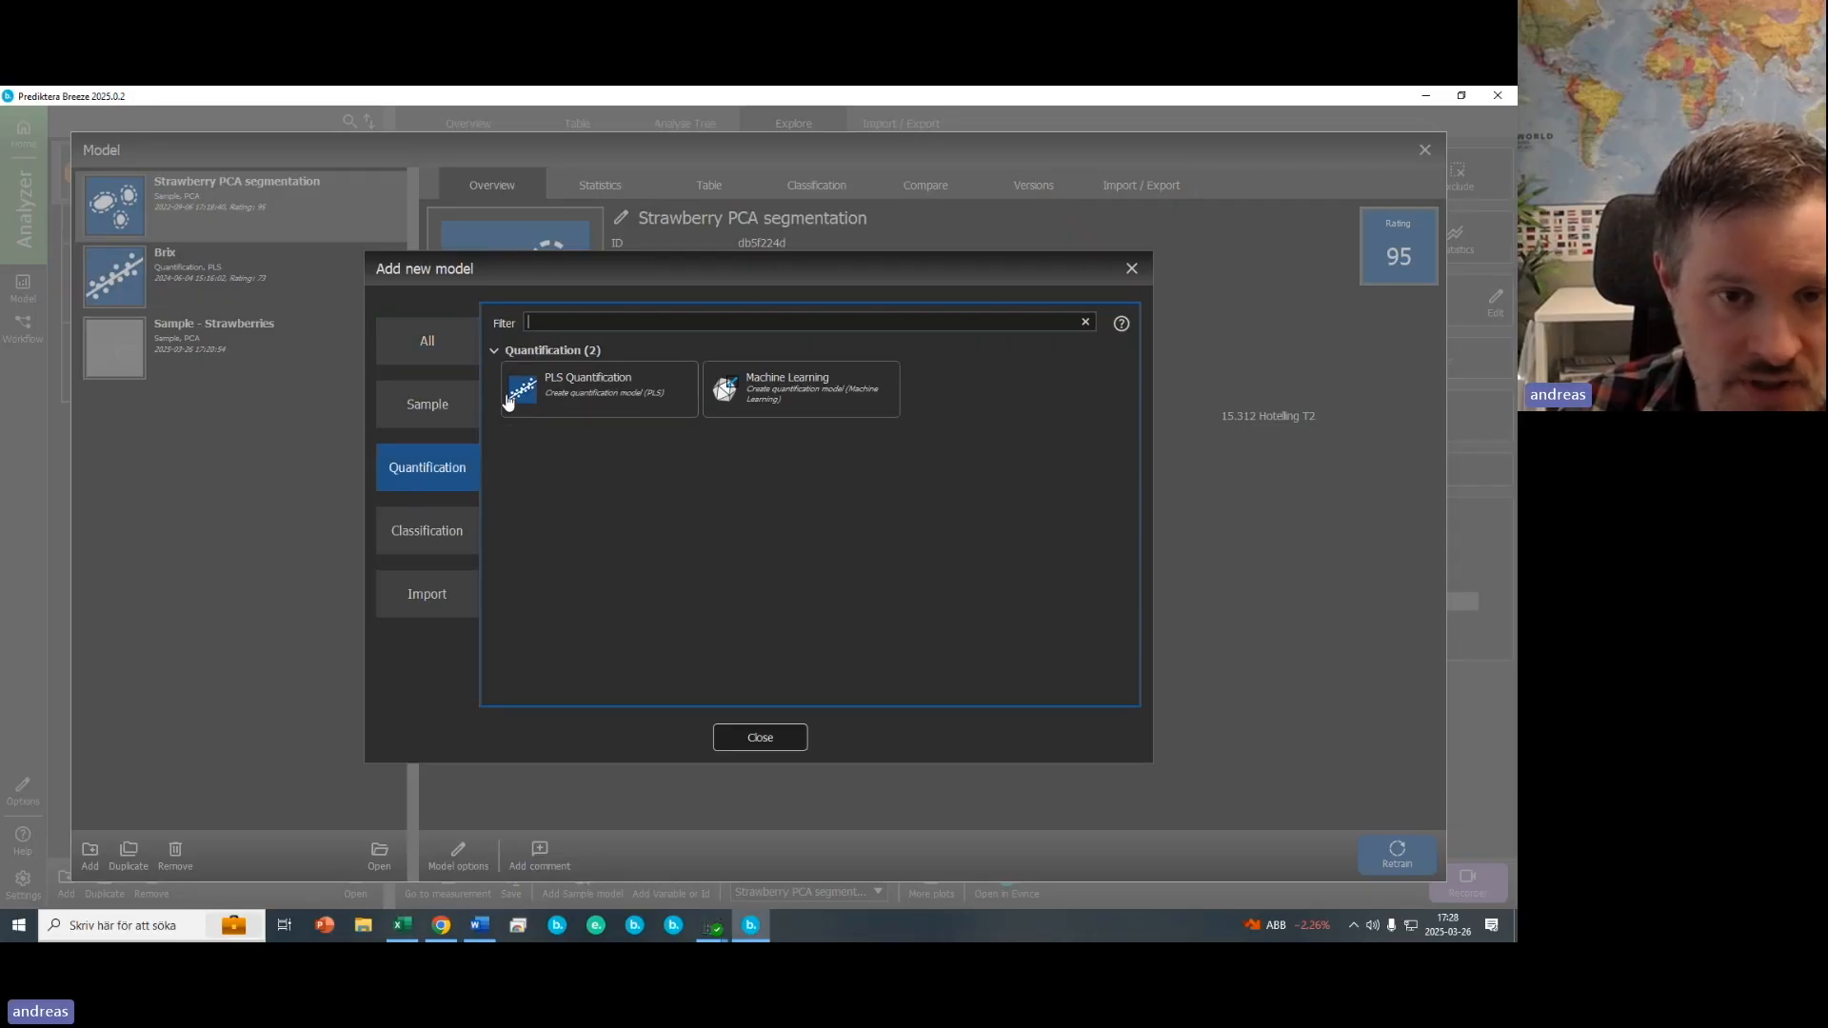
click(571, 391)
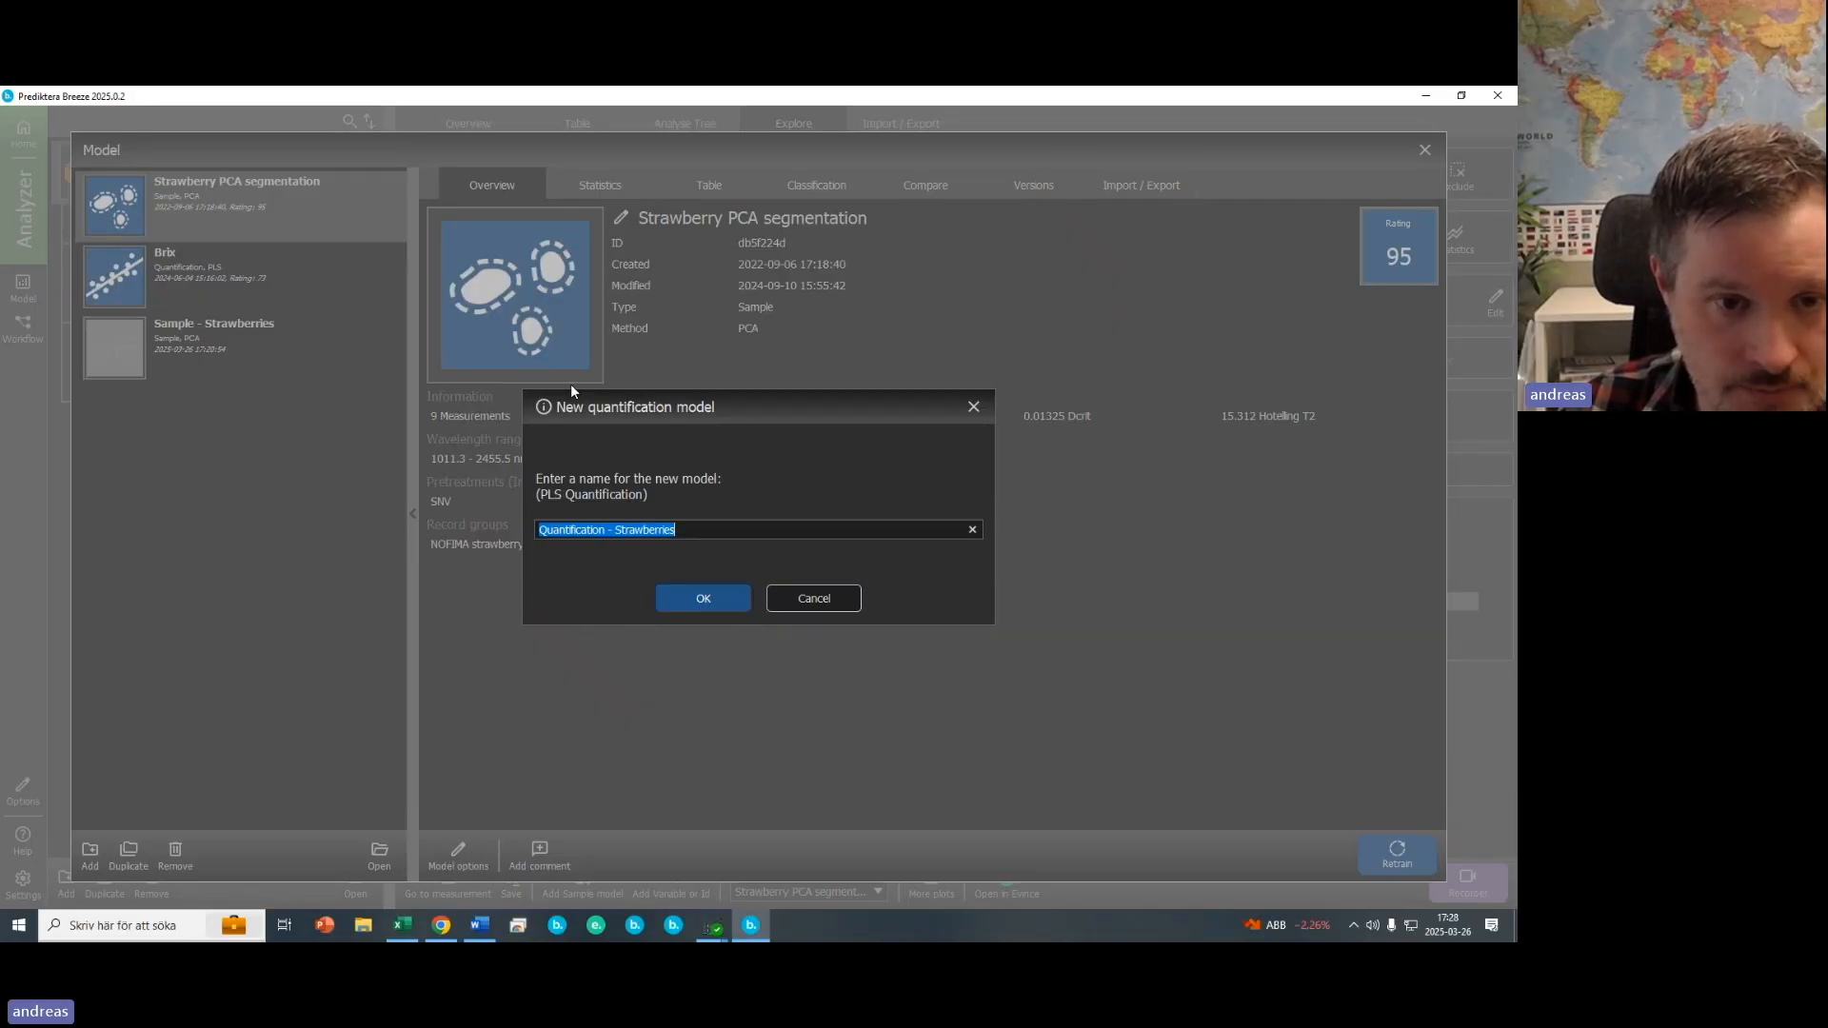
click(685, 611)
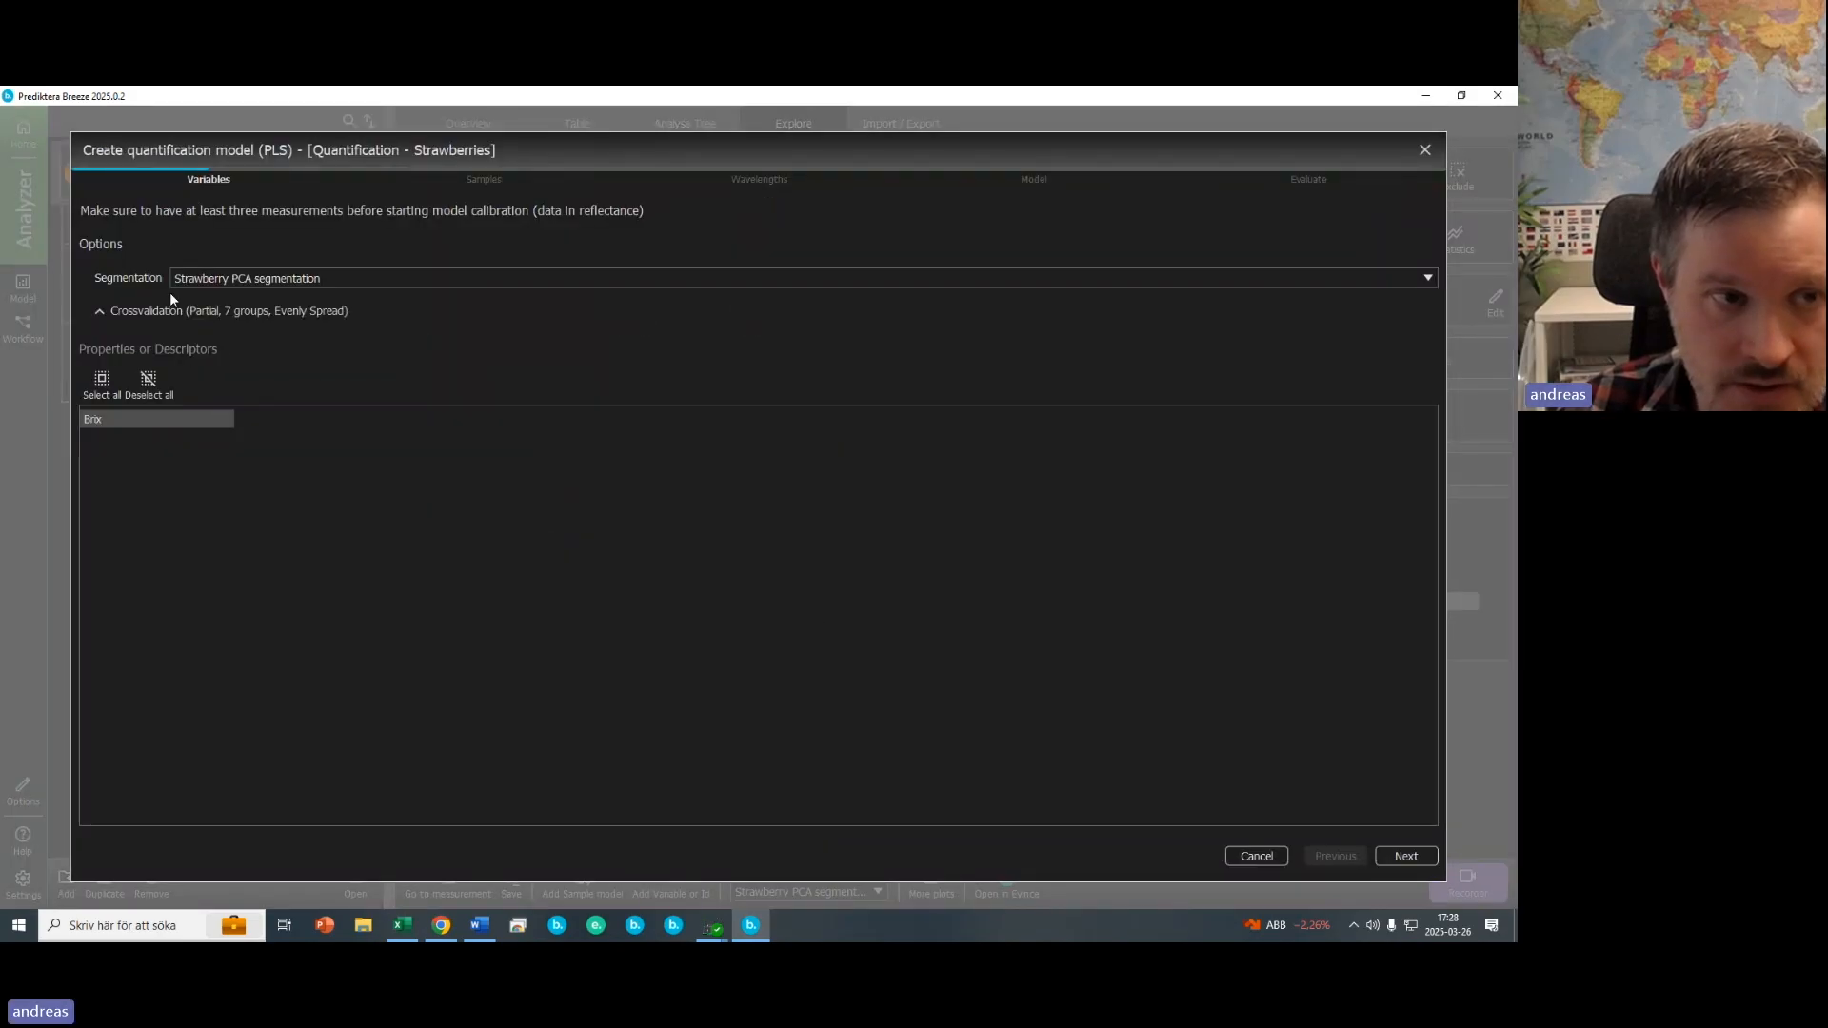
- Proceed through the variables and samples pages with Brix and all samples included
click(1392, 860)
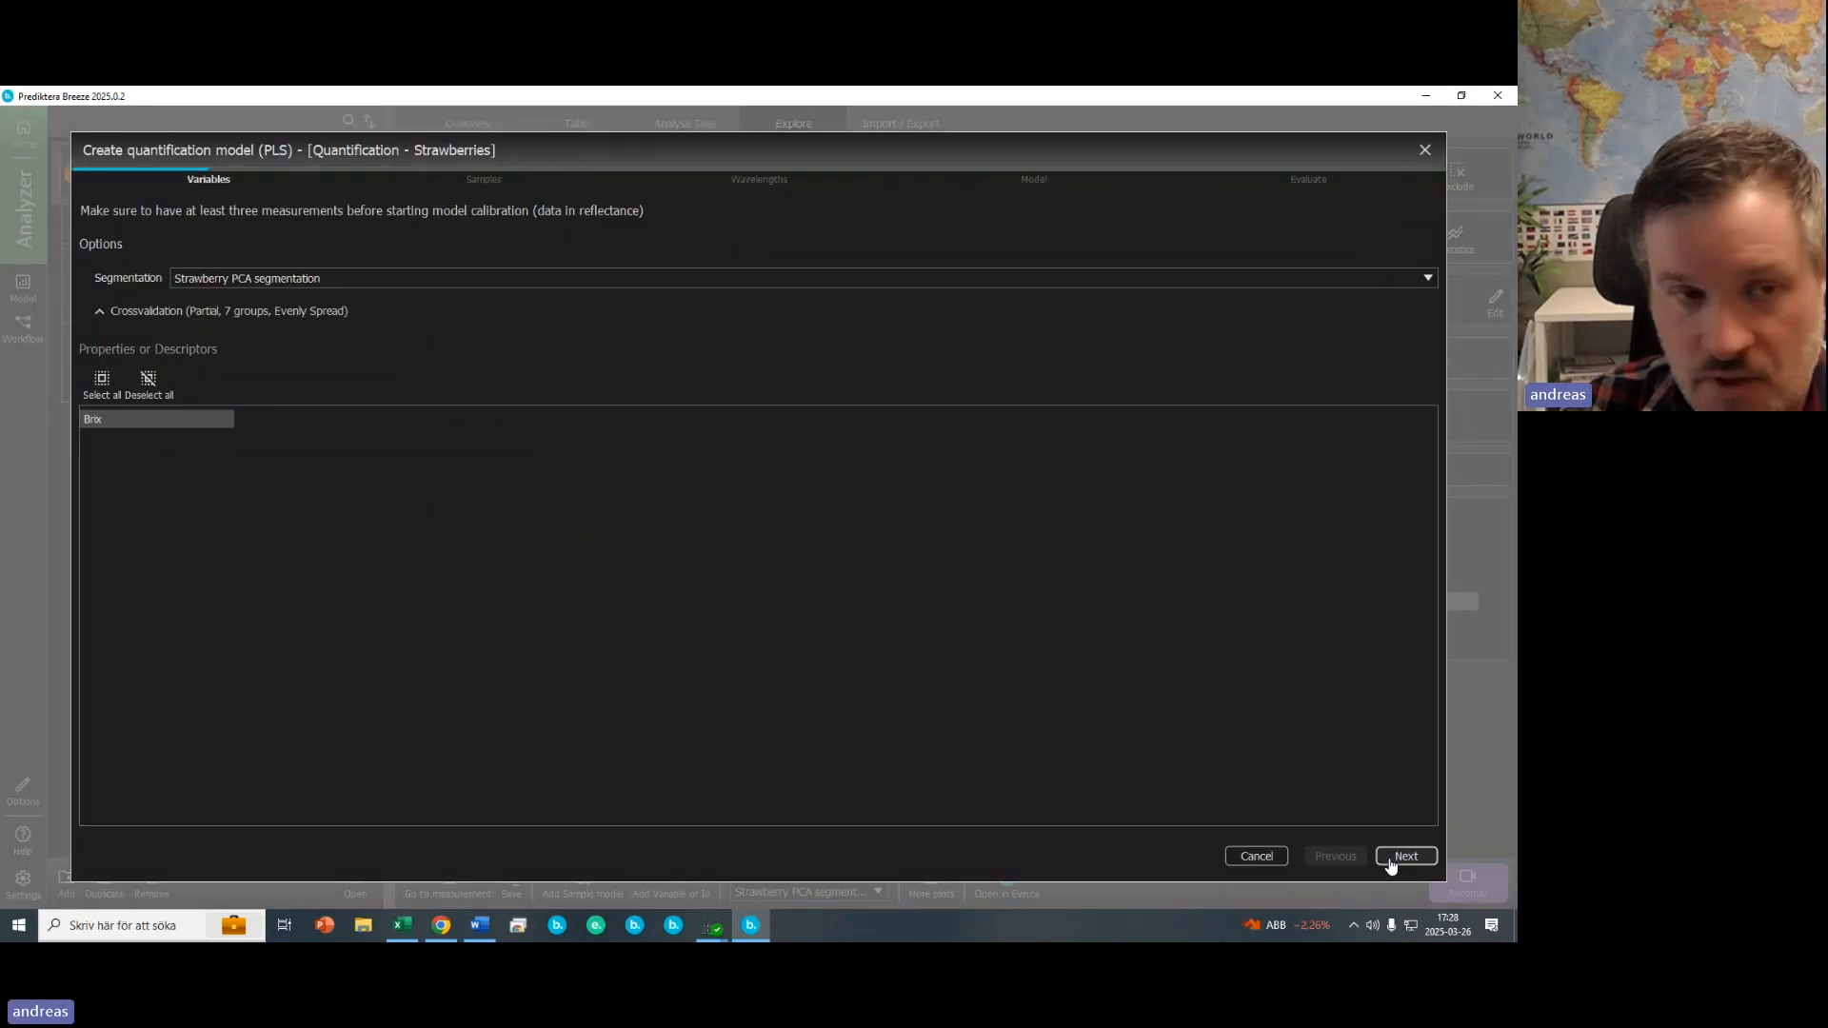
drag(1413, 360, 1364, 267)
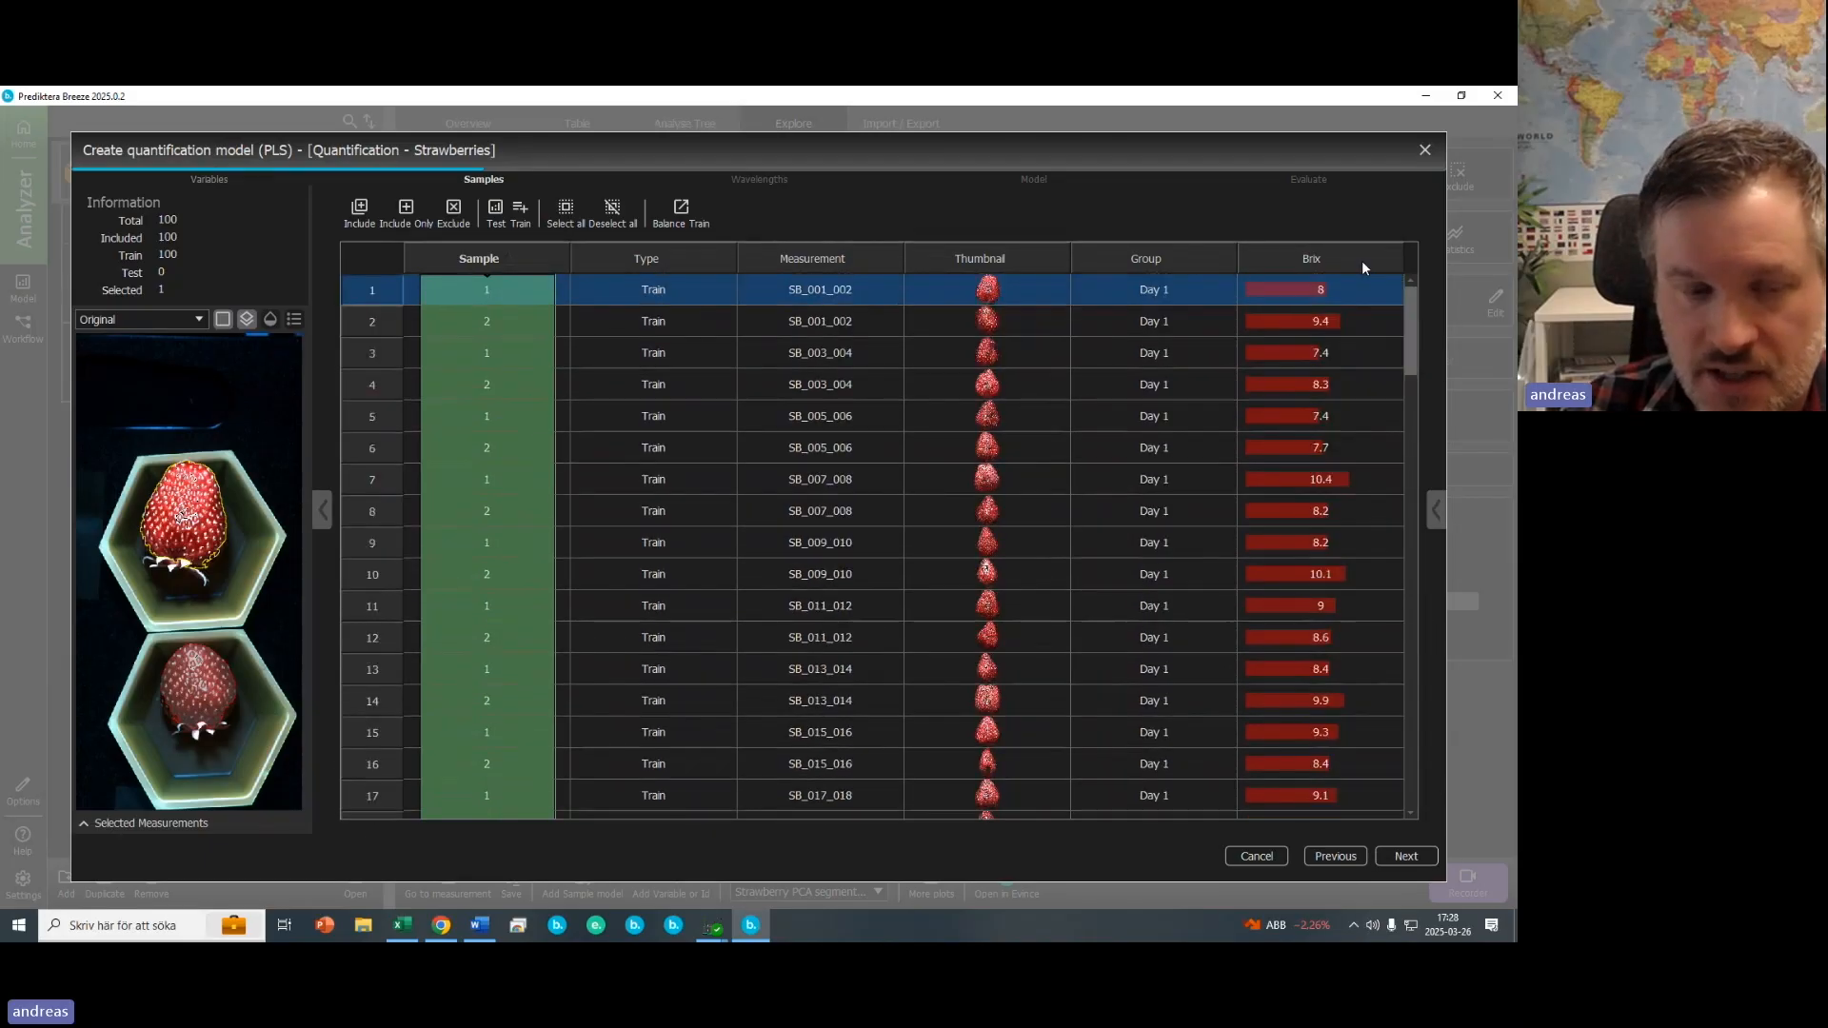
click(1406, 857)
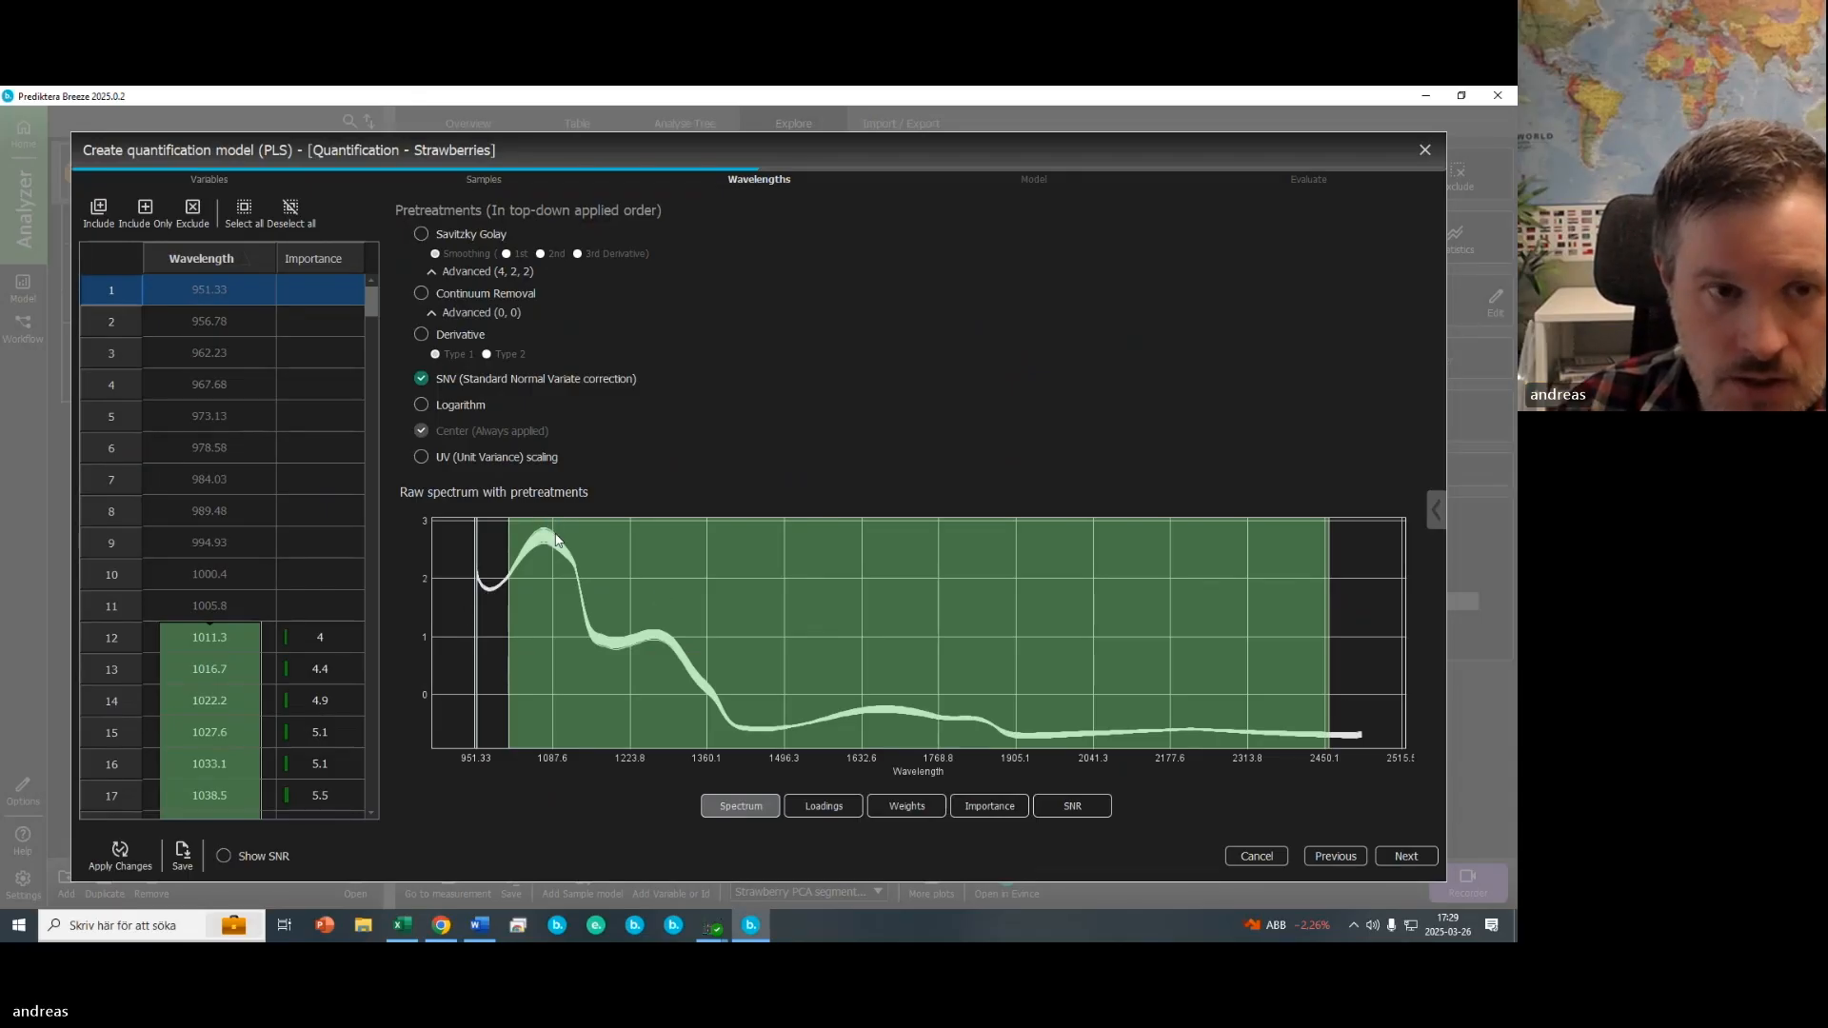
- Inspect the pretreated spectra in the wavelength plot
mouse_move(753, 666)
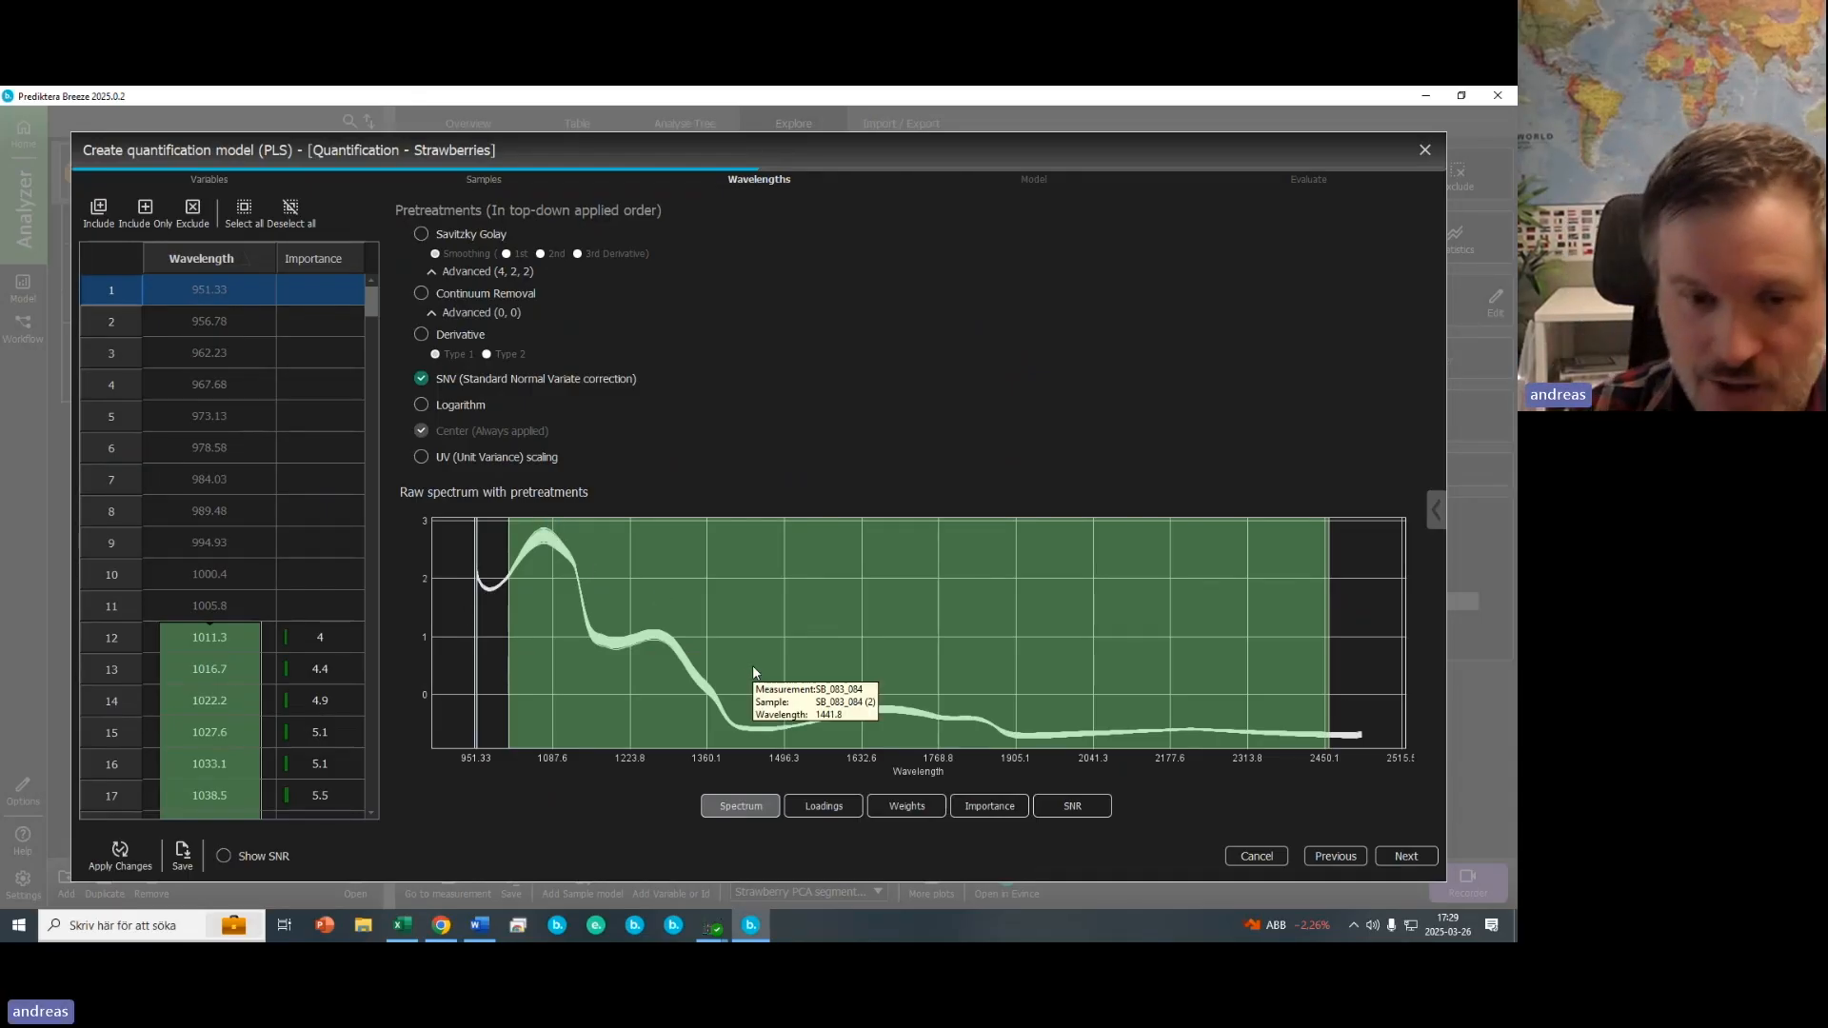
drag(1273, 686, 1202, 705)
drag(1064, 705, 1015, 704)
drag(883, 703, 803, 703)
click(650, 701)
click(557, 724)
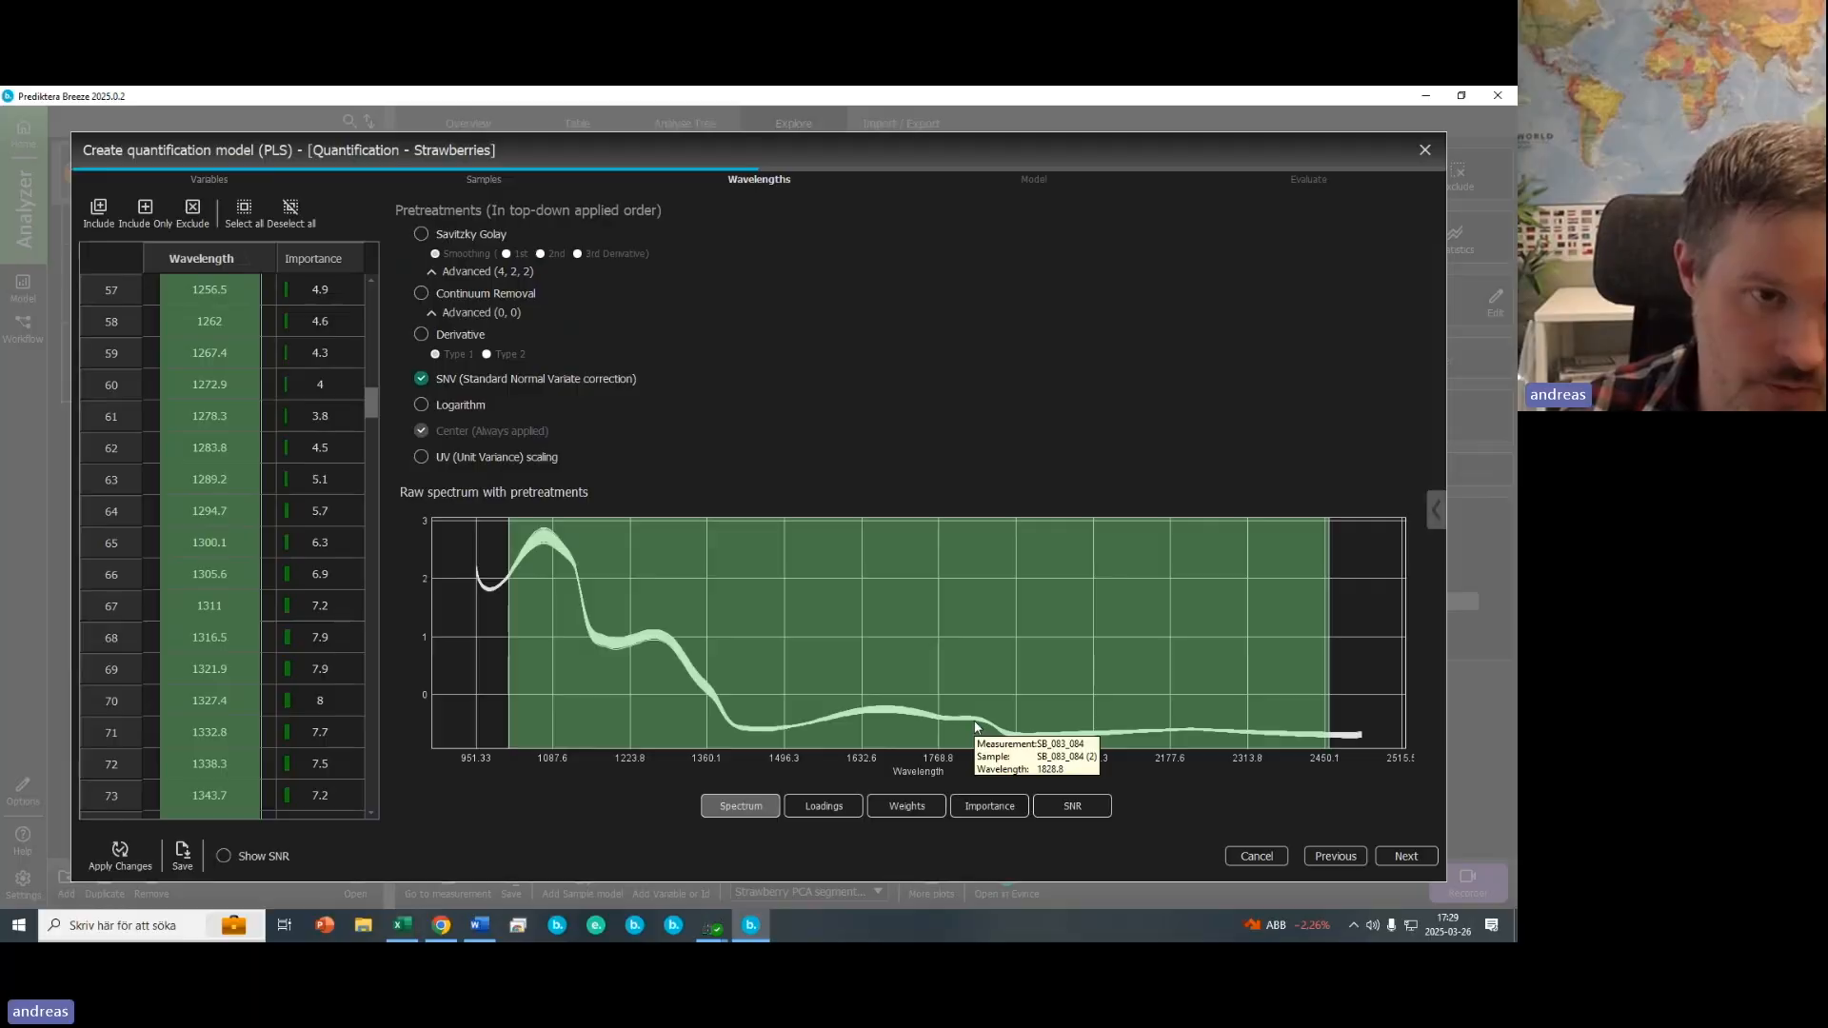
- Show the importance plot, sort wavelengths by importance and highlight the top-ranked wavelengths on the spectrum
click(995, 811)
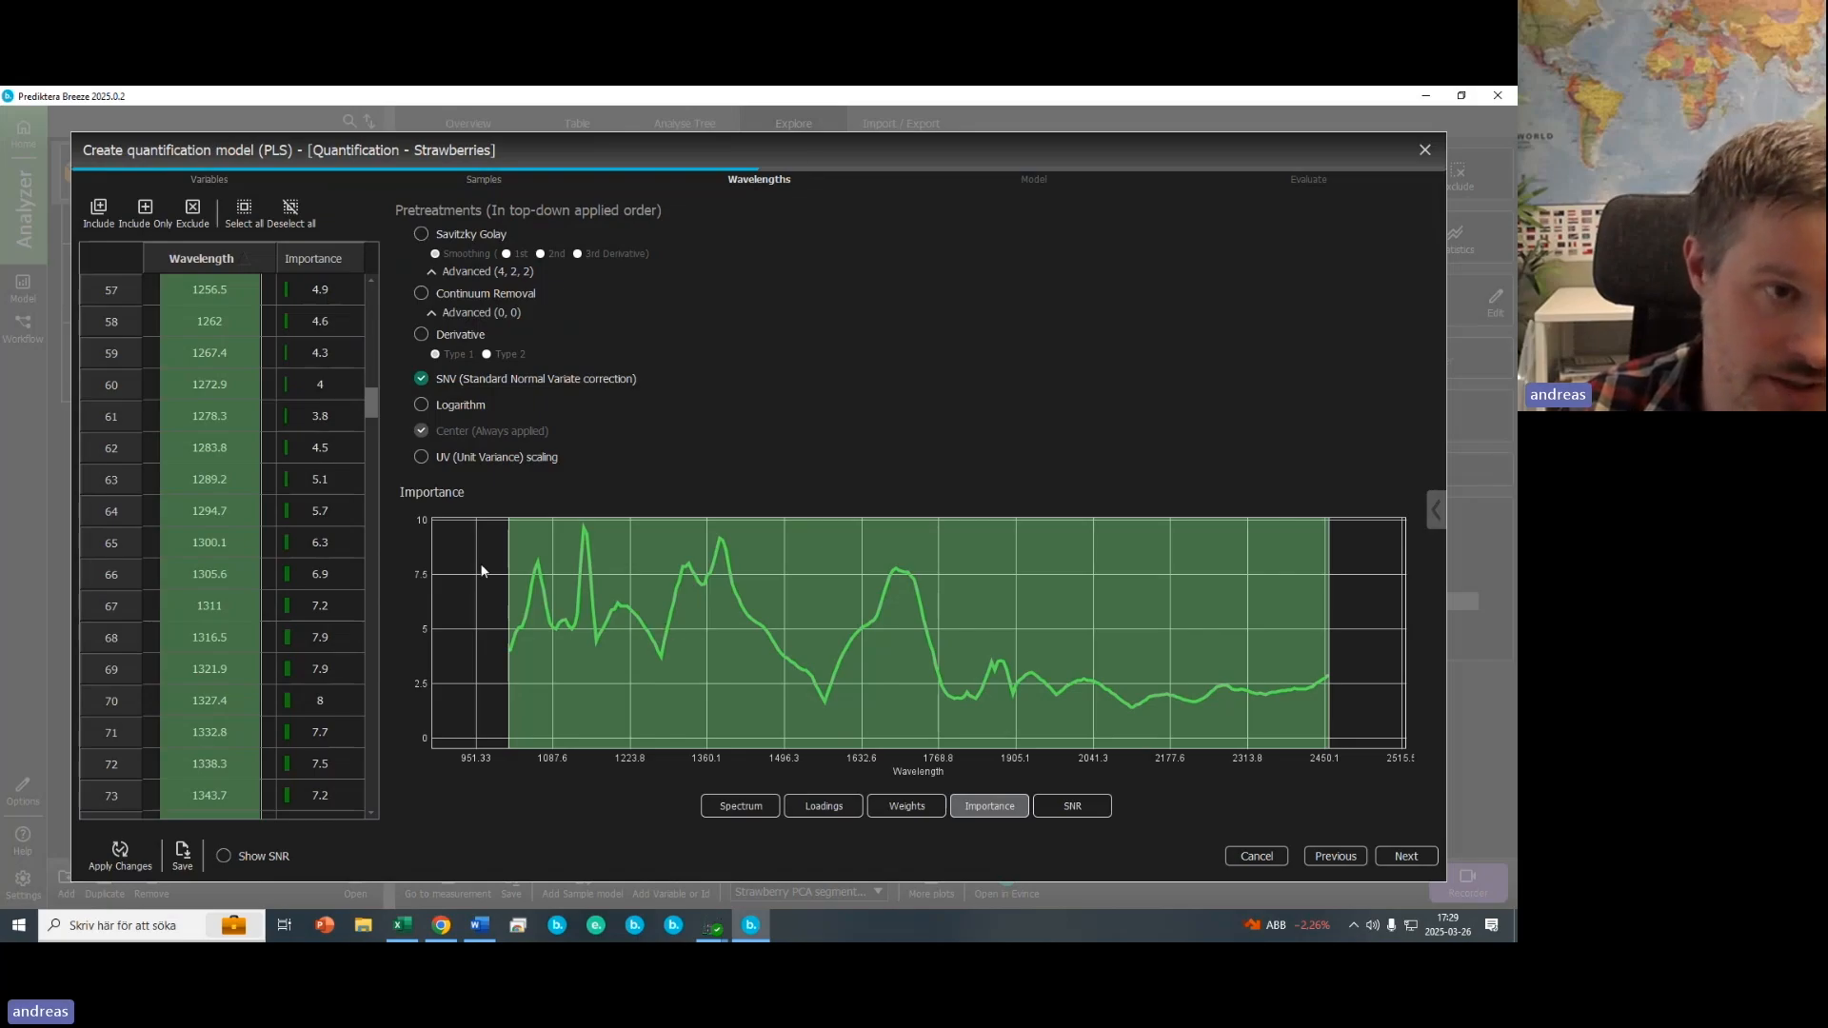
drag(369, 408, 342, 278)
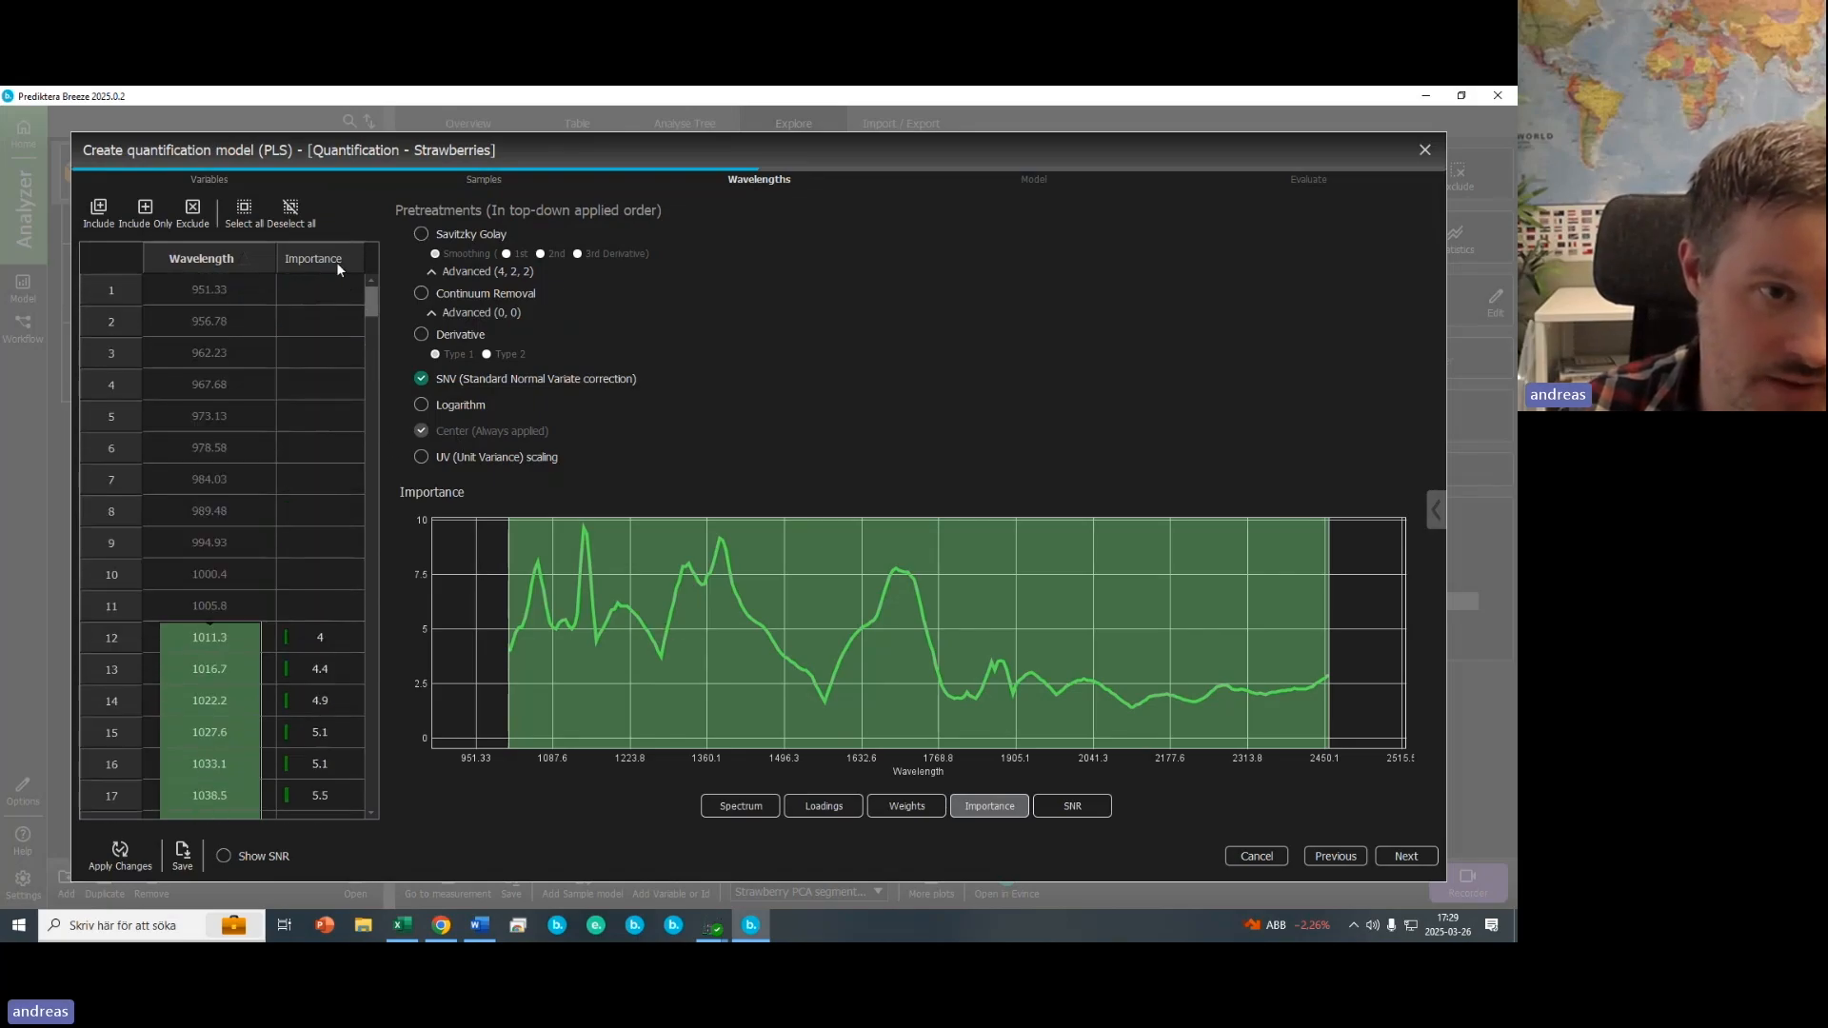
click(336, 261)
drag(335, 290, 318, 775)
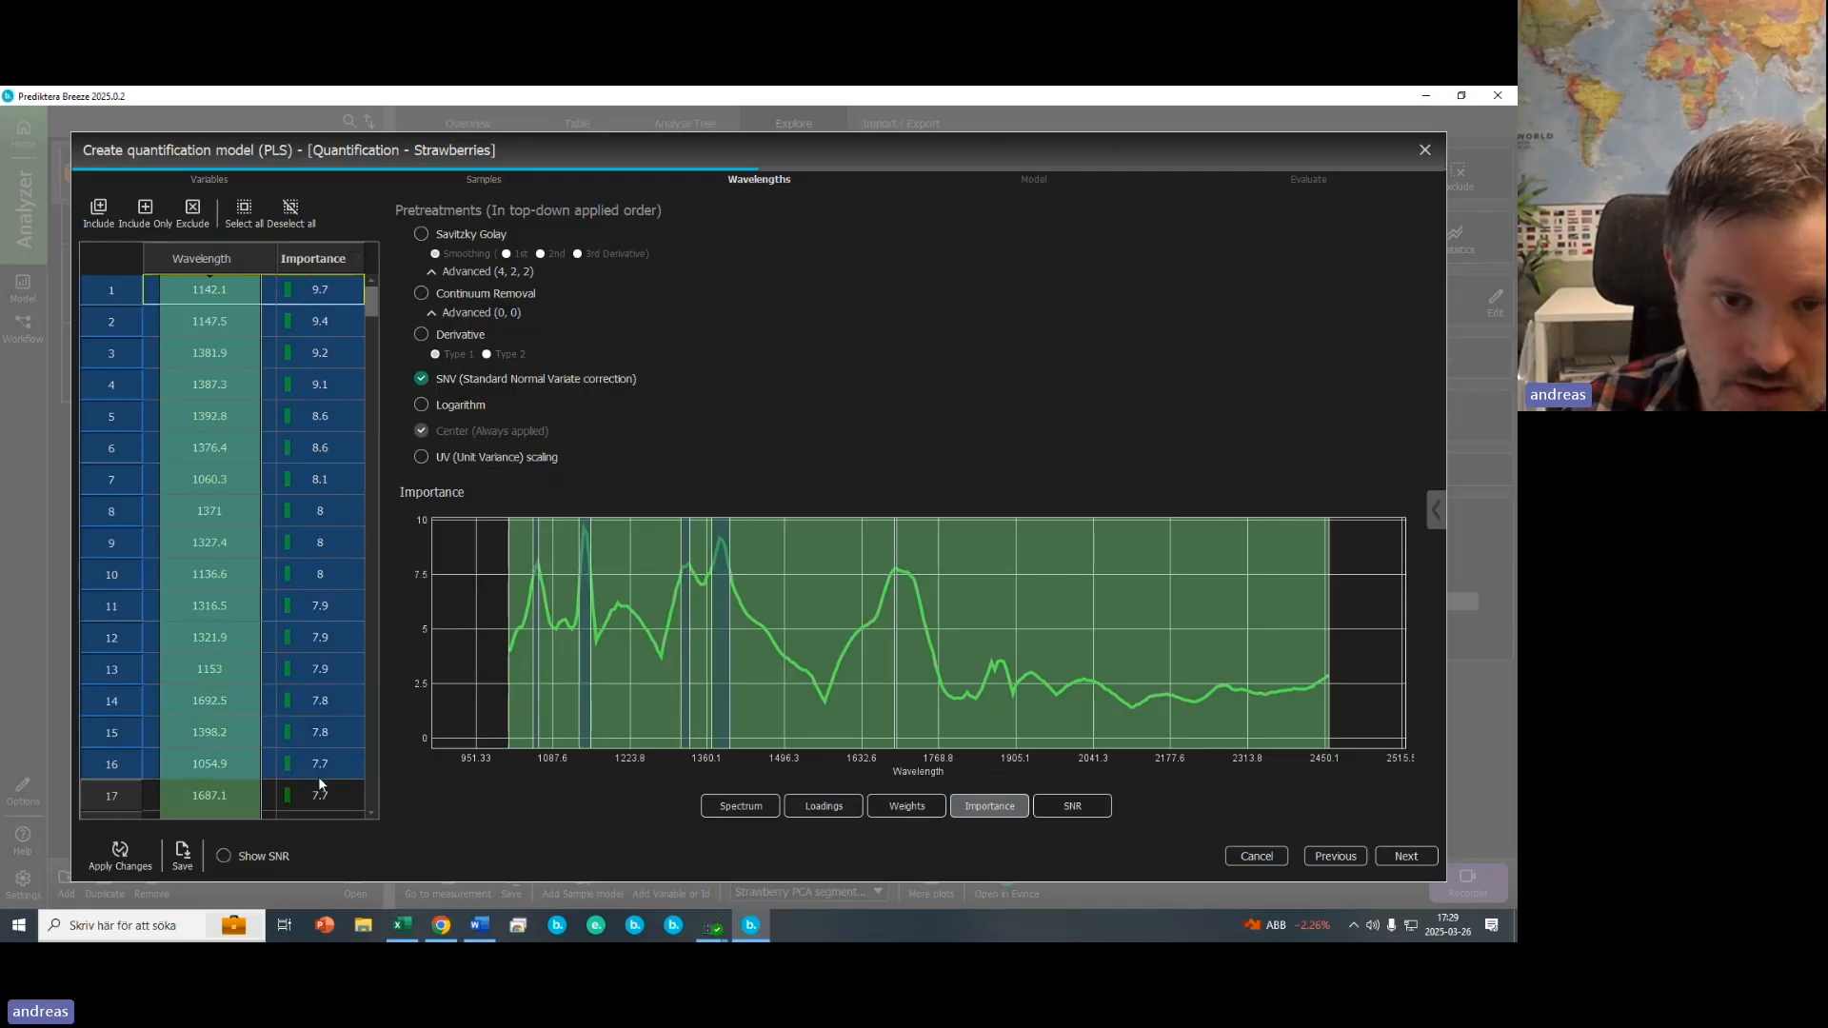
click(741, 807)
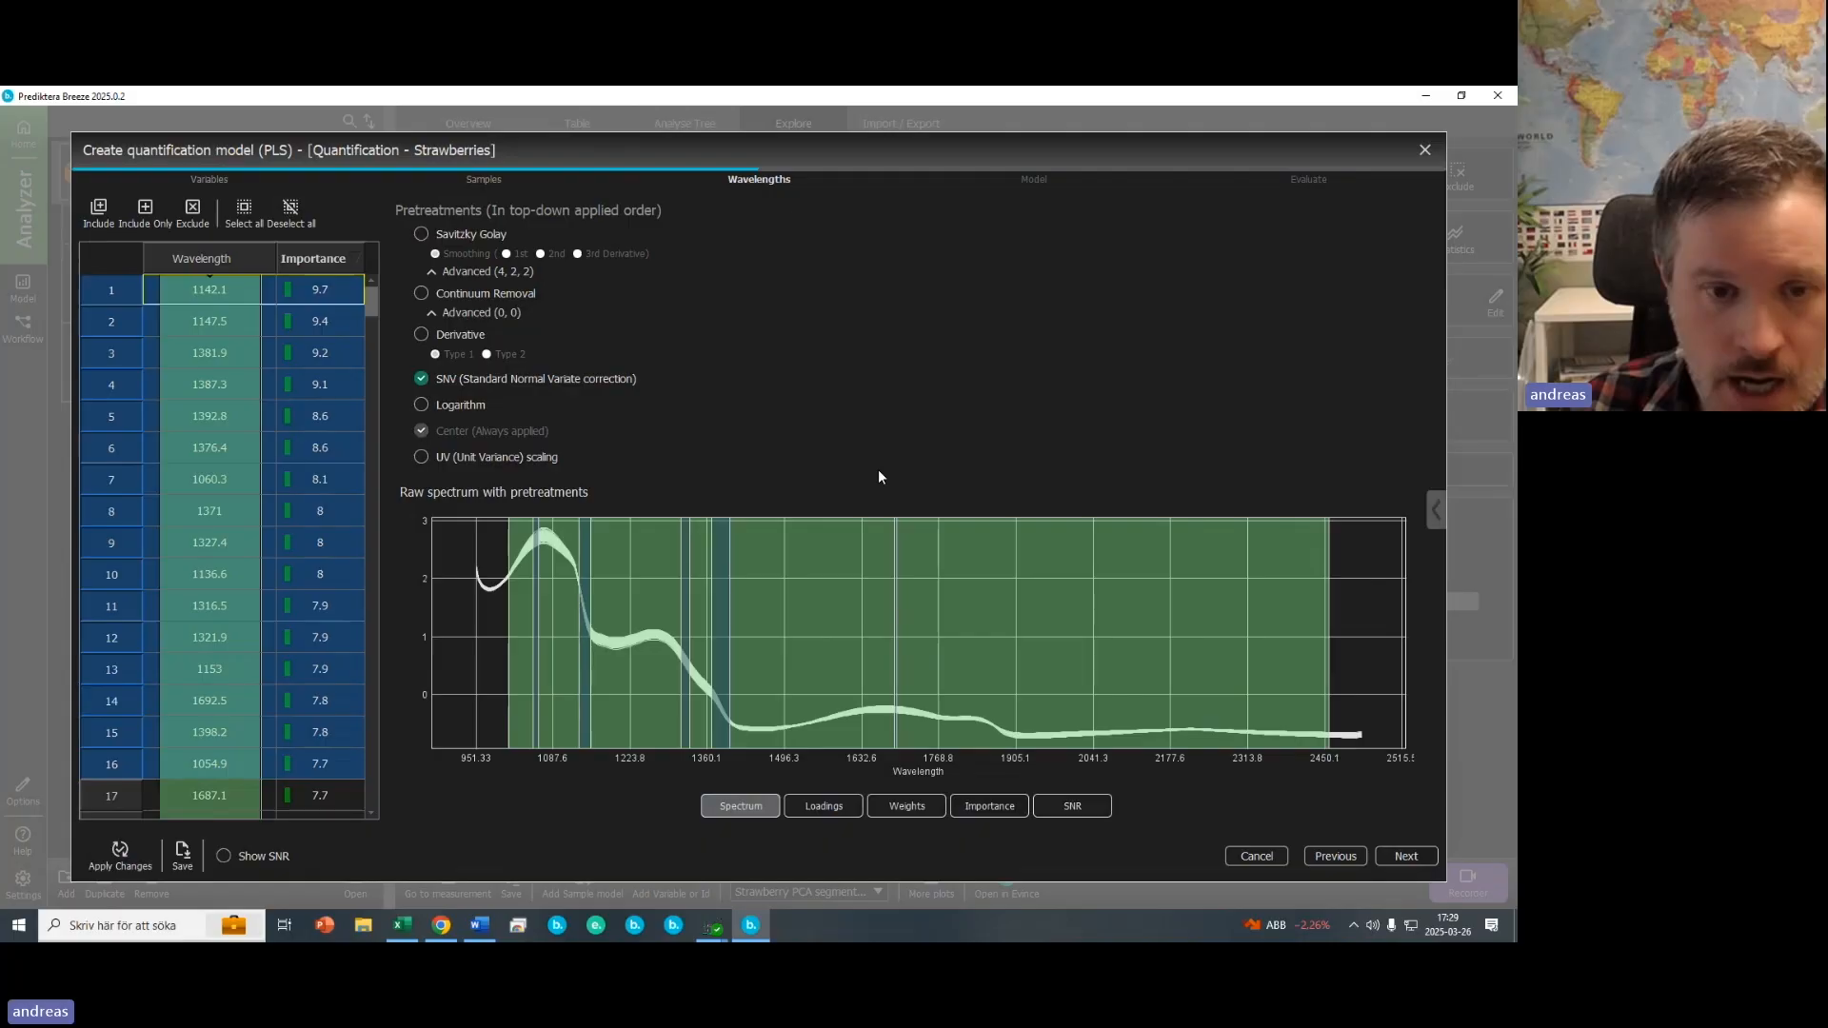
click(781, 627)
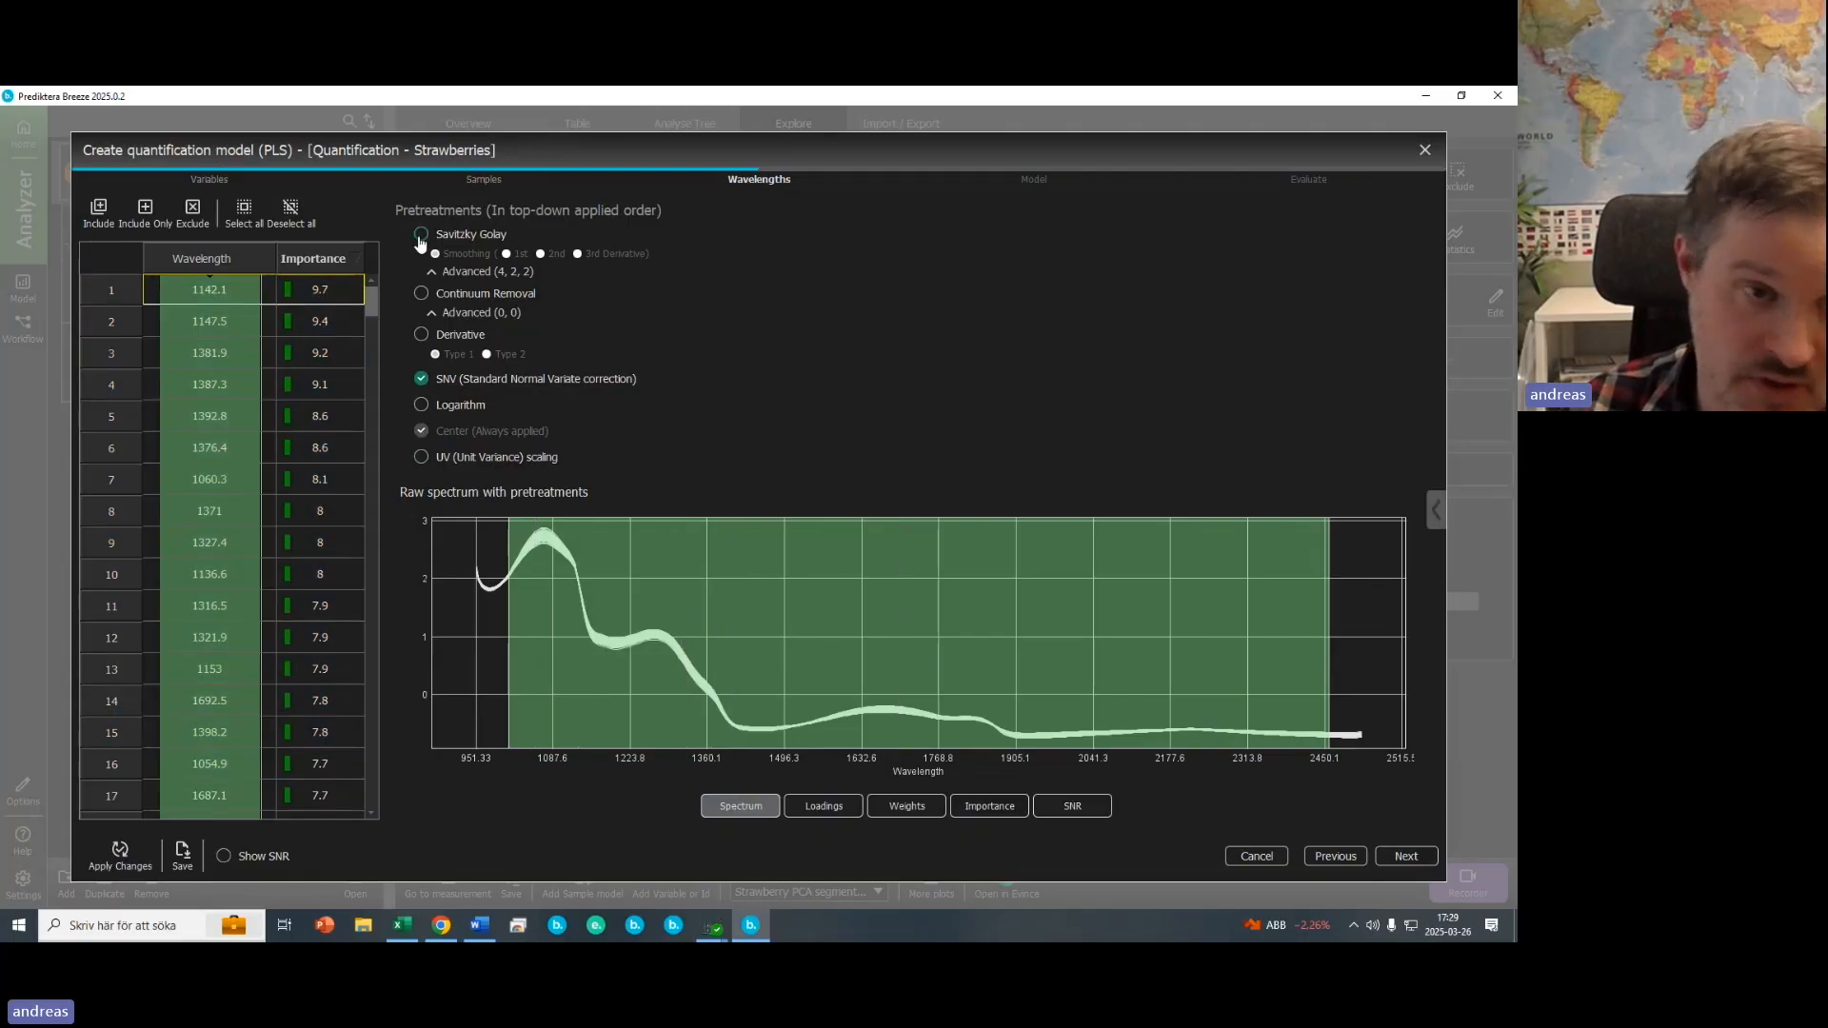
- Try applying the model without SNV pretreatment, then re-enable SNV and apply again
click(420, 381)
click(120, 852)
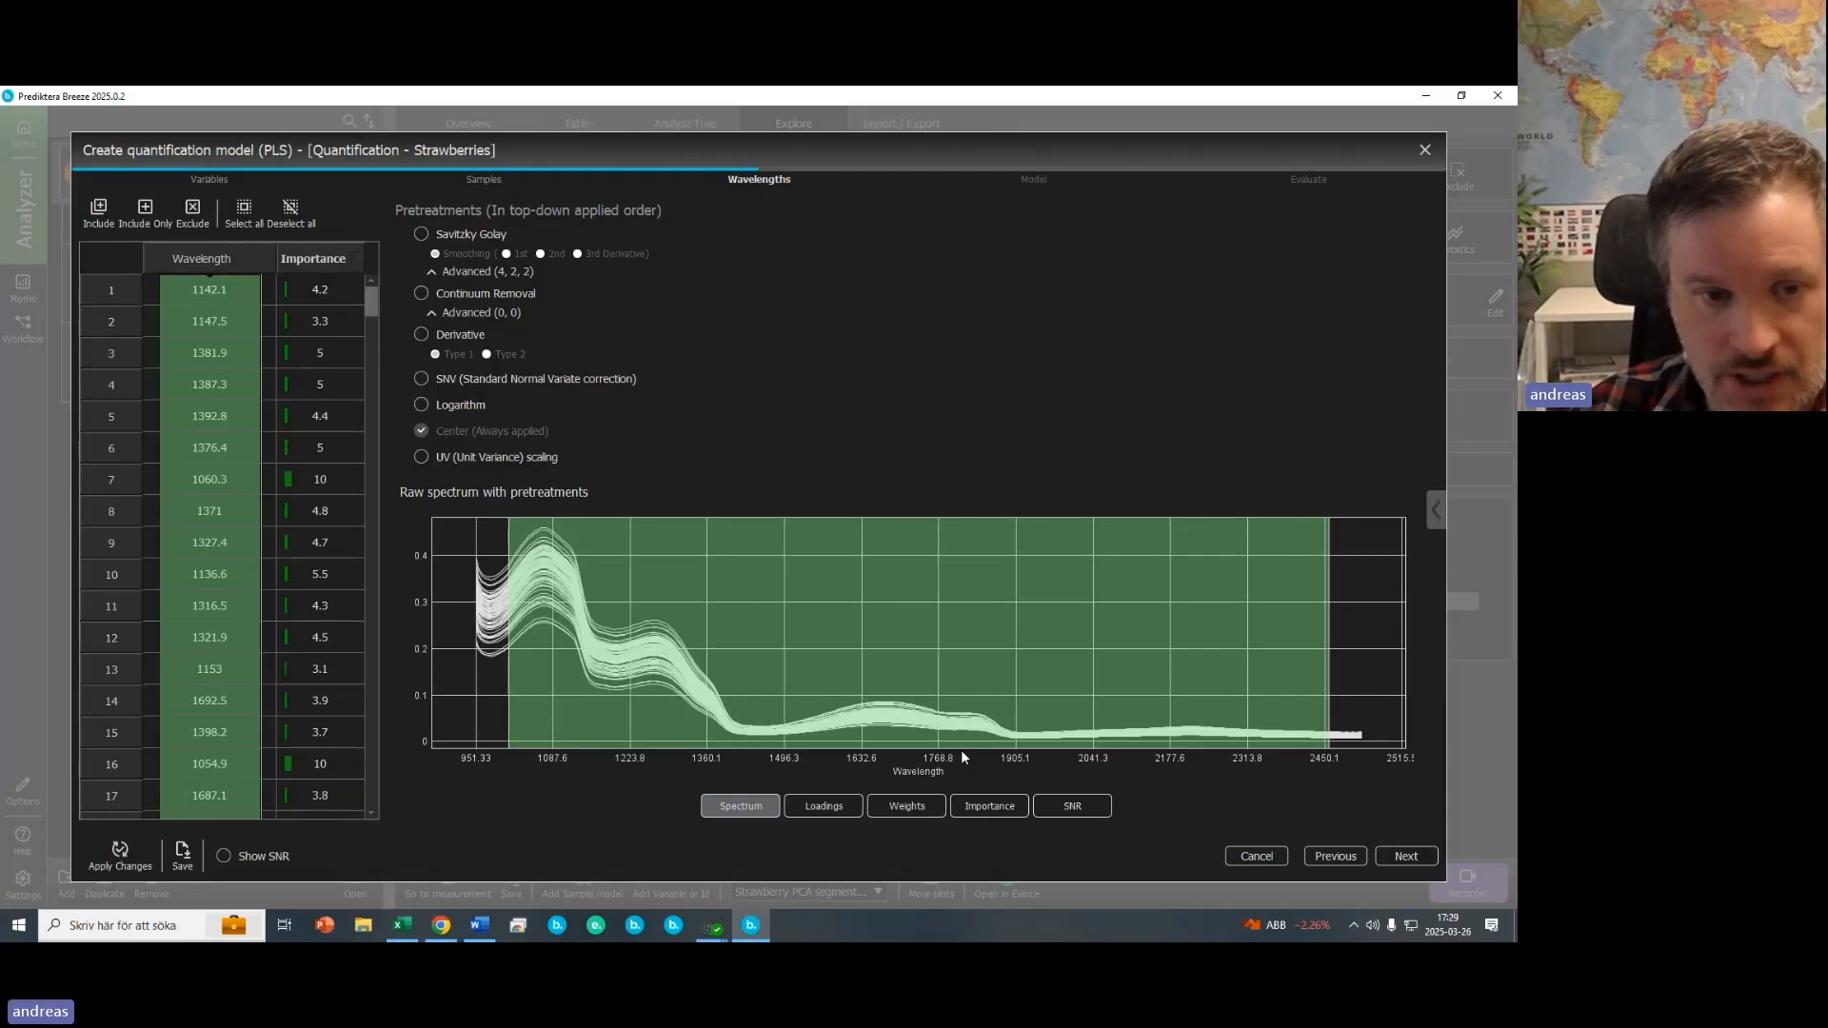
click(422, 381)
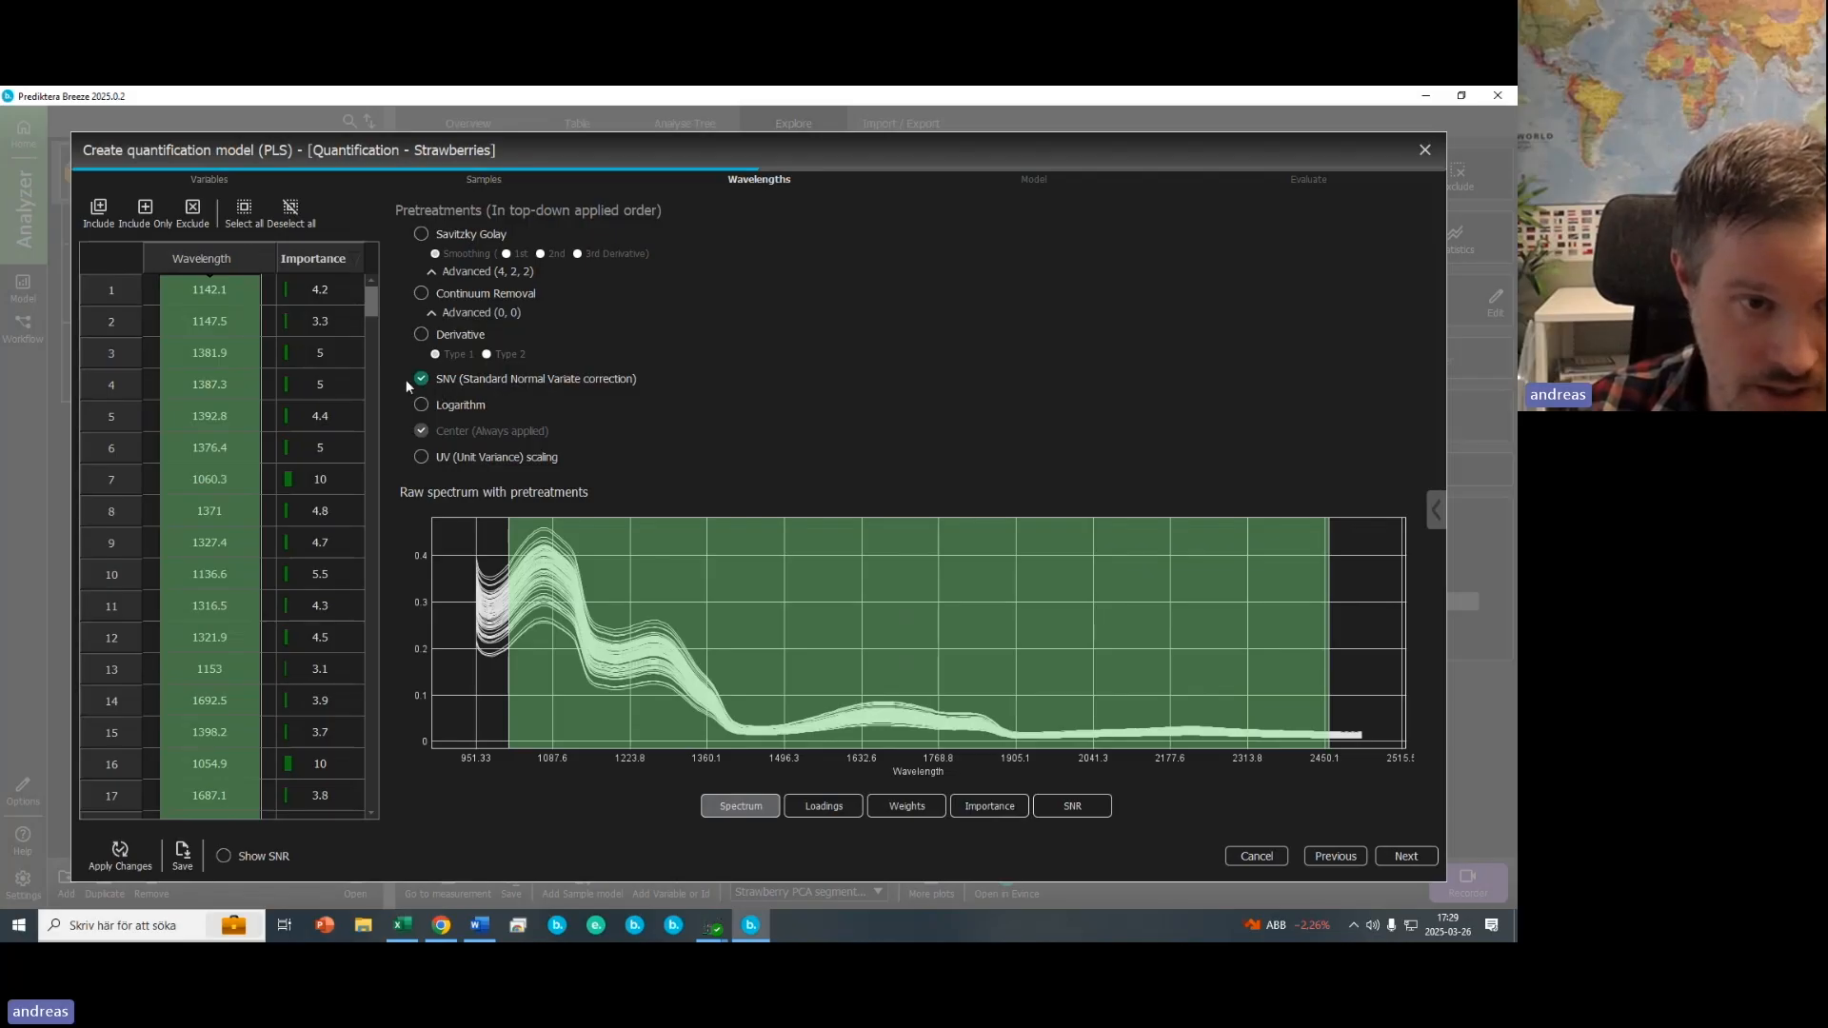
click(120, 850)
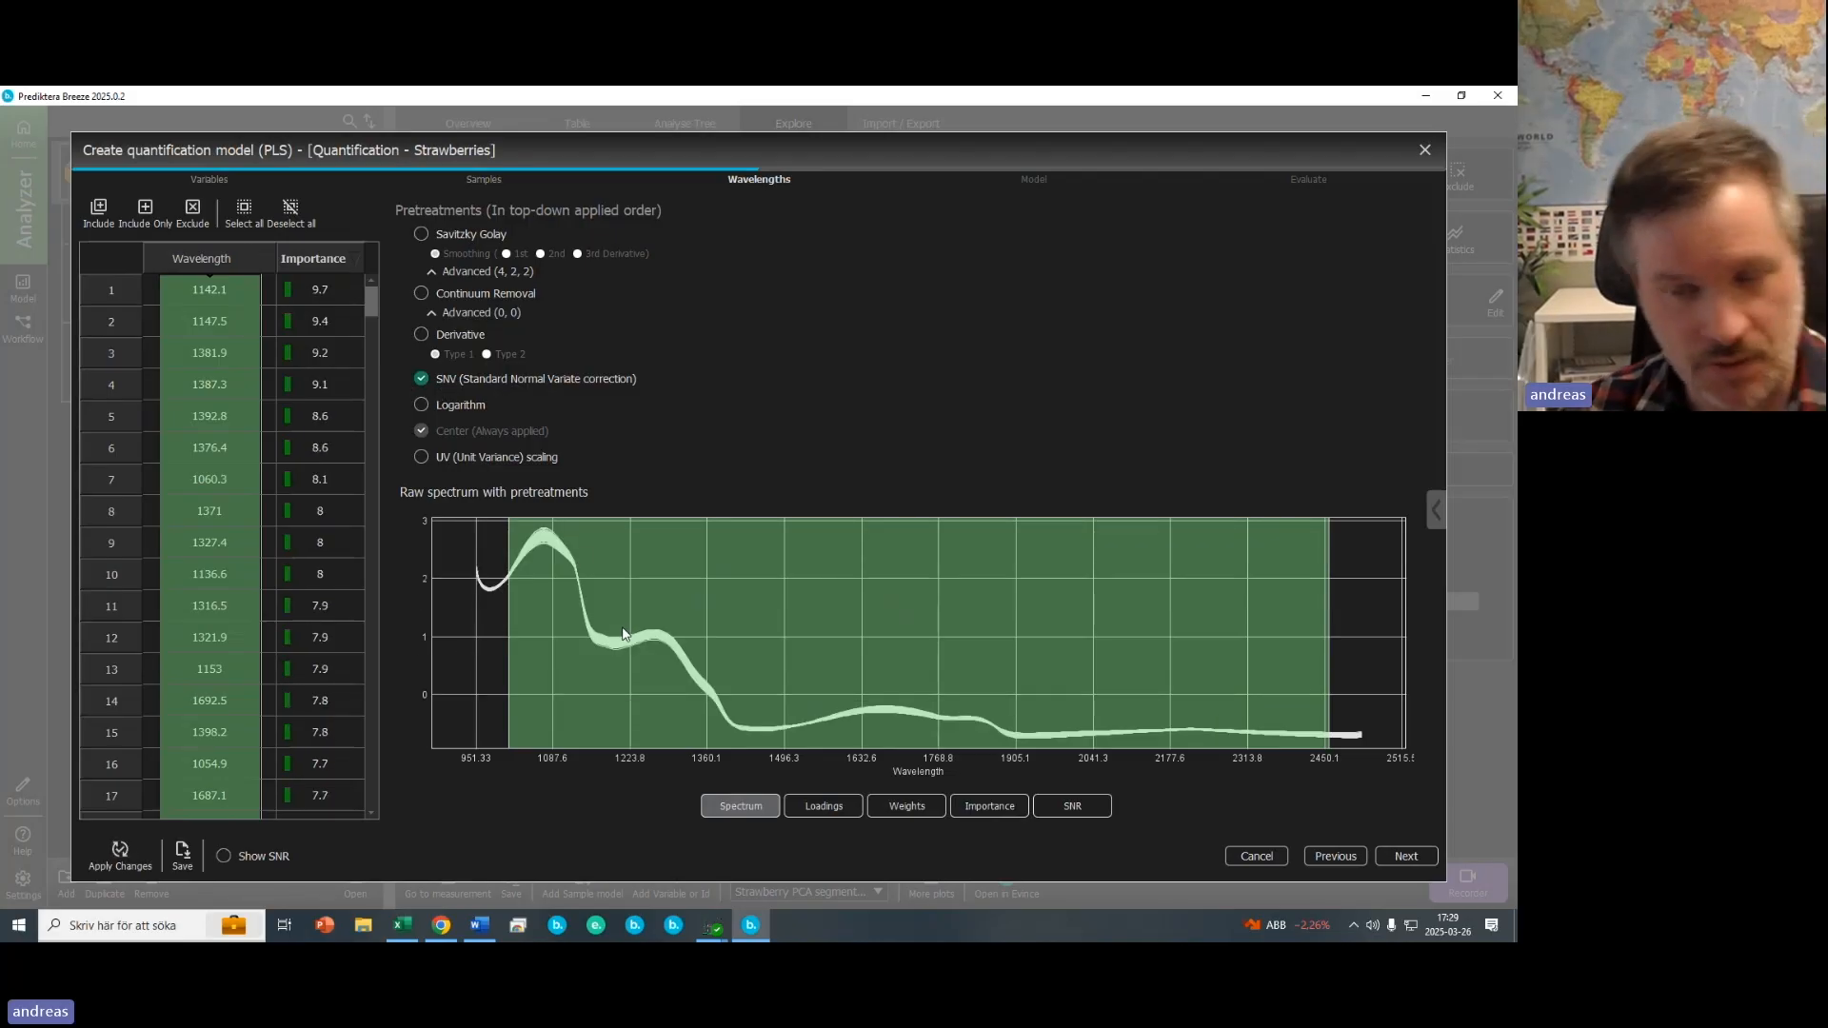
- Advance to the evaluation page and finish the quantification model
mouse_move(624, 635)
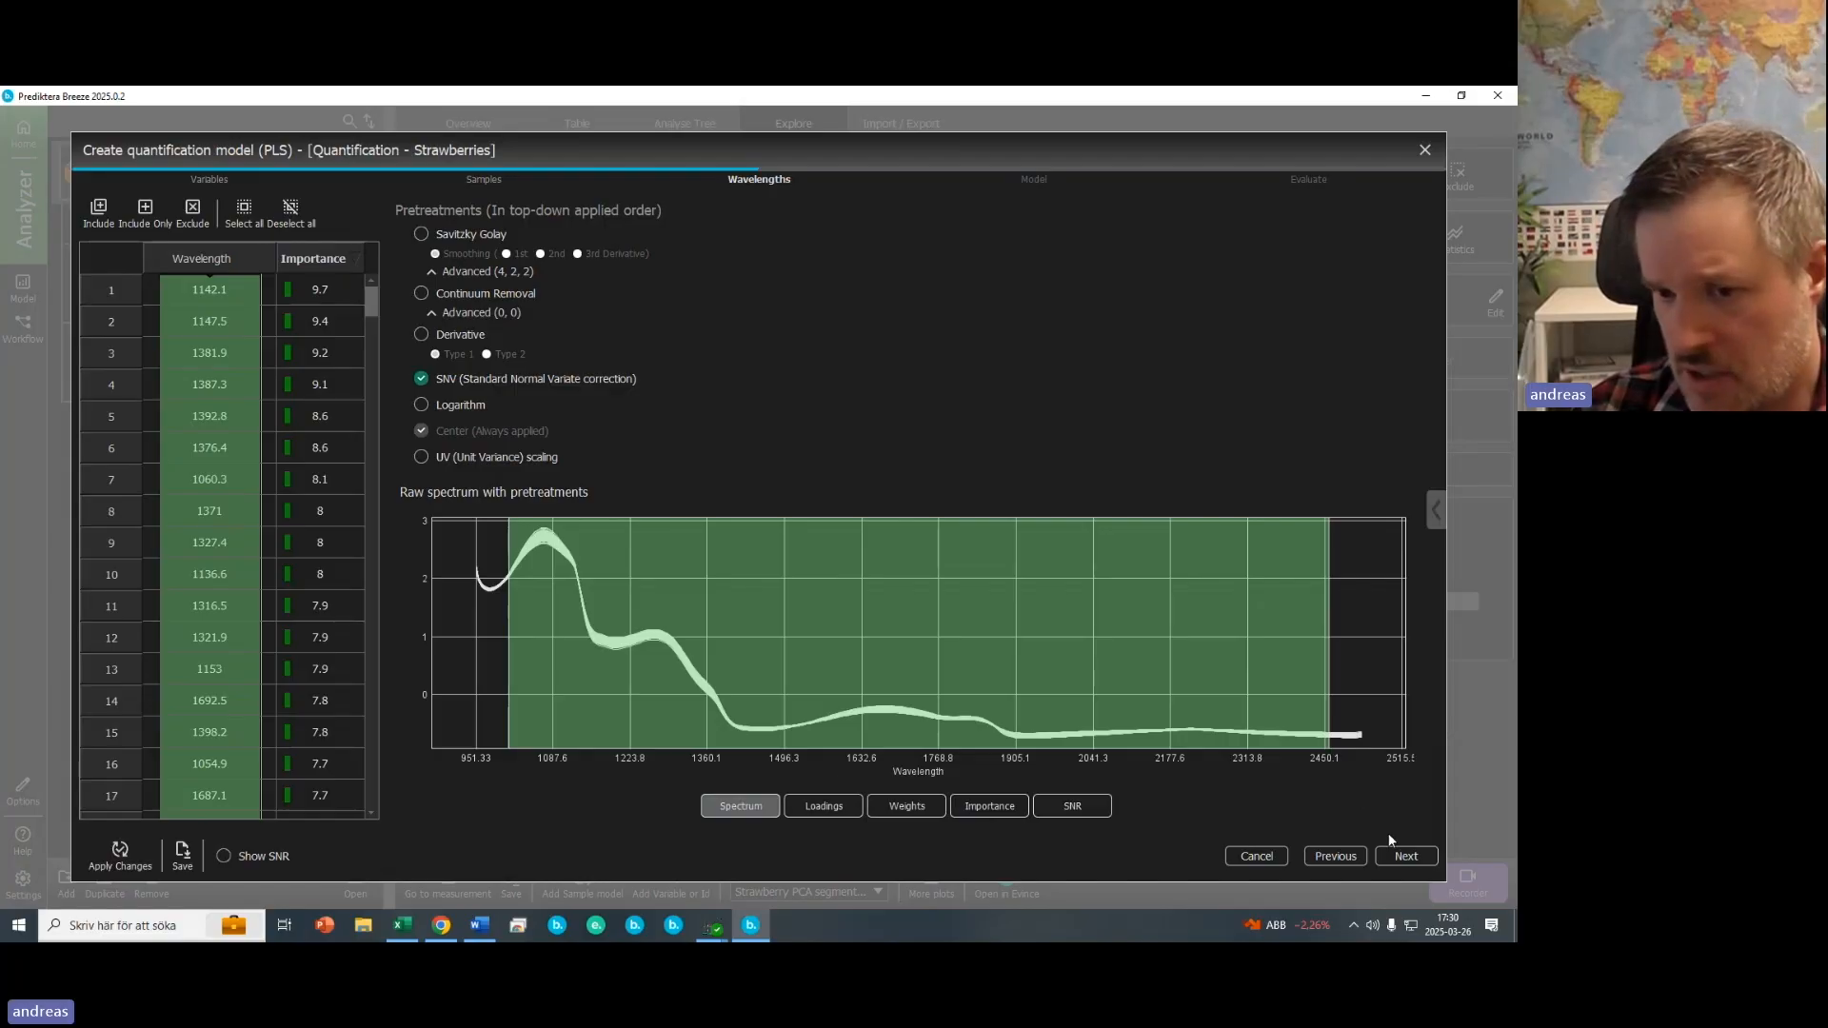
click(1404, 854)
click(1403, 856)
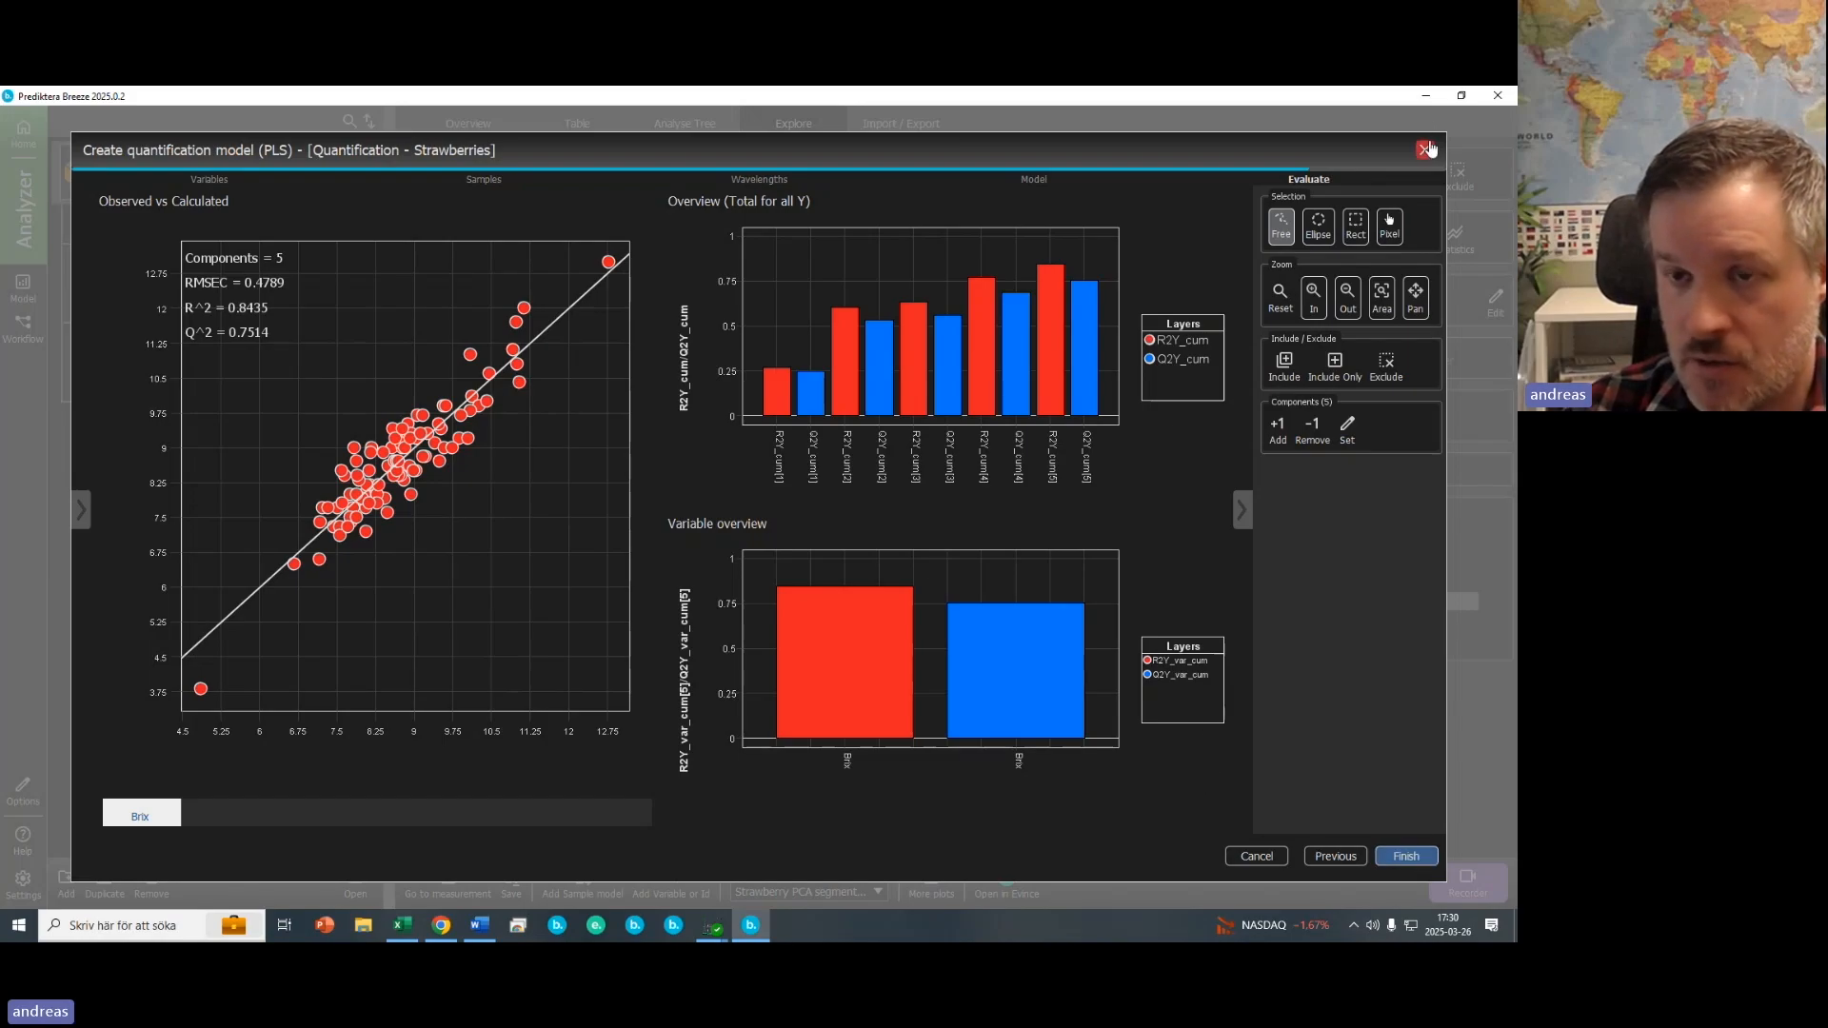
click(1397, 855)
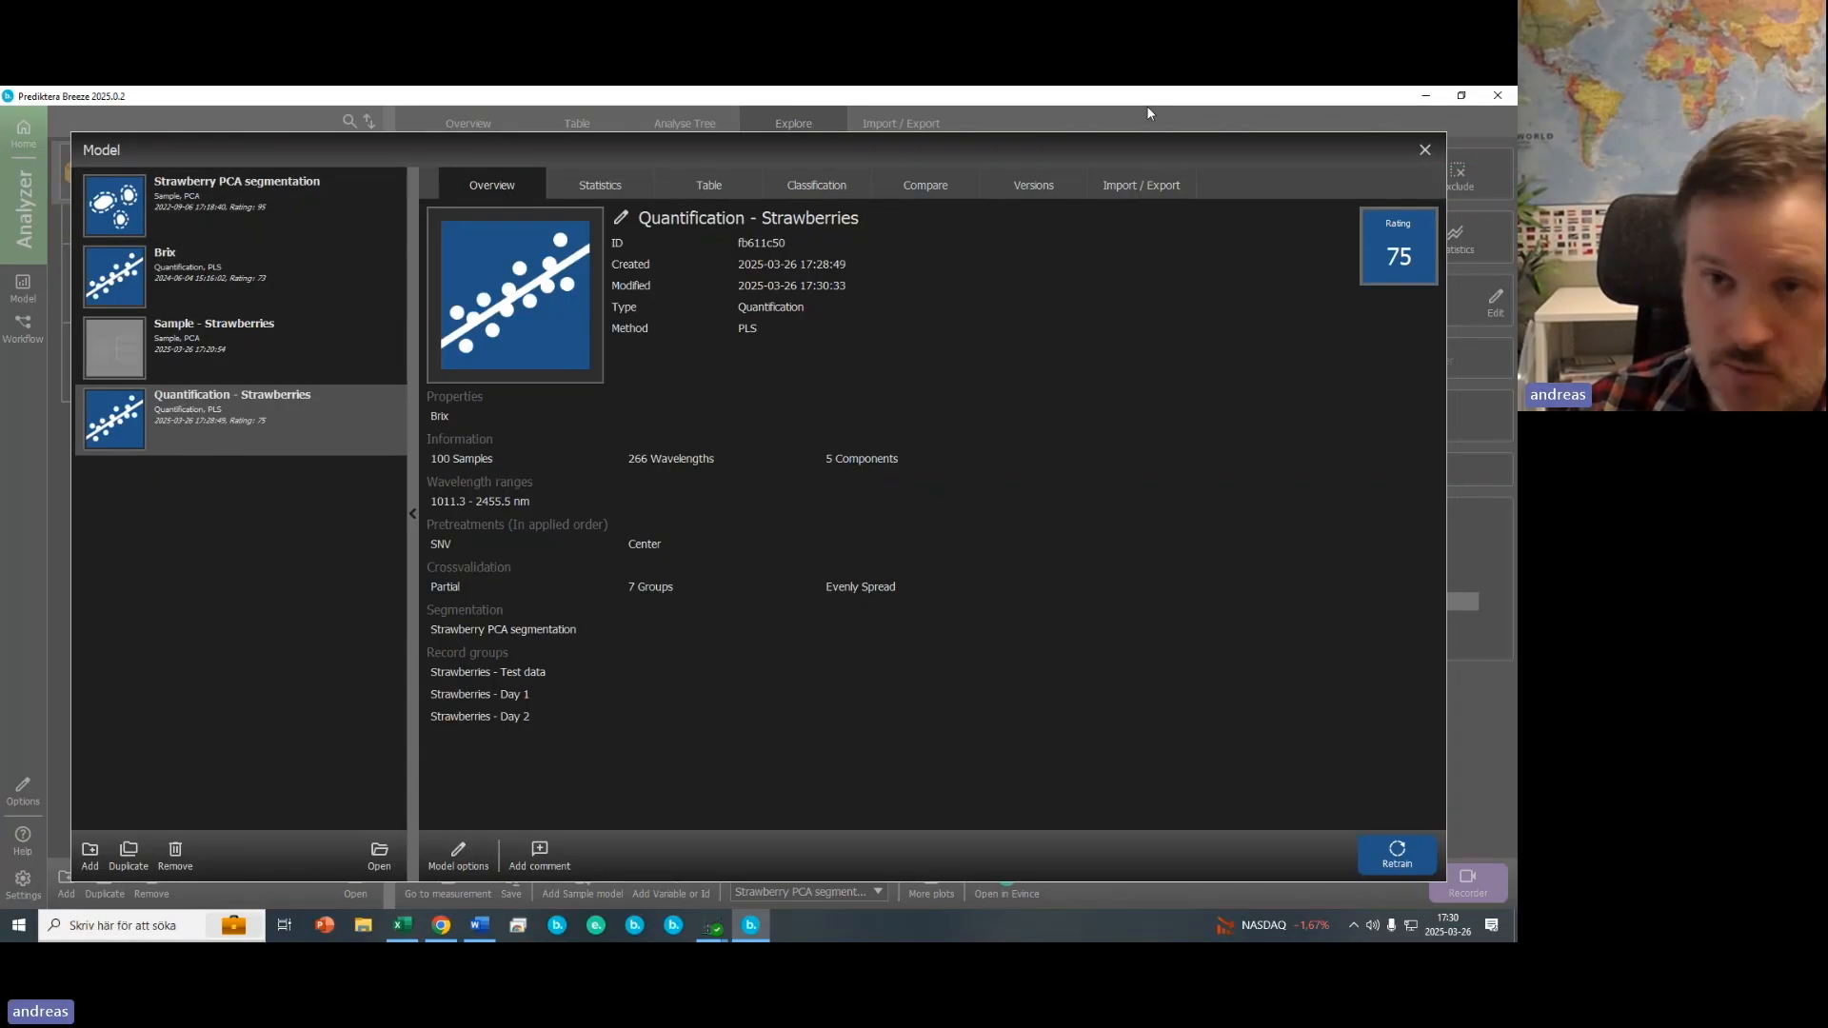
- Add a Quantification of properties node after the Object in the analysis tree
click(1425, 150)
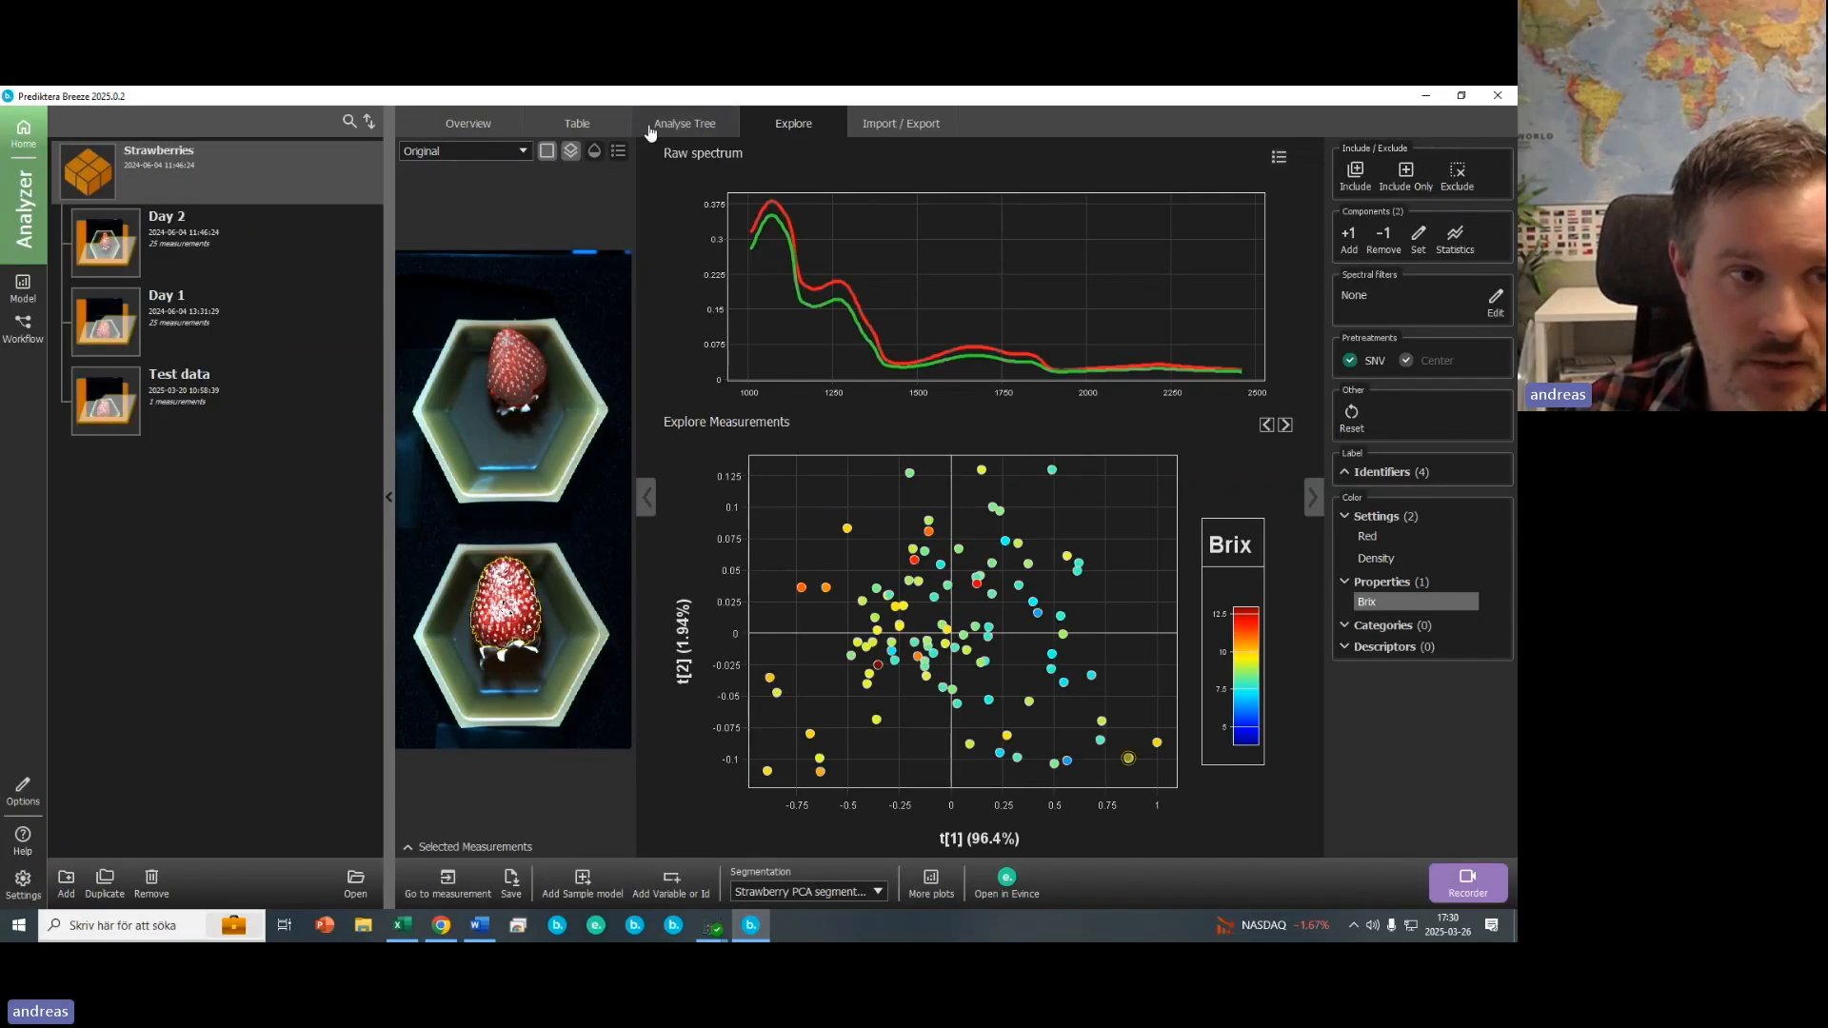
click(685, 124)
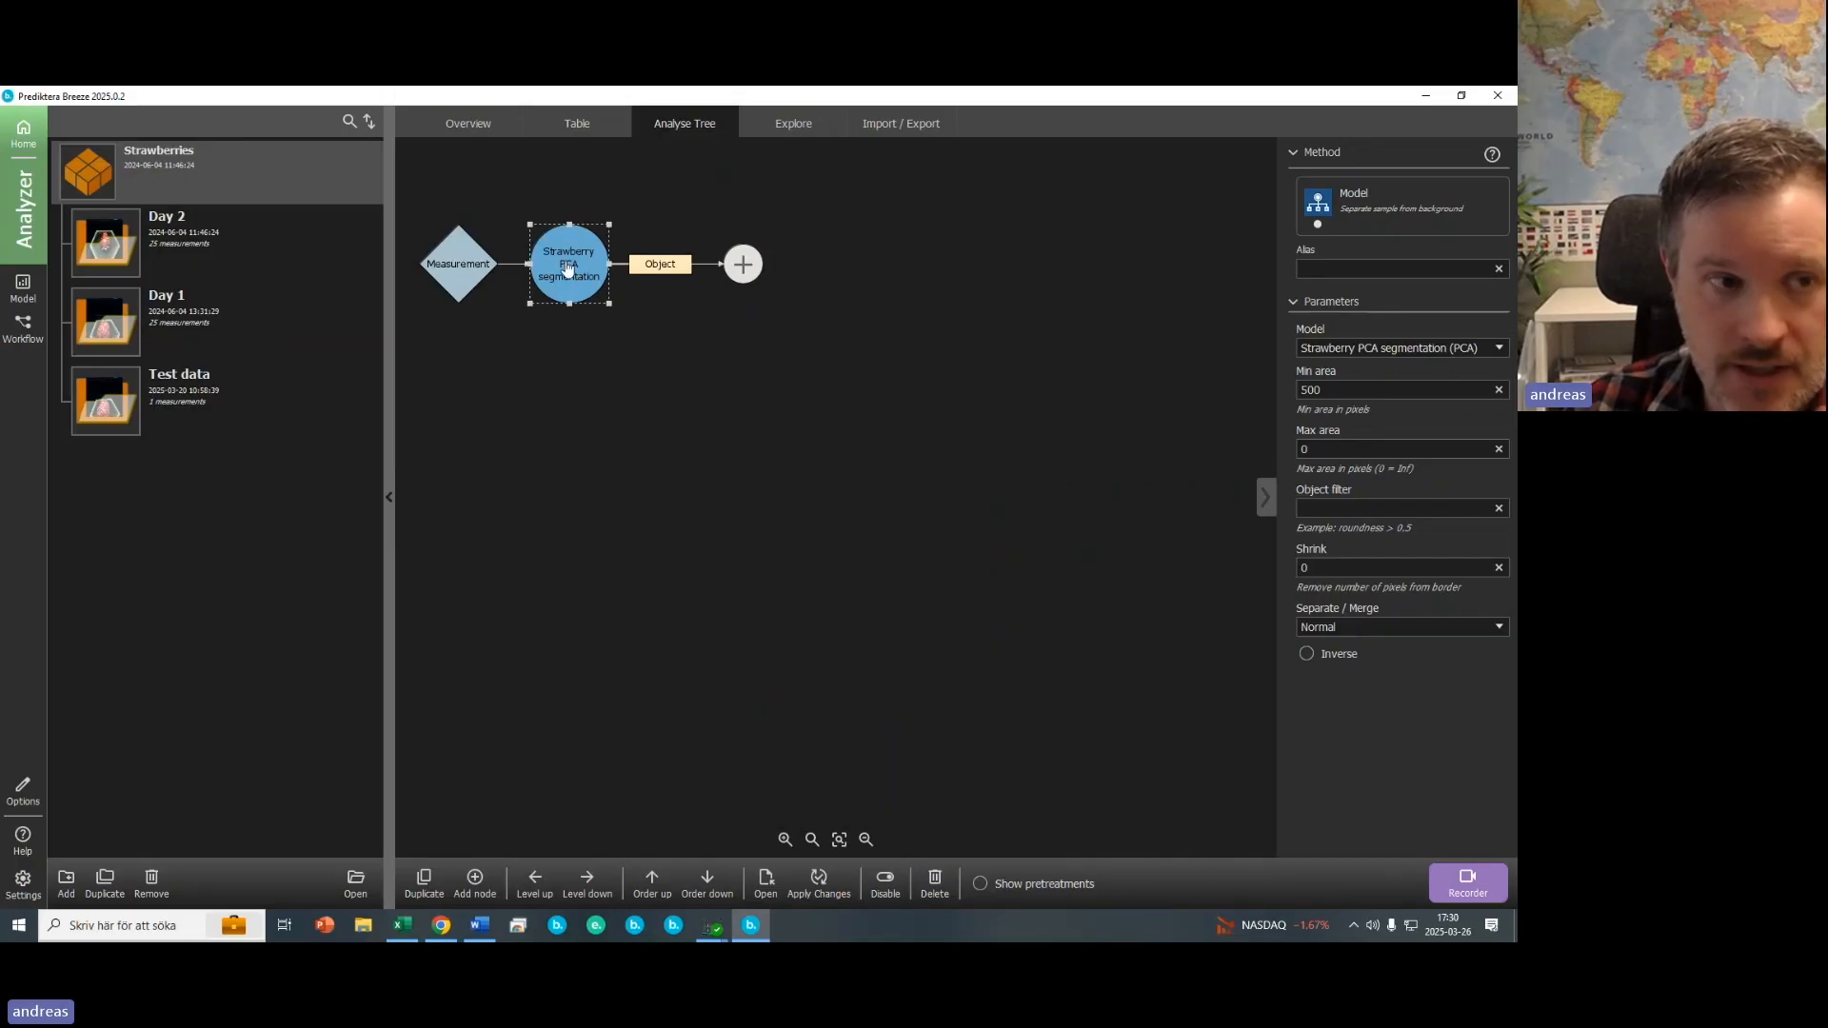
click(745, 272)
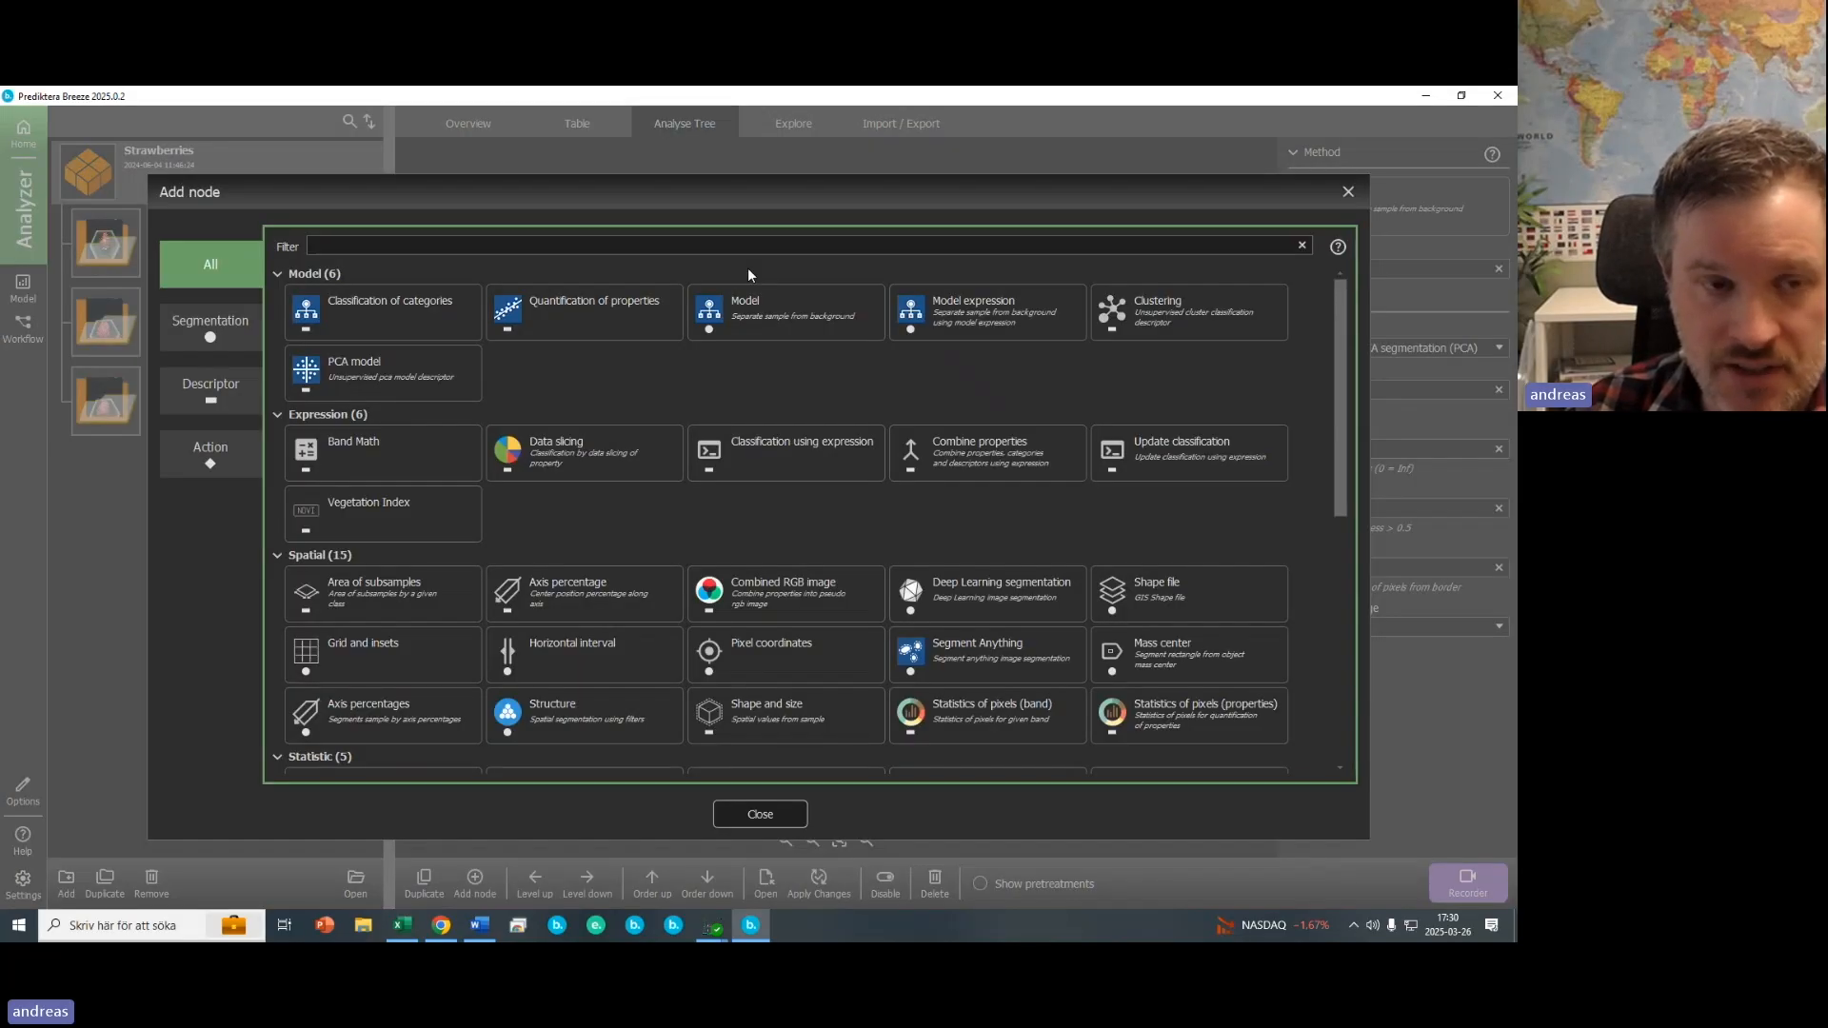
click(211, 386)
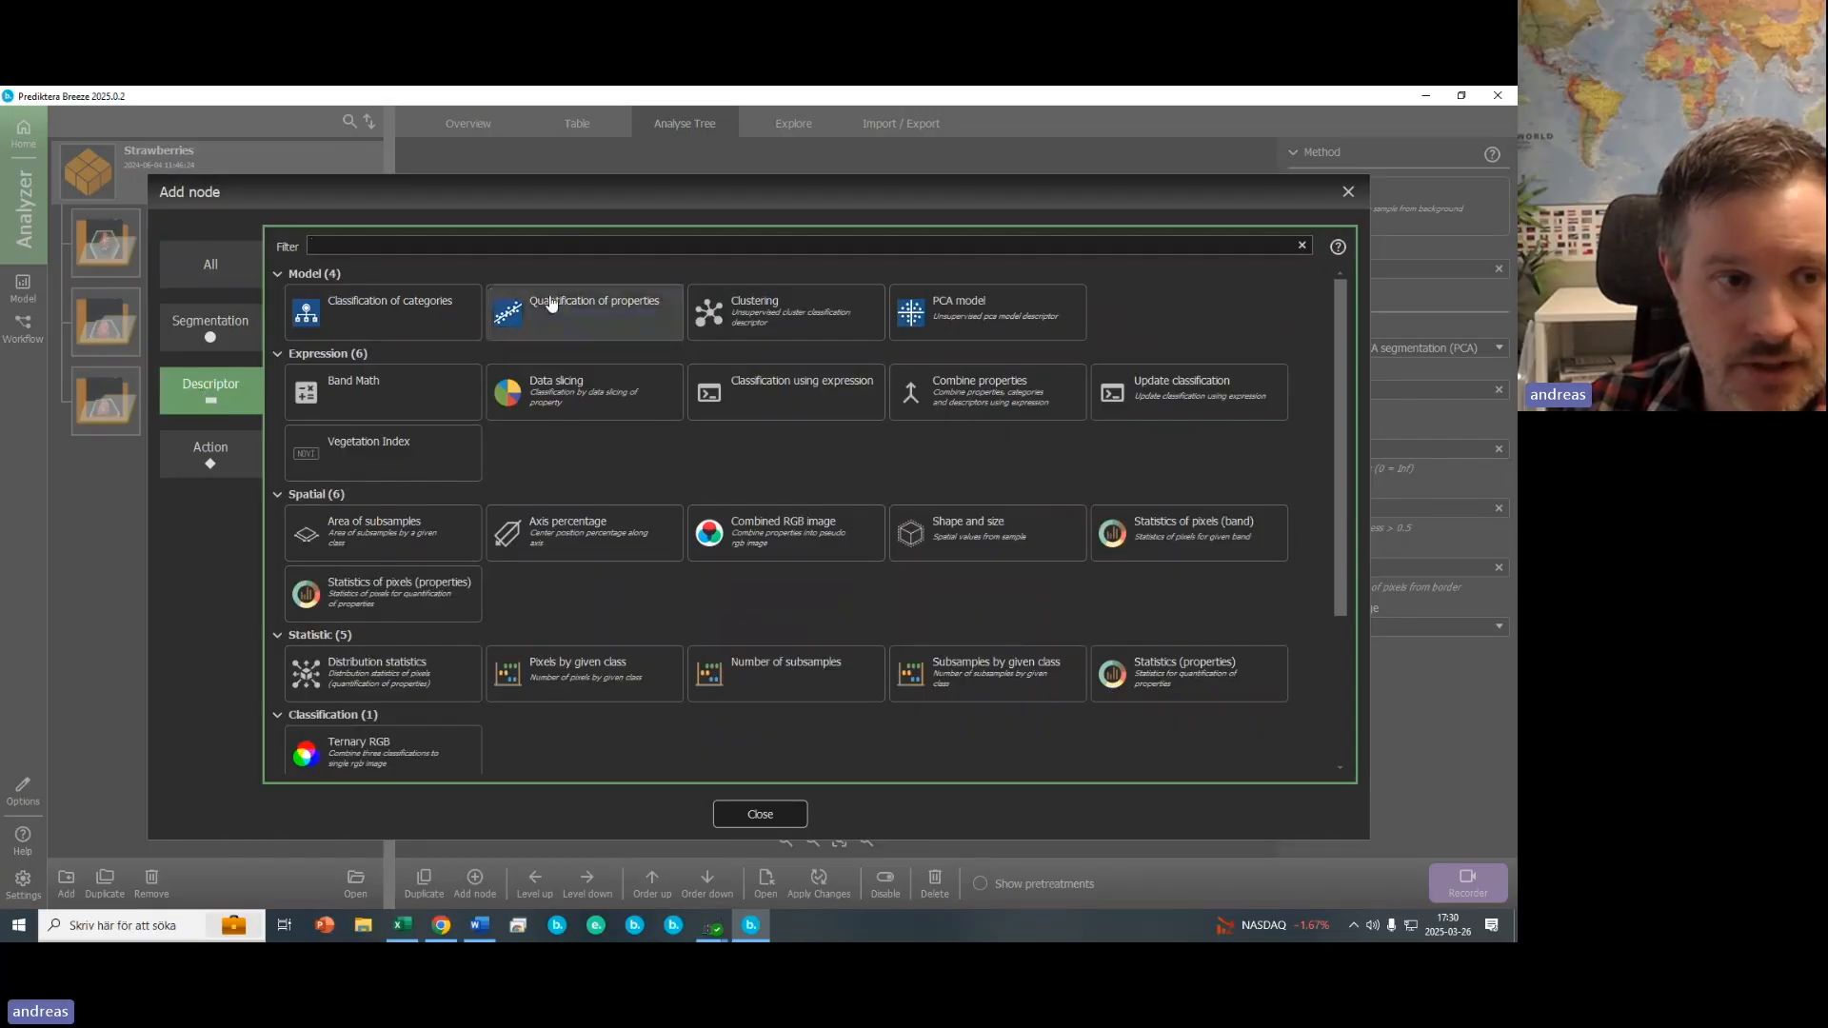
click(557, 322)
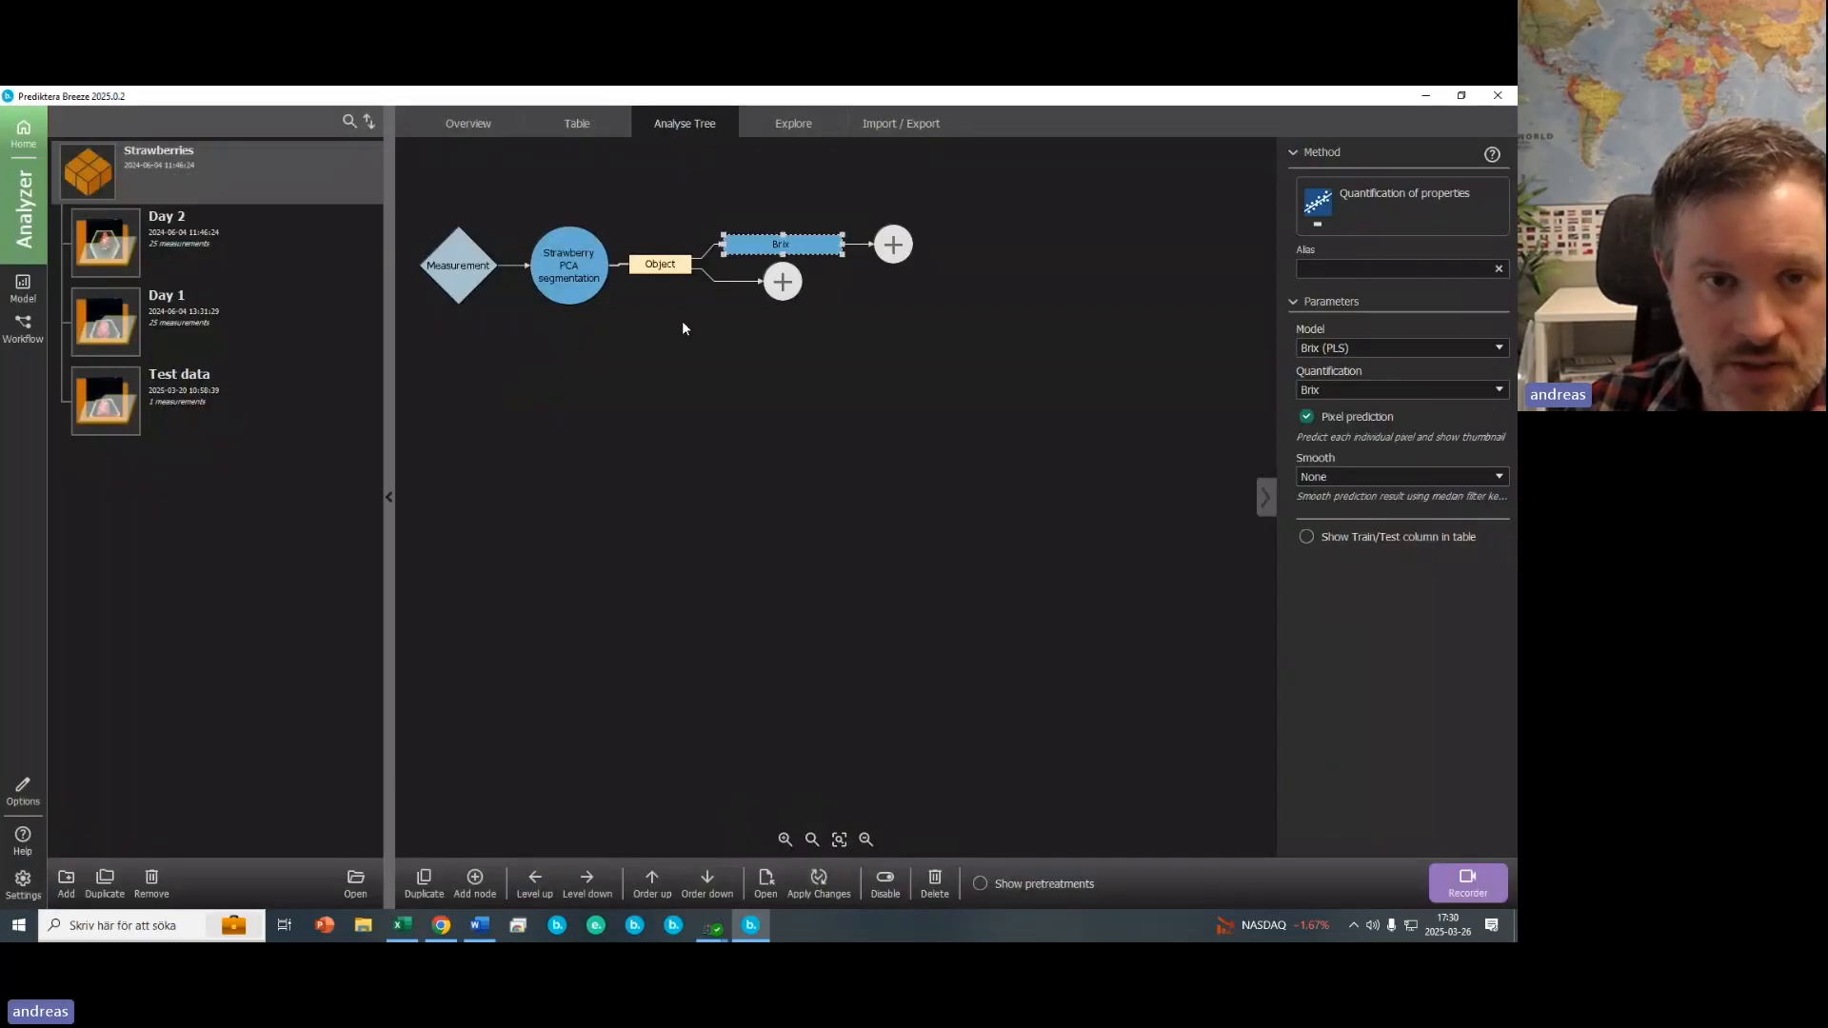
- Set the quantification node's smoothing to Low - 5 px
click(1349, 476)
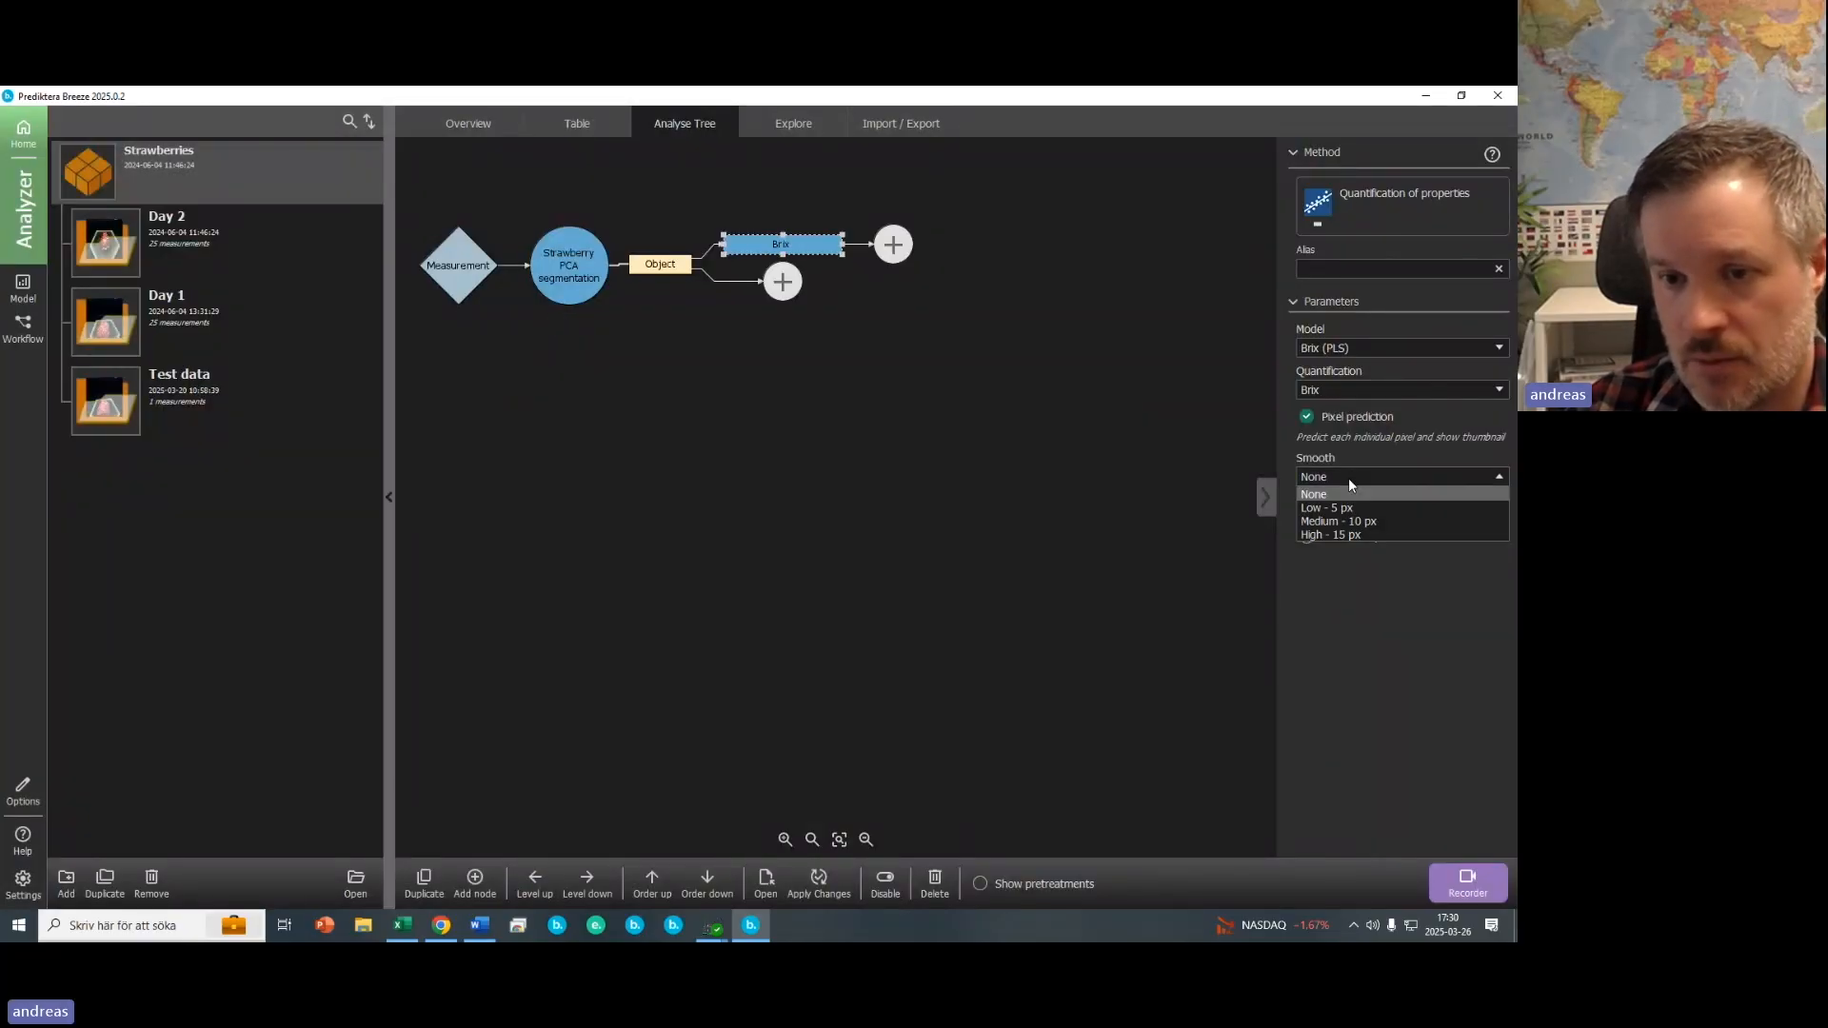
click(1343, 510)
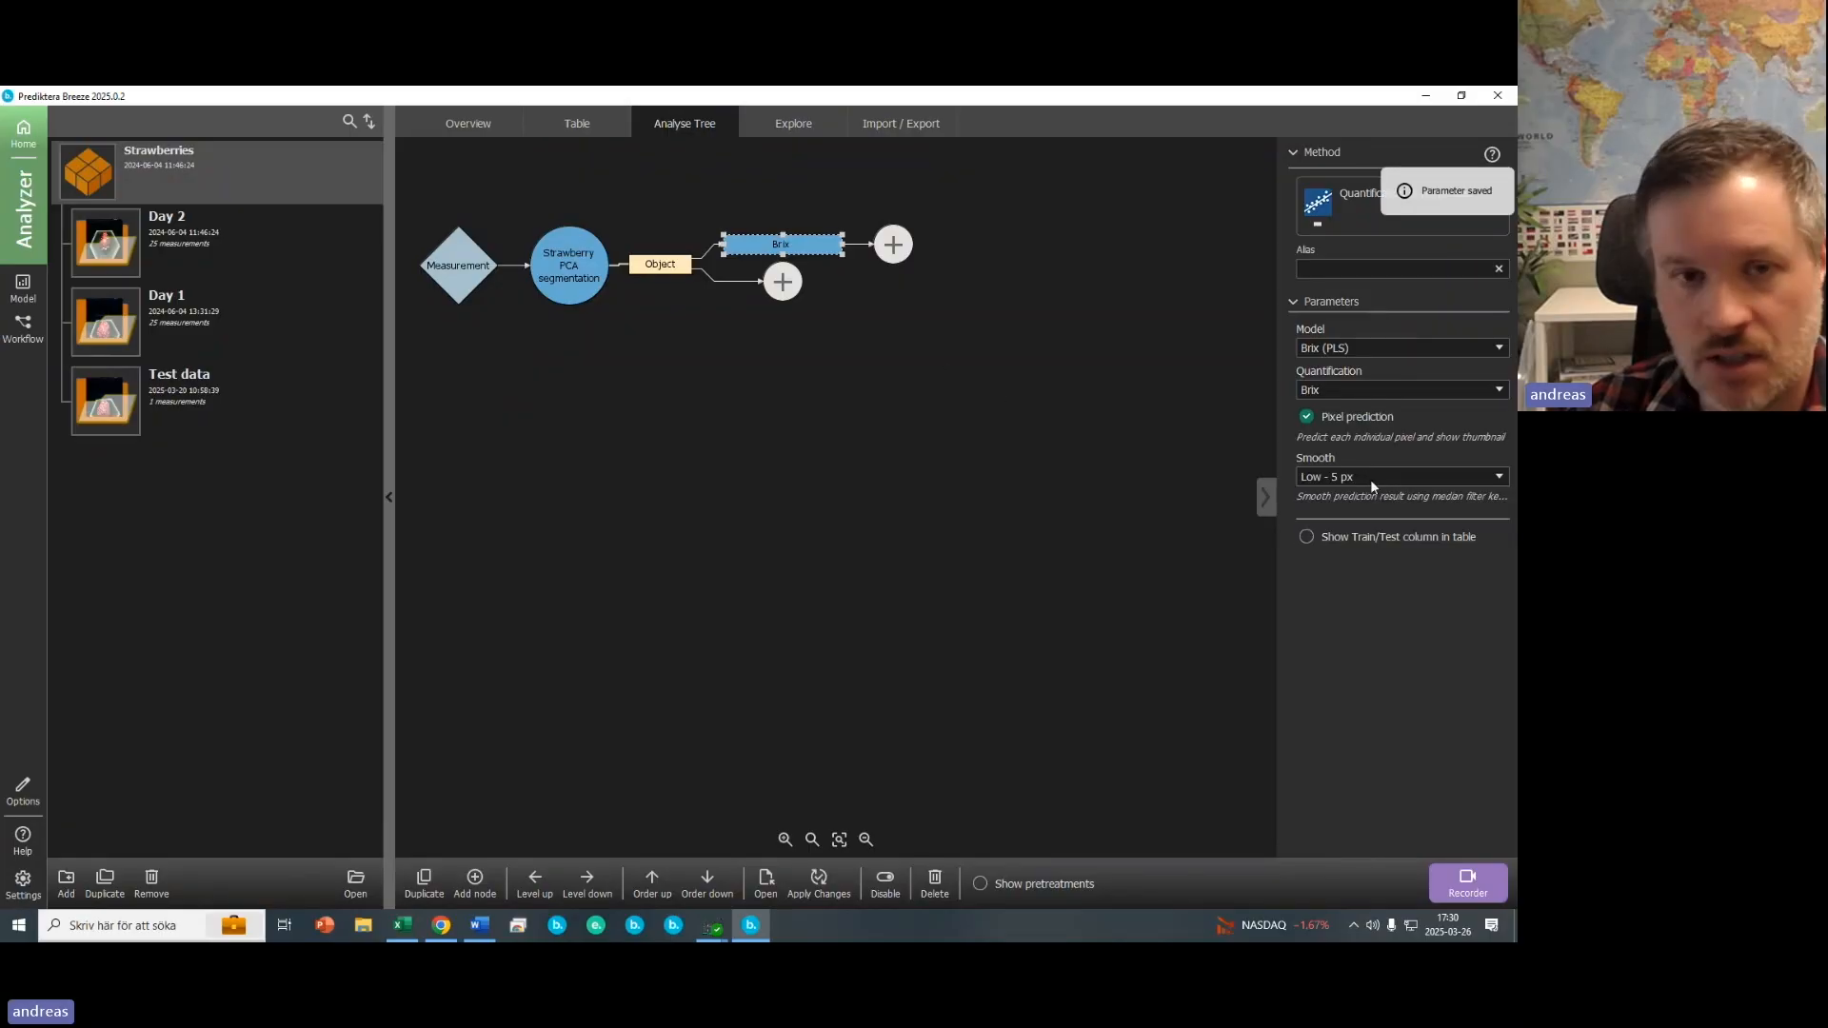
click(661, 245)
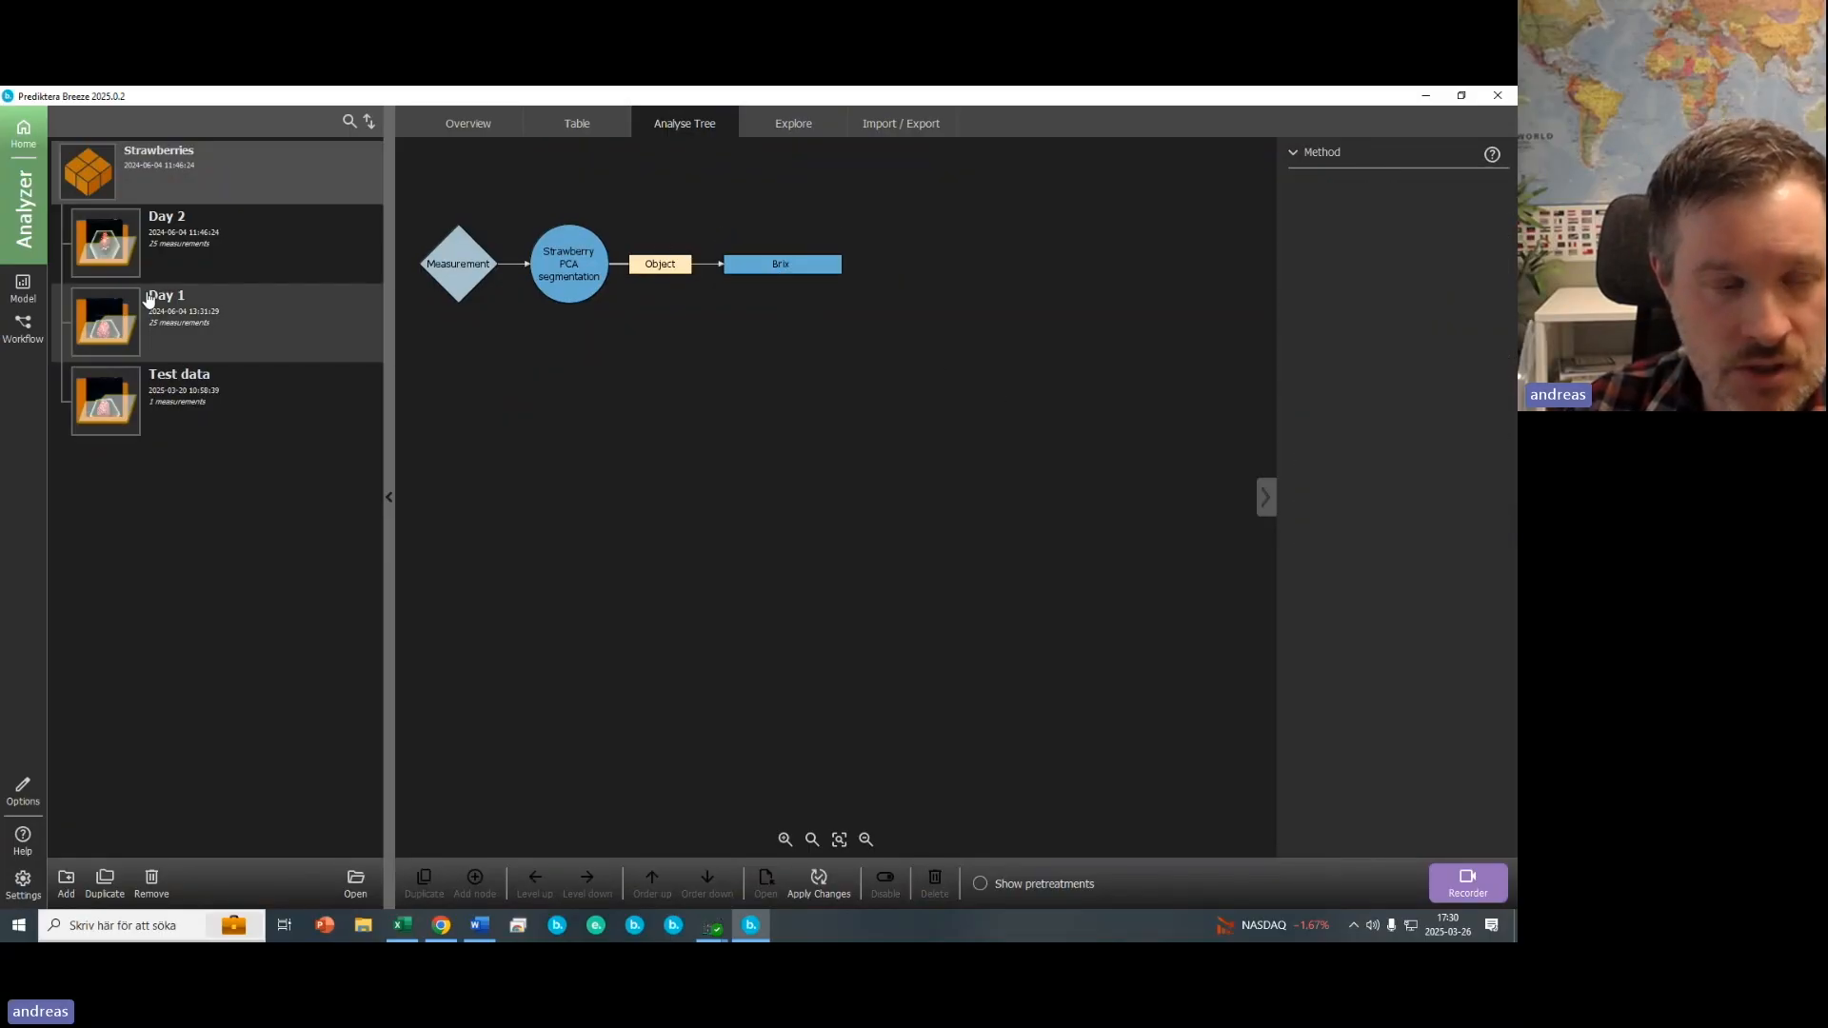
- Open the Day 1 table and select strawberries to view their pixel-wise Brix prediction images
click(143, 321)
click(654, 346)
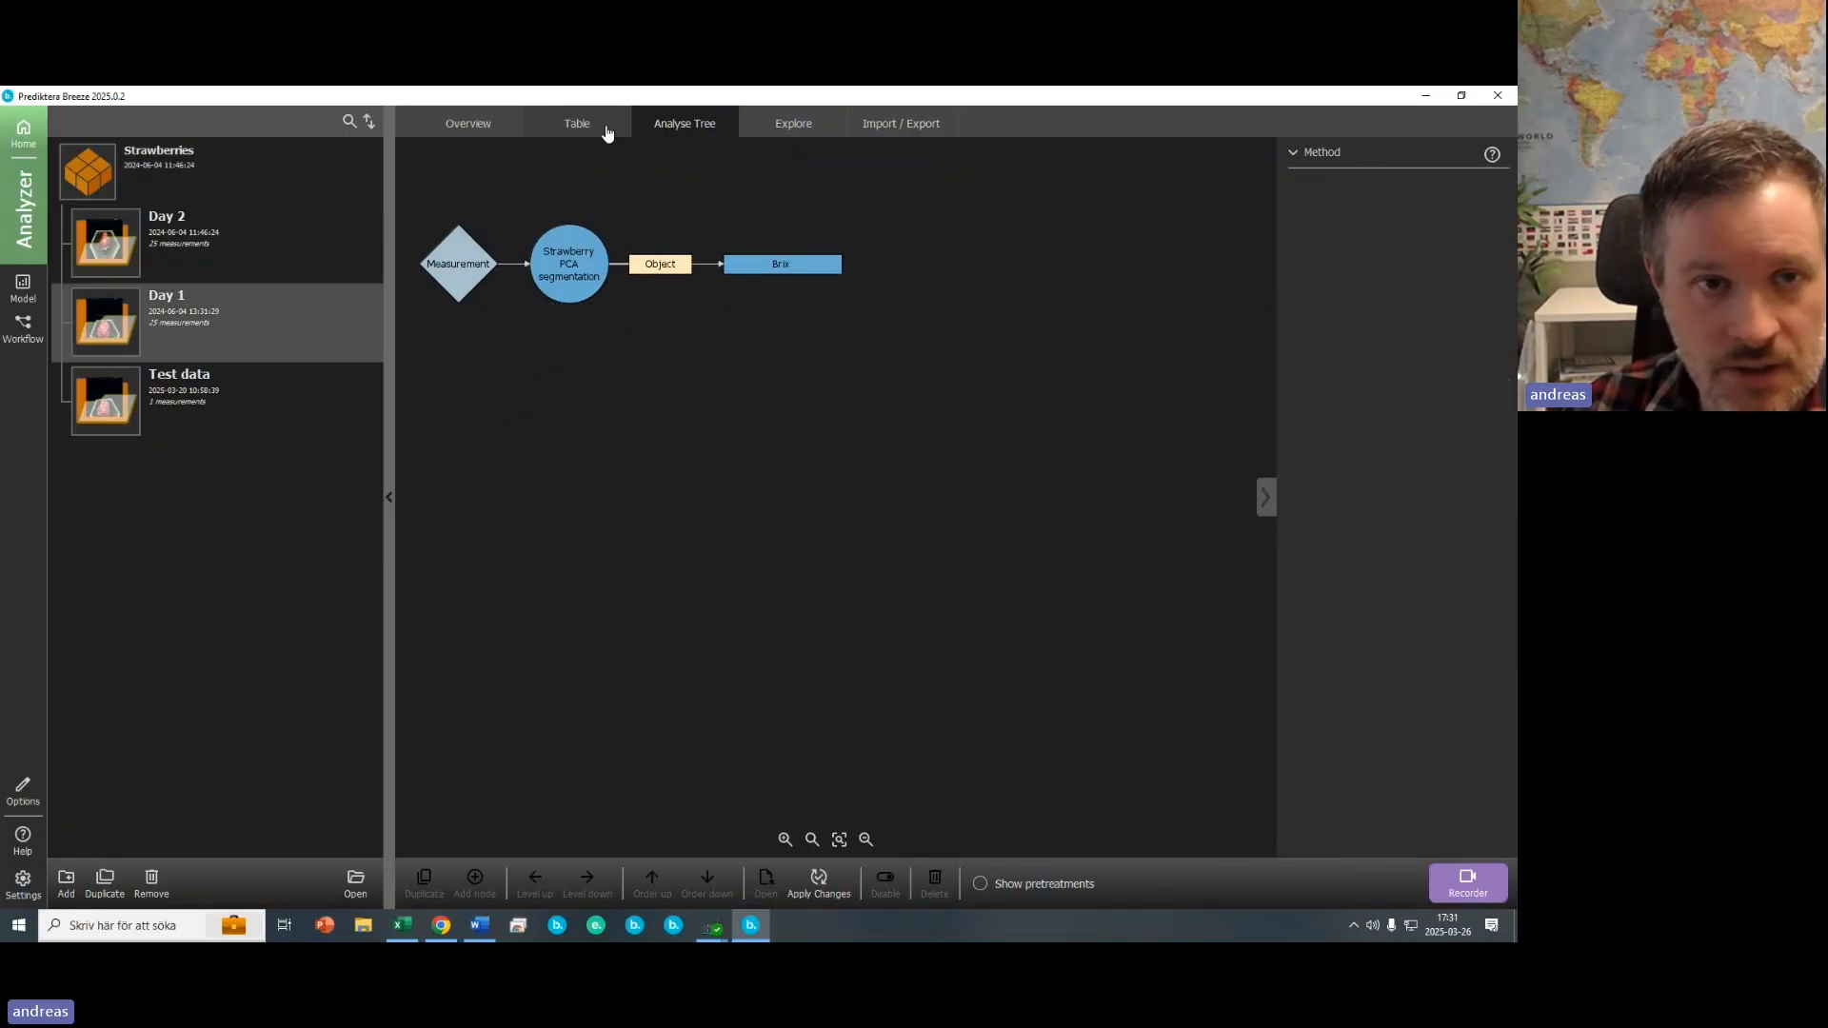
click(575, 125)
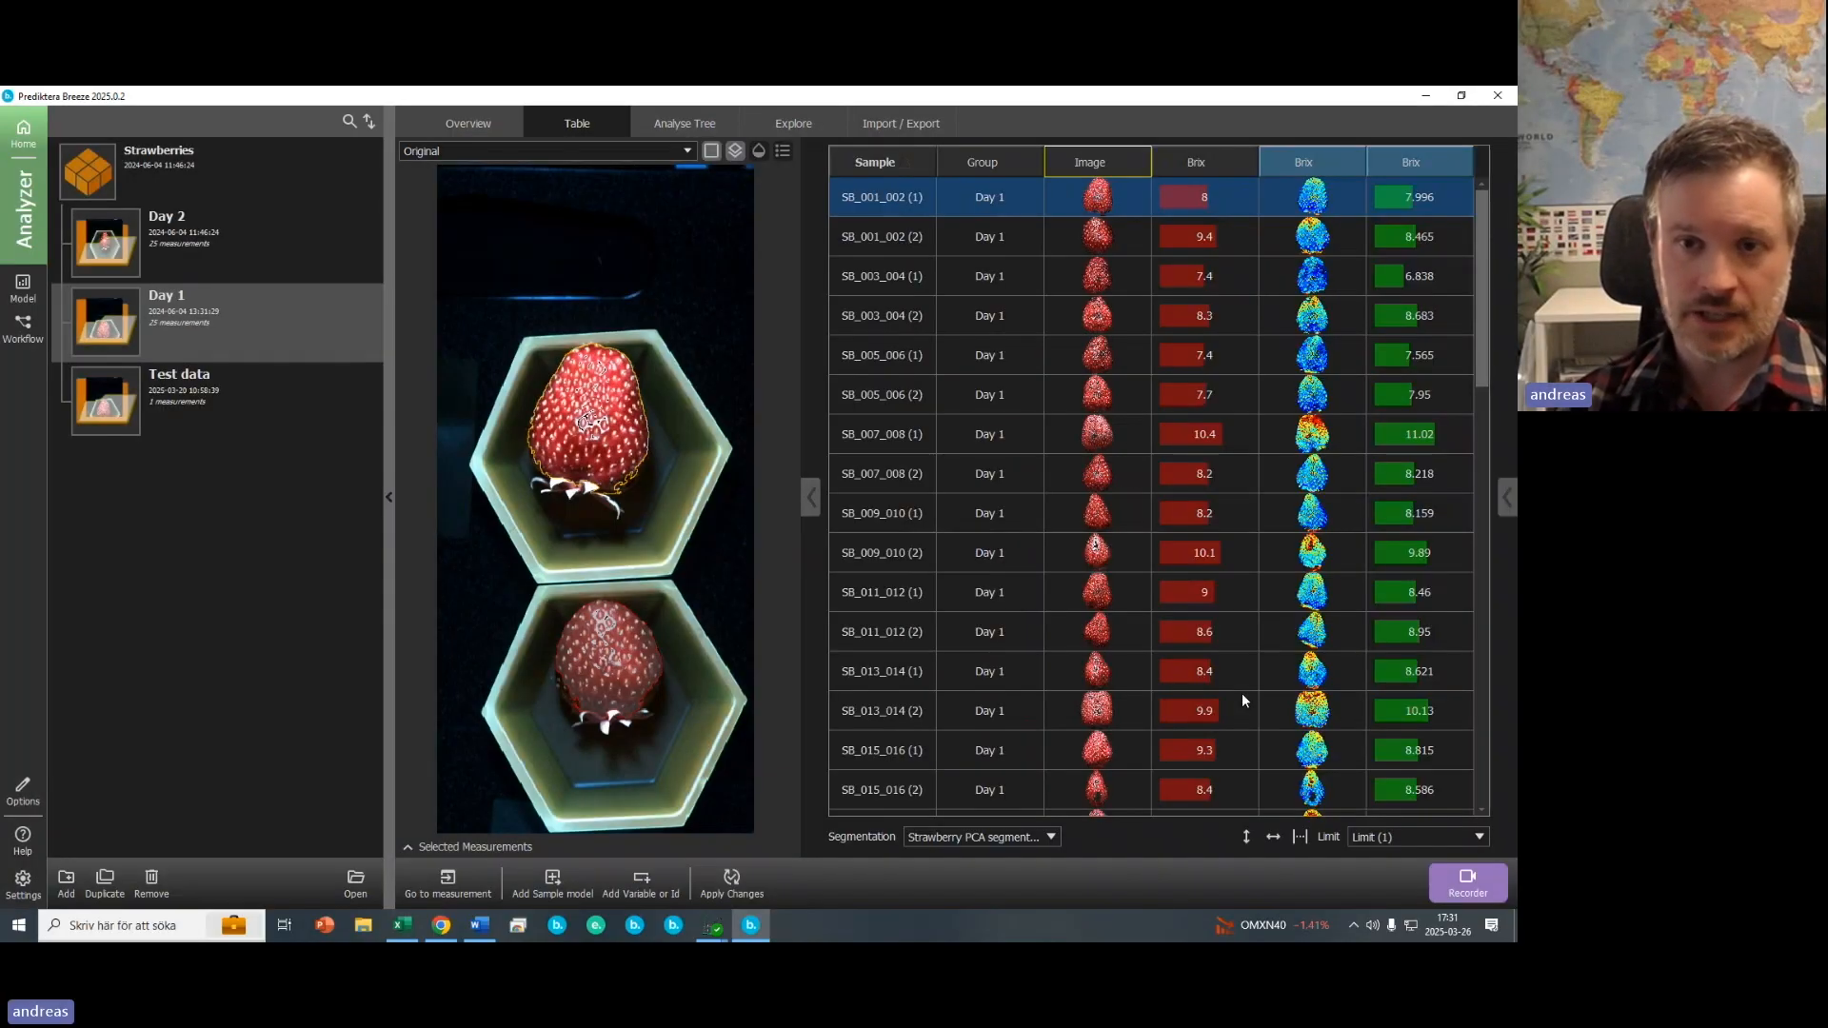
click(388, 497)
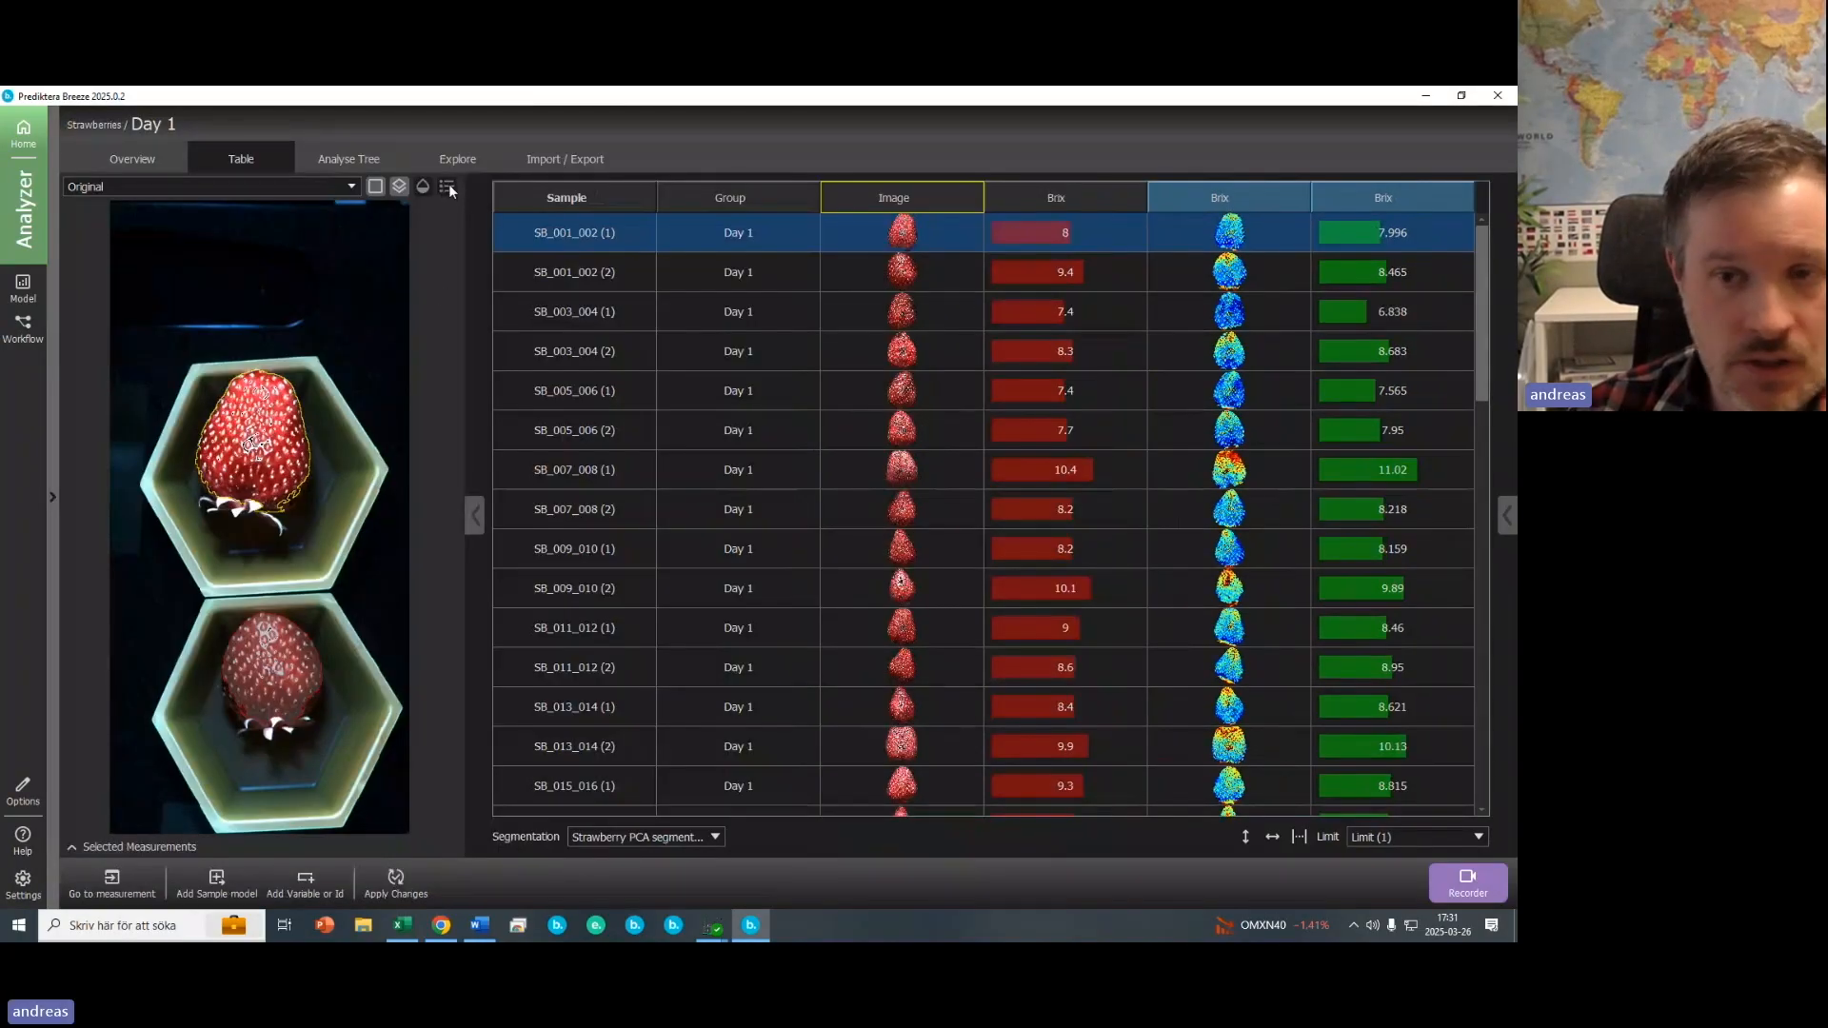
click(1272, 316)
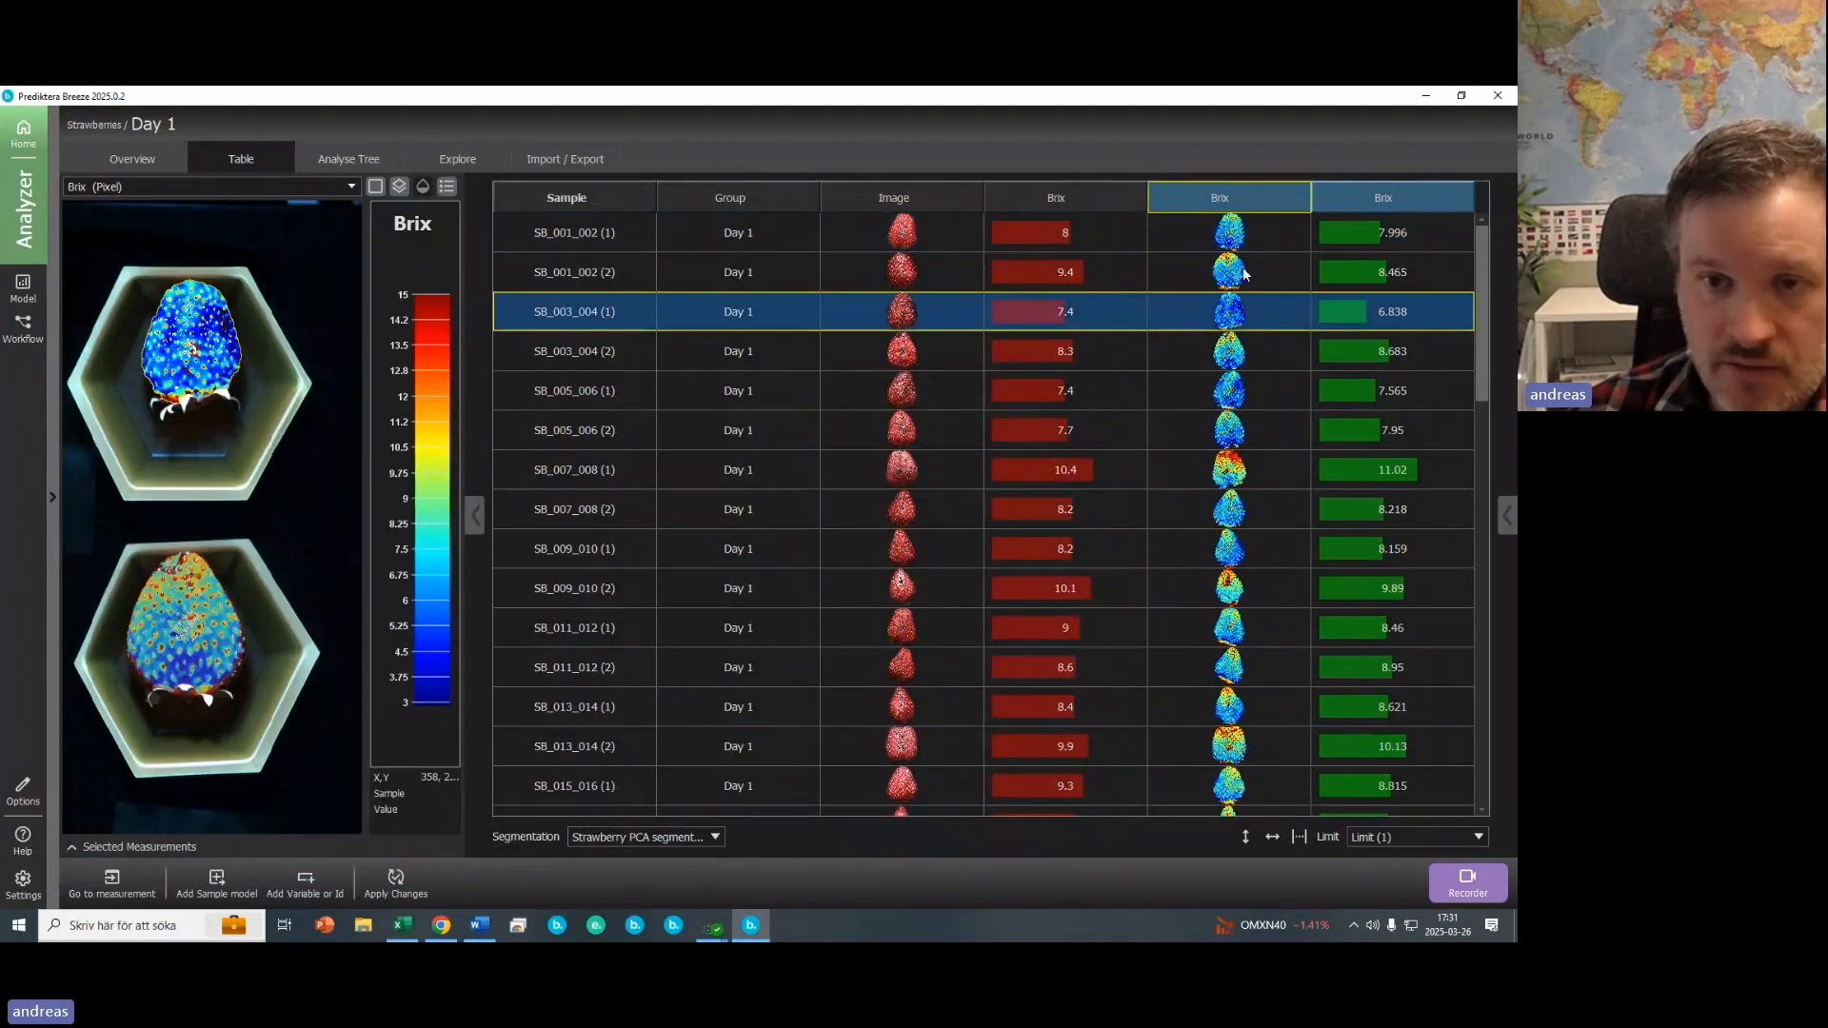
click(1243, 474)
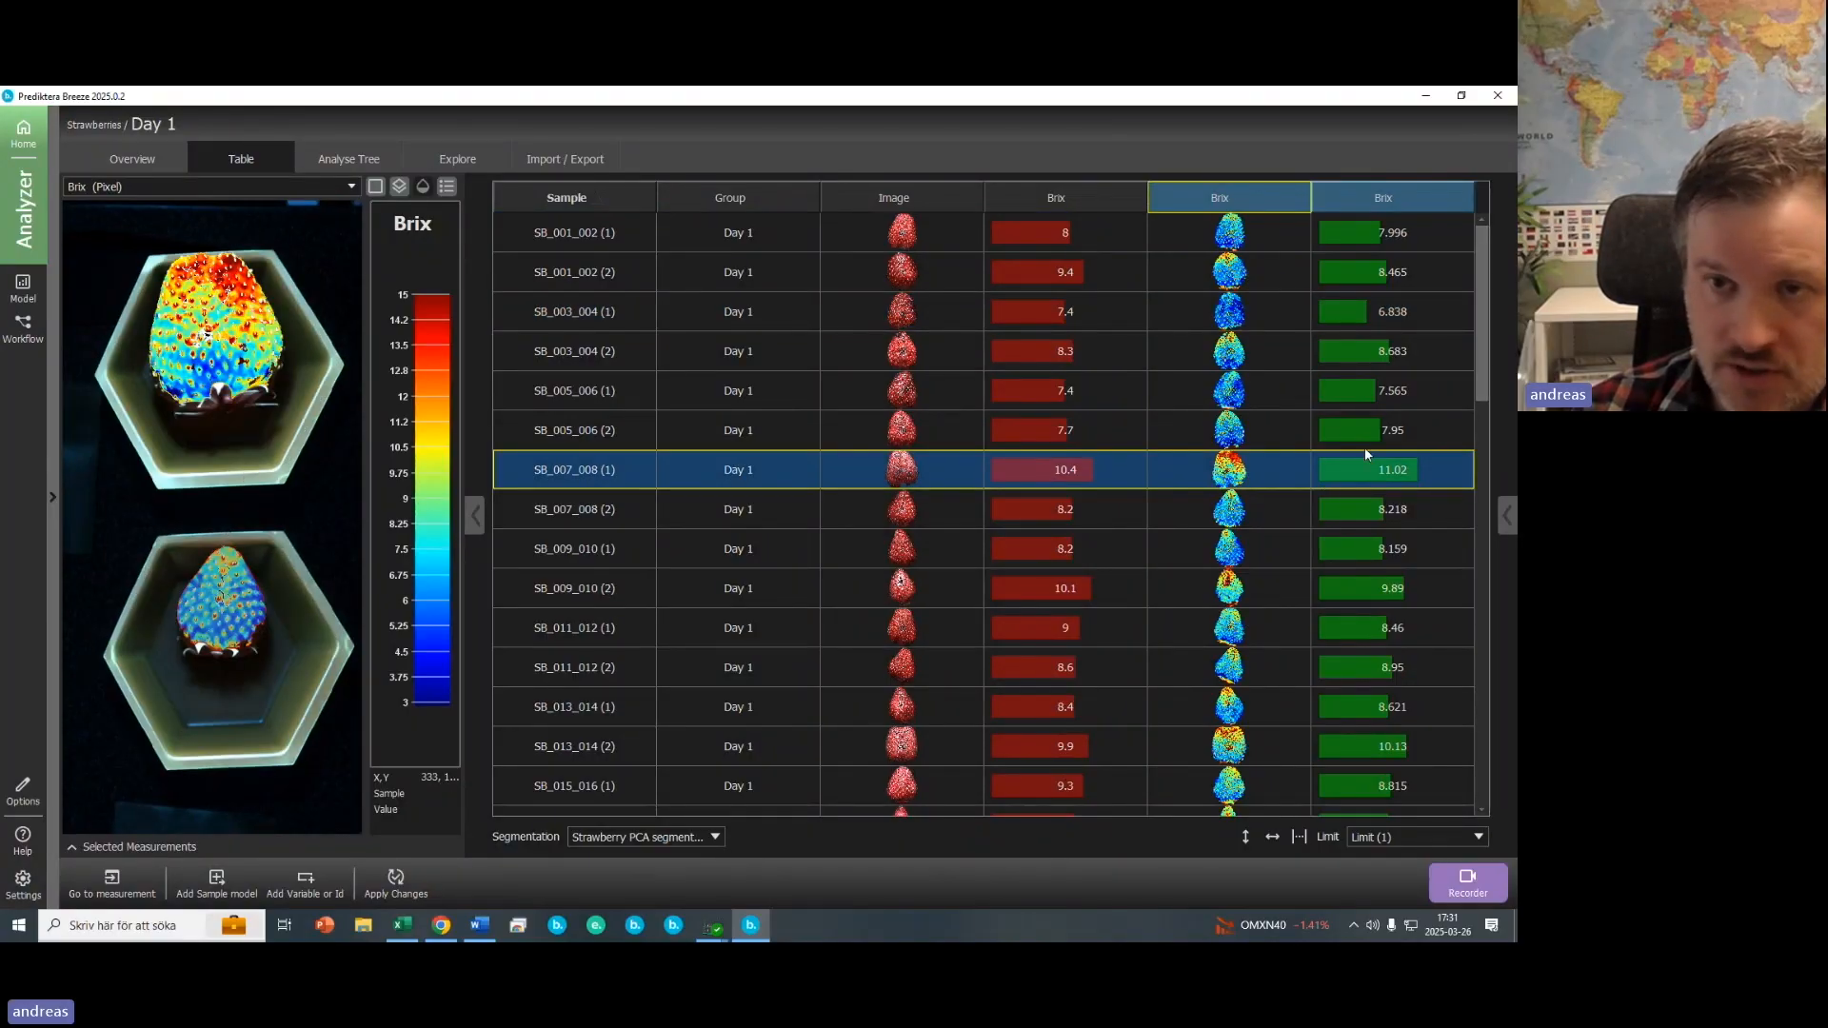
- View the selected strawberry's object-level Brix image and the prediction summary of the predicted Brix column
click(1374, 470)
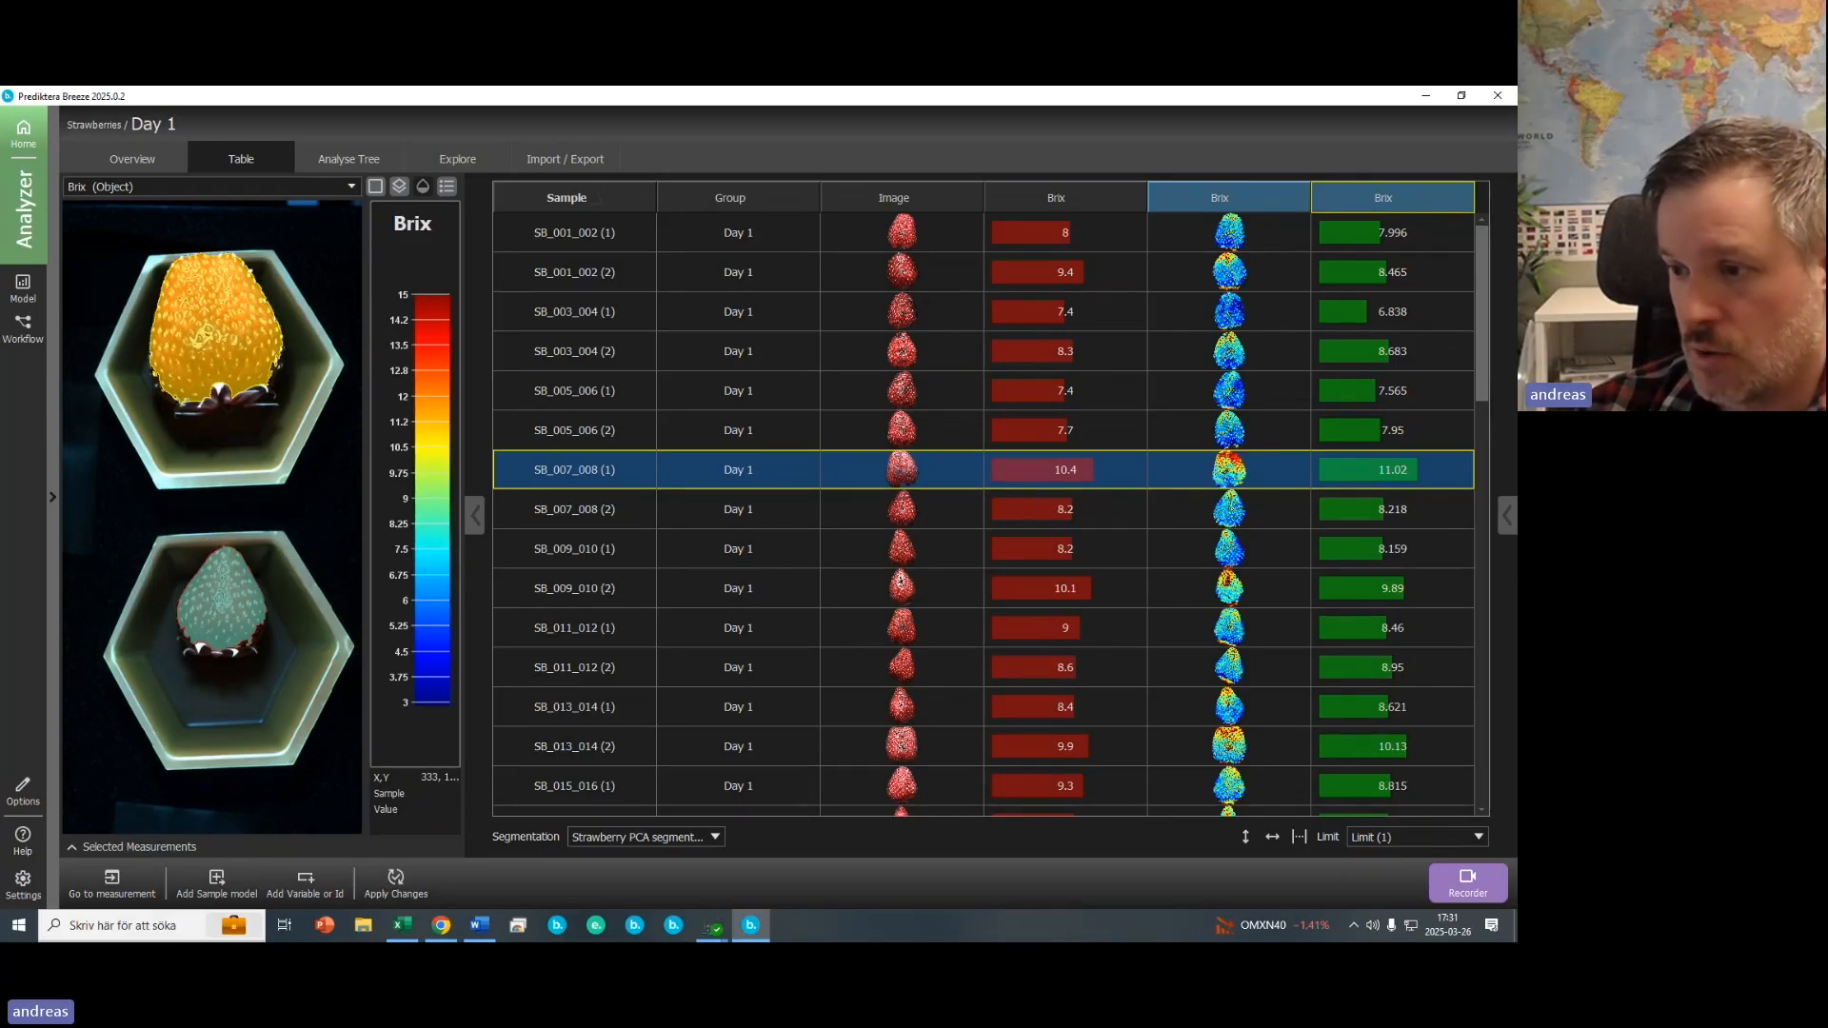
right_click(1387, 200)
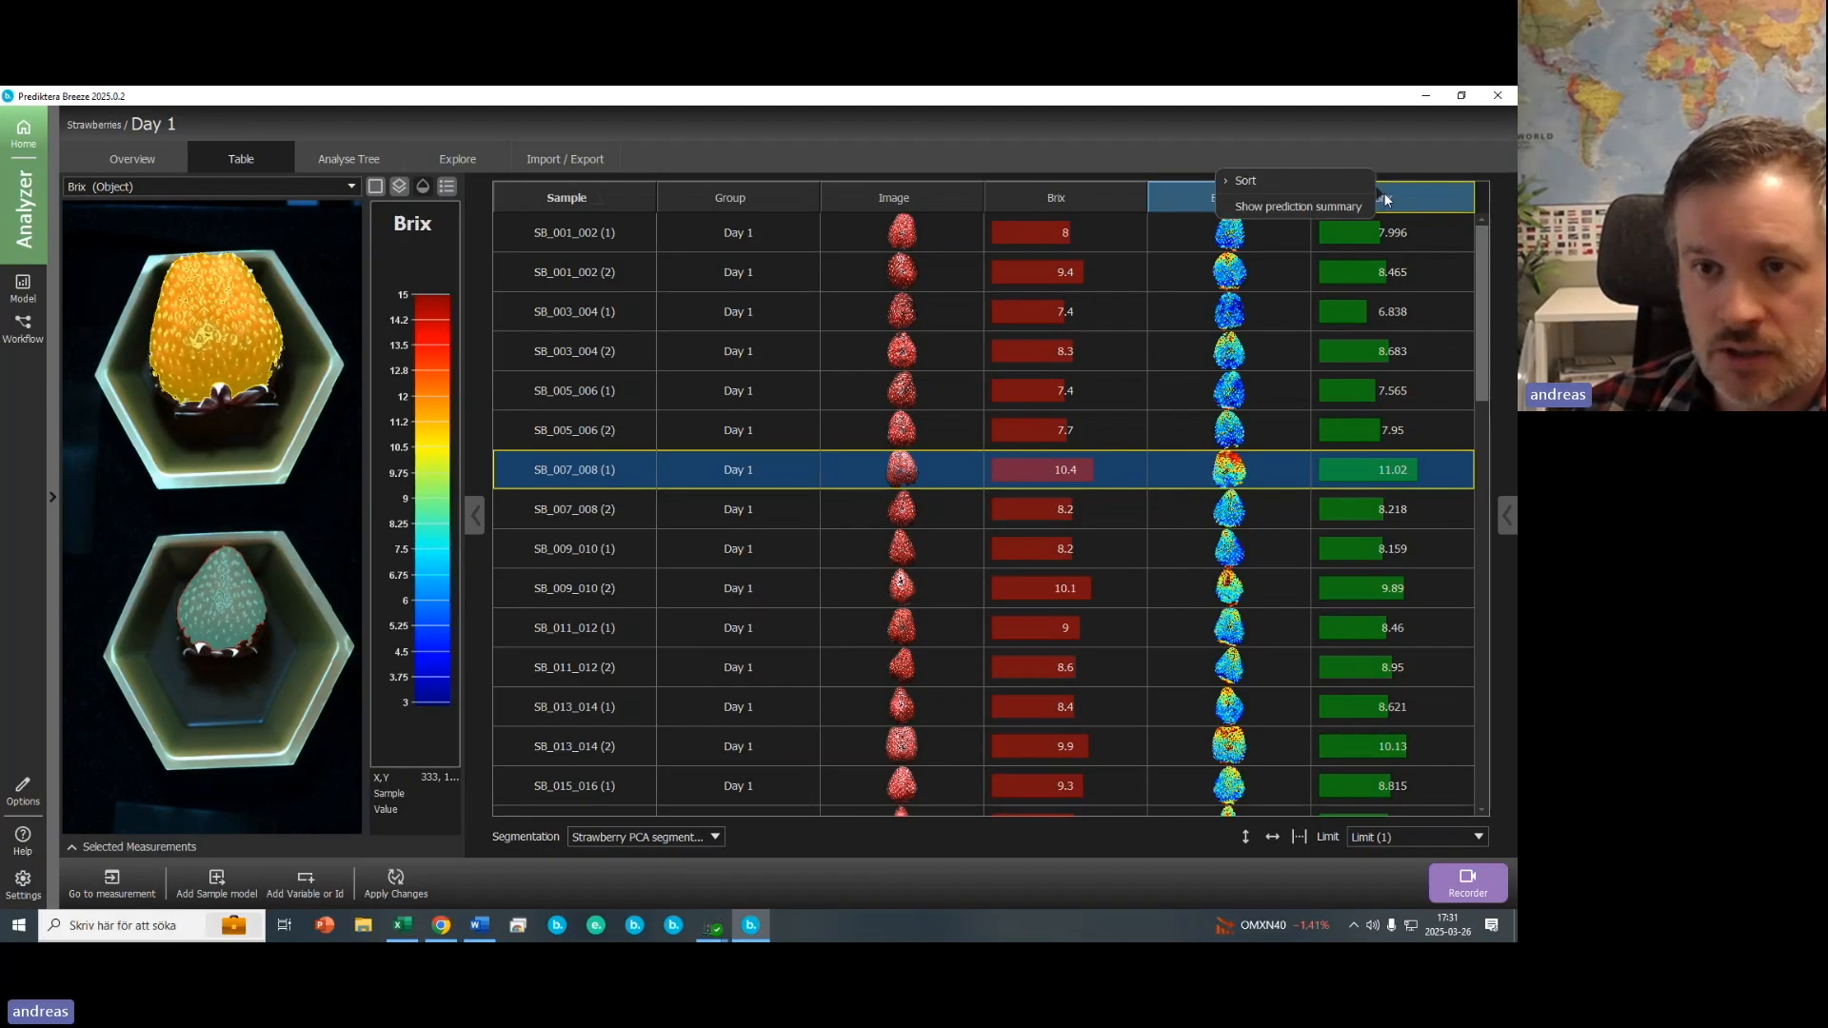
click(1319, 207)
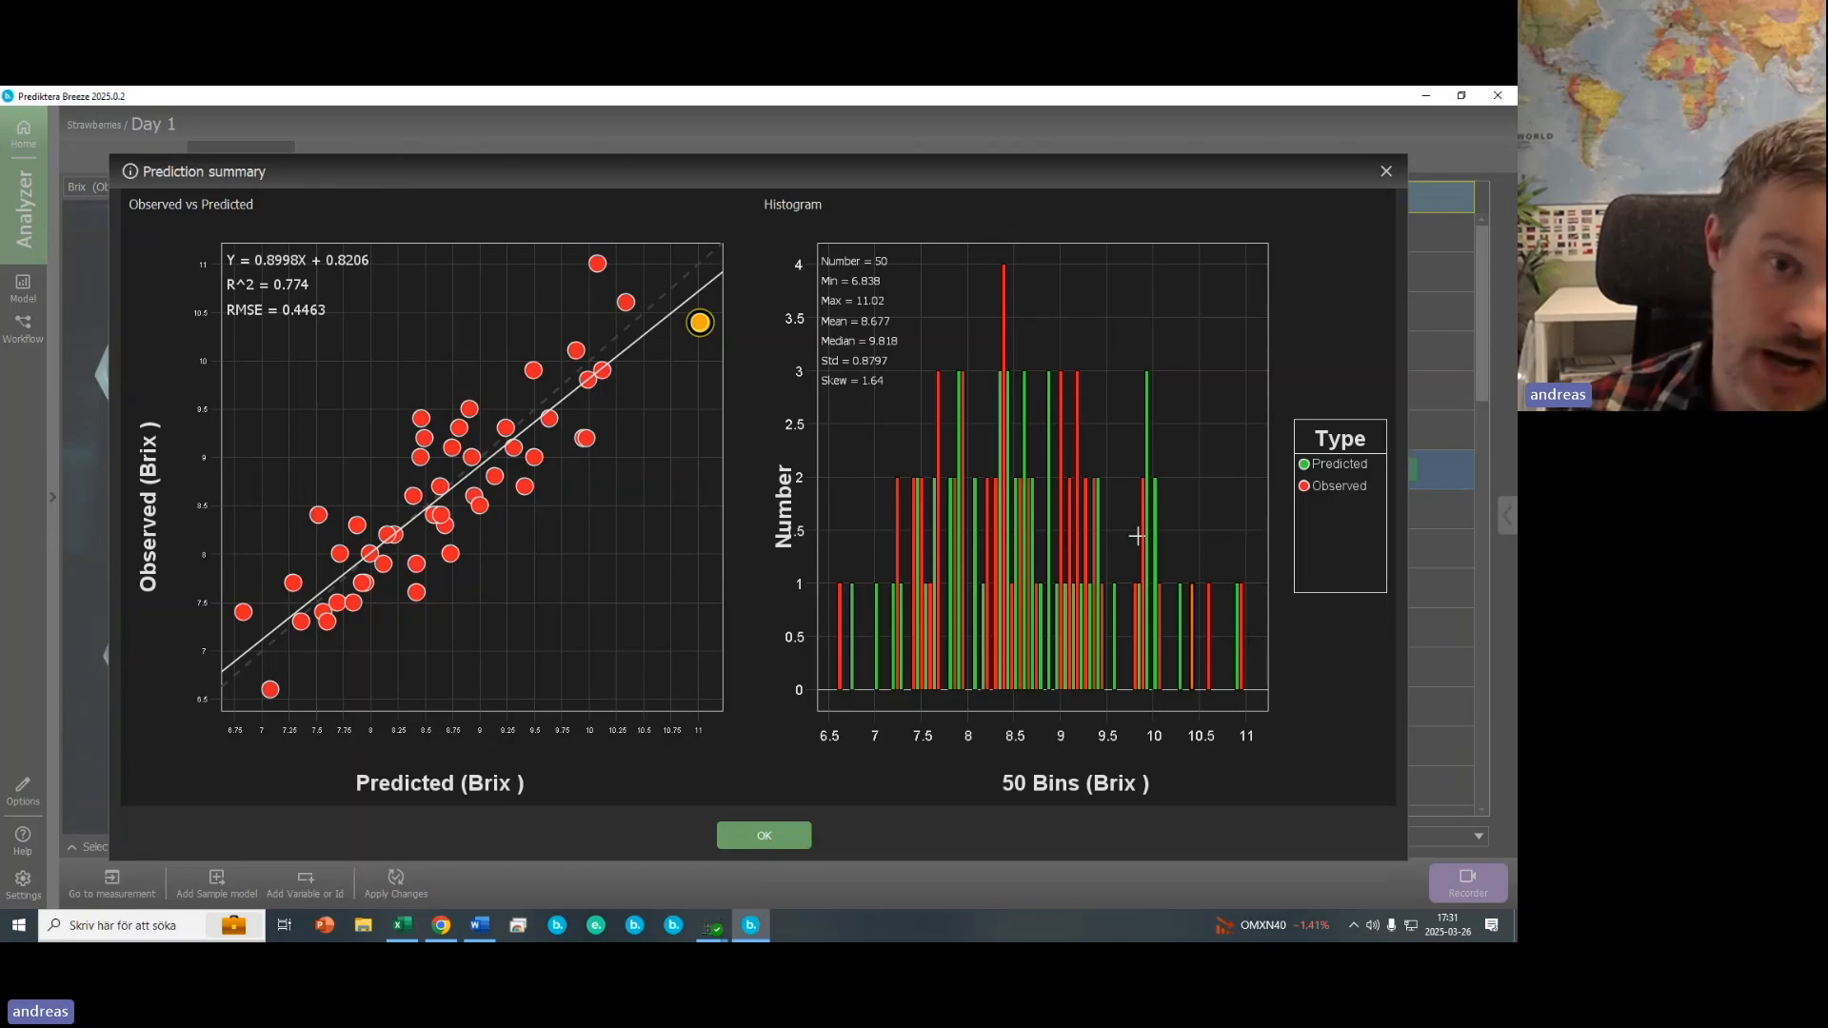
mouse_move(1203, 671)
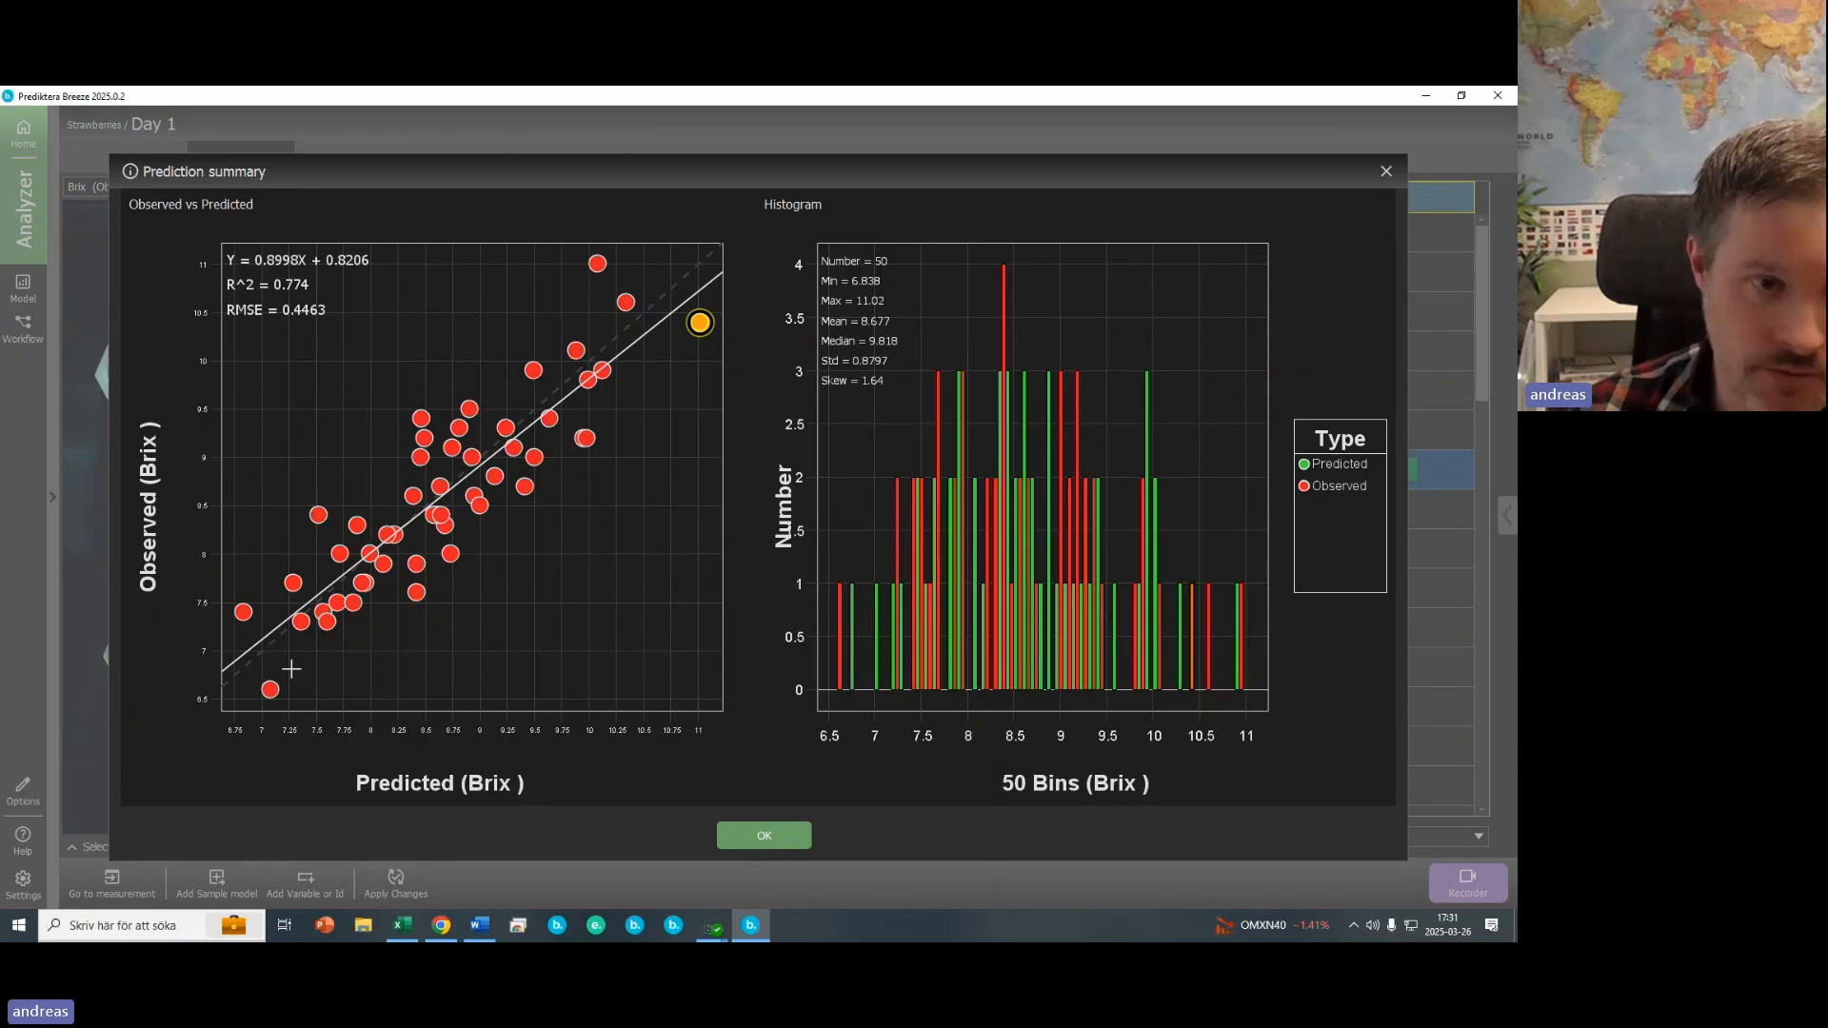
click(1386, 172)
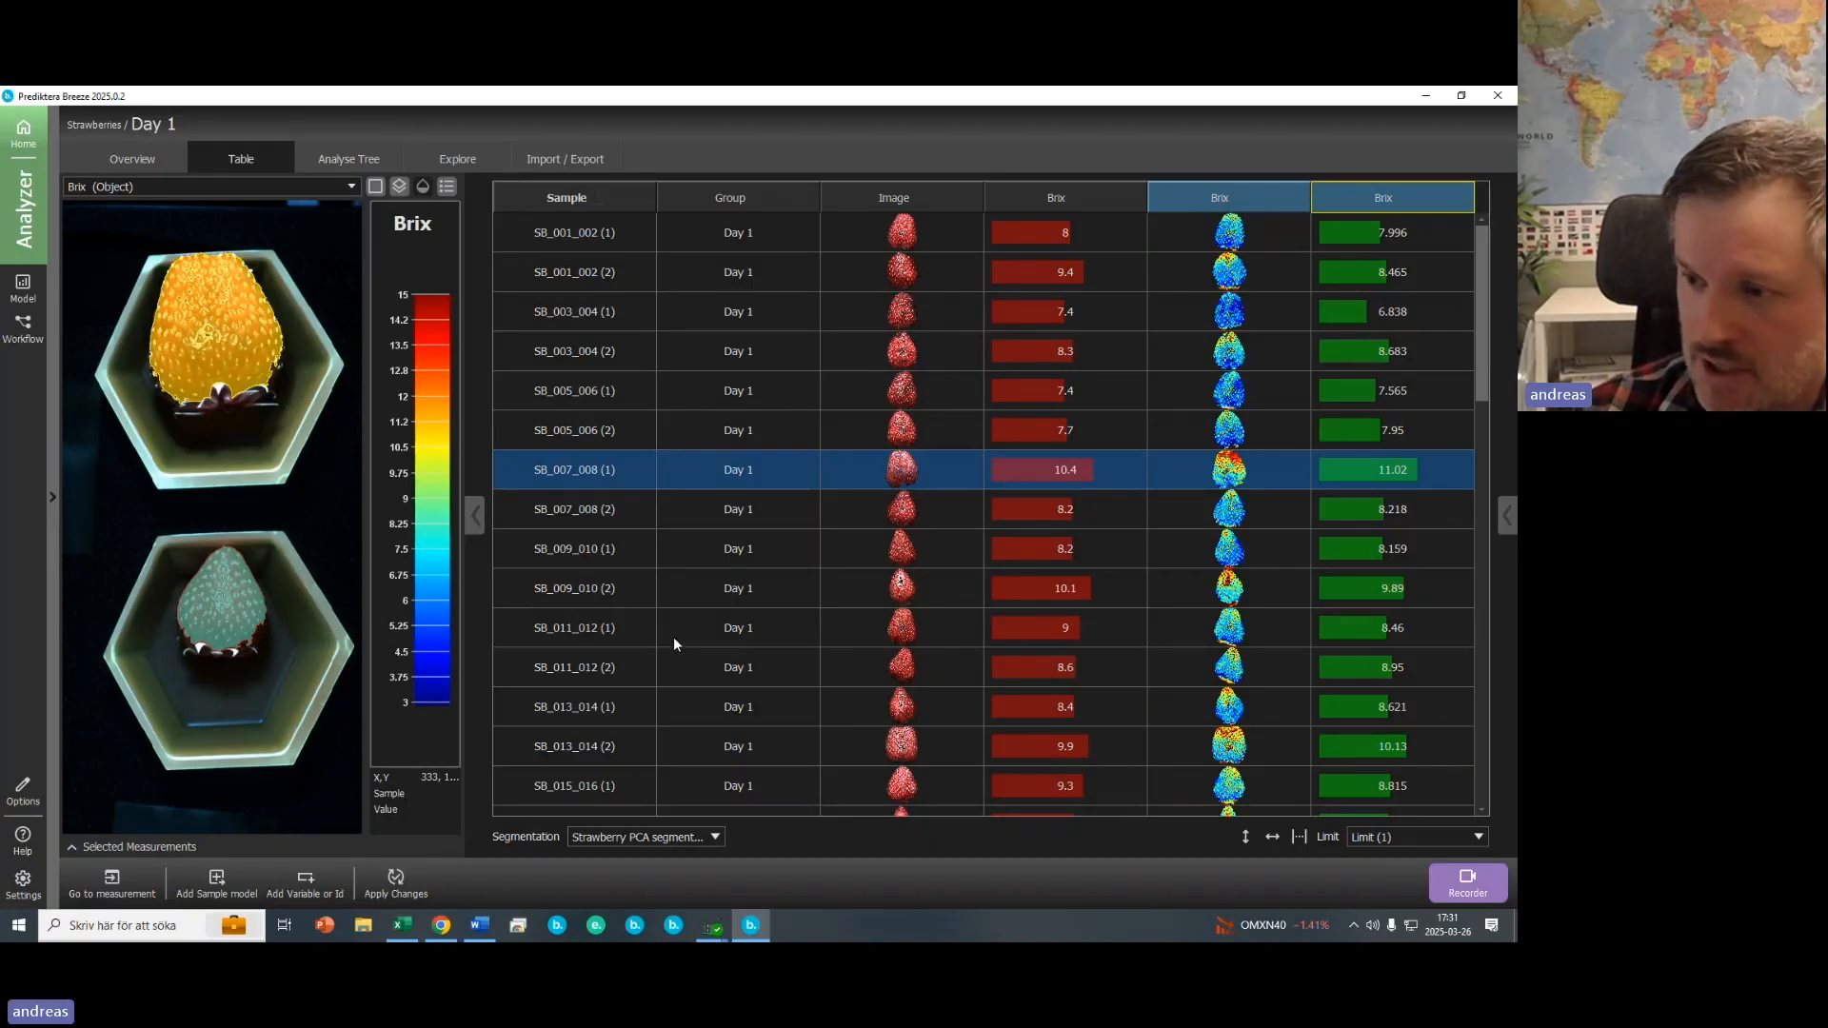
- Export the workflow and connected models to Breeze Runtime format as Strawberries5.xml
click(560, 164)
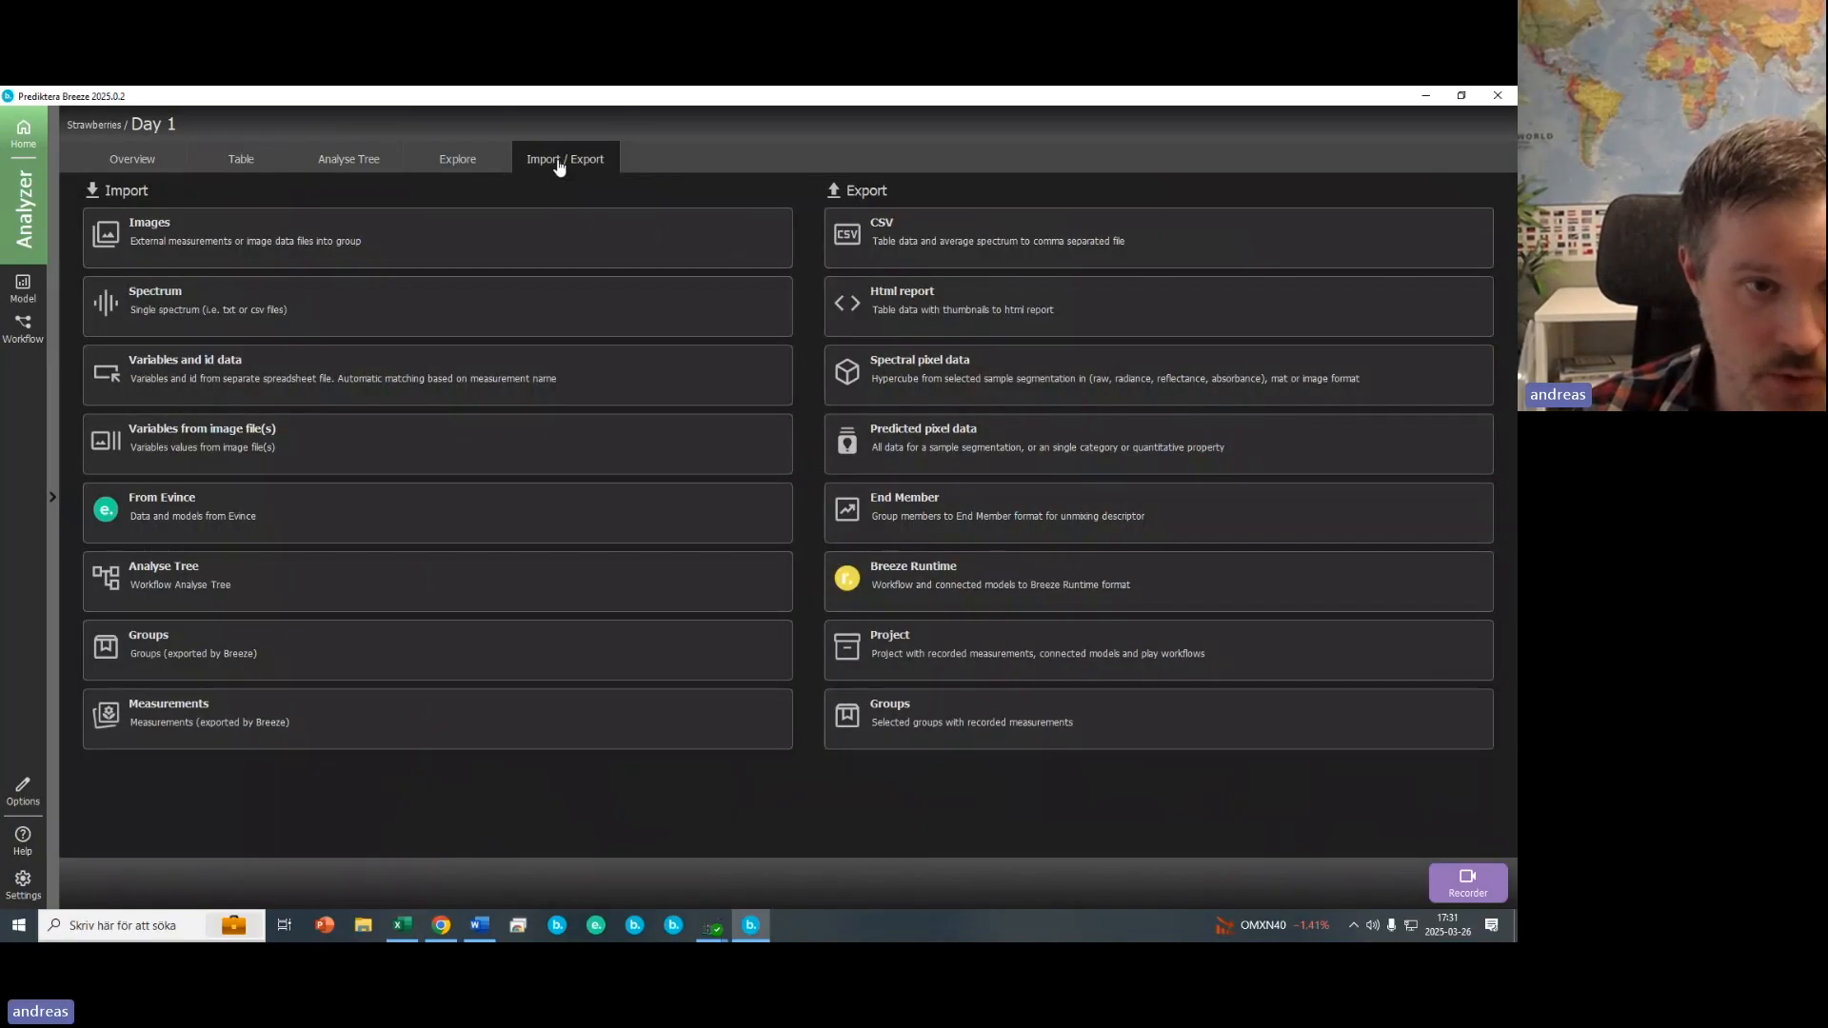
click(364, 162)
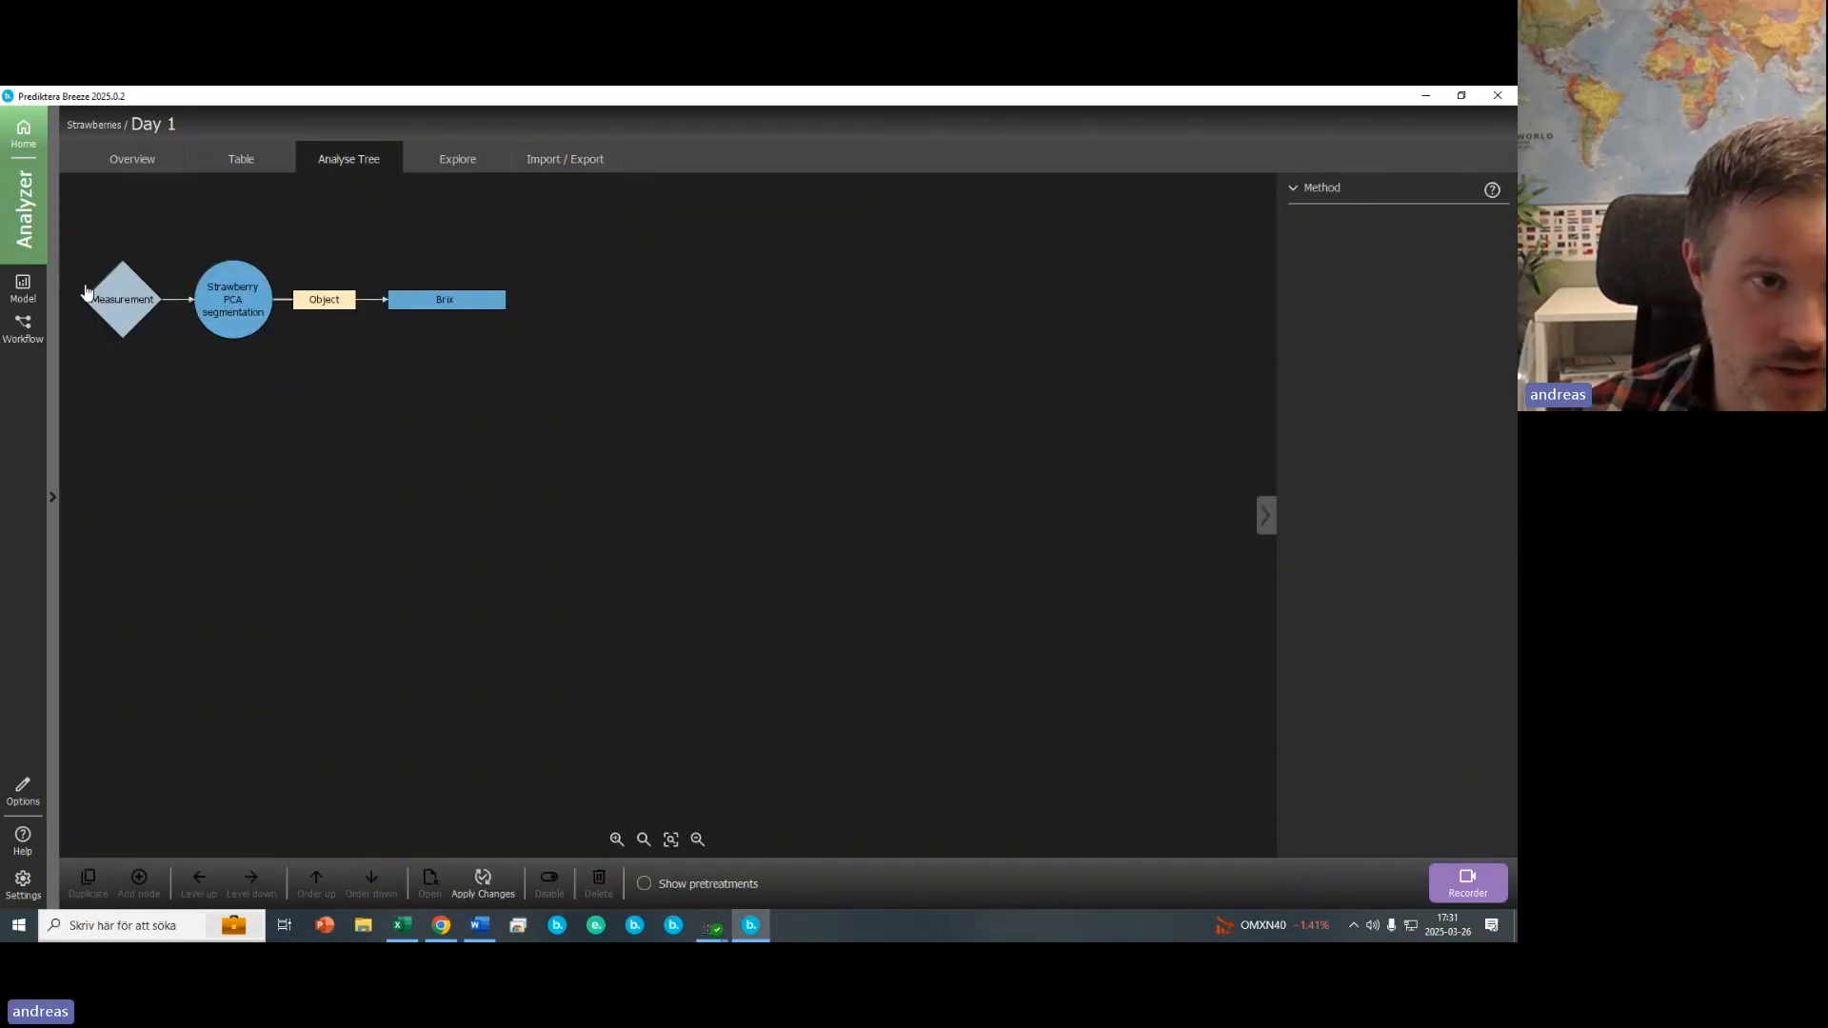
click(592, 168)
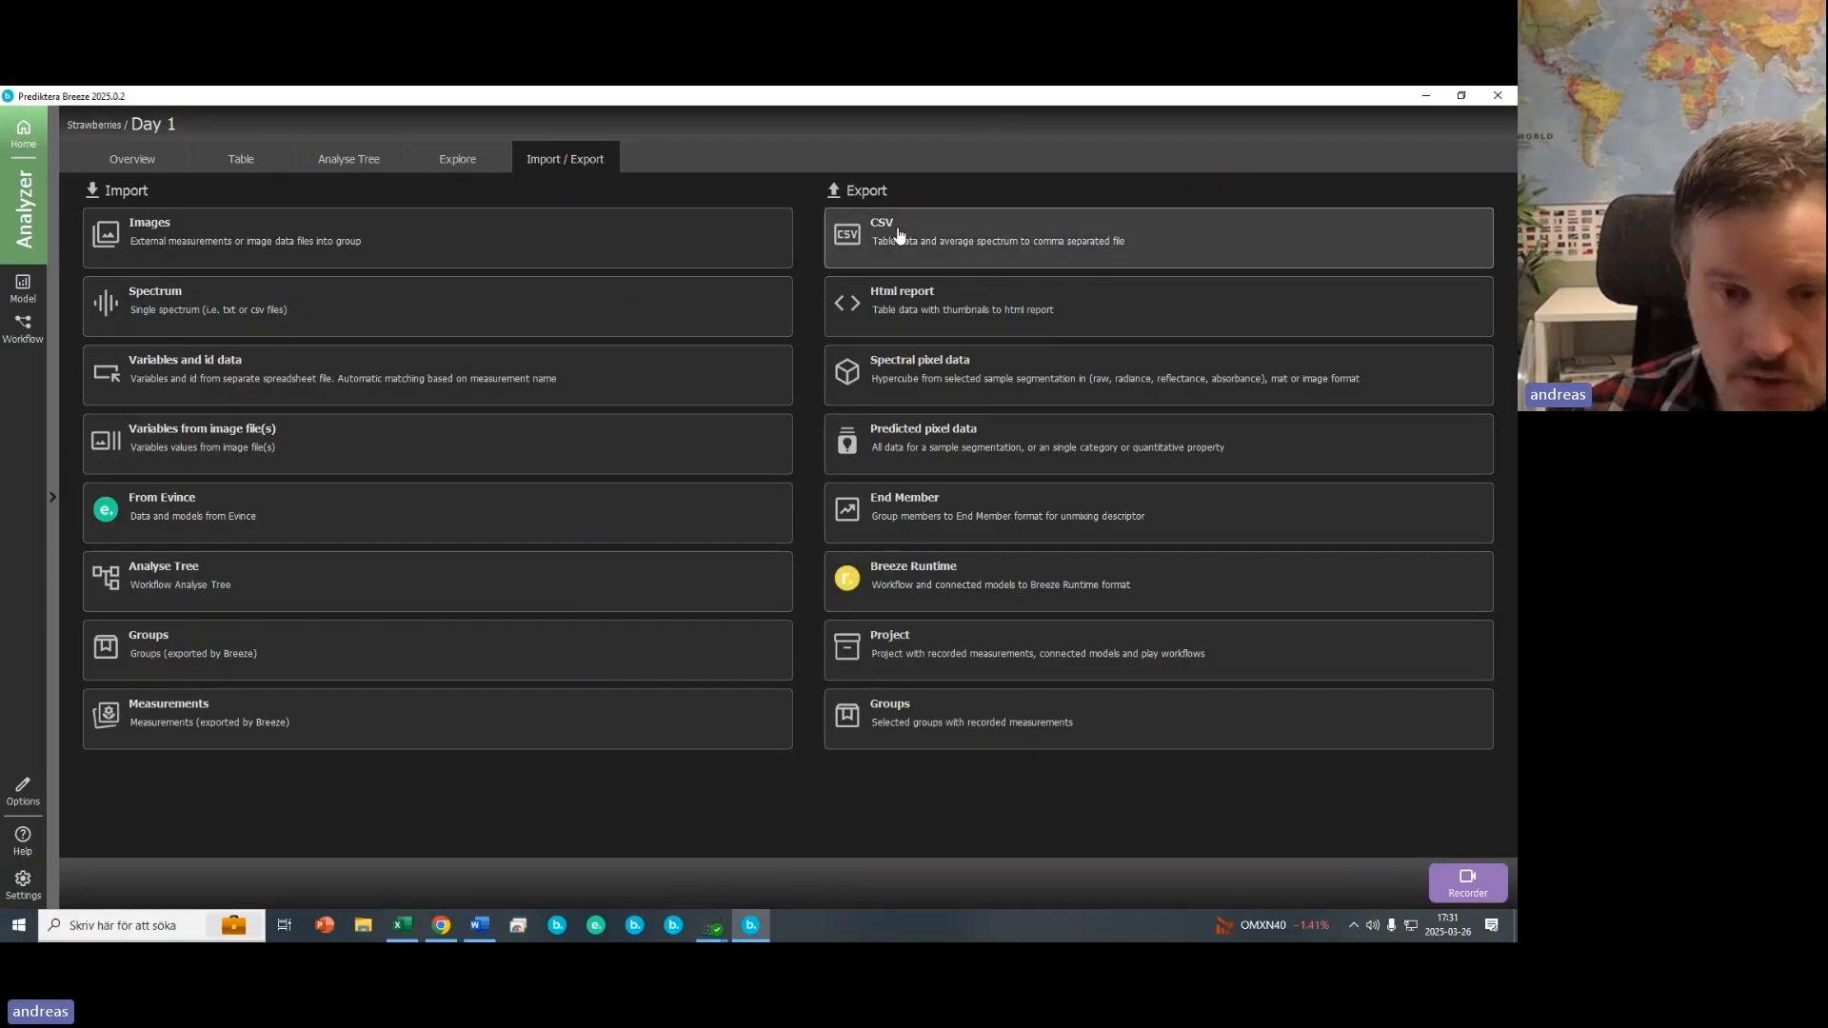
click(936, 582)
click(298, 779)
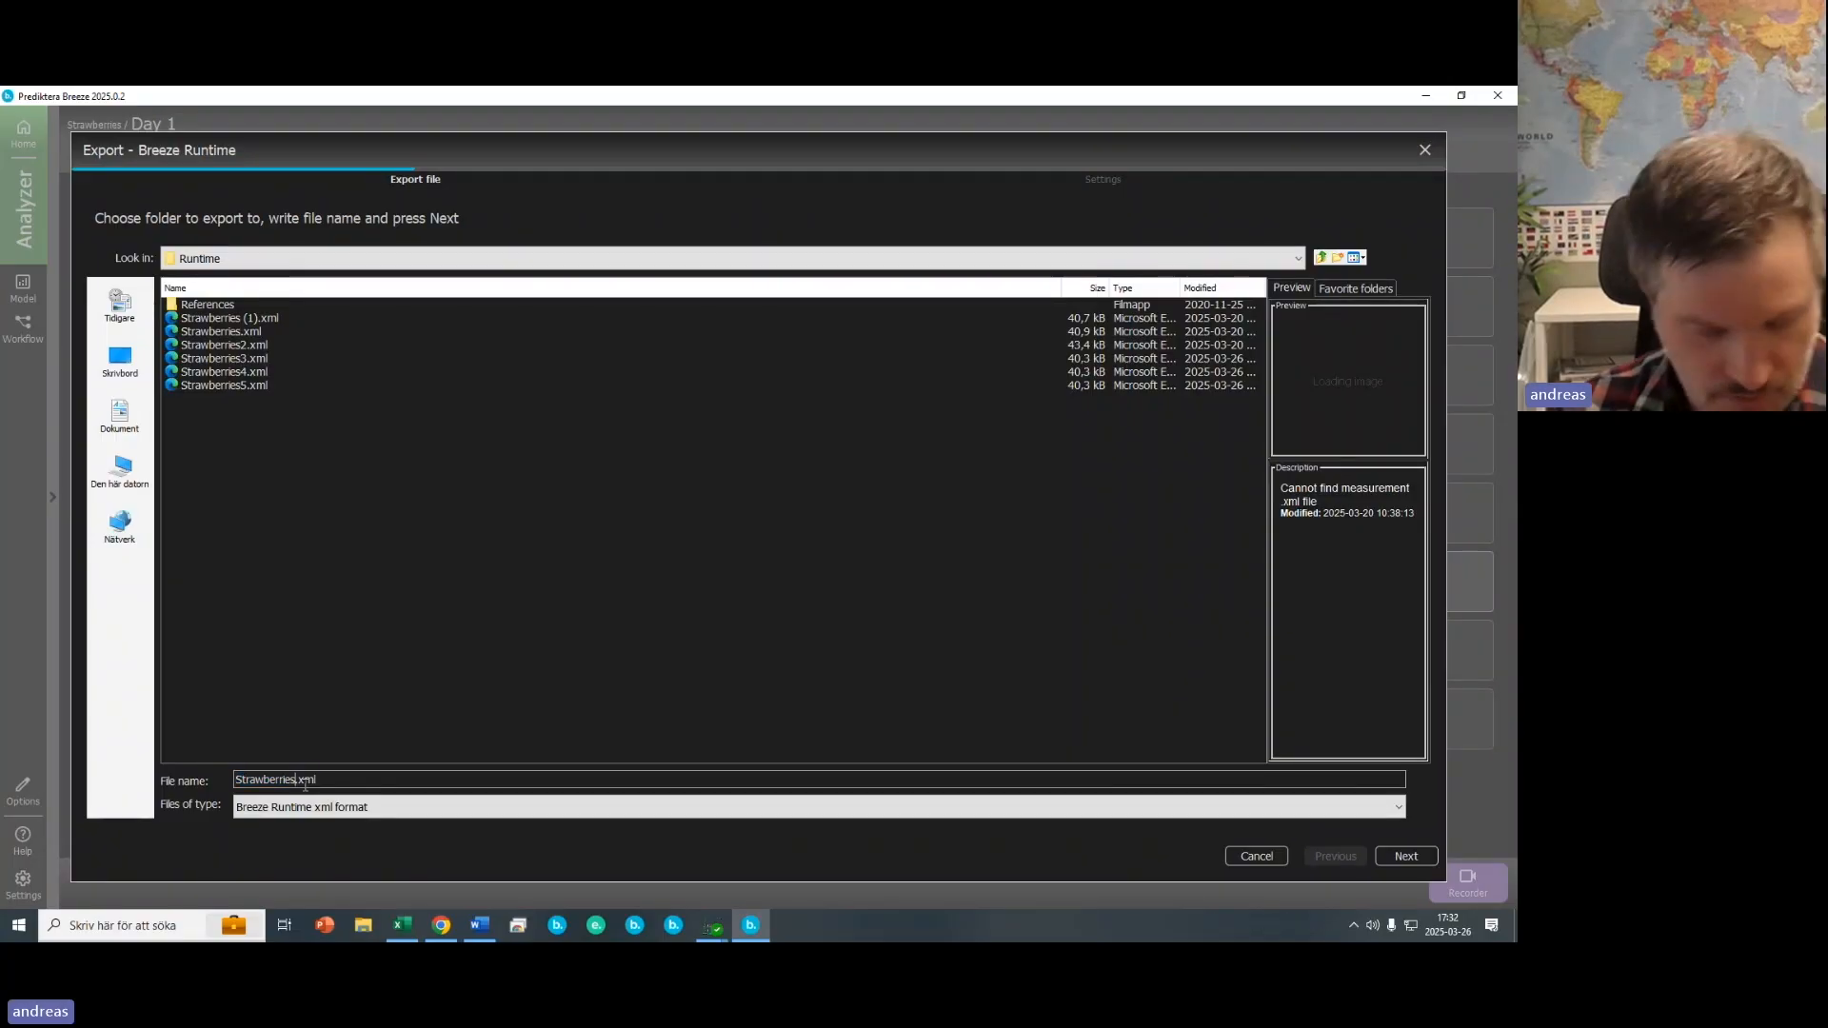
text(5)
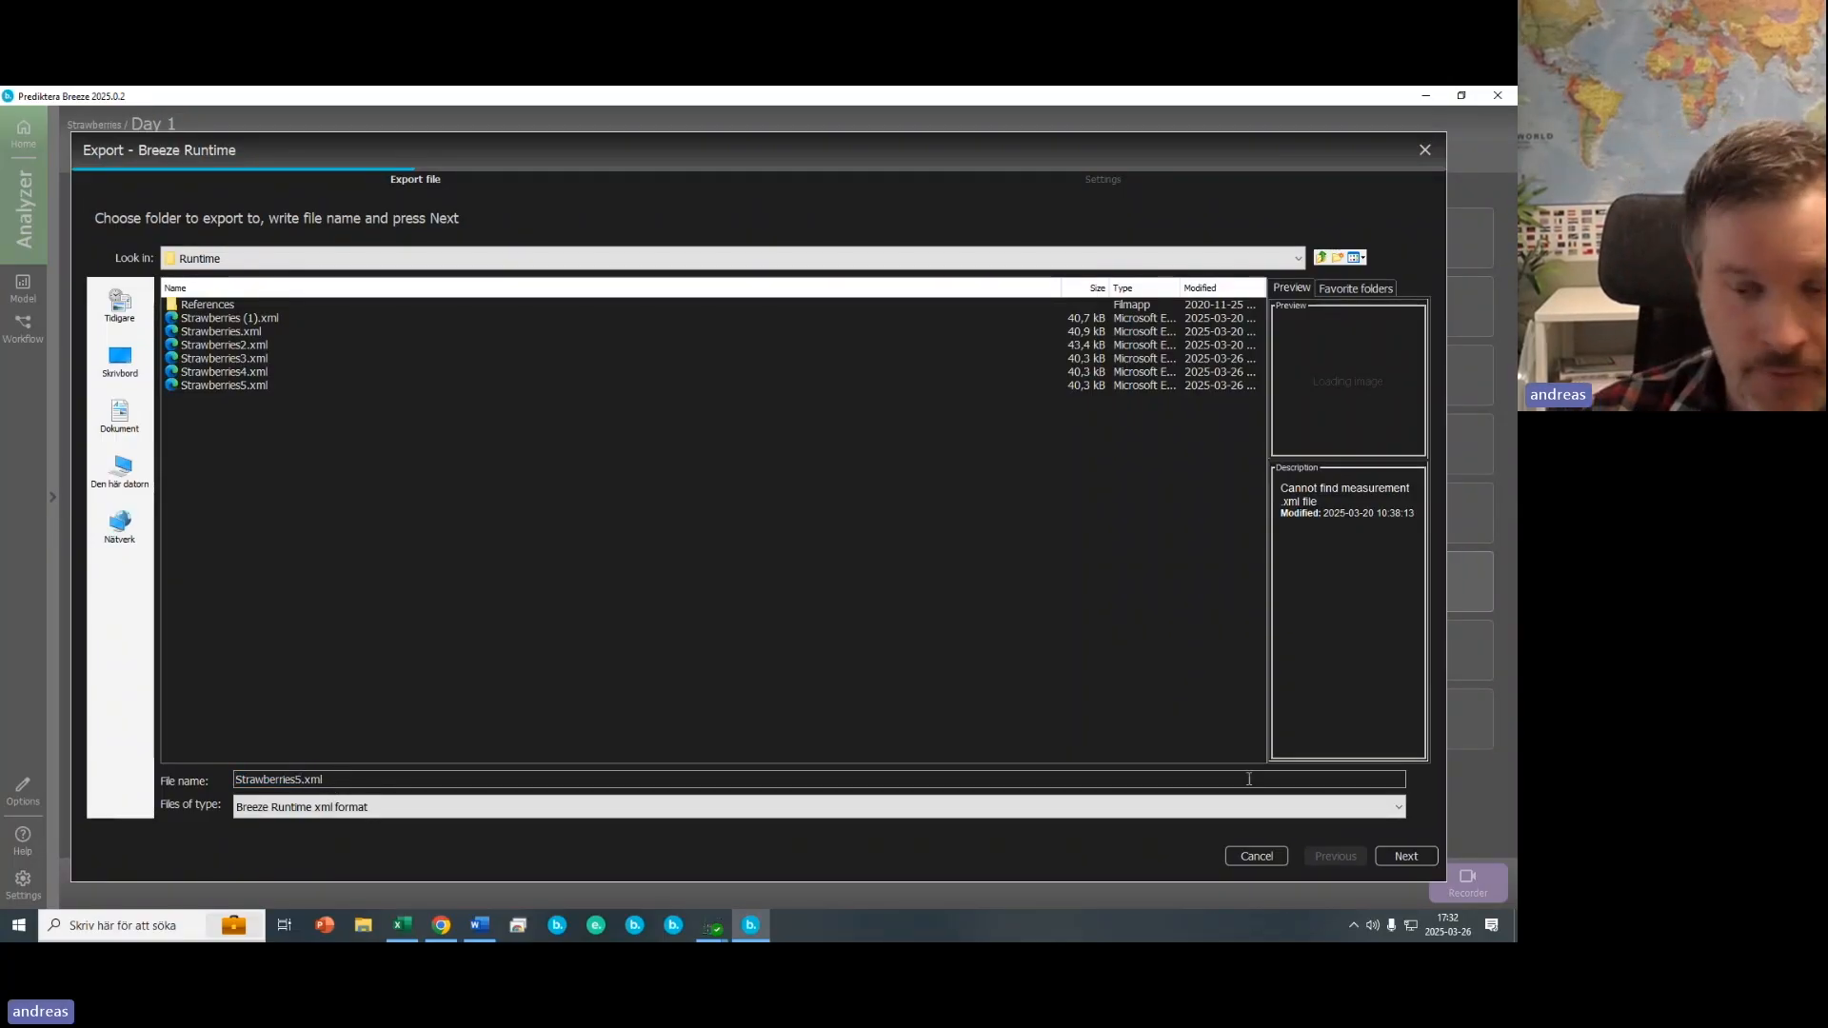
click(1408, 858)
click(1407, 856)
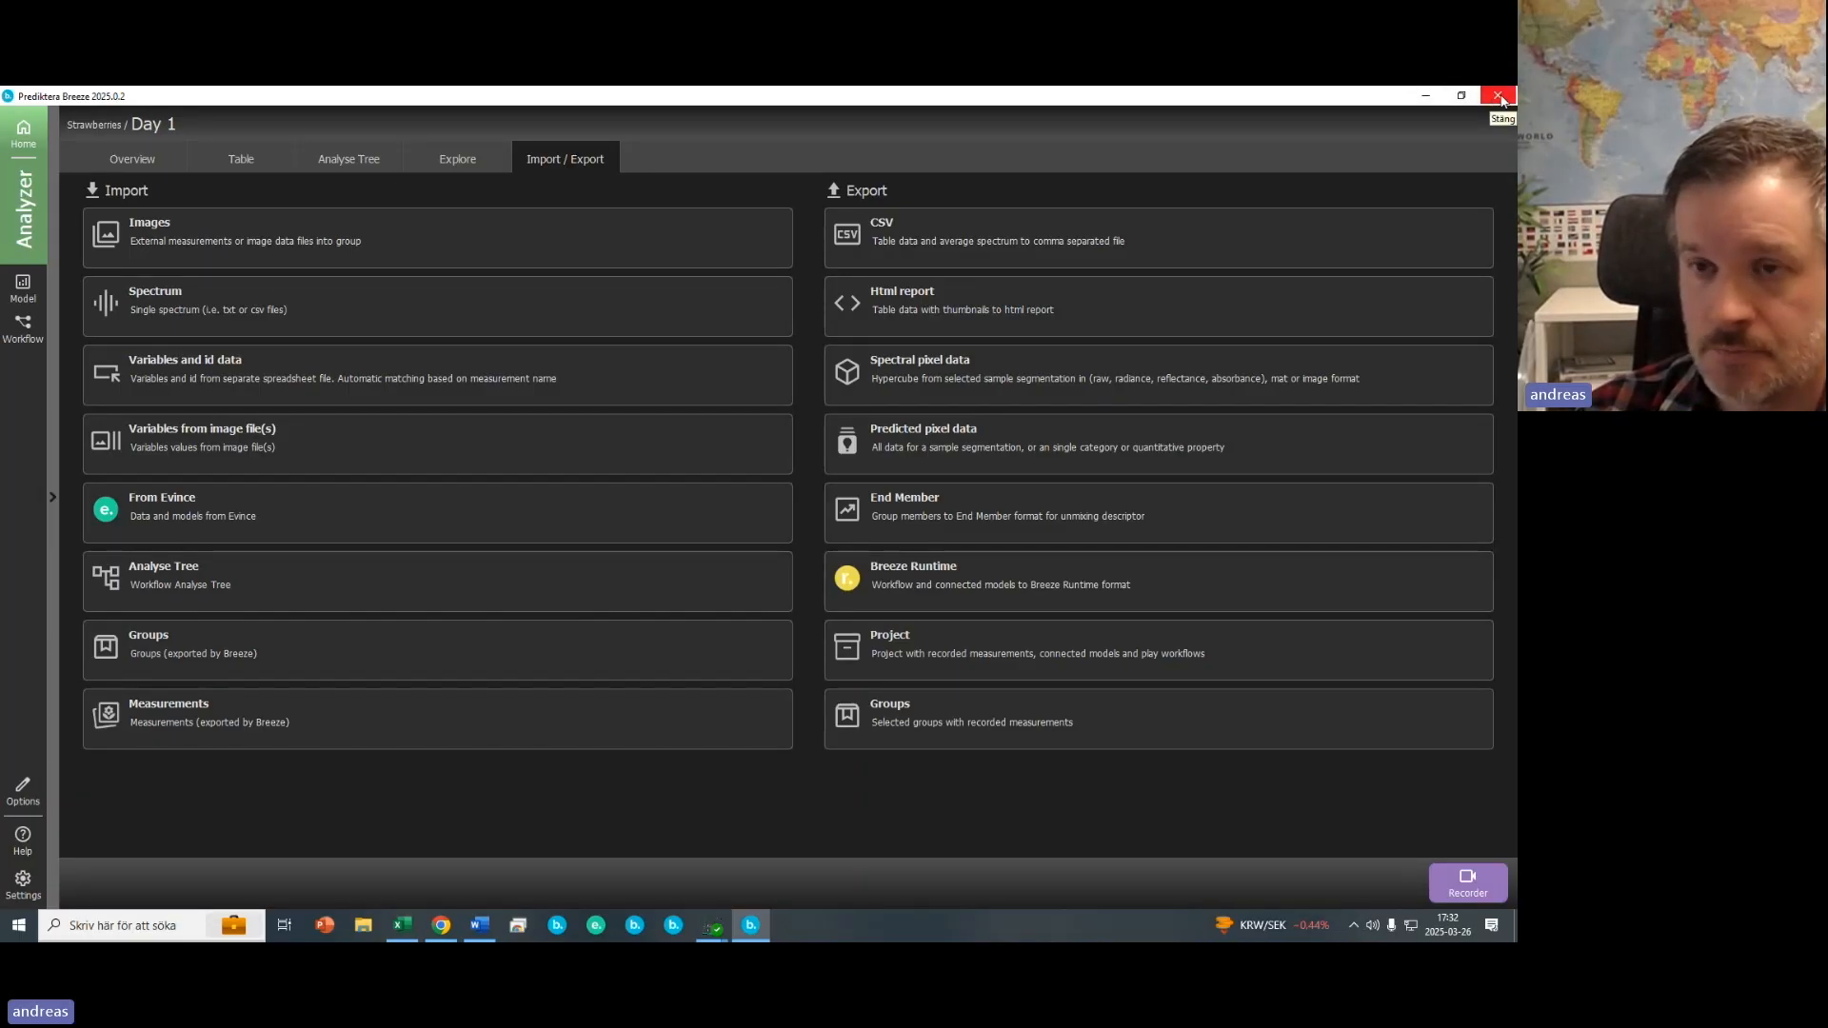
- Close Breeze and launch the BreezeRuntimeDemo app from the Windows search
click(1499, 96)
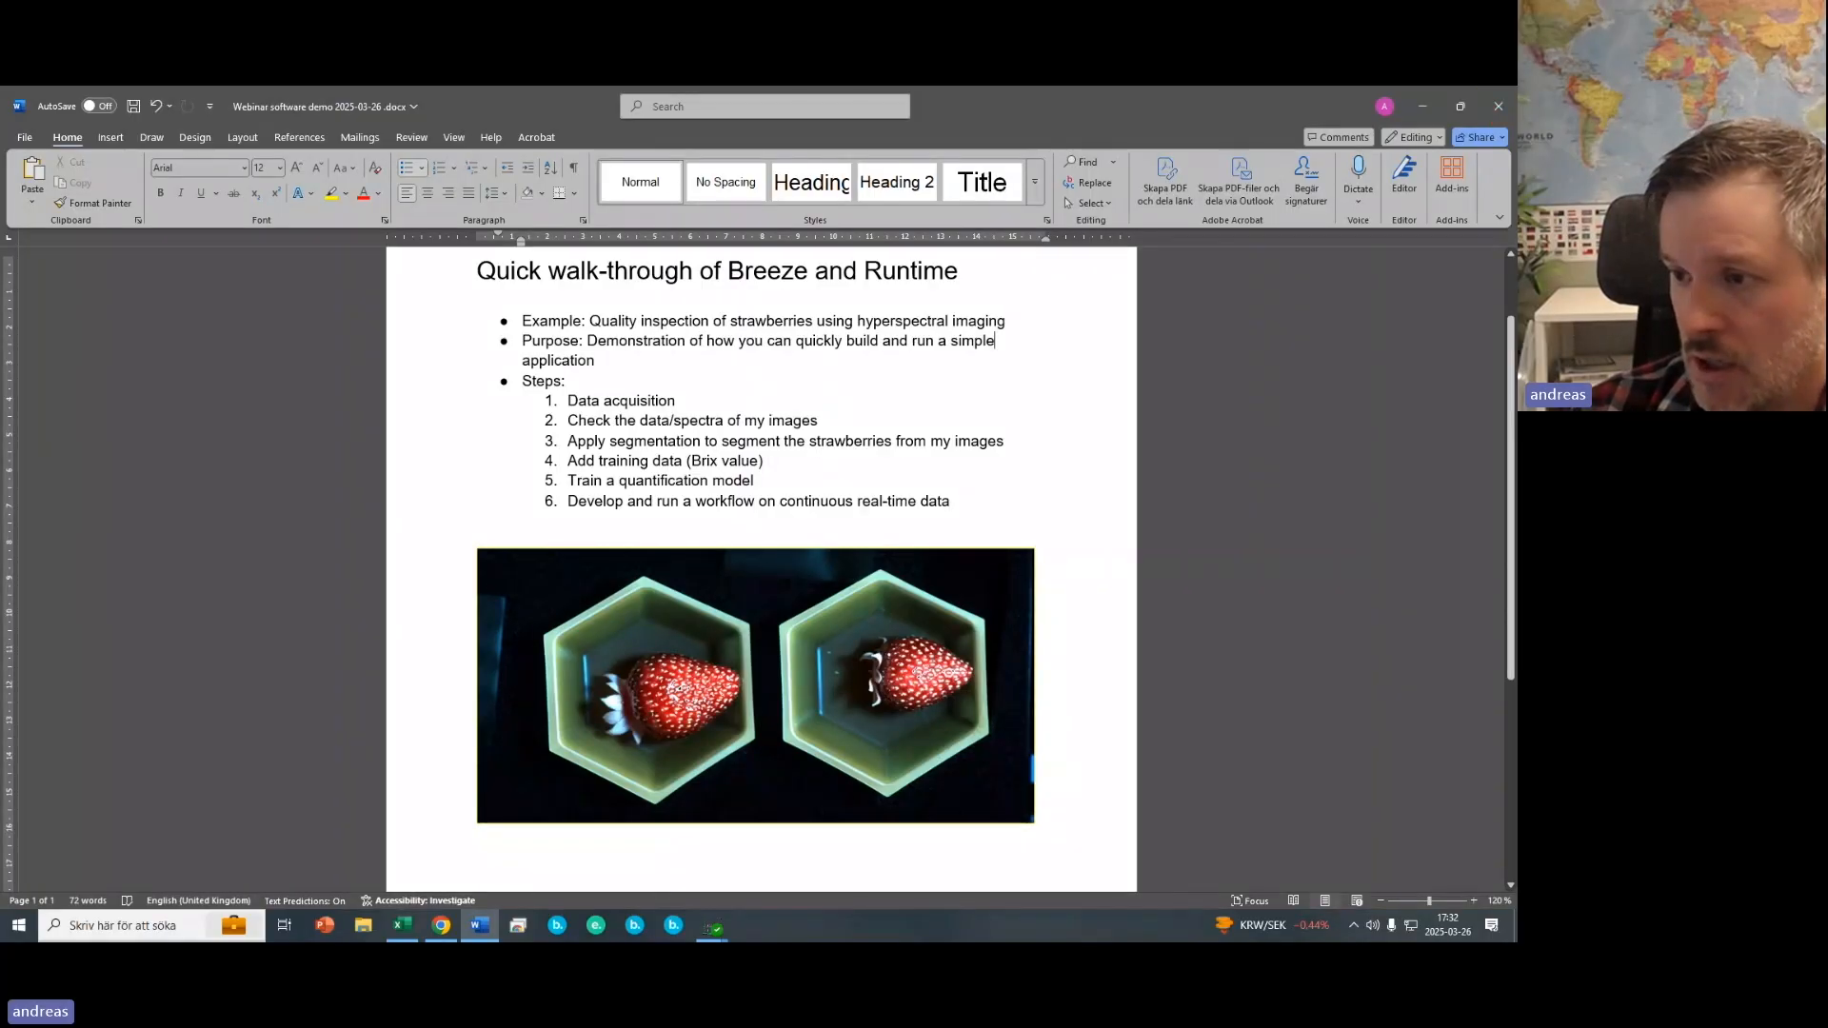
click(139, 929)
text(b)
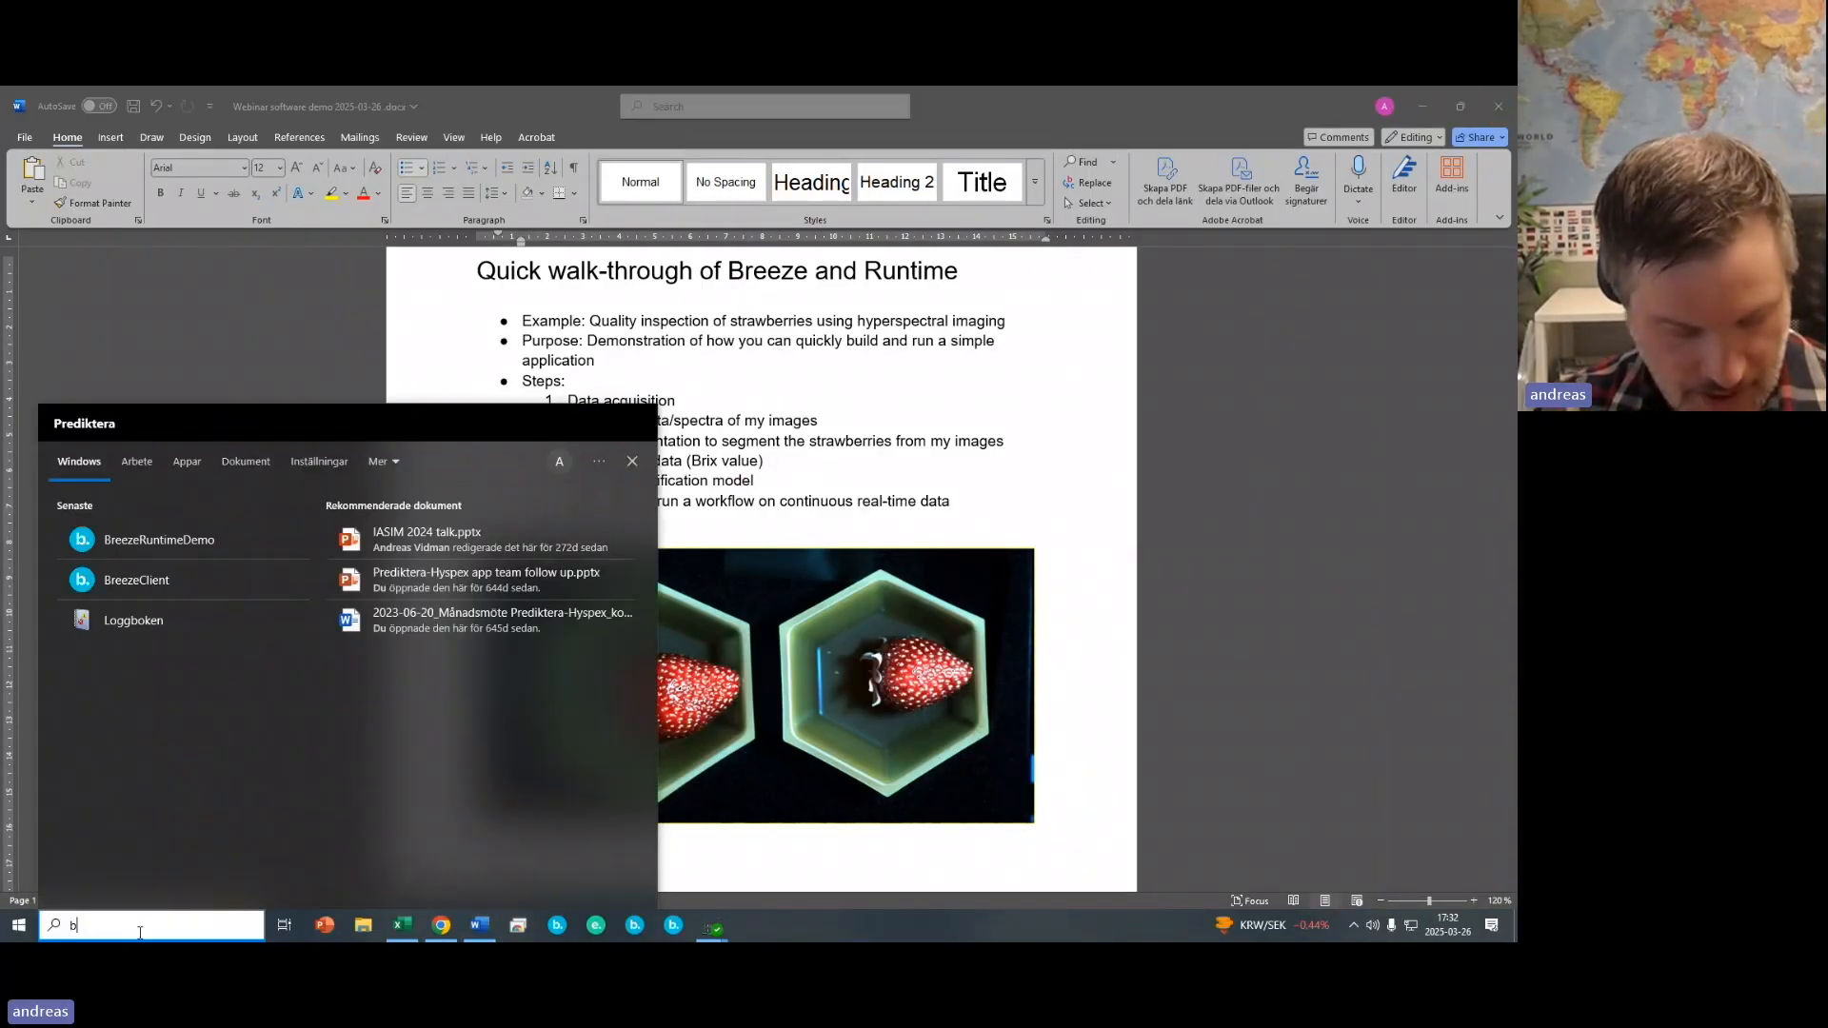
text(ree)
click(136, 524)
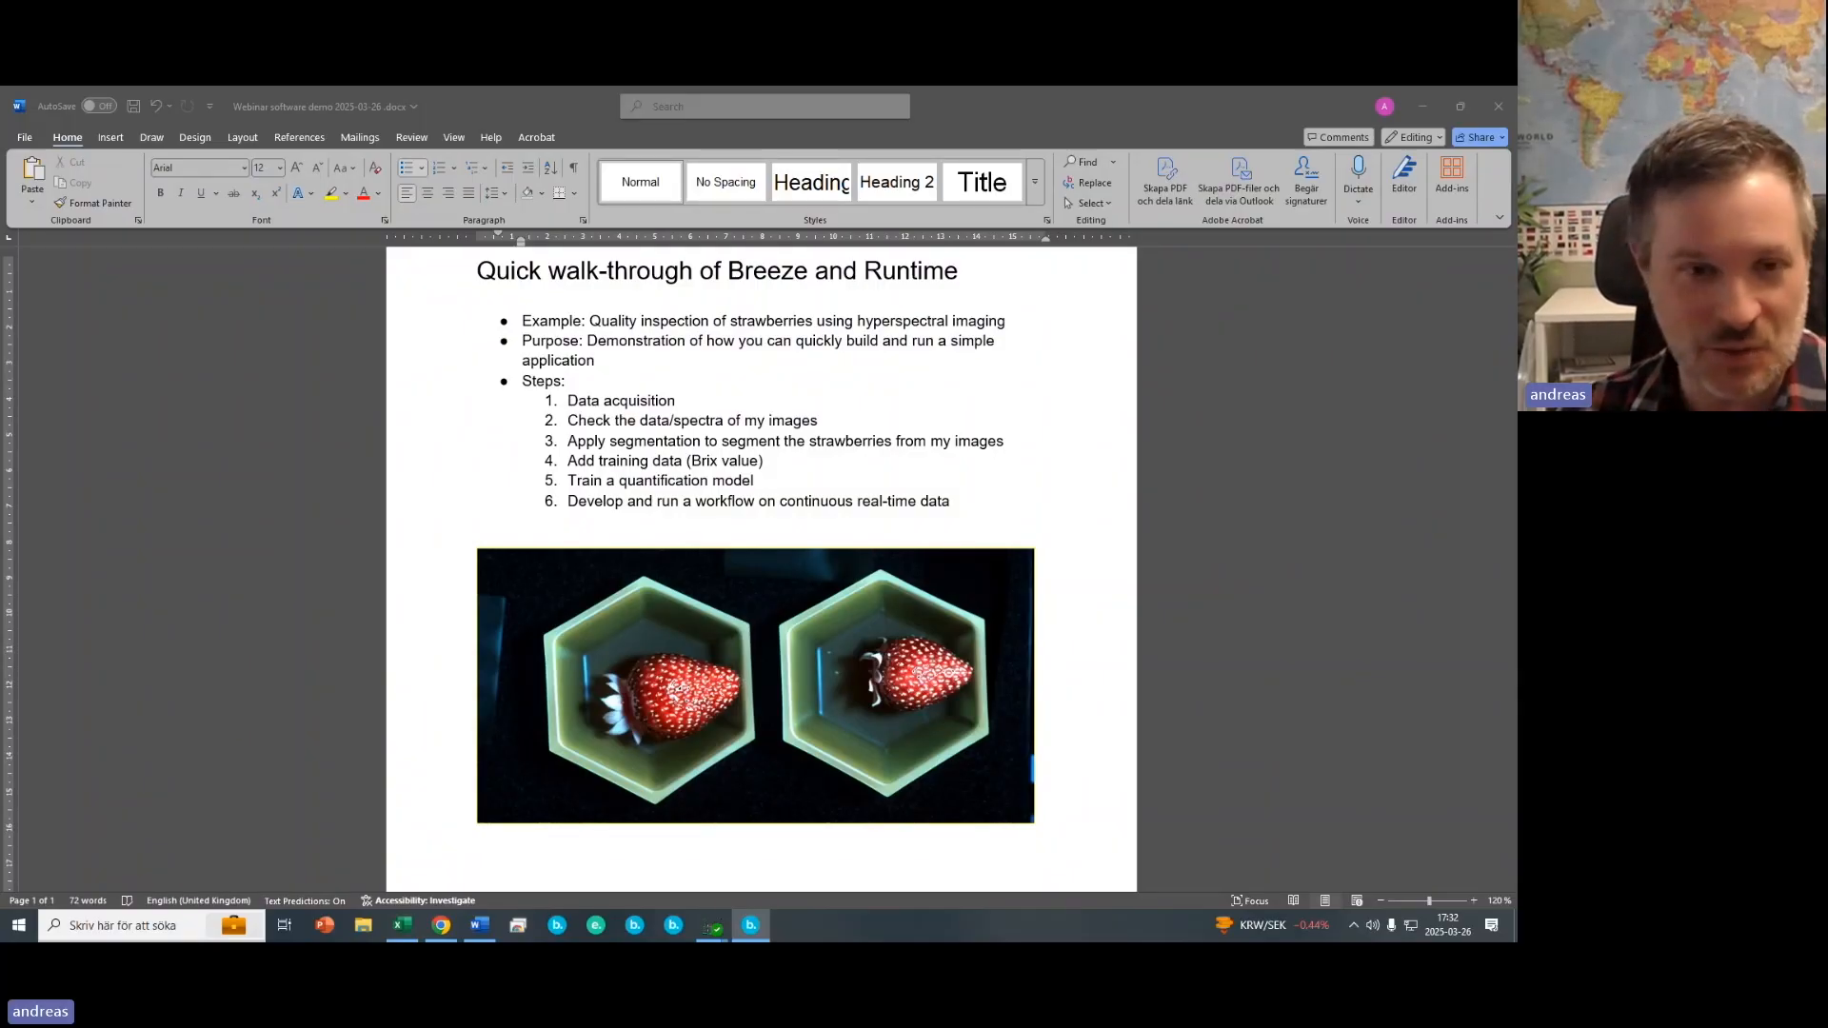
scroll(769, 661, down, 4)
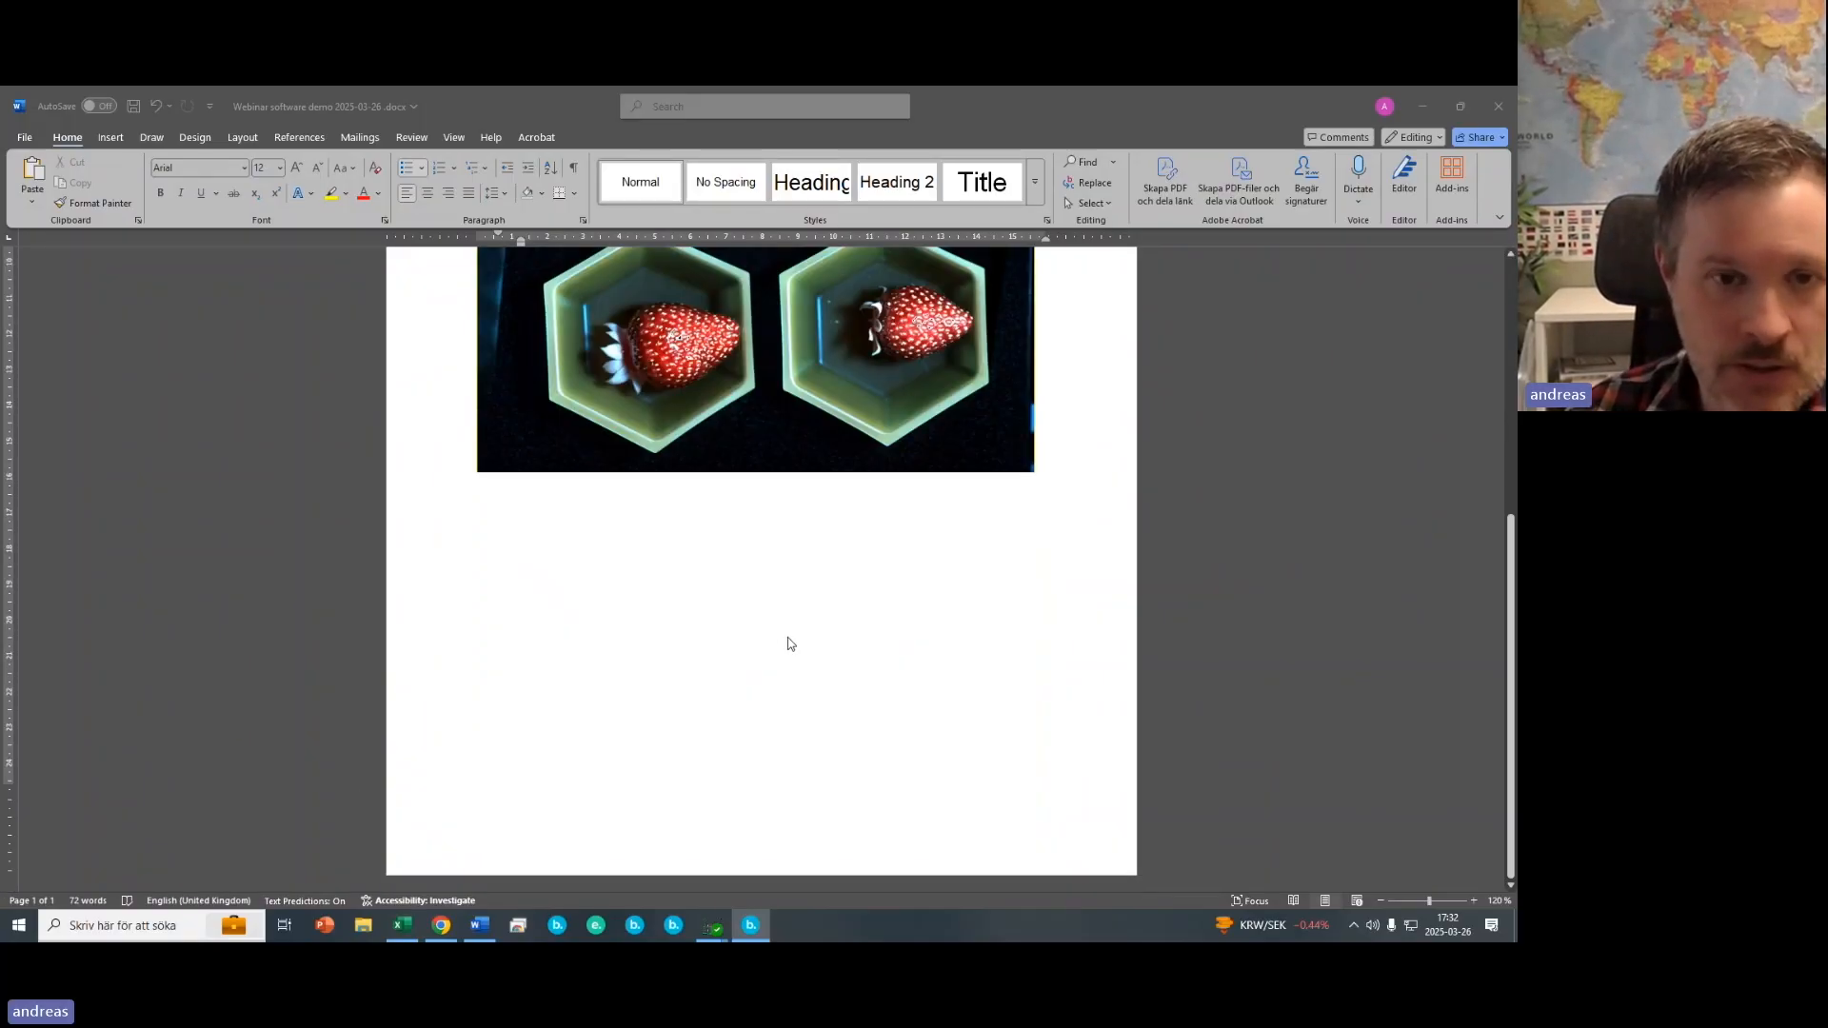
scroll(791, 641, up, 3)
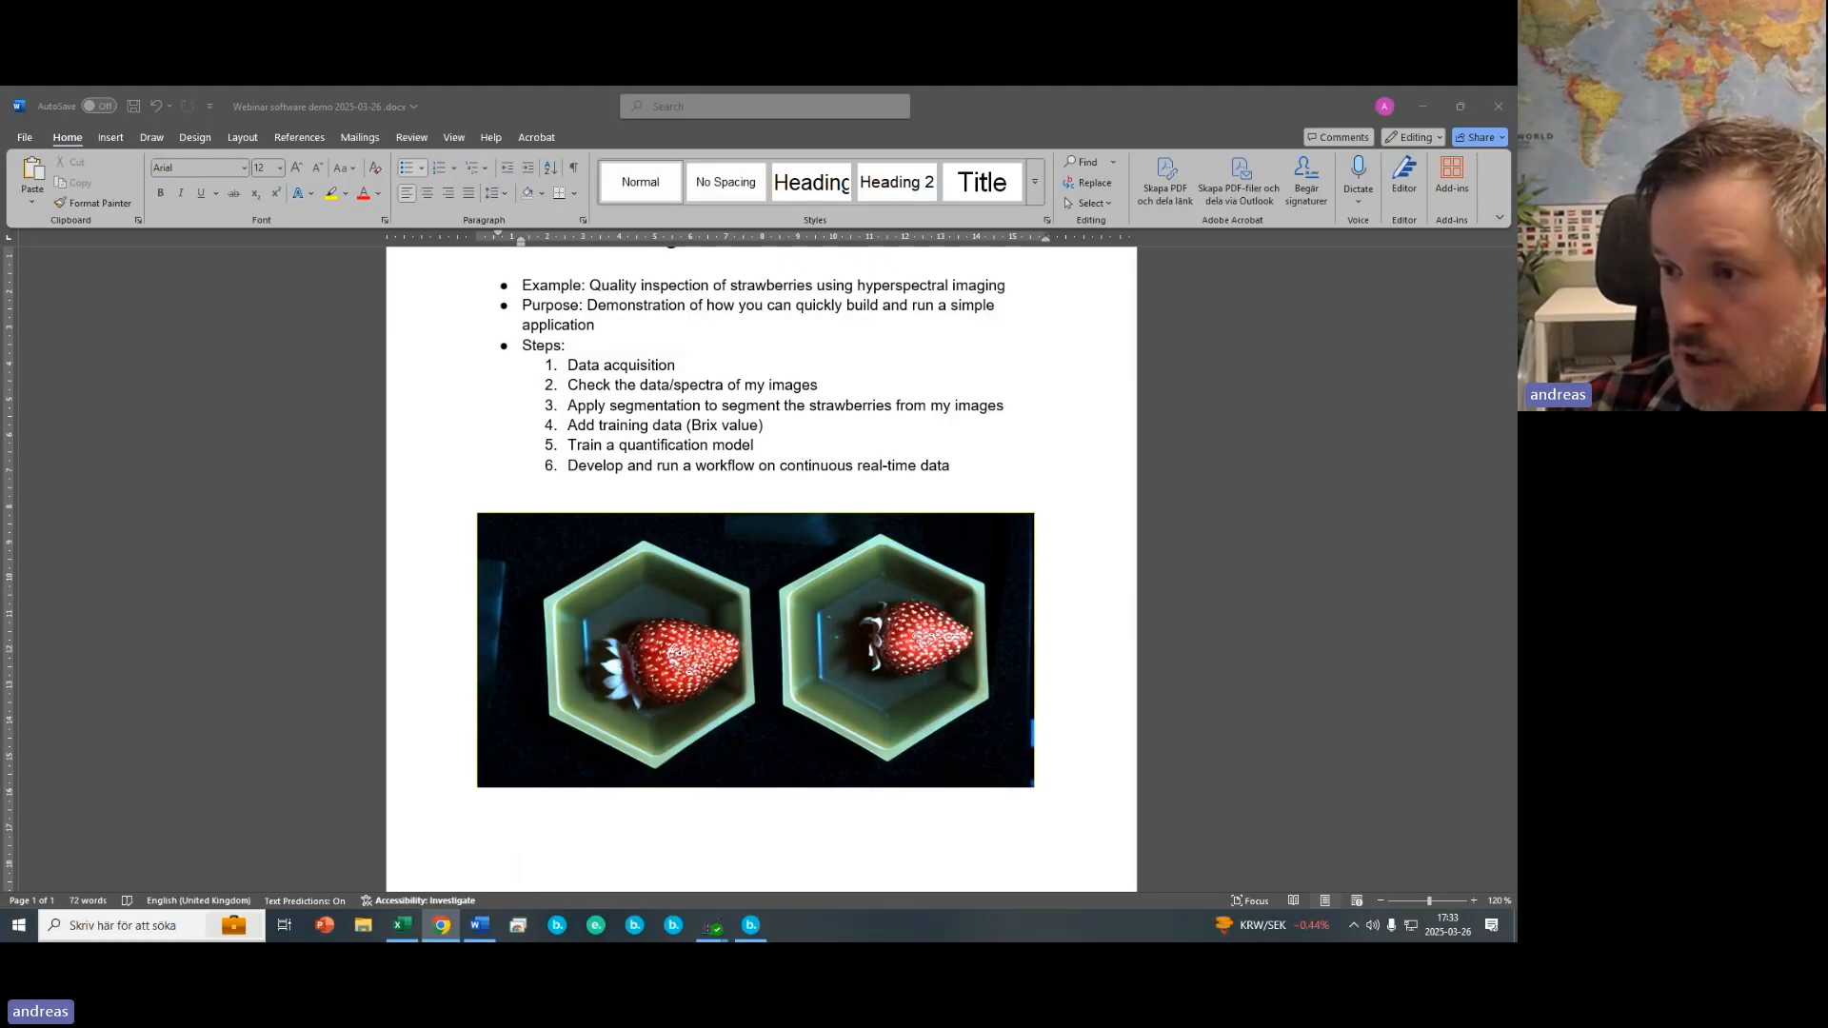
- Launch the BreezeClient app from the Windows search and reposition the Runtime Demo window
click(149, 929)
text(b)
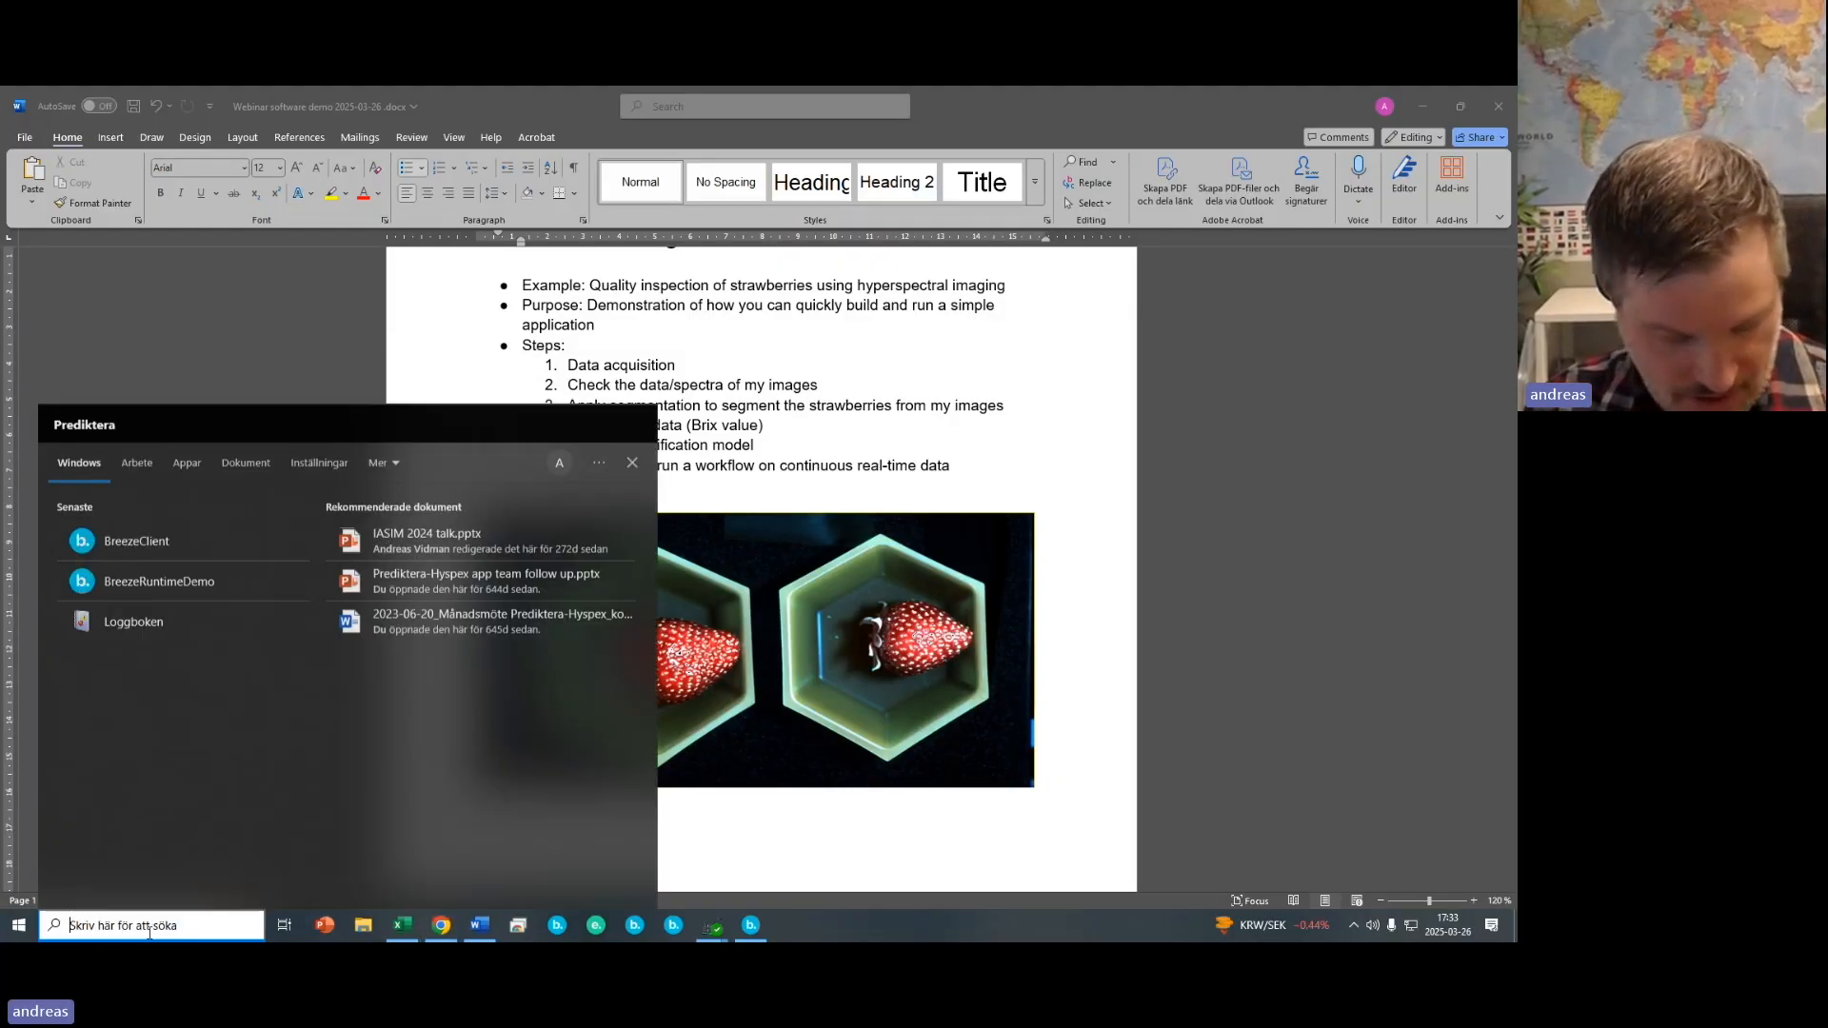
text(ree)
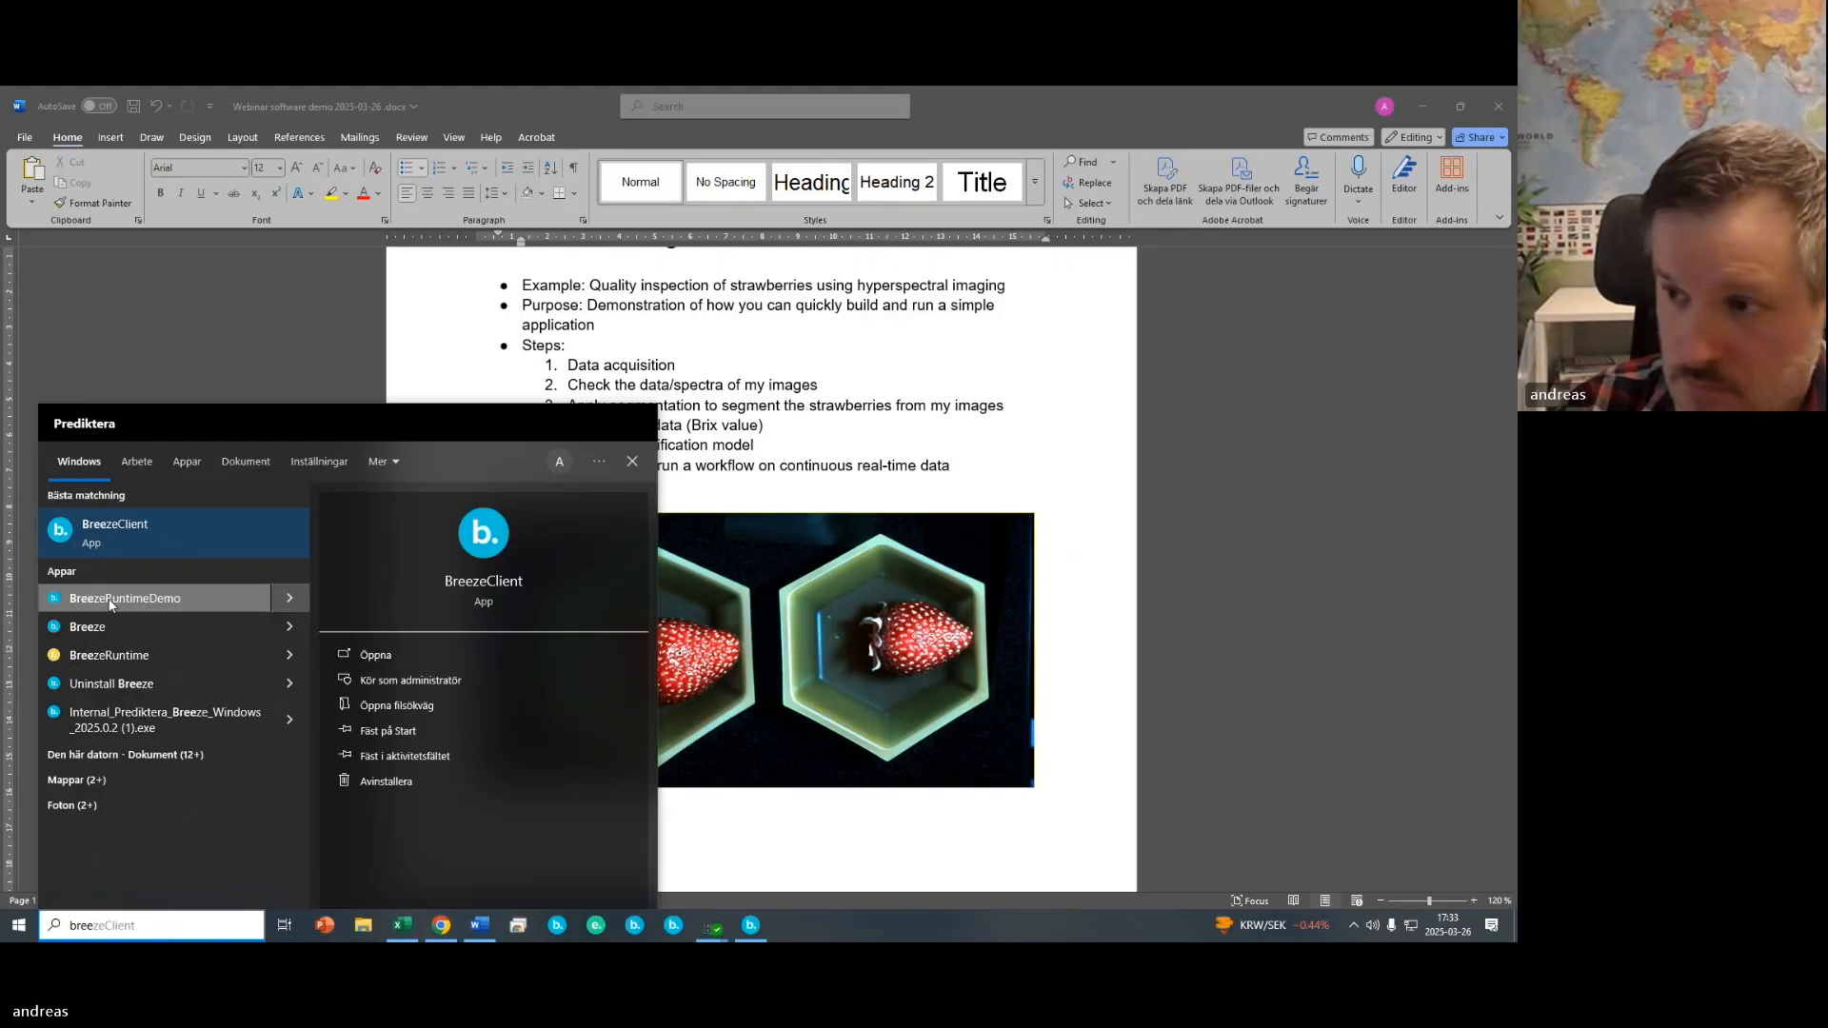
key(Return)
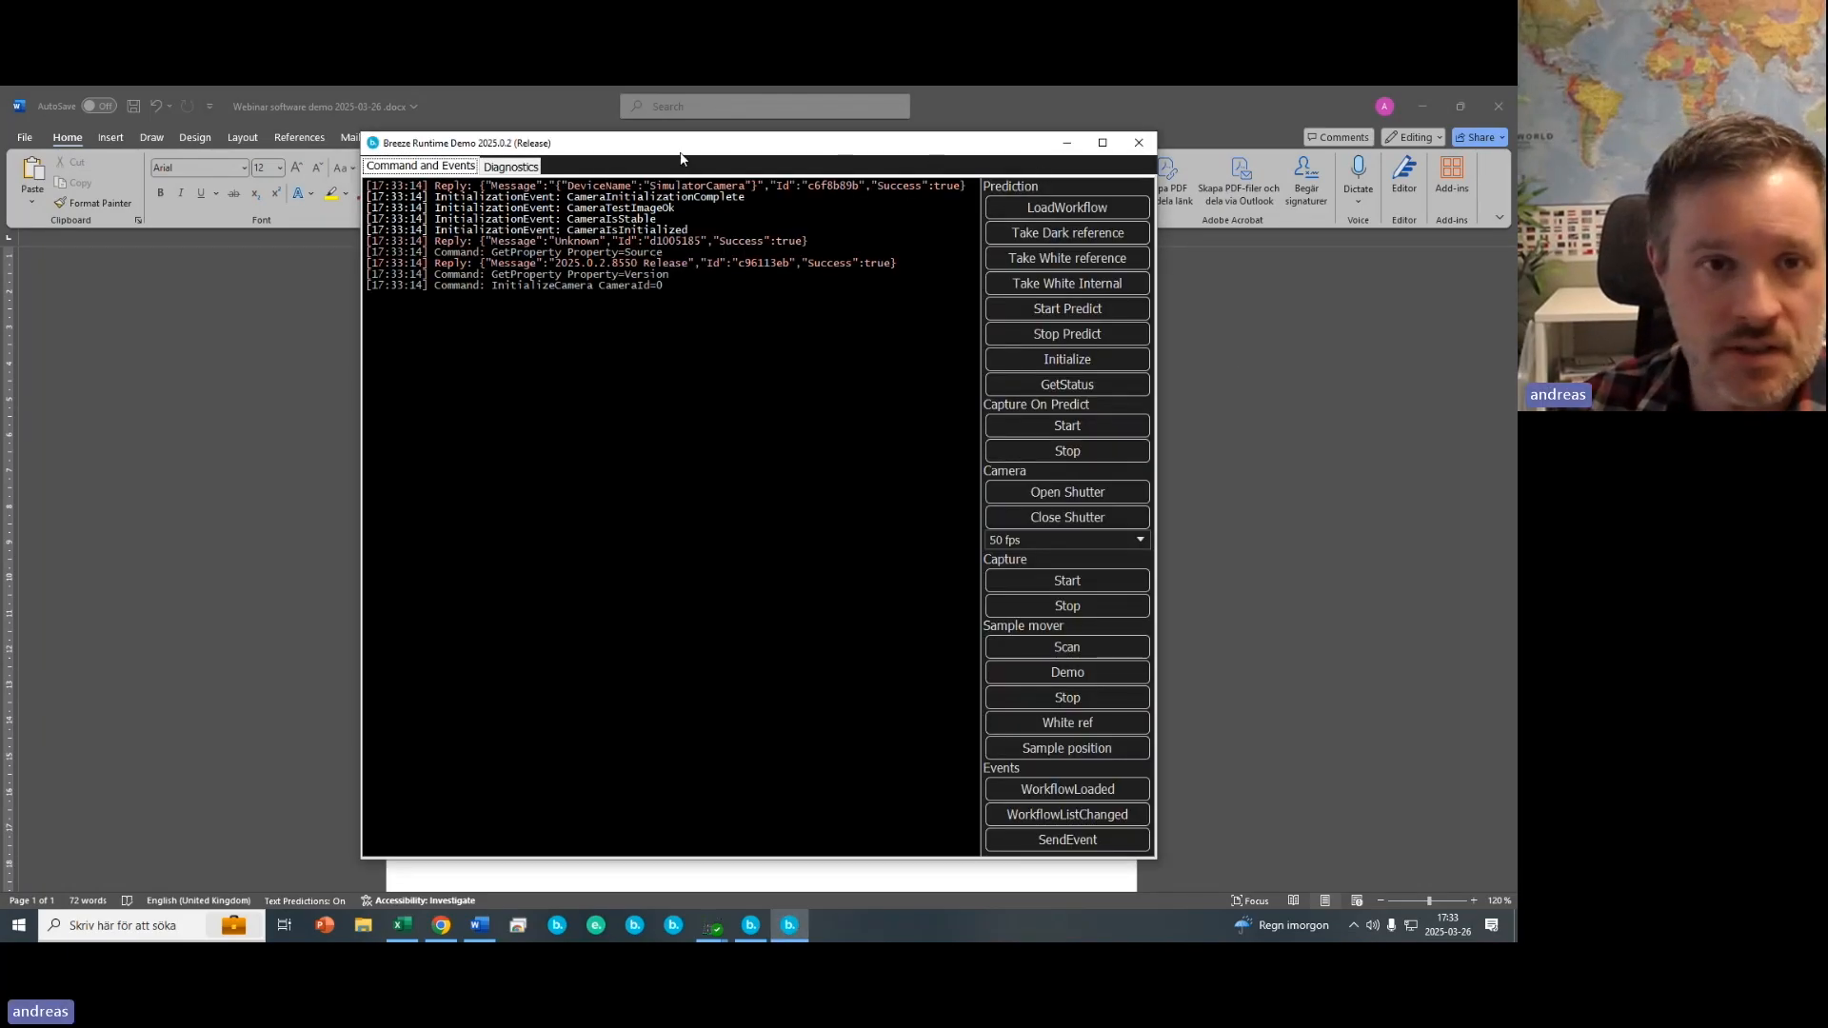
drag(681, 158, 829, 168)
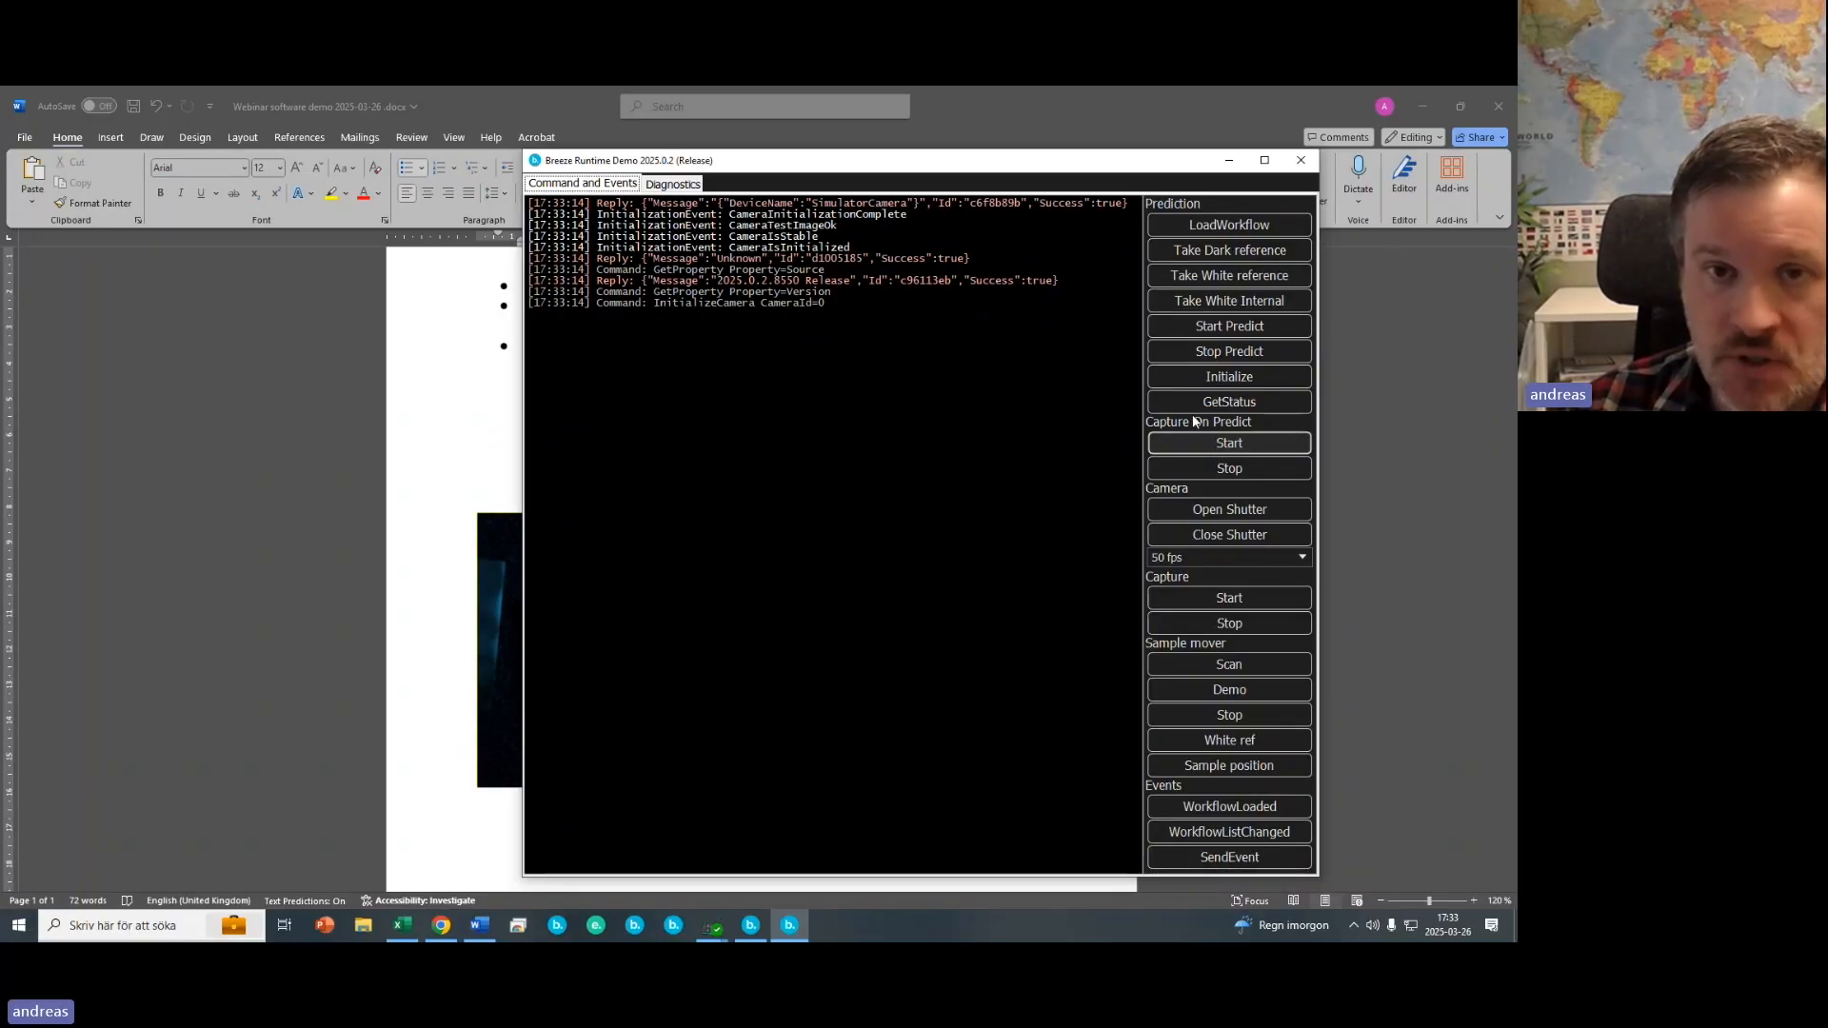
drag(1125, 167, 1081, 174)
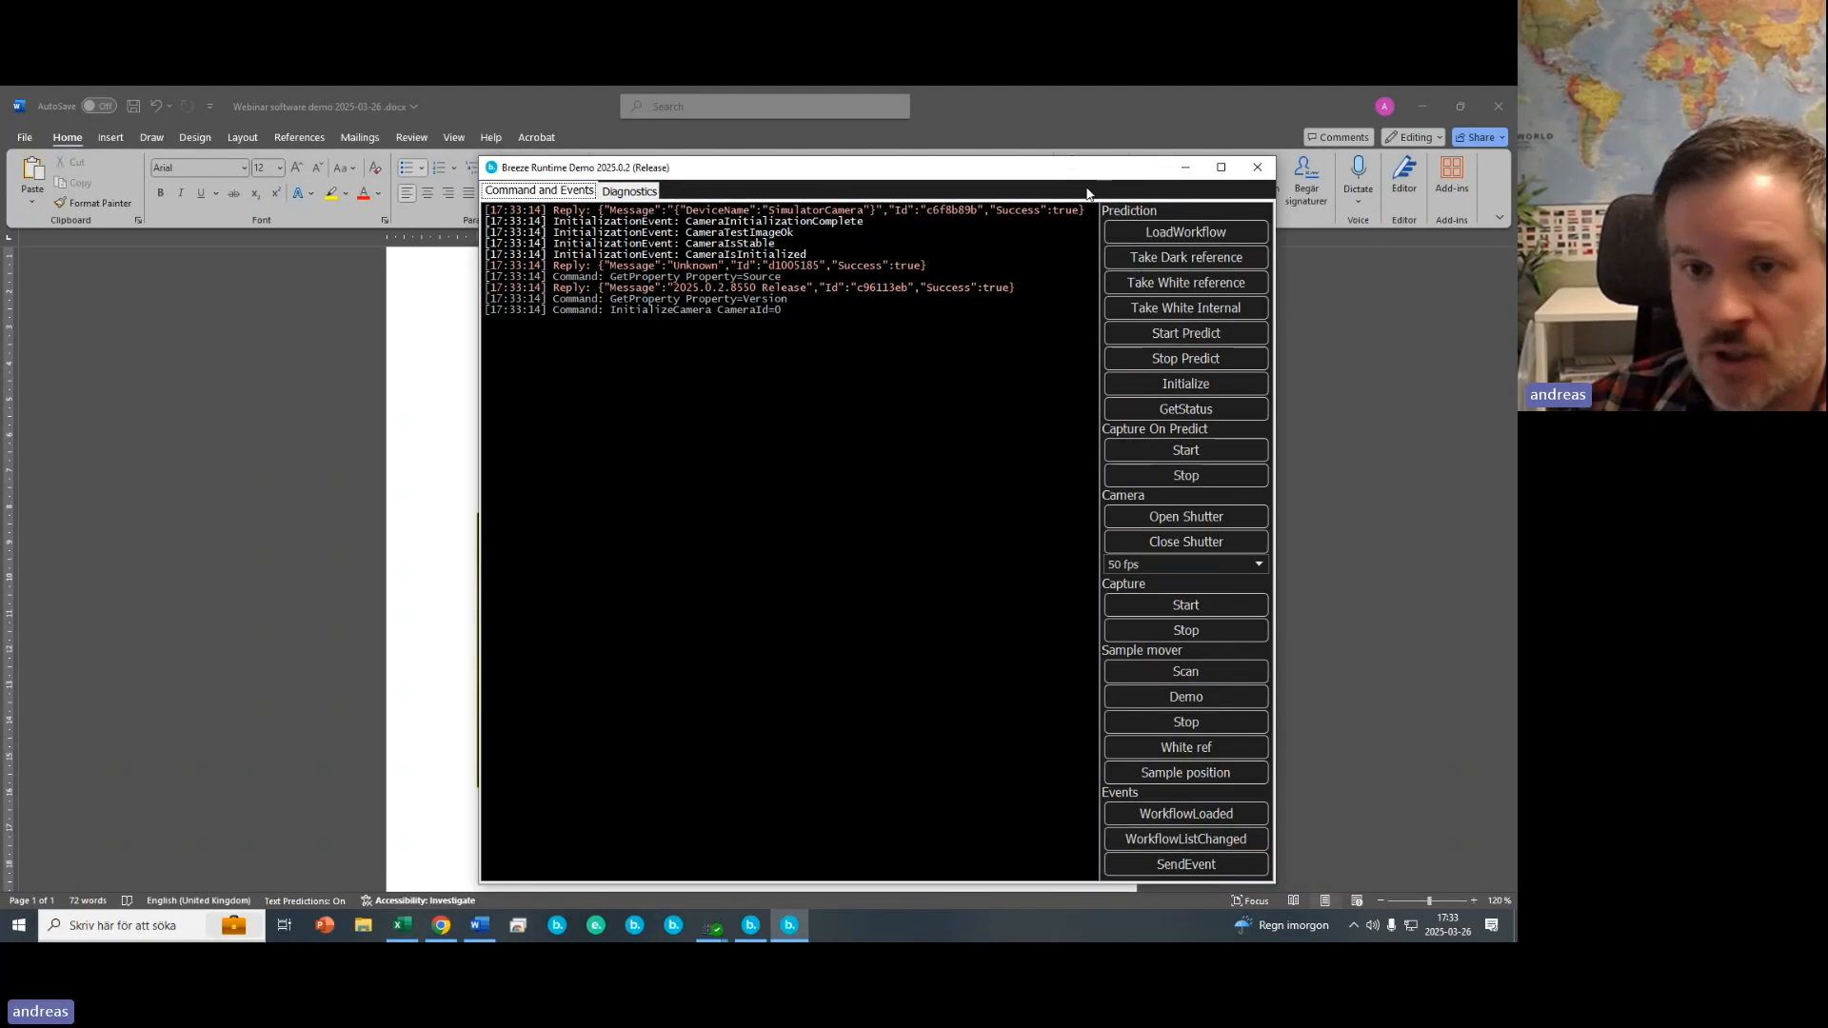
- Load the Strawberries5 workflow into the runtime
click(1164, 236)
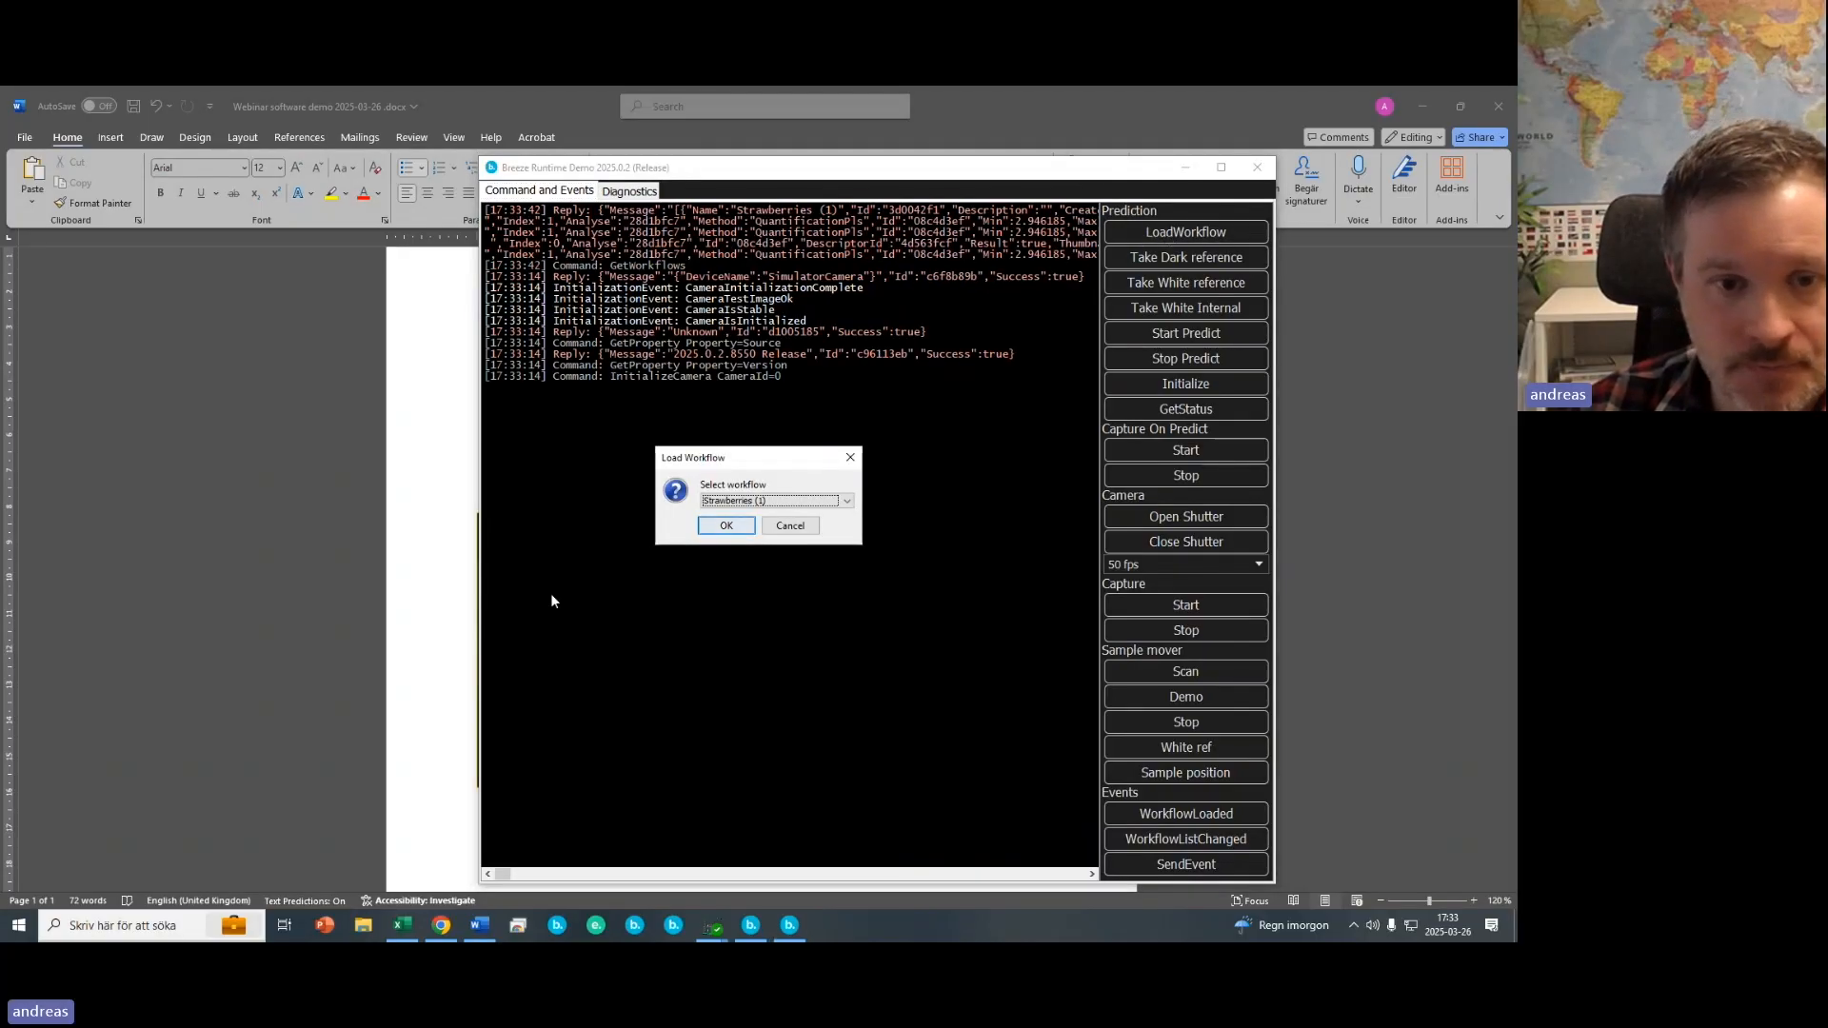
click(749, 503)
click(745, 569)
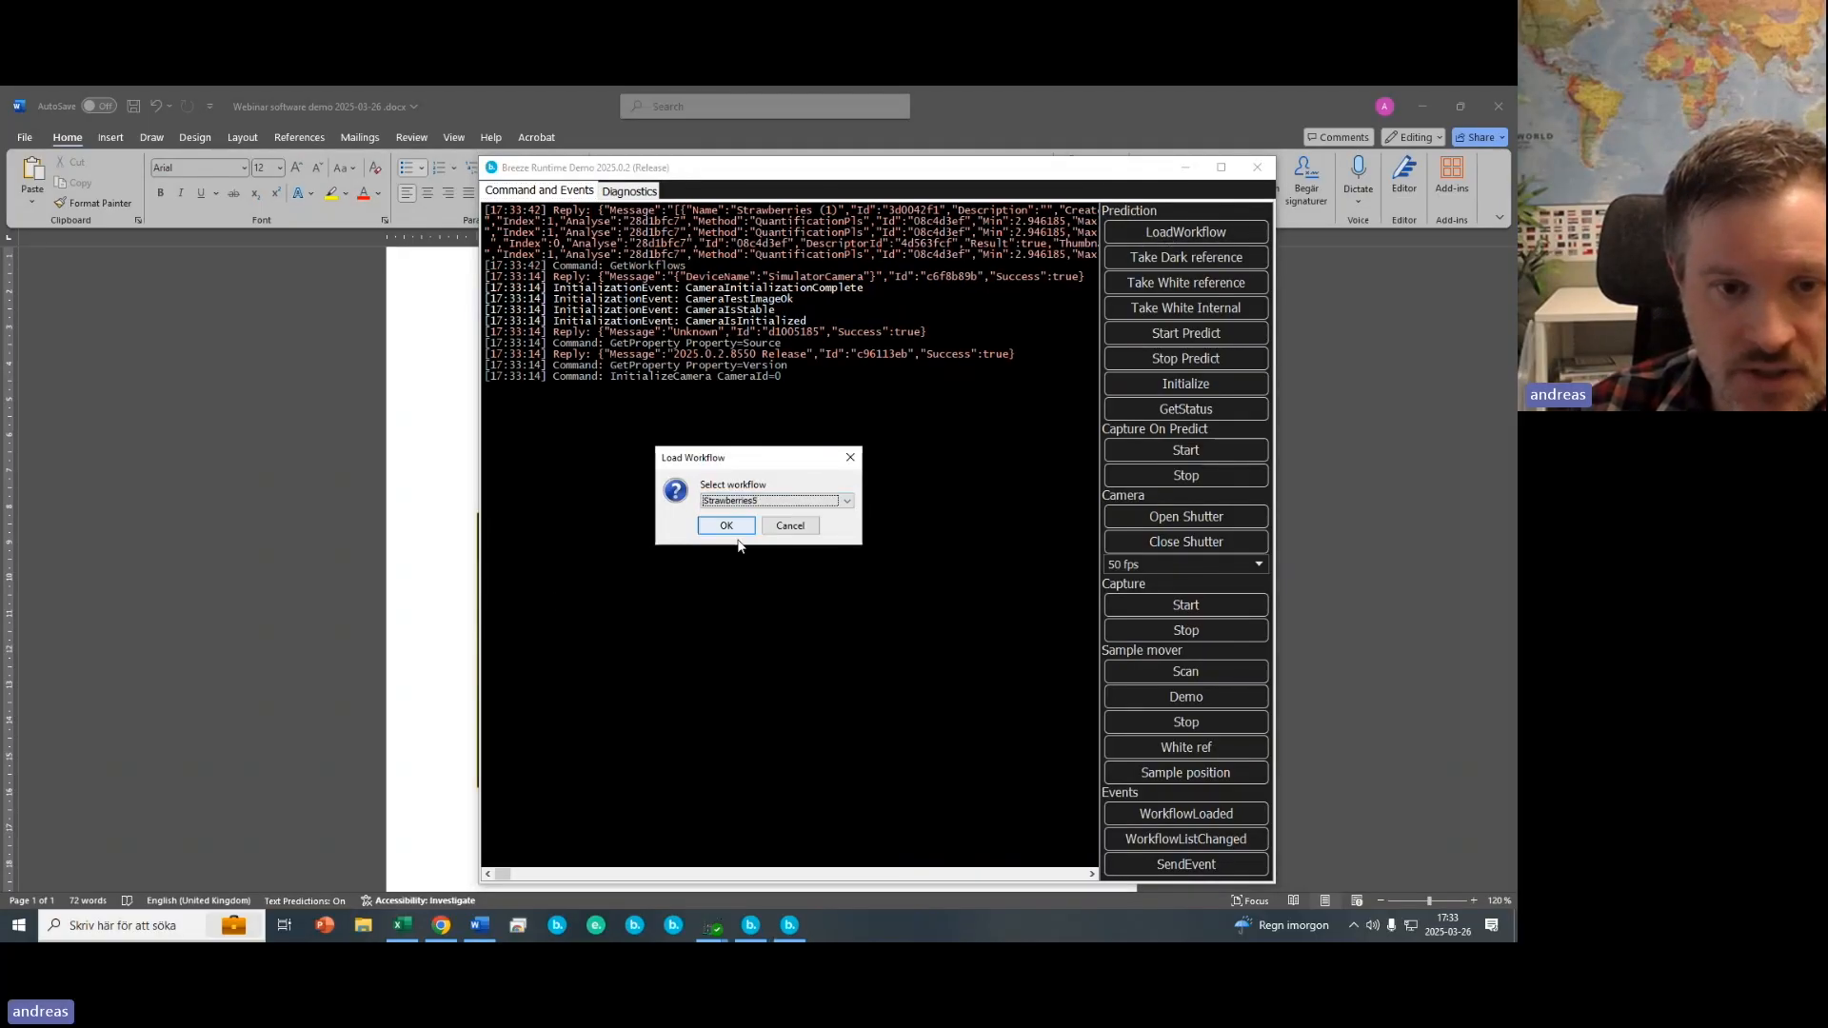
click(726, 527)
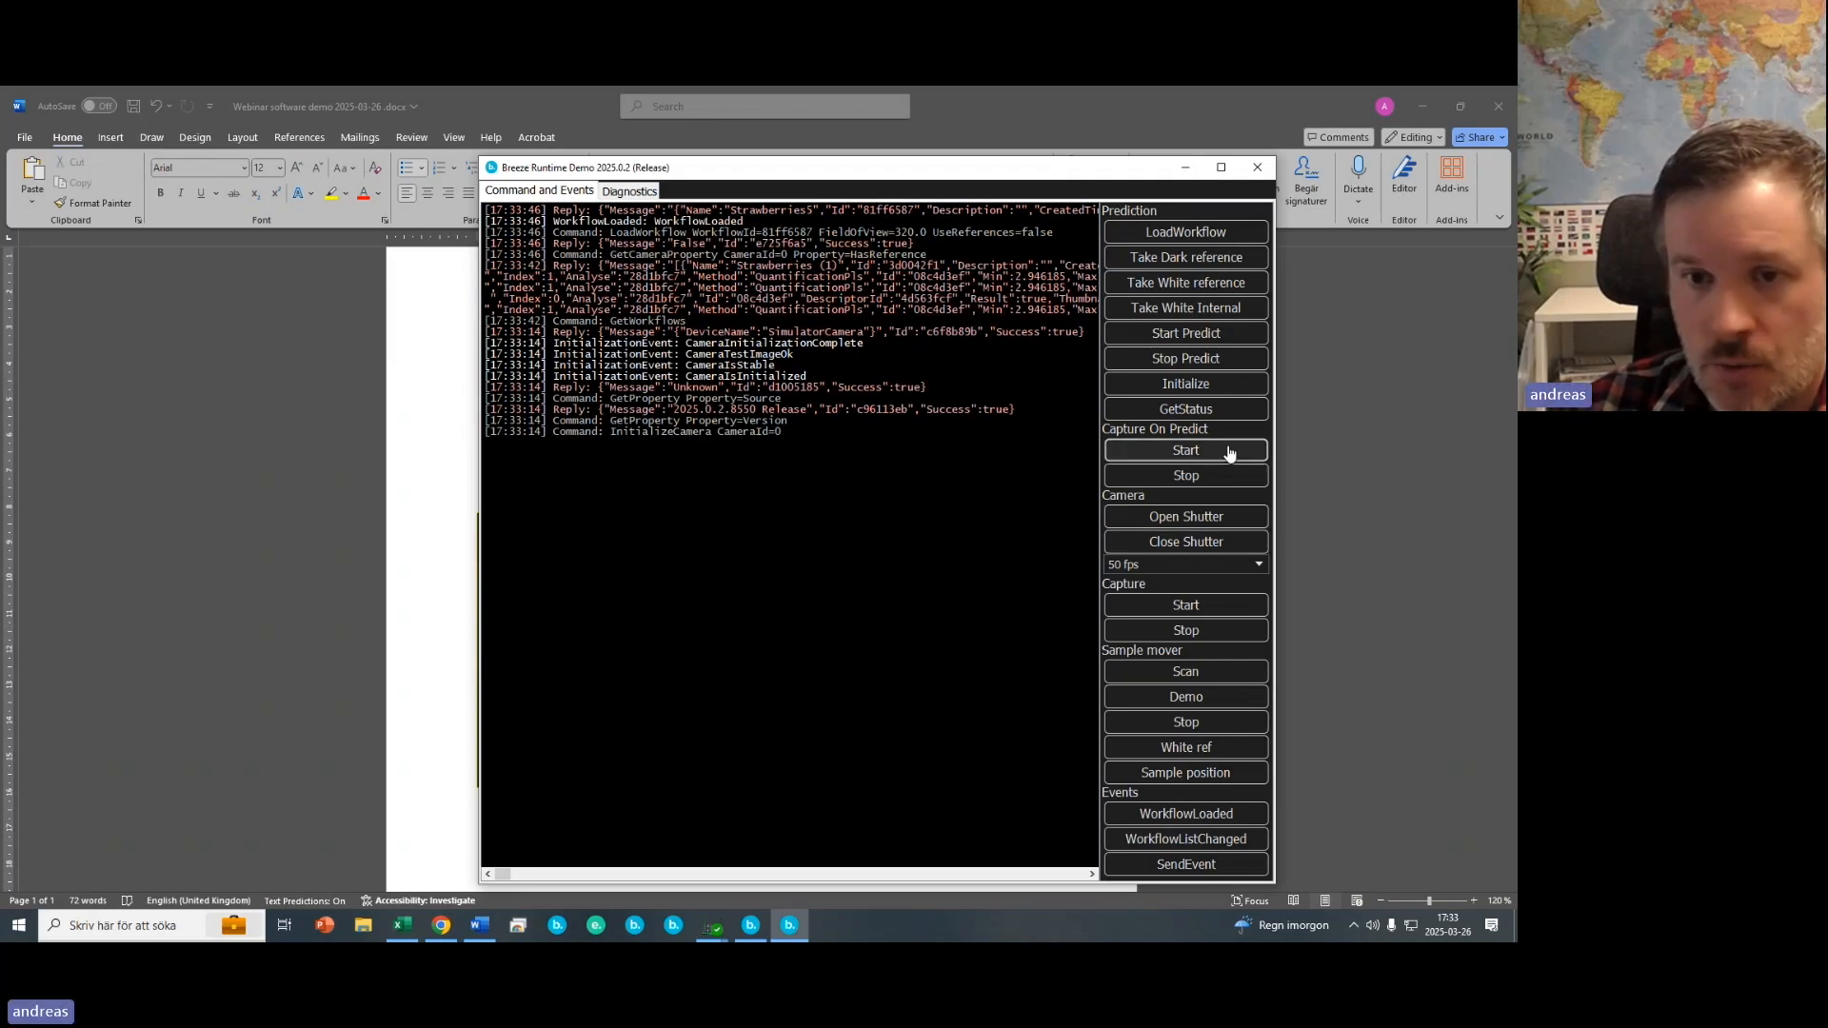
- Initialize the runtime and start prediction
click(1198, 392)
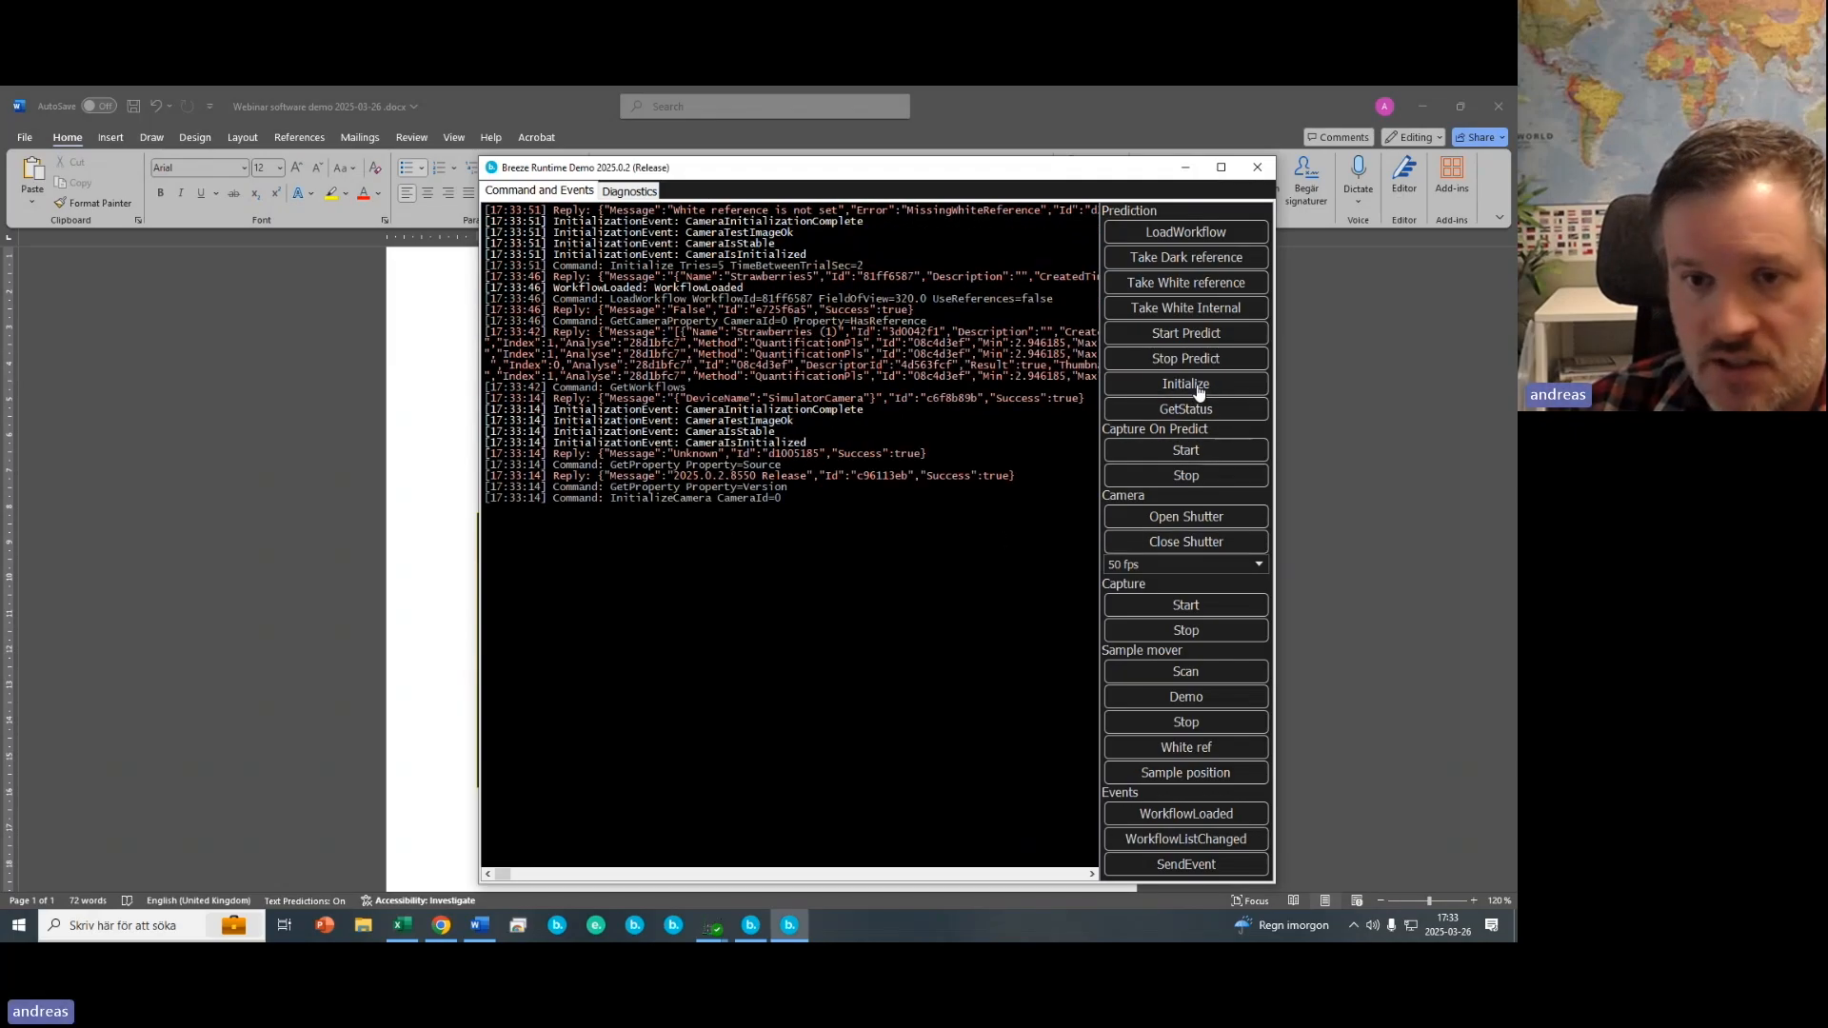
click(1185, 335)
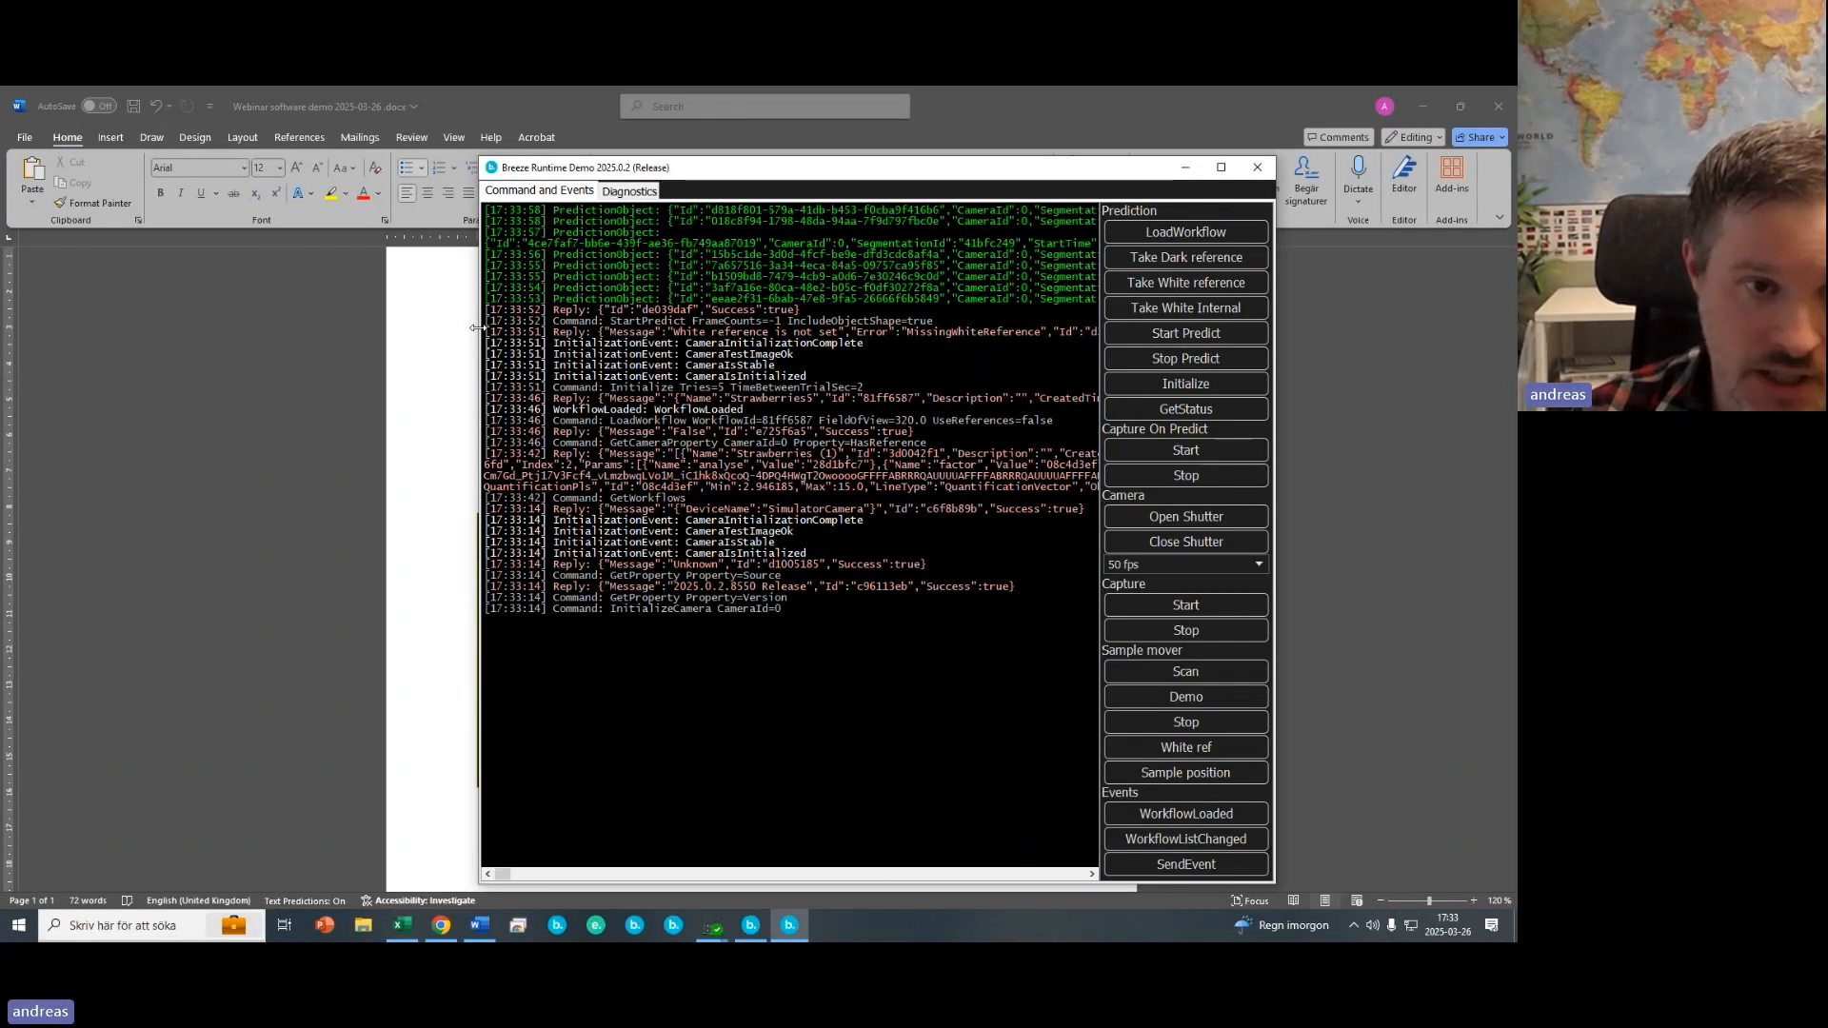
drag(479, 334, 197, 338)
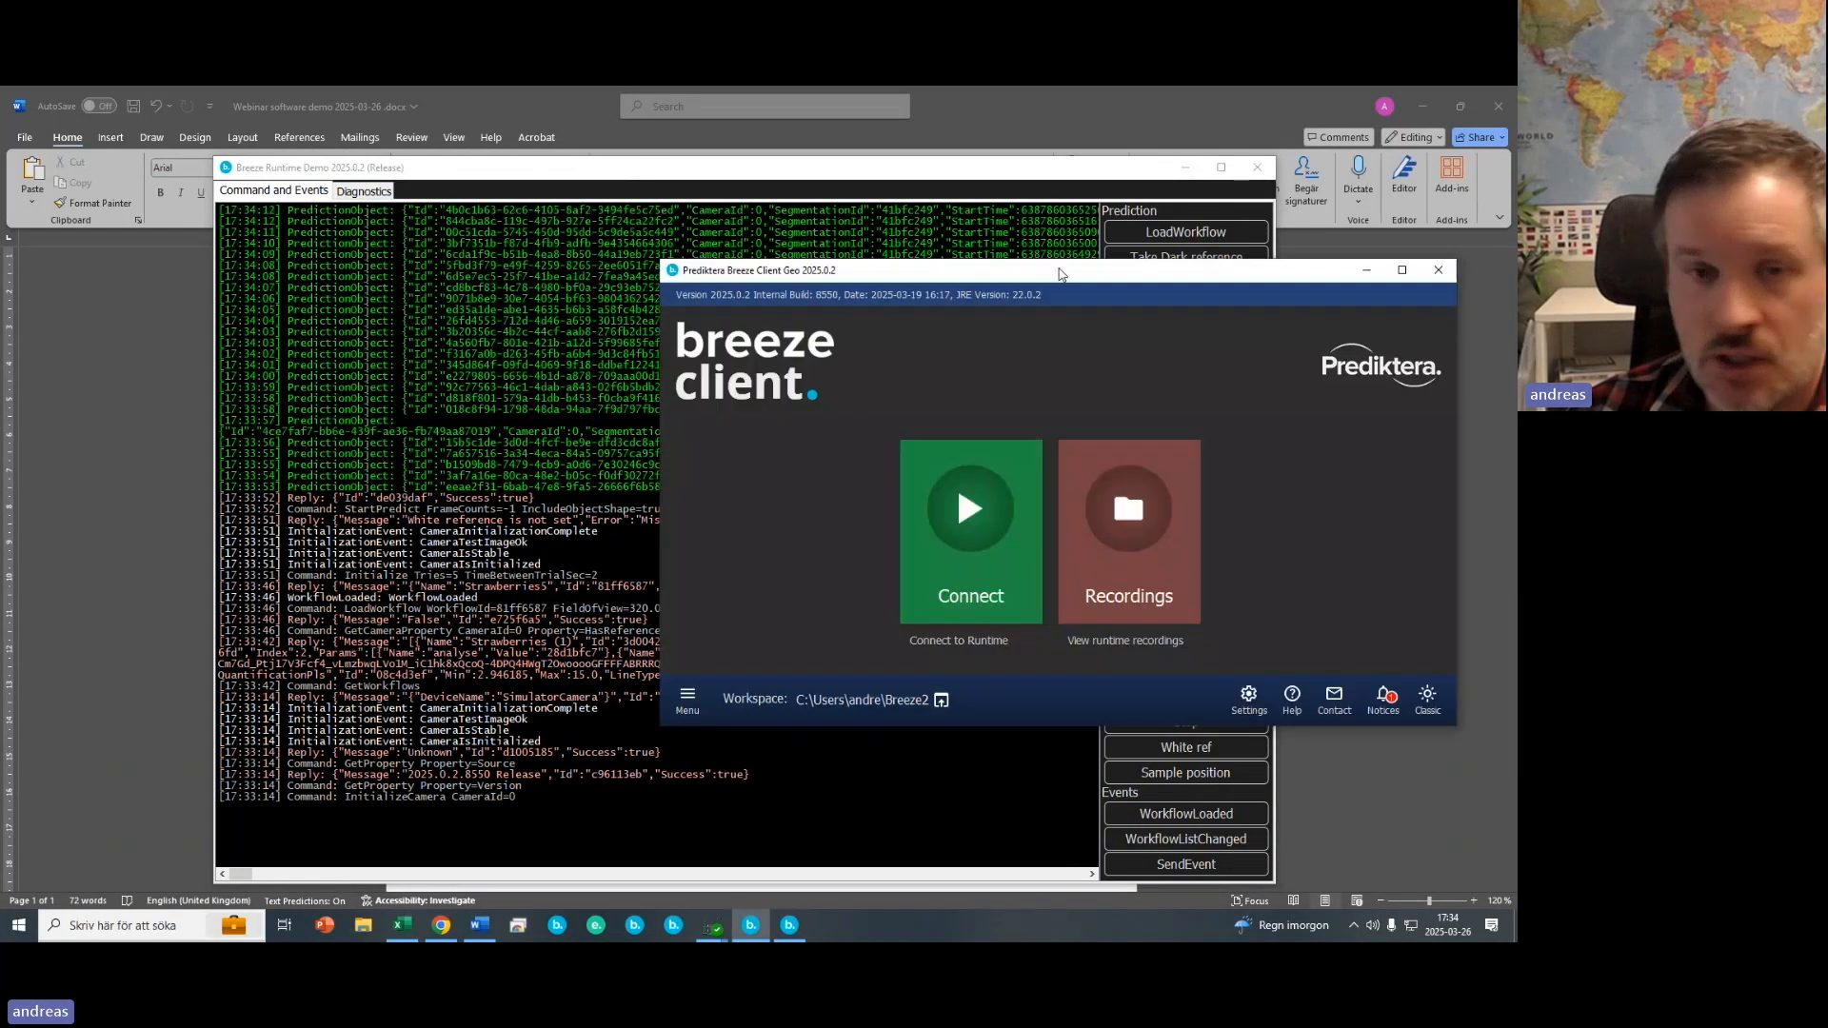
- Connect the client to the runtime and show the Brix colour scale beside the realtime image
click(1104, 294)
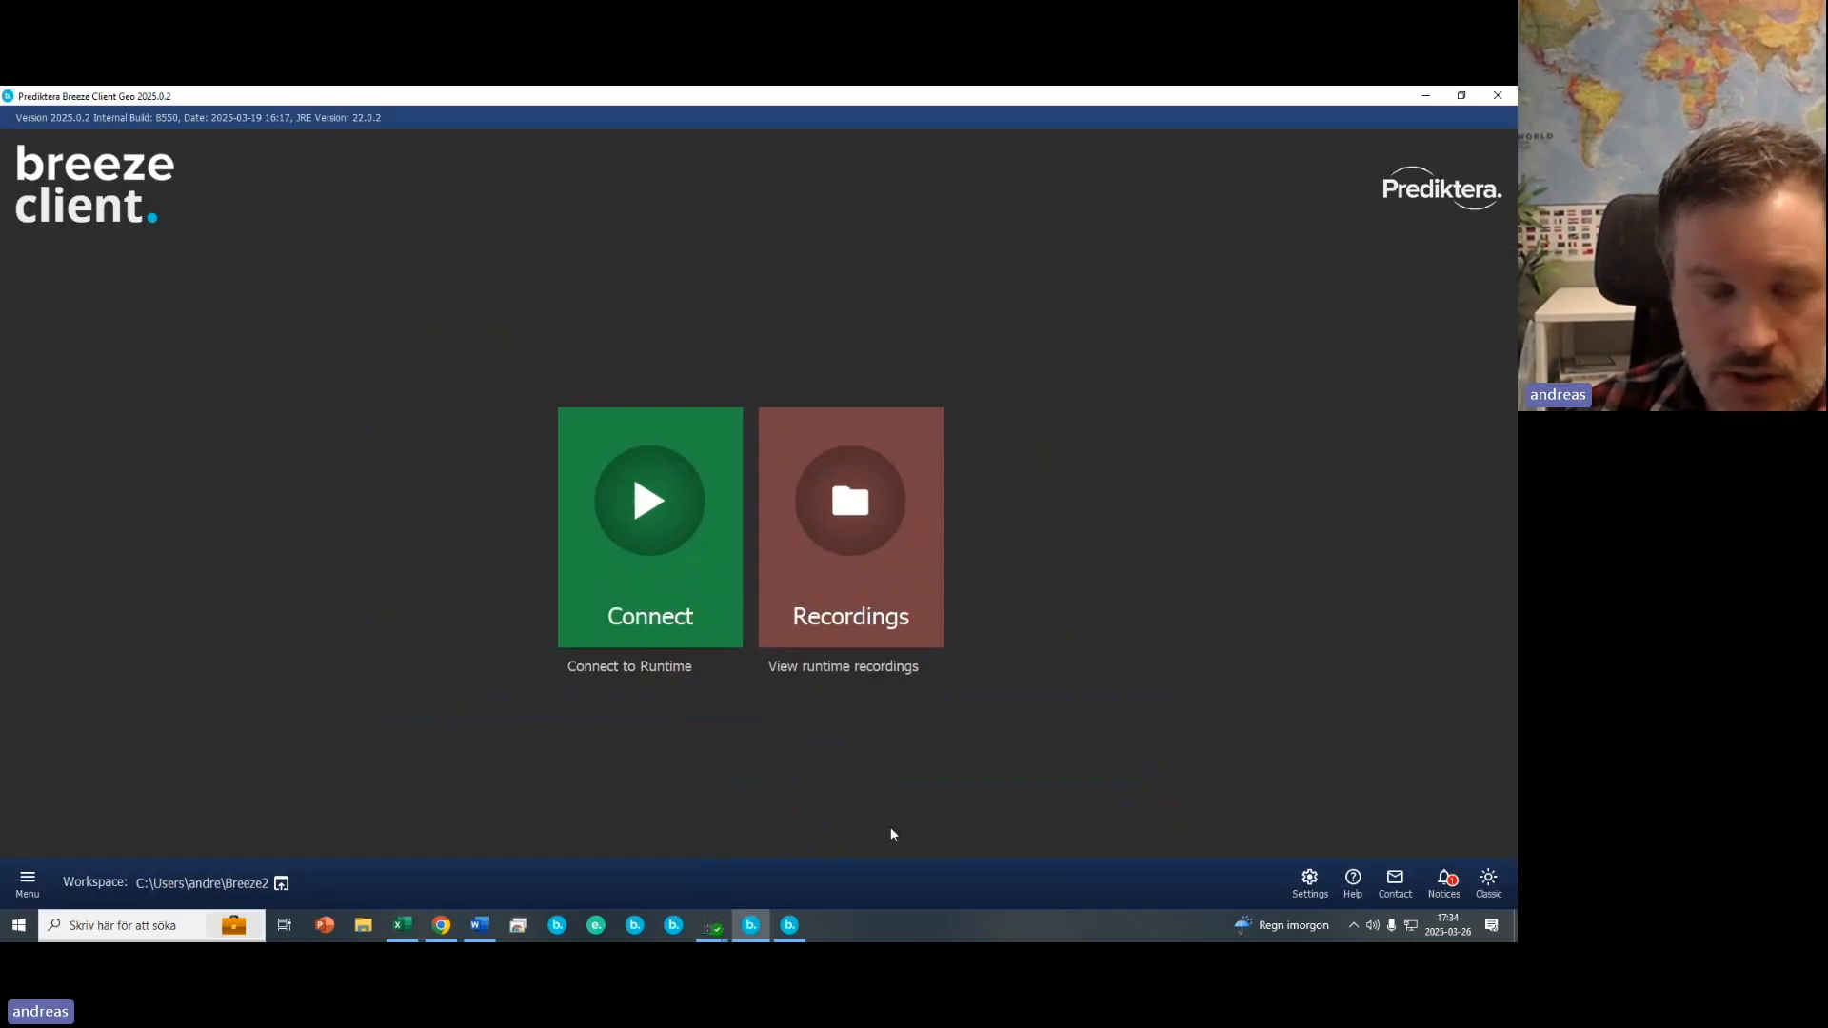
click(665, 601)
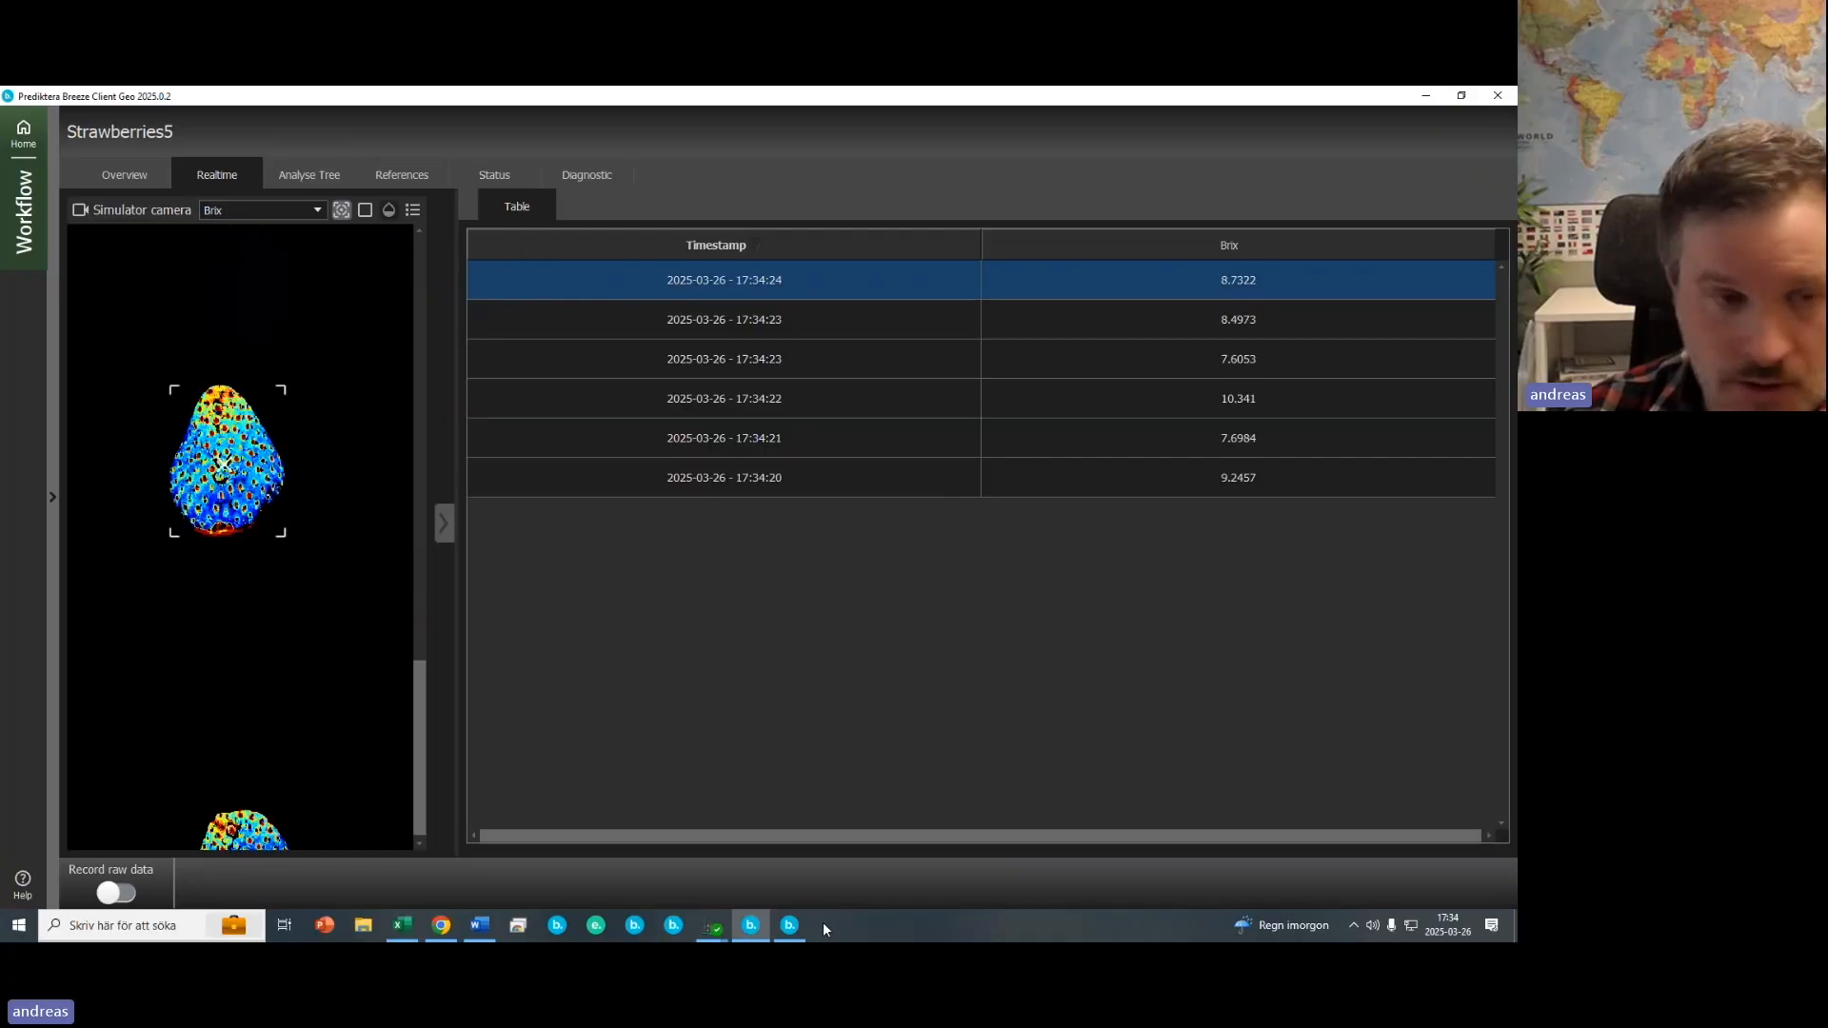
click(413, 209)
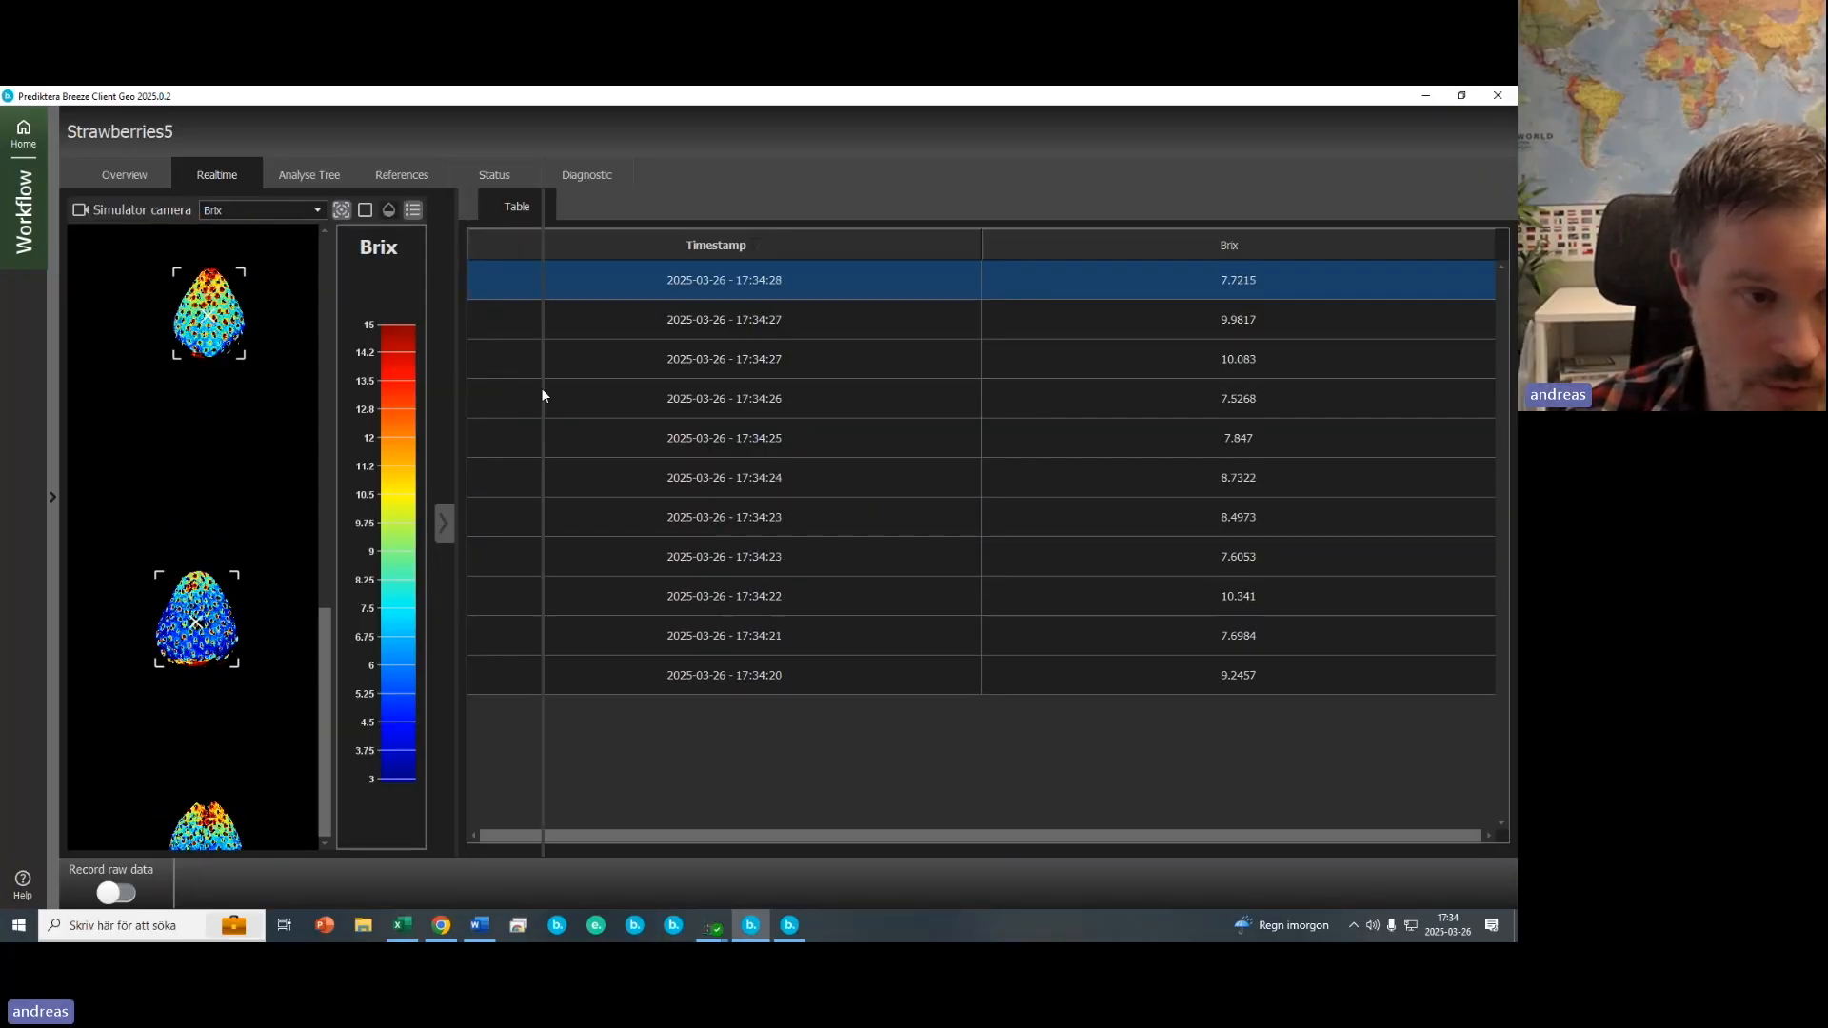
drag(544, 395, 549, 394)
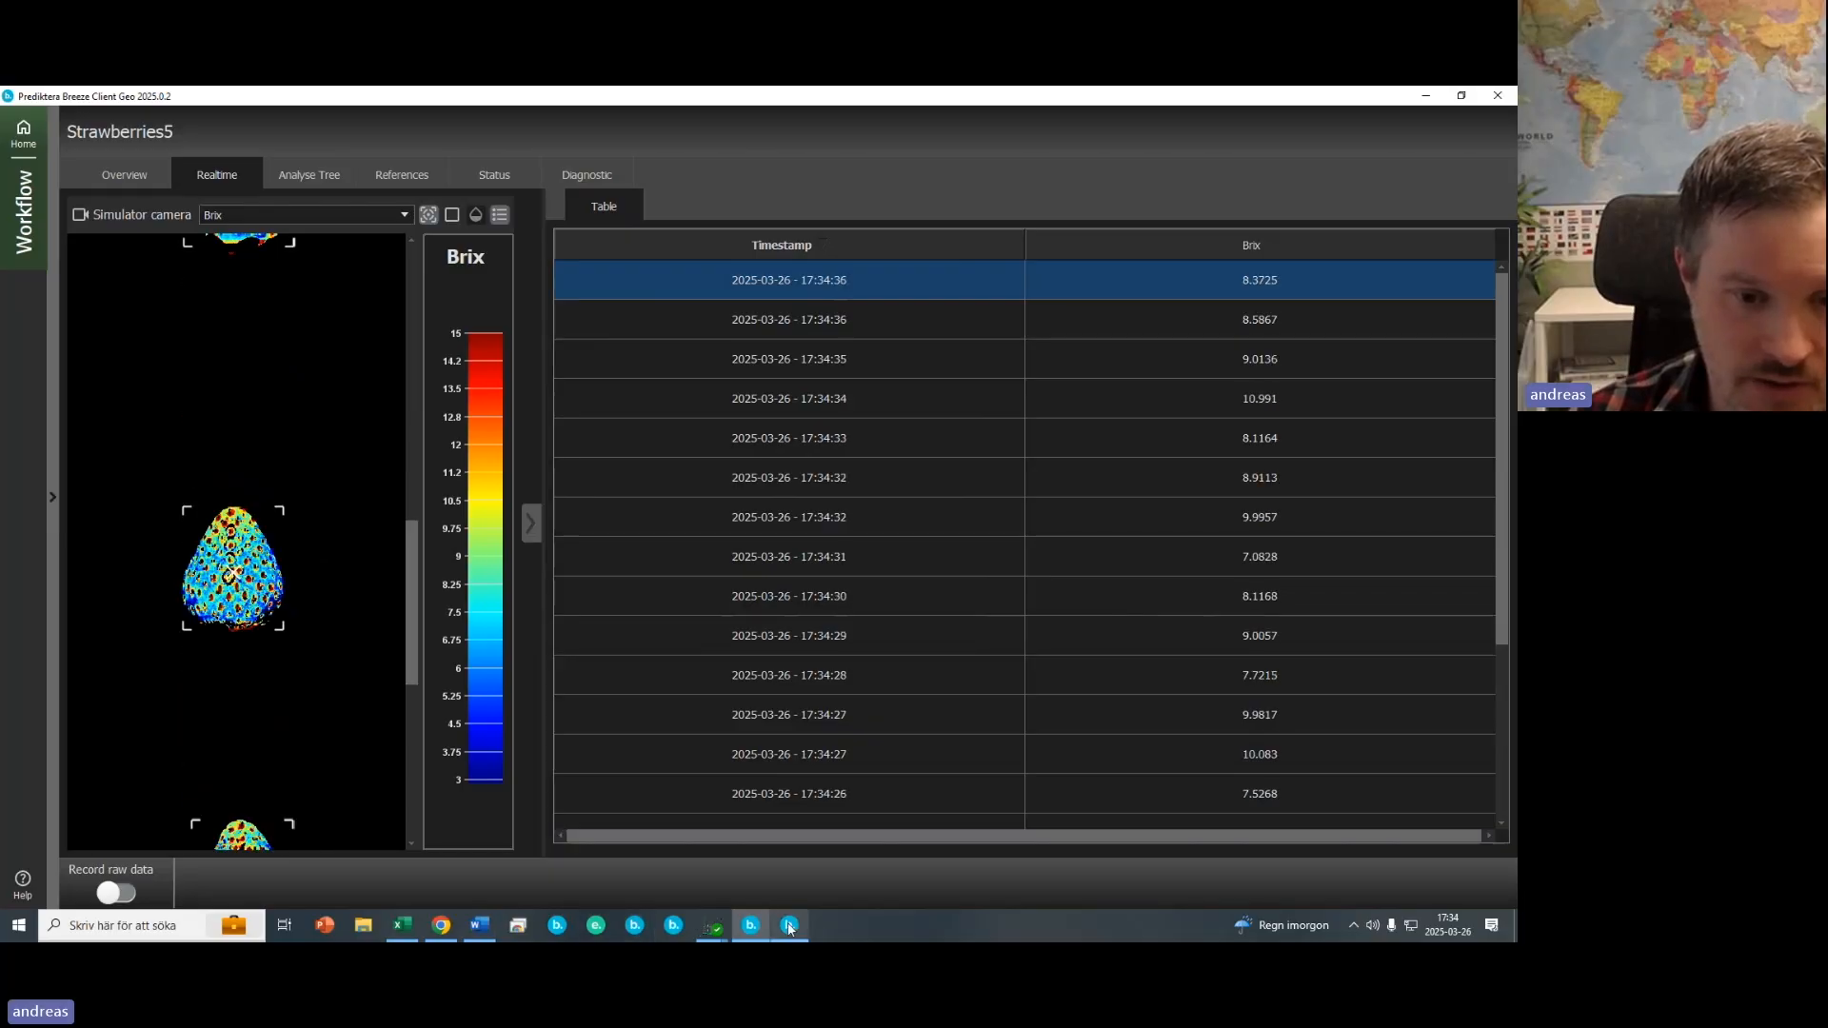
- Bring the Runtime Demo window to the front and move it over the client
mouse_move(789, 926)
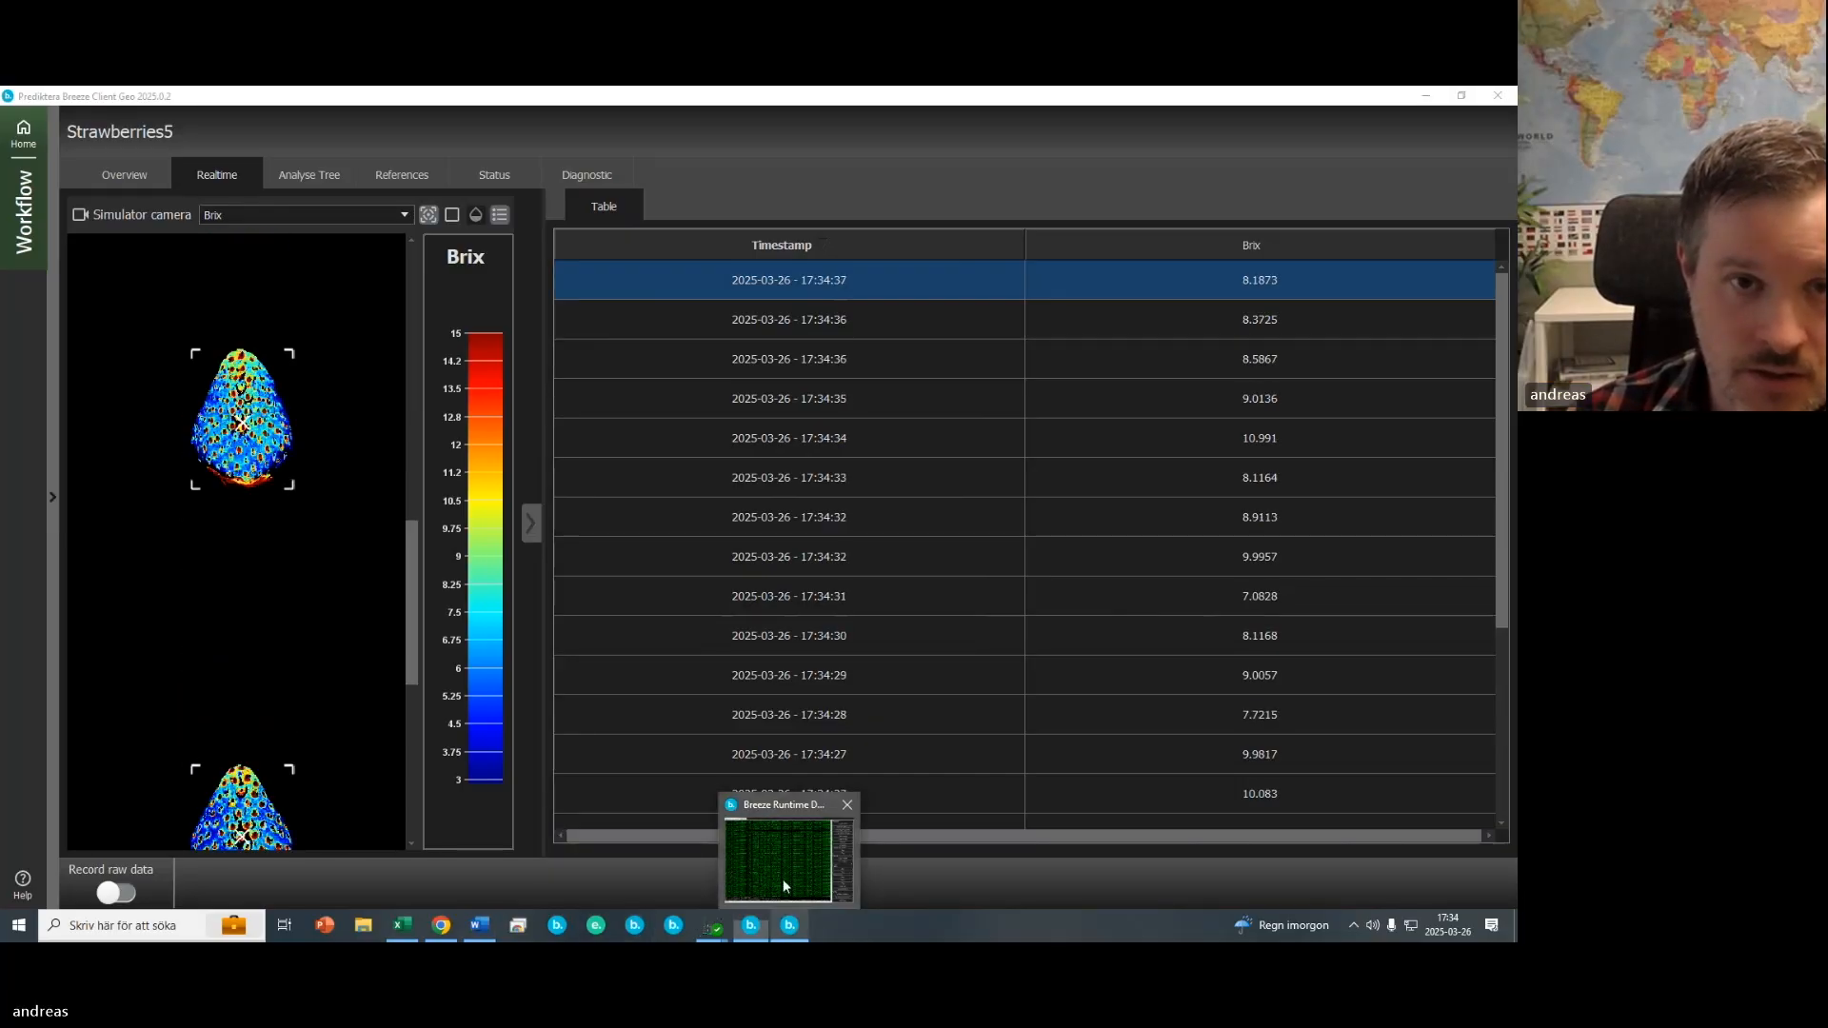
click(785, 887)
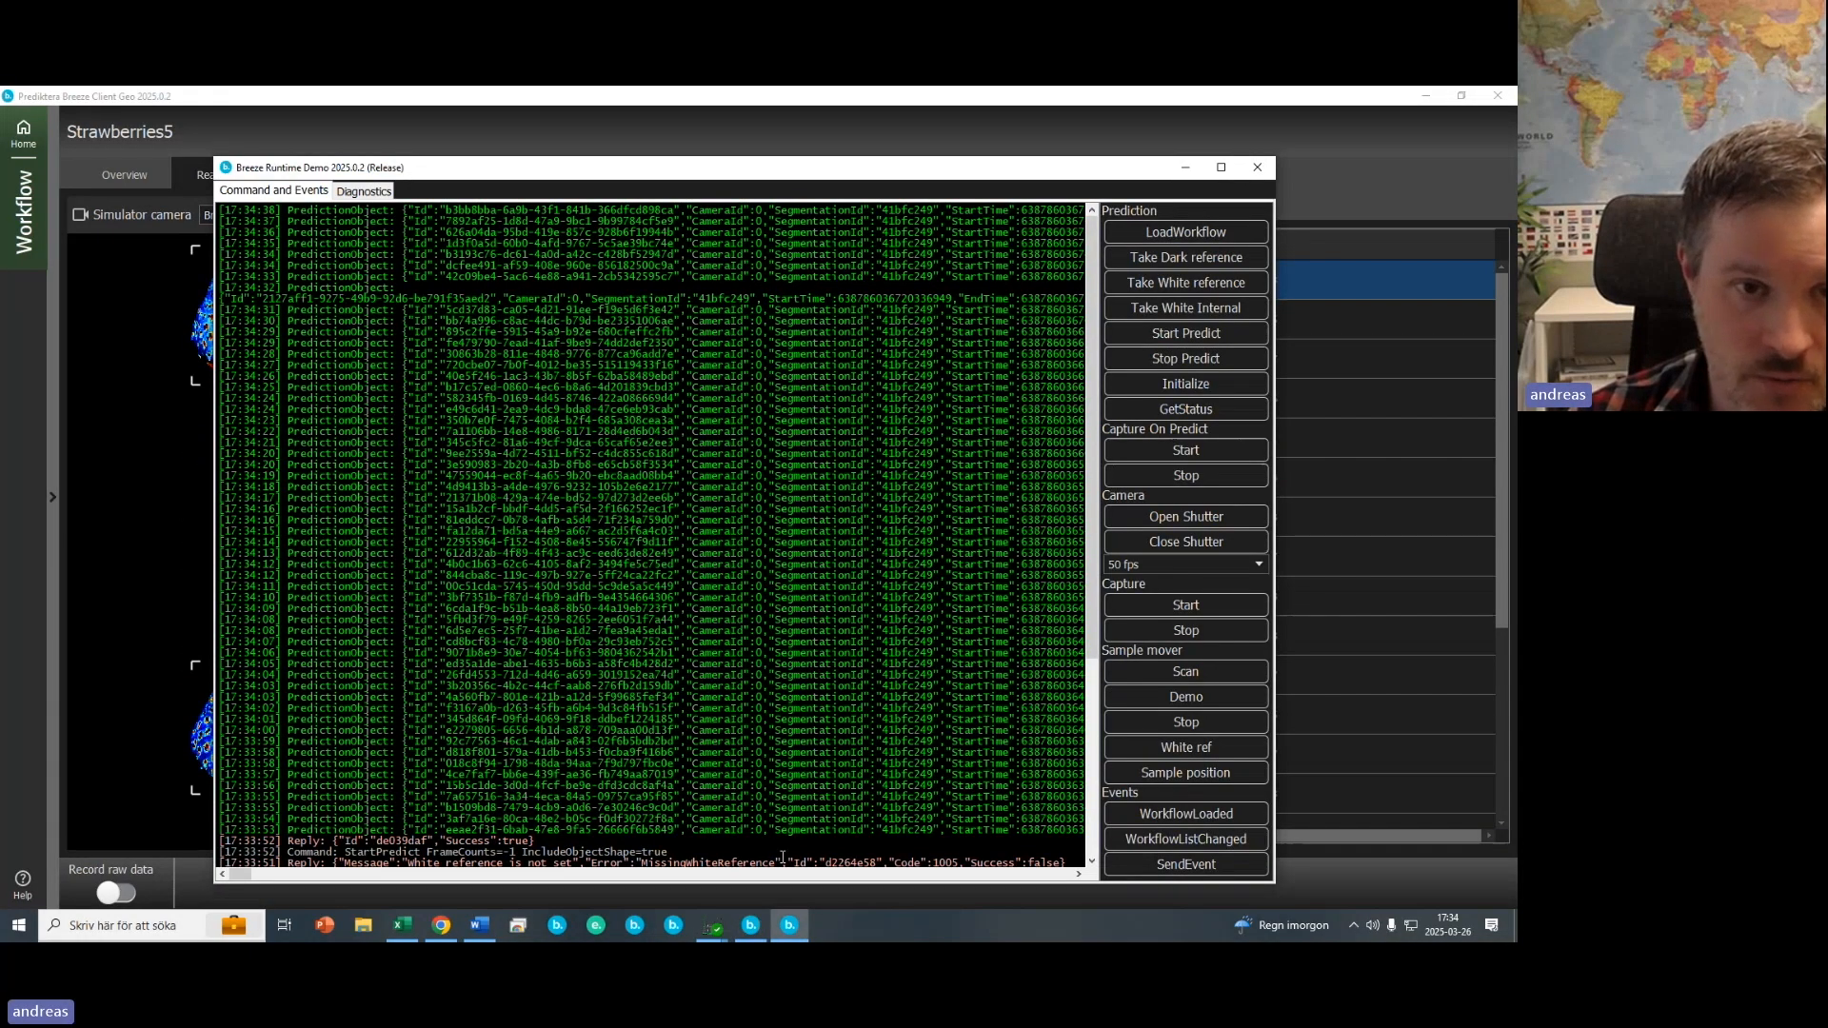
drag(667, 167, 967, 196)
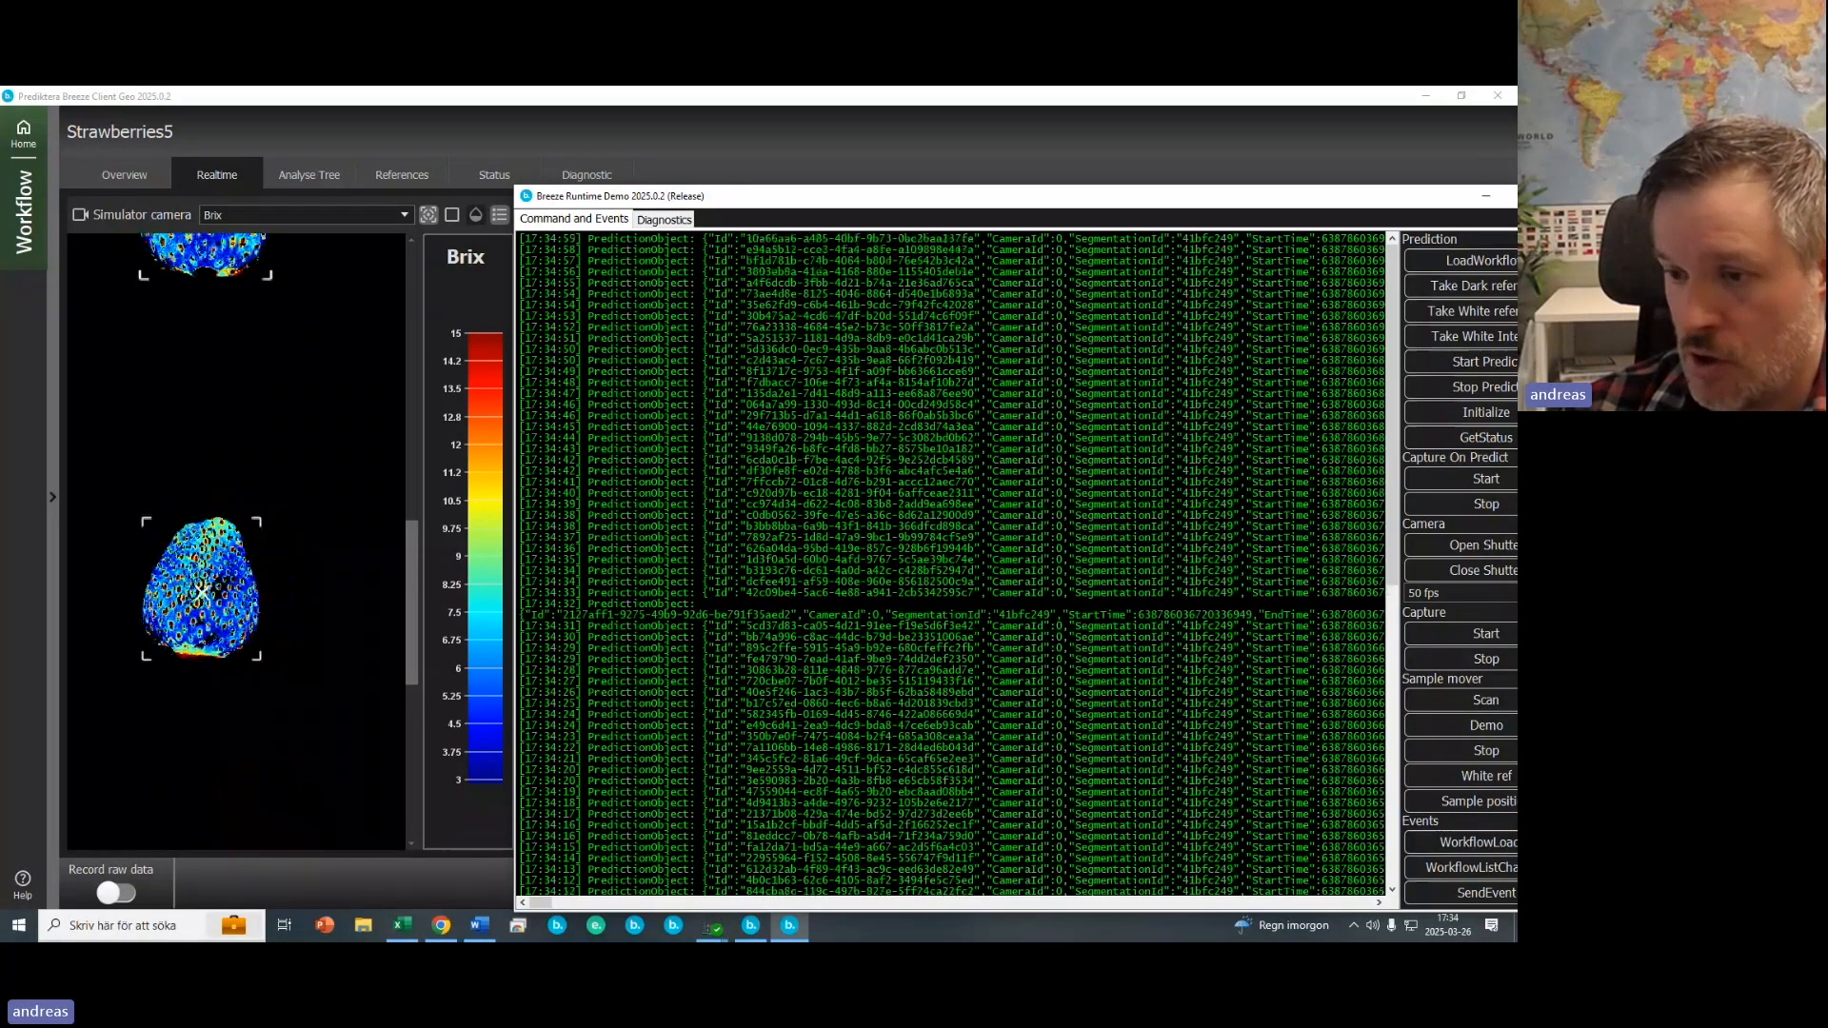
drag(954, 203, 869, 155)
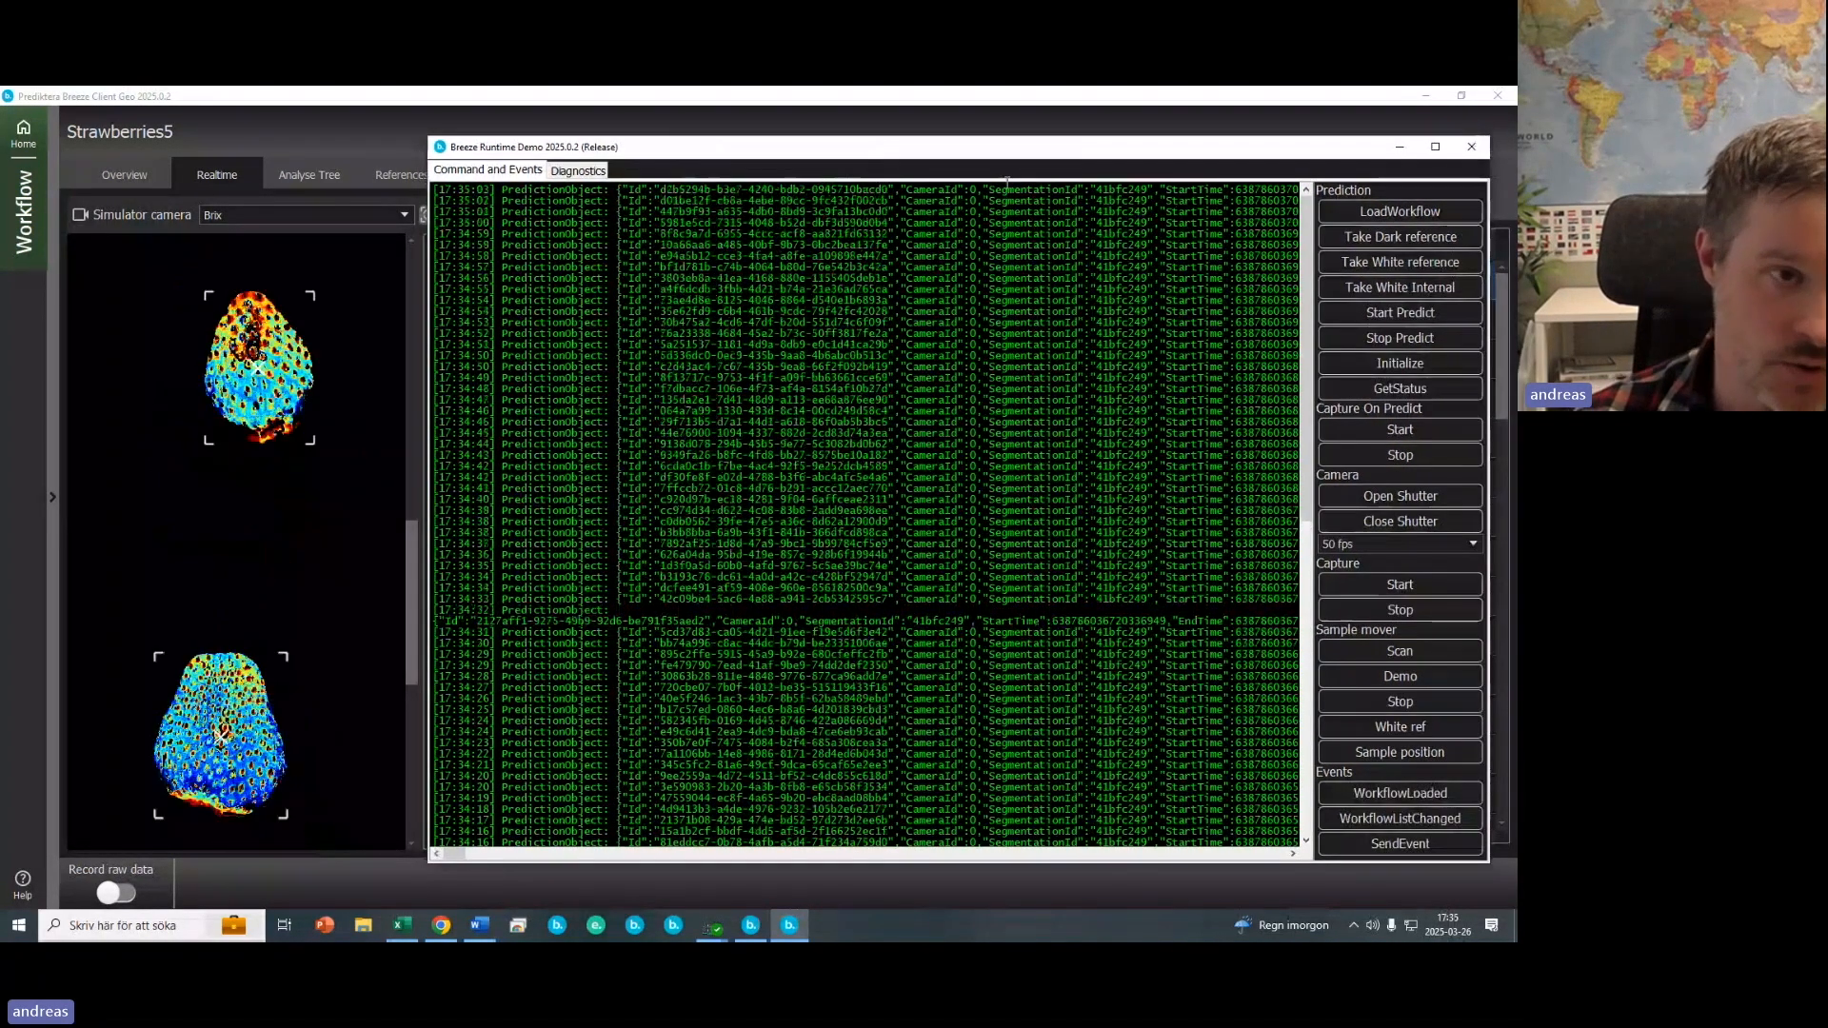